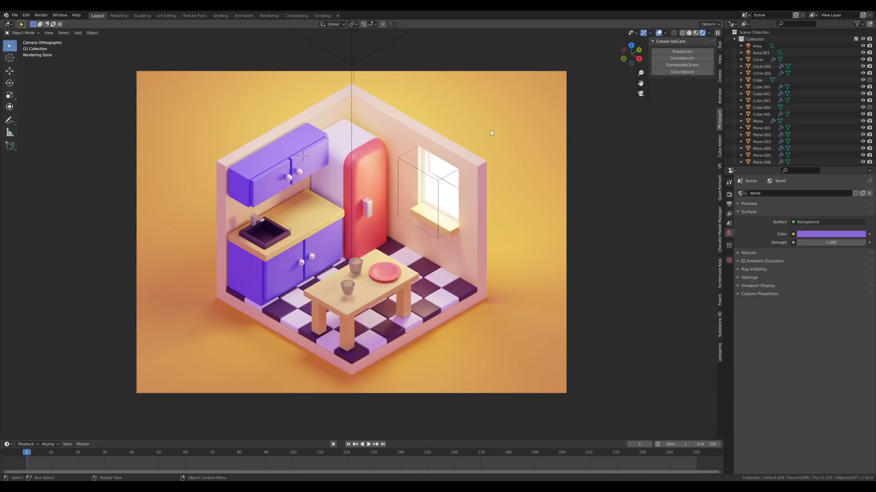
{"action": "middle_click_drag", "start_coordinate": [448, 205], "coordinate": [454, 217]}
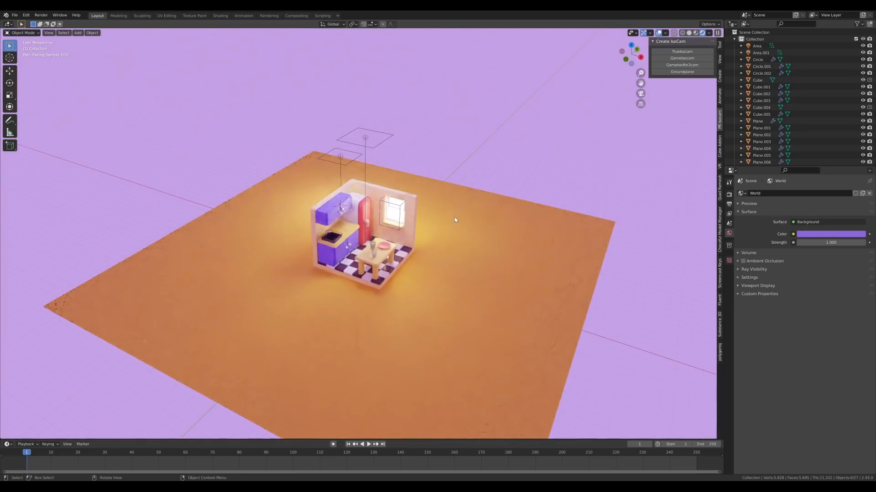
{"action": "scroll", "coordinate": [498, 237], "scroll_direction": "up", "scroll_amount": 6}
{"action": "mouse_move", "coordinate": [498, 237]}
{"action": "middle_mouse_down"}
{"action": "mouse_move", "coordinate": [502, 225]}
{"action": "mouse_move", "coordinate": [487, 219]}
{"action": "mouse_move", "coordinate": [524, 211]}
{"action": "middle_mouse_up"}
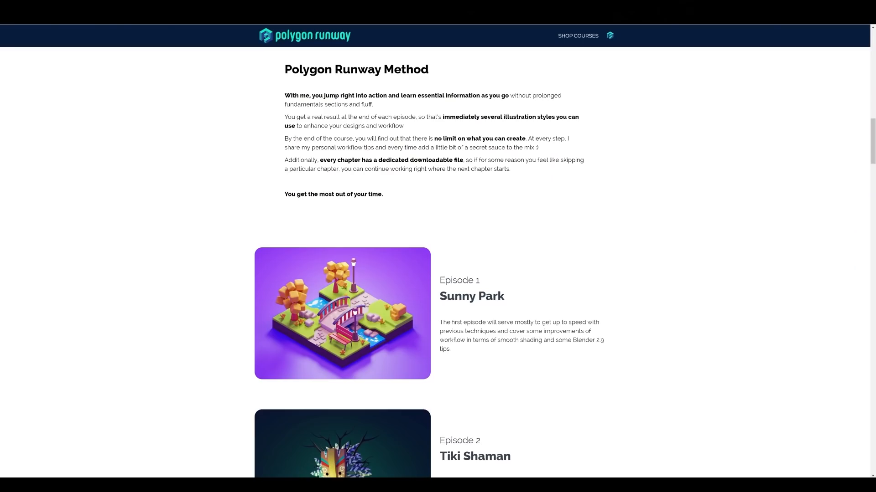
- Switch to the Polygon Runway website and review the Sunny Park course page's episodes, testimonials and example curriculum
{"action": "scroll", "coordinate": [438, 265], "scroll_direction": "down", "scroll_amount": 5}
{"action": "scroll", "coordinate": [437, 265], "scroll_direction": "down", "scroll_amount": 10}
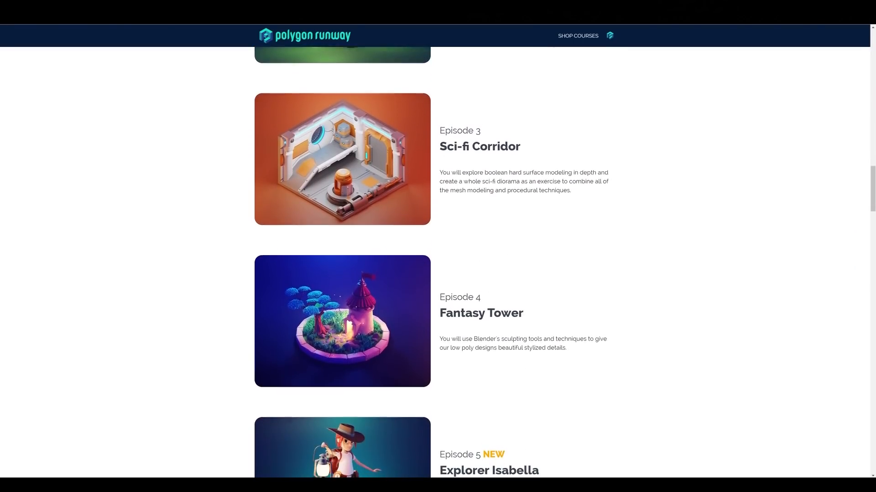
{"action": "scroll", "coordinate": [438, 264], "scroll_direction": "down", "scroll_amount": 5}
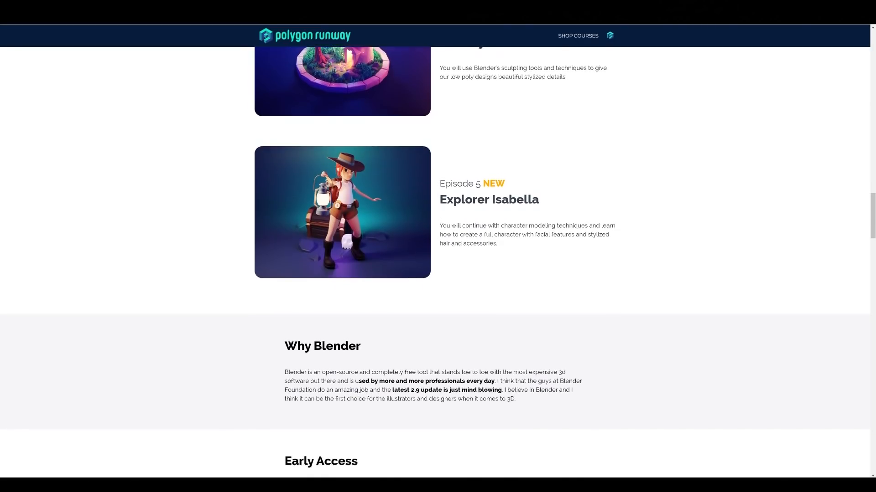
{"action": "scroll", "coordinate": [438, 264], "scroll_direction": "up", "scroll_amount": 8}
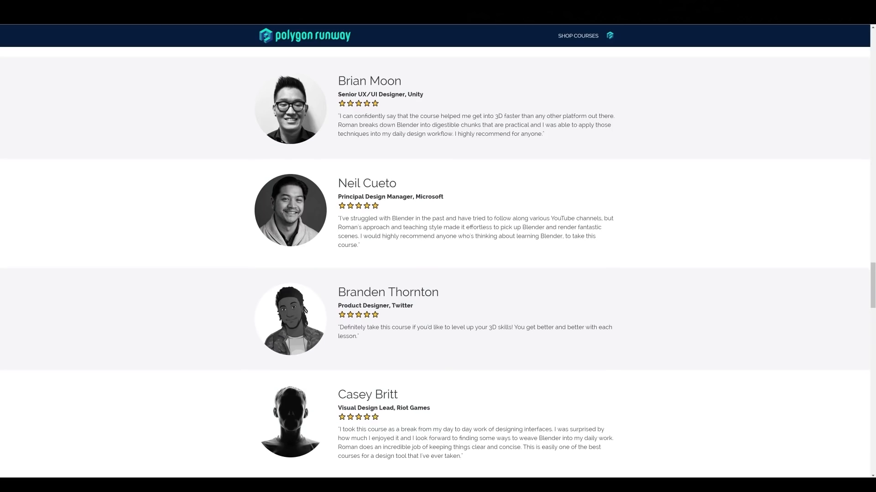
{"action": "scroll", "coordinate": [438, 265], "scroll_direction": "down", "scroll_amount": 10}
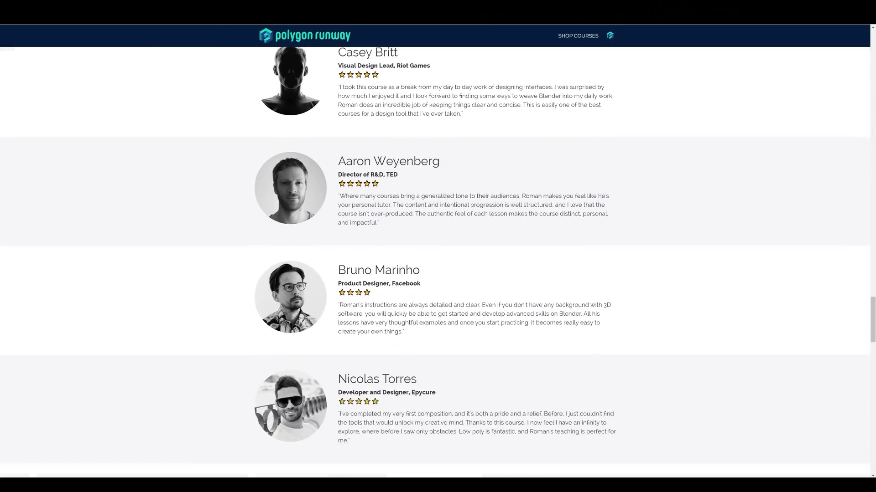
{"action": "scroll", "coordinate": [437, 265], "scroll_direction": "down", "scroll_amount": 3}
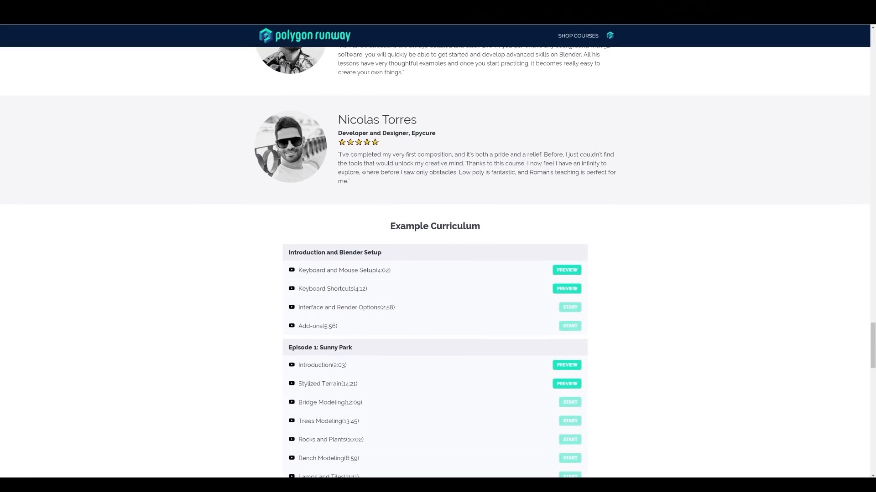
{"action": "scroll", "coordinate": [438, 265], "scroll_direction": "up", "scroll_amount": 20}
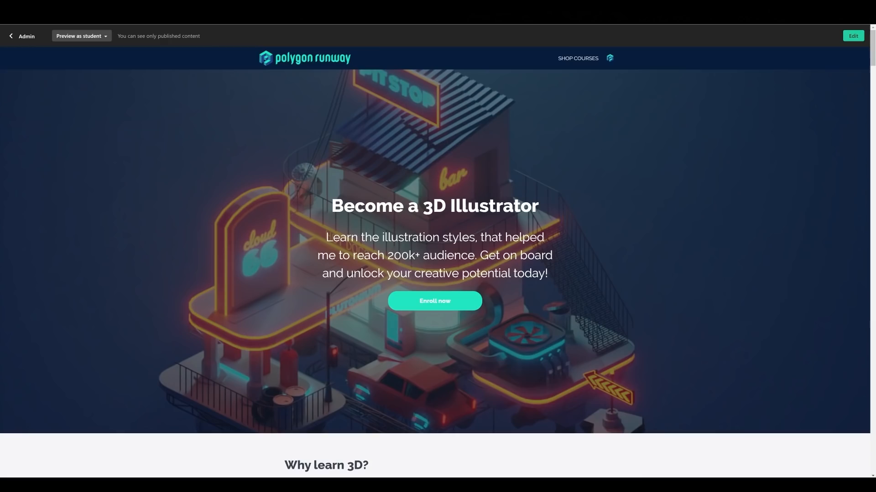
- Examine the Become a 3D Illustrator page, including its episode list, bonus content and package content
{"action": "scroll", "coordinate": [437, 265], "scroll_direction": "down", "scroll_amount": 10}
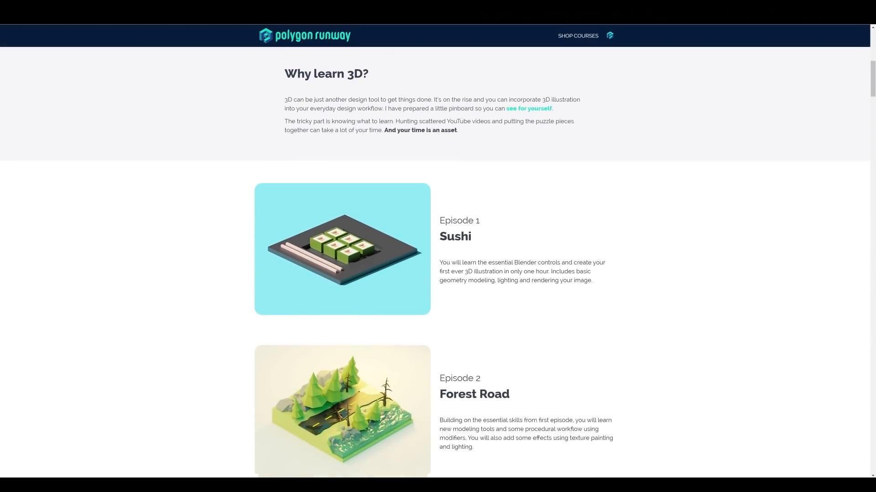
{"action": "scroll", "coordinate": [438, 265], "scroll_direction": "down", "scroll_amount": 9}
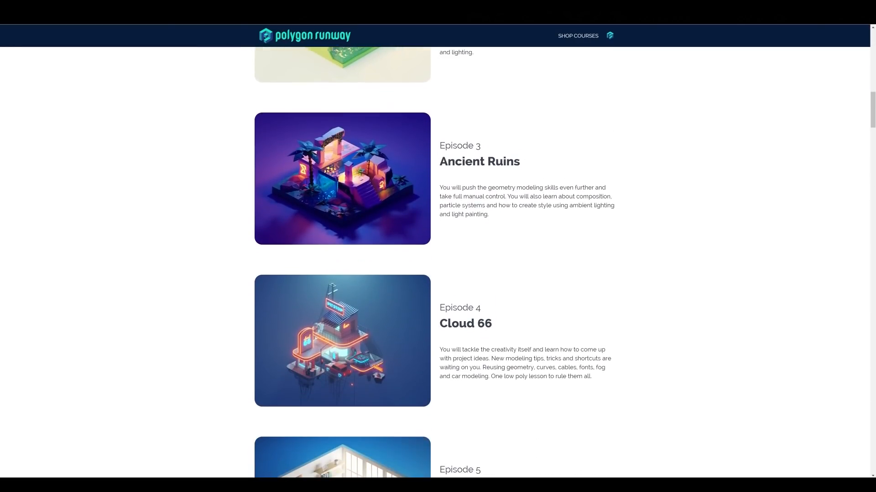
{"action": "scroll", "coordinate": [437, 264], "scroll_direction": "down", "scroll_amount": 2}
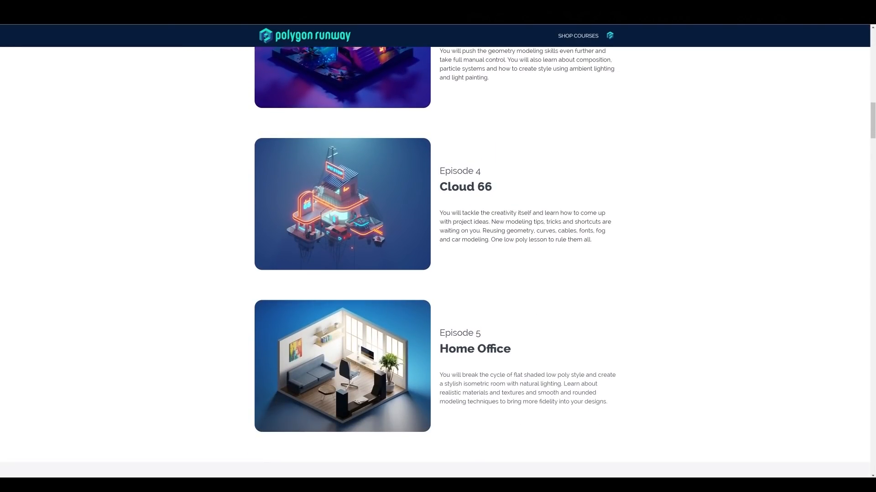
{"action": "scroll", "coordinate": [438, 265], "scroll_direction": "down", "scroll_amount": 12}
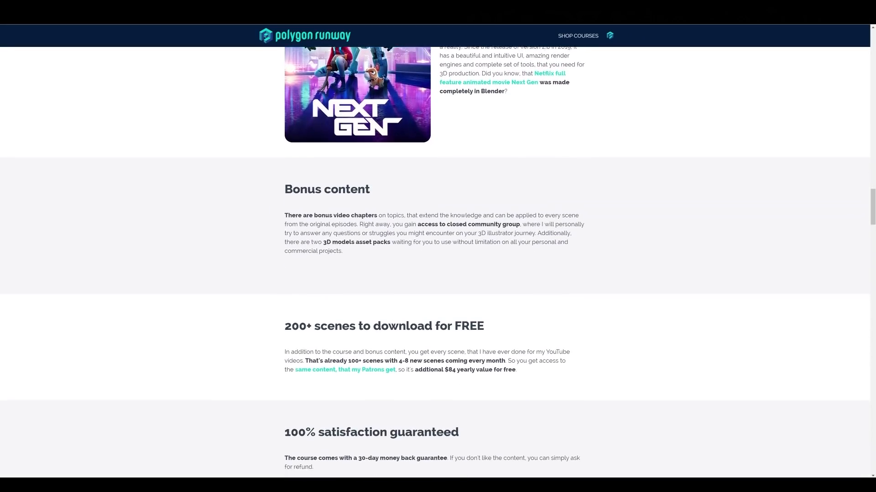
{"action": "scroll", "coordinate": [438, 265], "scroll_direction": "down", "scroll_amount": 8}
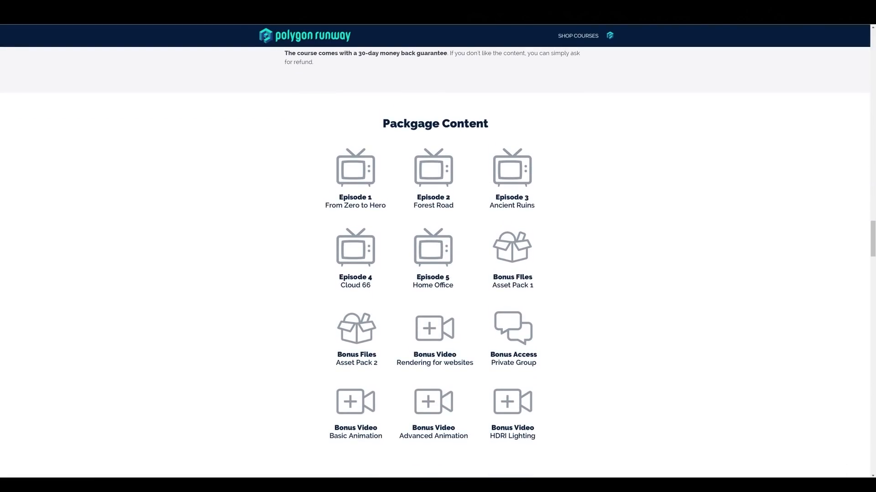
{"action": "scroll", "coordinate": [438, 263], "scroll_direction": "down", "scroll_amount": 5}
{"action": "scroll", "coordinate": [438, 262], "scroll_direction": "down", "scroll_amount": 4}
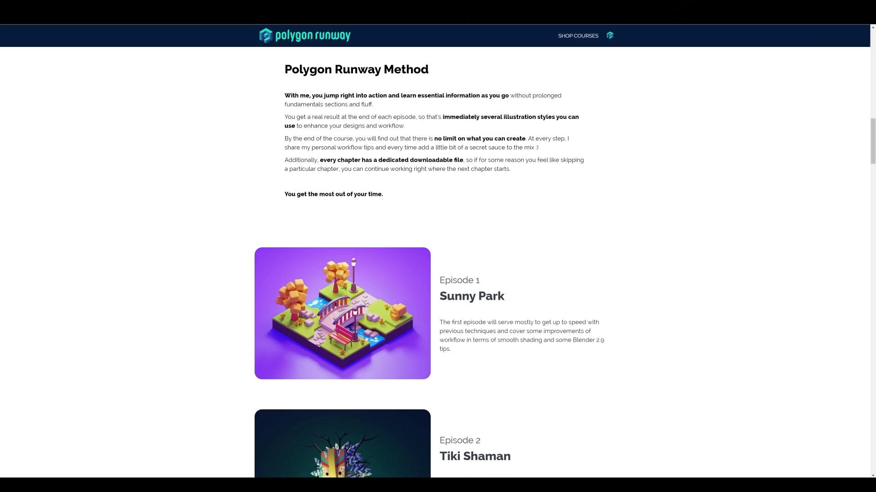
- Review the other course's page again, from the Sunny Park episode through Early Access and Support Group to the testimonials
{"action": "scroll", "coordinate": [438, 263], "scroll_direction": "down", "scroll_amount": 10}
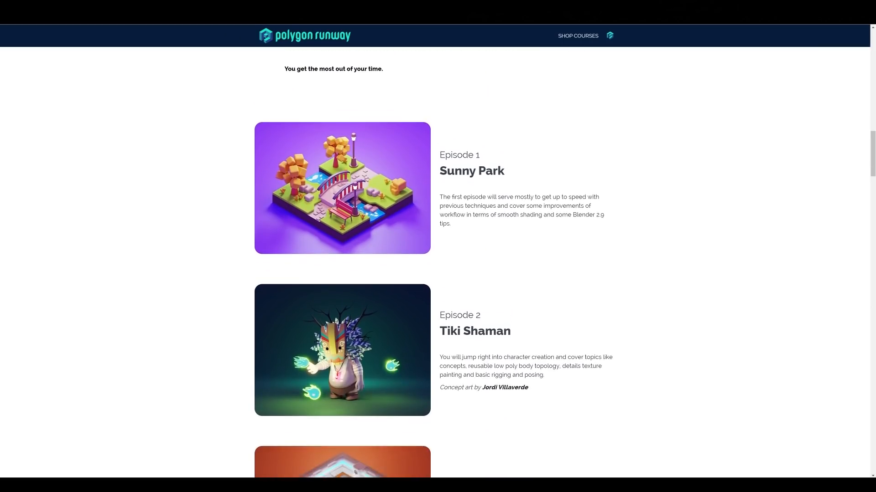
{"action": "scroll", "coordinate": [438, 263], "scroll_direction": "down", "scroll_amount": 7}
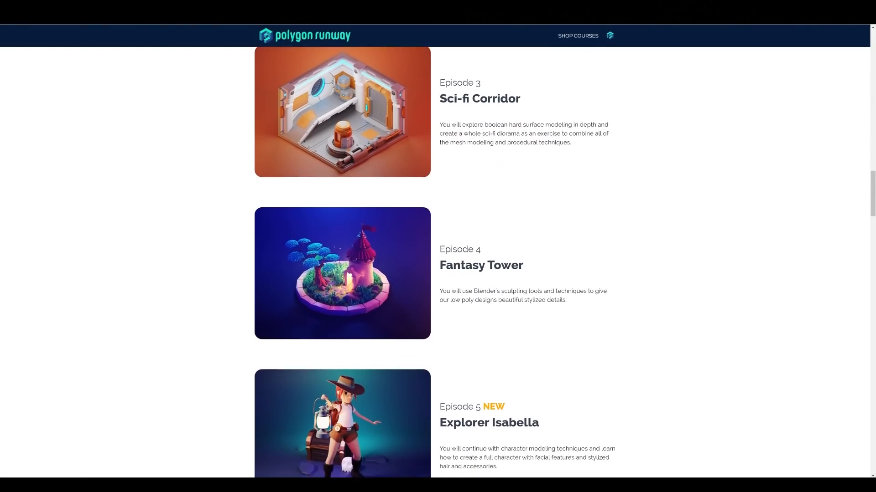
{"action": "scroll", "coordinate": [438, 263], "scroll_direction": "down", "scroll_amount": 2}
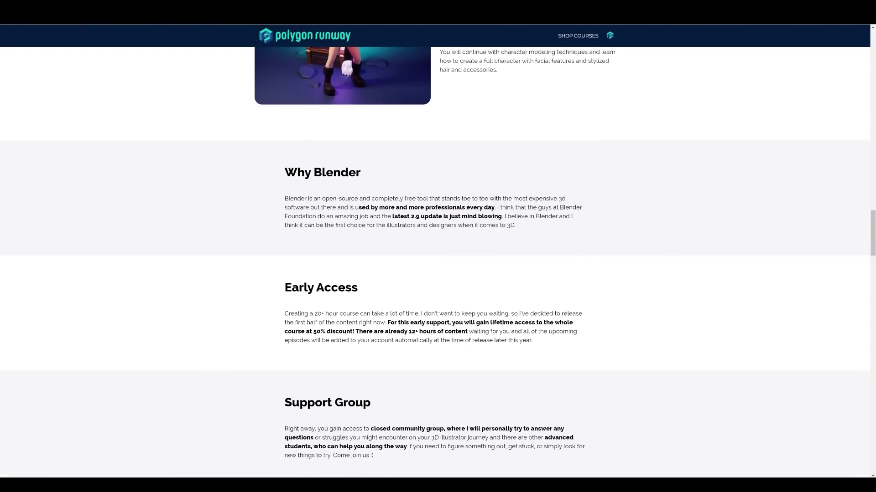
{"action": "scroll", "coordinate": [438, 262], "scroll_direction": "up", "scroll_amount": 7}
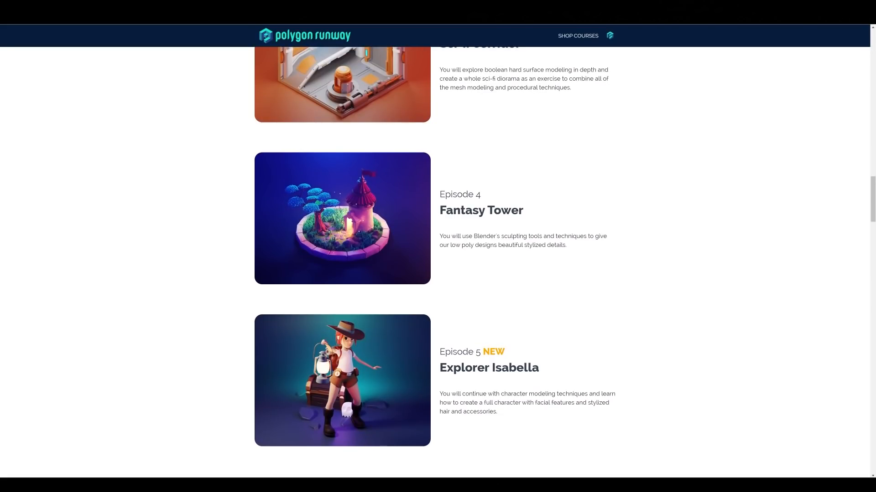
{"action": "scroll", "coordinate": [437, 263], "scroll_direction": "down", "scroll_amount": 20}
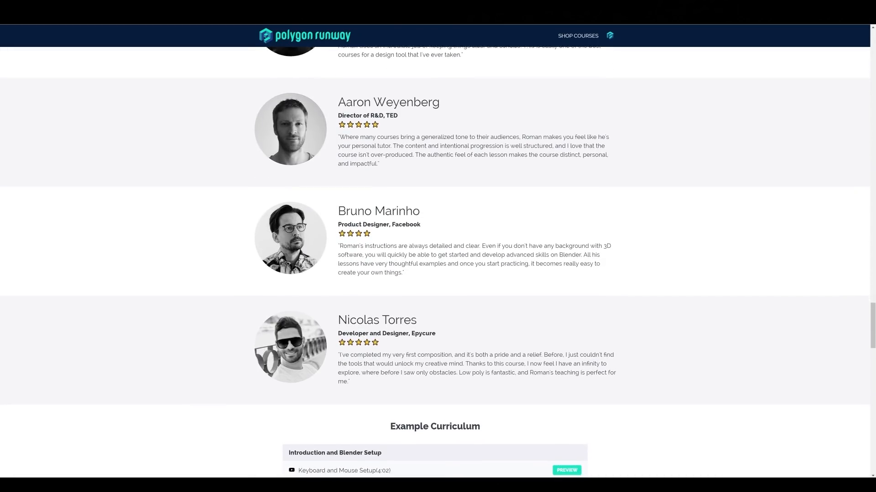
{"action": "scroll", "coordinate": [437, 263], "scroll_direction": "down", "scroll_amount": 4}
{"action": "scroll", "coordinate": [438, 263], "scroll_direction": "up", "scroll_amount": 7}
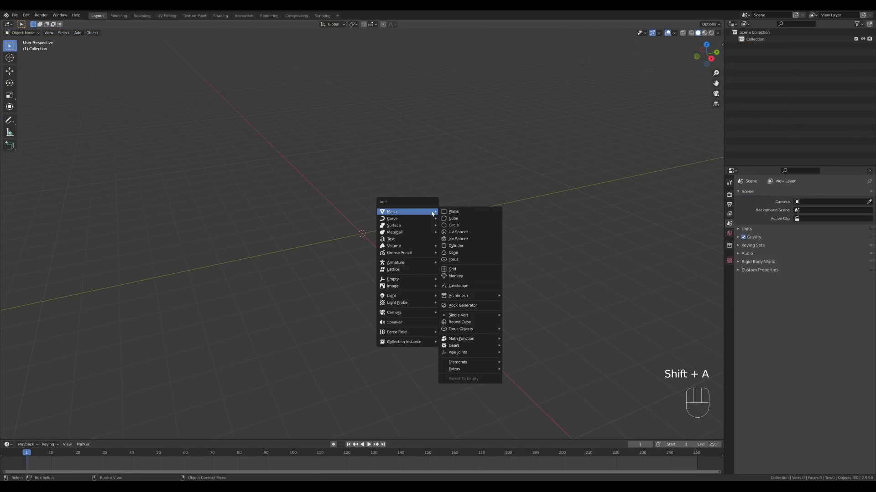
- Add a plane mesh in Blender and scale its geometry by 4 in Edit Mode
{"action": "left_click", "coordinate": [448, 212]}
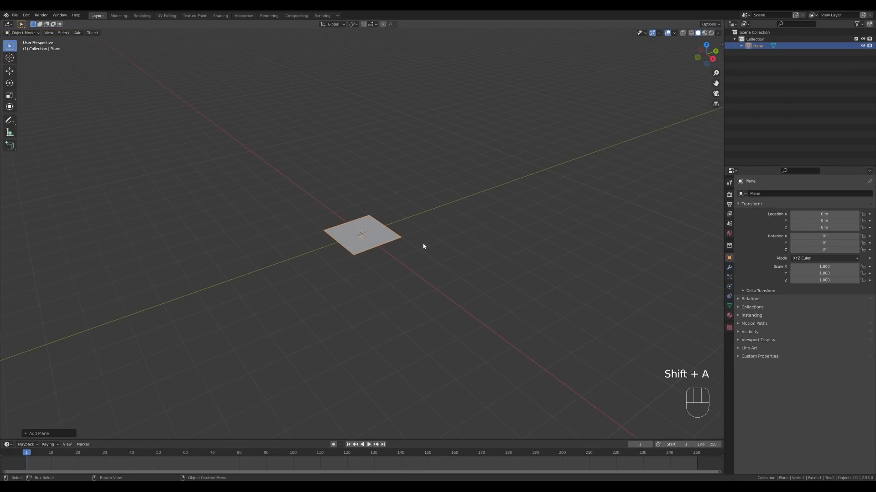
{"action": "key", "text": "Tab"}
{"action": "type", "text": "s"}
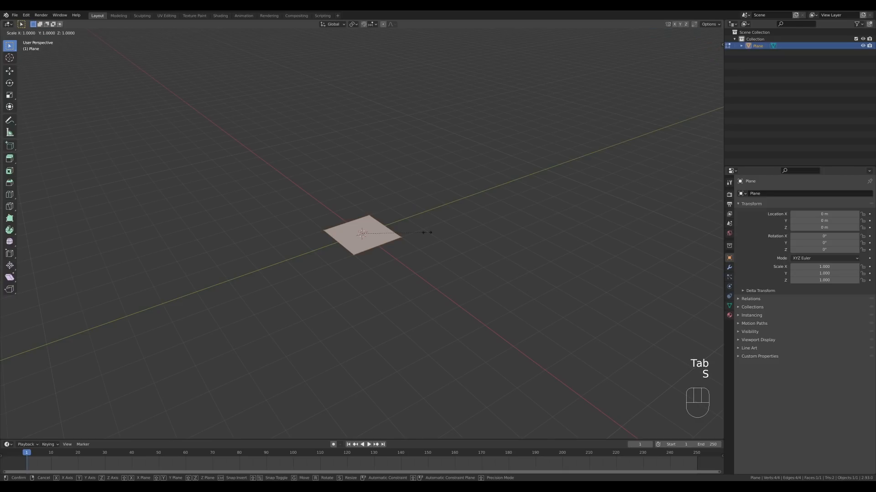
{"action": "type", "text": "4"}
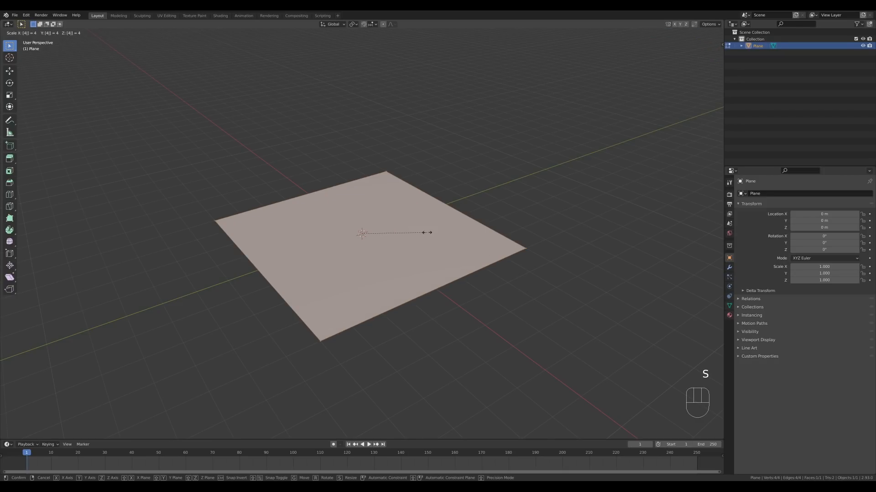
{"action": "left_click", "coordinate": [427, 233]}
- Extrude the floor plane's two rear edges 7 m upward along Z to form two walls
{"action": "middle_click_drag", "start_coordinate": [427, 233], "coordinate": [415, 251], "text": "shift"}
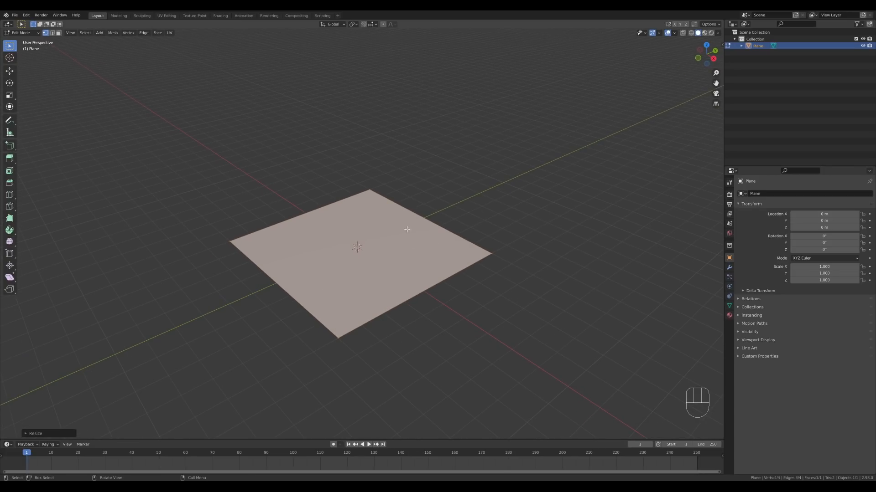
{"action": "key", "text": "2"}
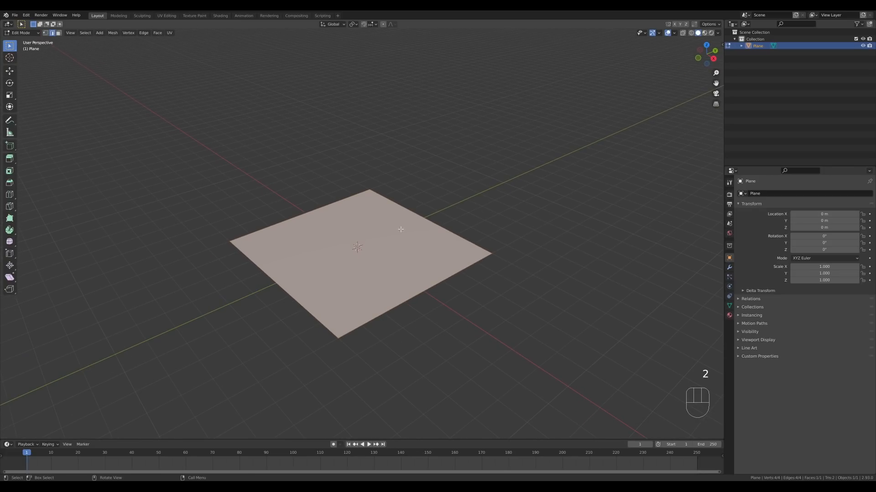
{"action": "left_click", "coordinate": [320, 206]}
{"action": "left_click", "coordinate": [391, 199], "text": "shift"}
{"action": "key", "text": "e"}
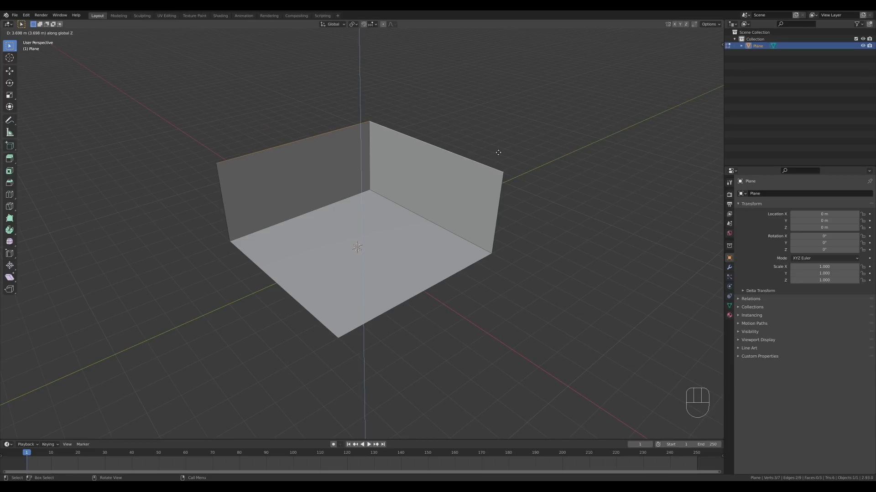
{"action": "type", "text": "7"}
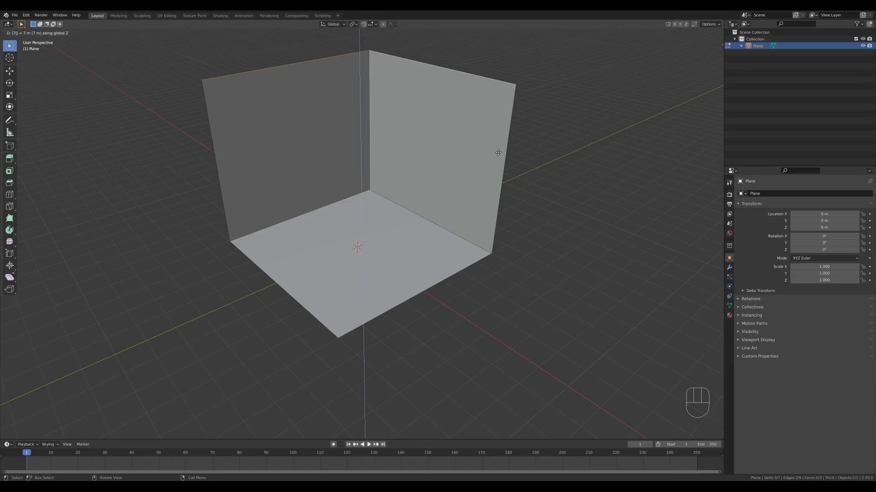
{"action": "key", "text": "Return"}
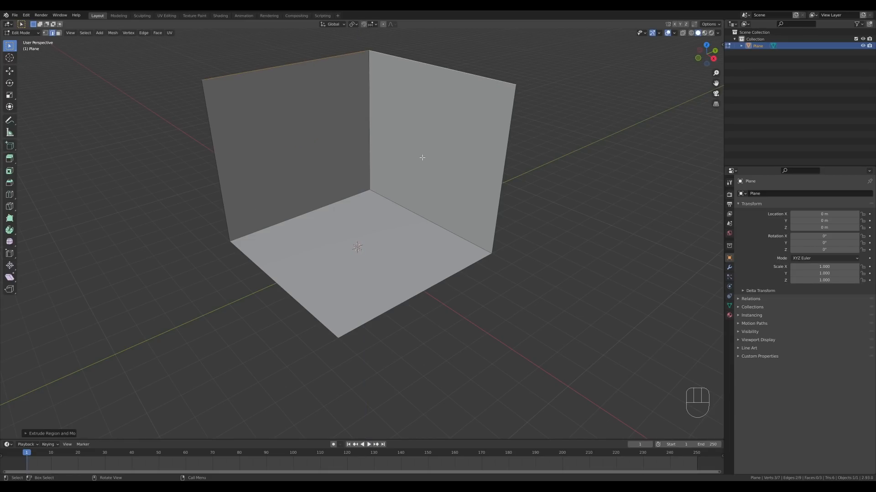
- Thicken the floor and both walls by extruding all faces along normals about 0.75 m inward with Even Thickness on
{"action": "middle_click_drag", "start_coordinate": [421, 158], "coordinate": [416, 165], "text": "shift"}
{"action": "key", "text": "a"}
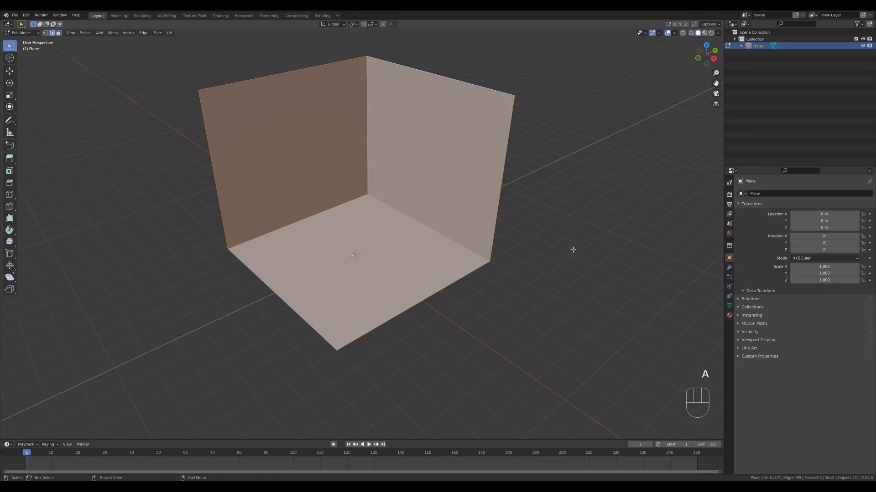
{"action": "key", "text": "alt+e"}
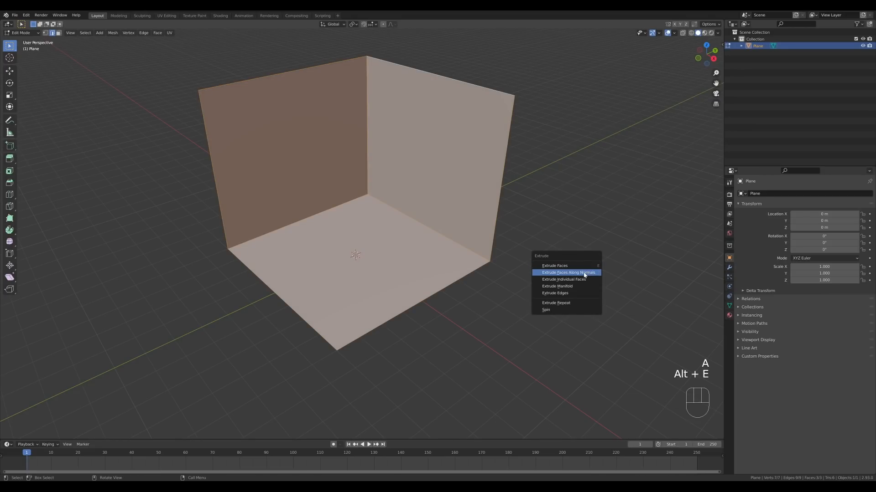
{"action": "left_click", "coordinate": [584, 273]}
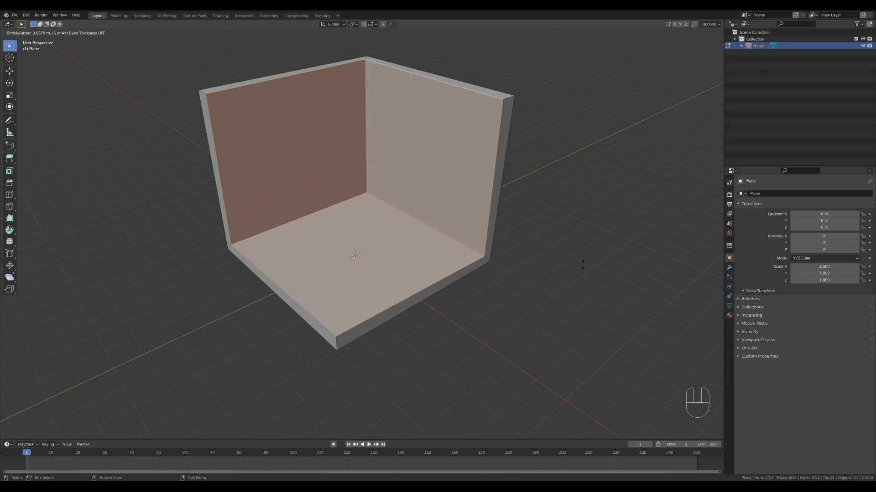
{"action": "key", "text": "s"}
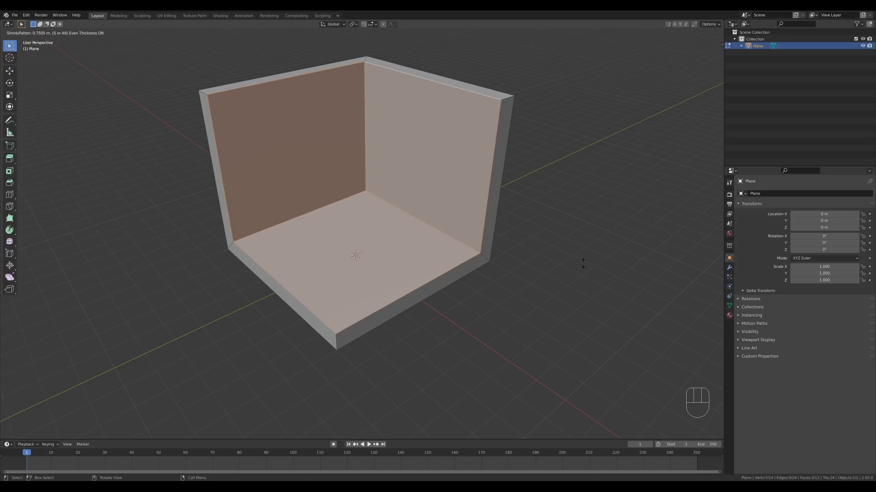
{"action": "left_click", "coordinate": [583, 267]}
- Duplicate the room's inner floor face in place and separate the copy into its own object
{"action": "middle_click_drag", "start_coordinate": [583, 267], "coordinate": [476, 280]}
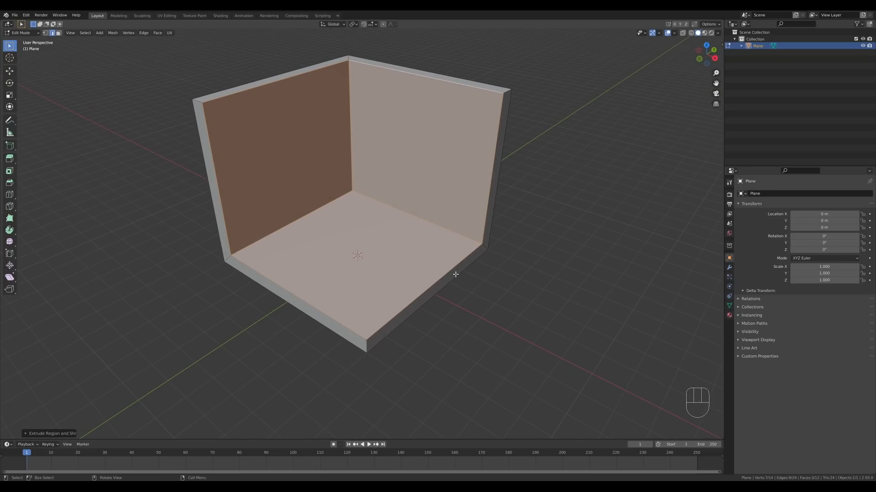
{"action": "key", "text": "3"}
{"action": "left_click", "coordinate": [367, 256]}
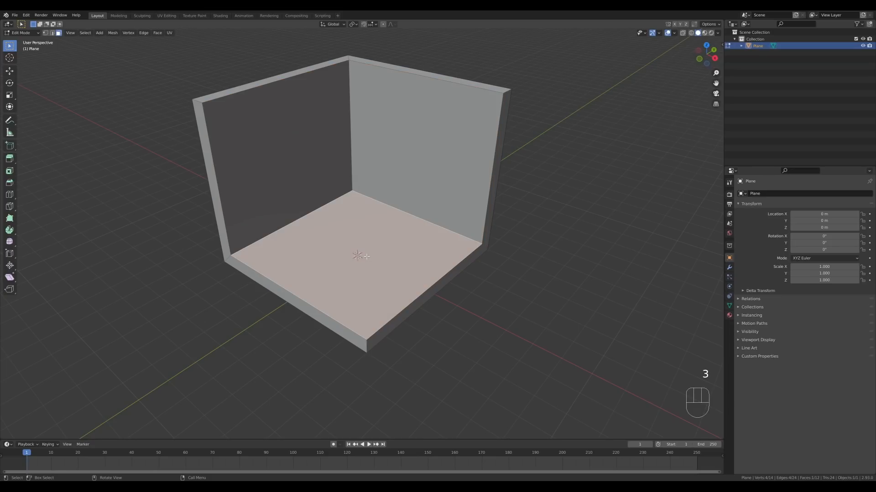
{"action": "key", "text": "shift+d"}
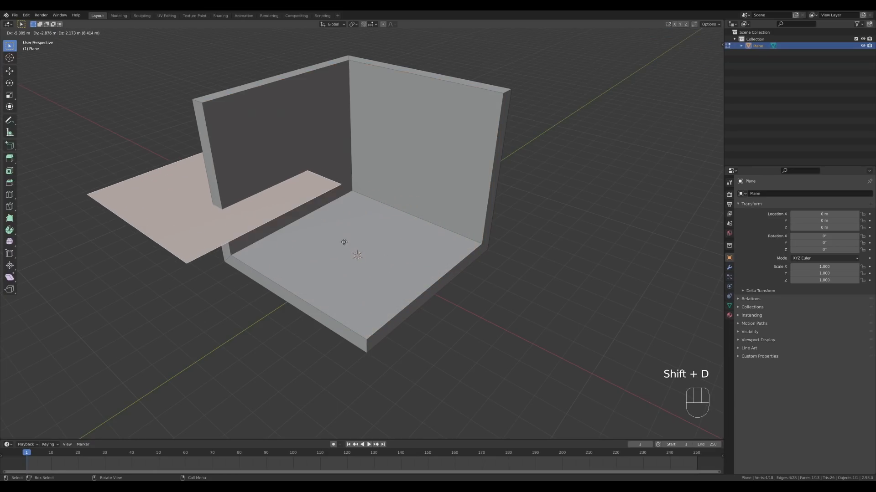
{"action": "right_click", "coordinate": [394, 252]}
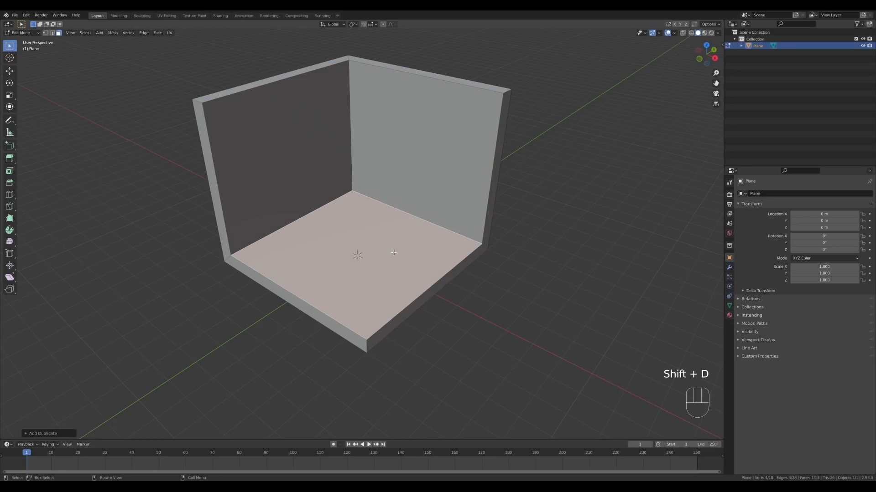
{"action": "key", "text": "p"}
{"action": "left_click", "coordinate": [393, 252]}
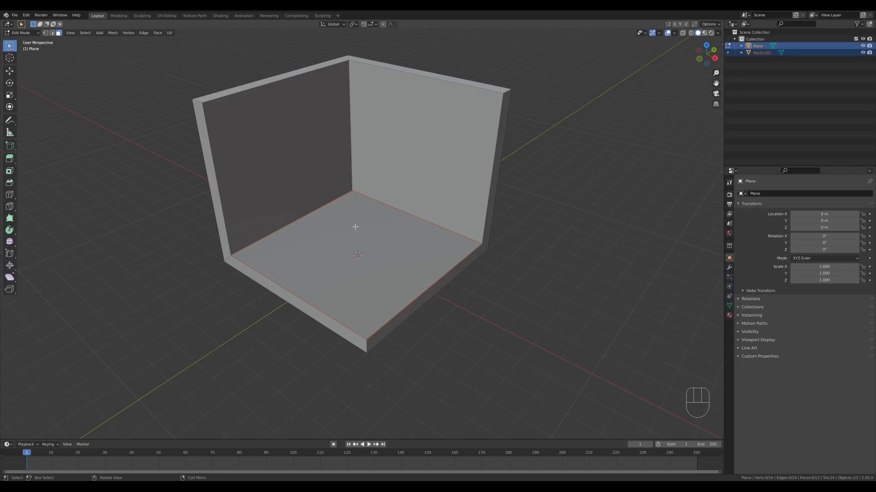
- Add seven evenly spaced loop cuts in one direction across the separated floor plane in Edit Mode
{"action": "key", "text": "Tab"}
{"action": "left_click", "coordinate": [262, 242]}
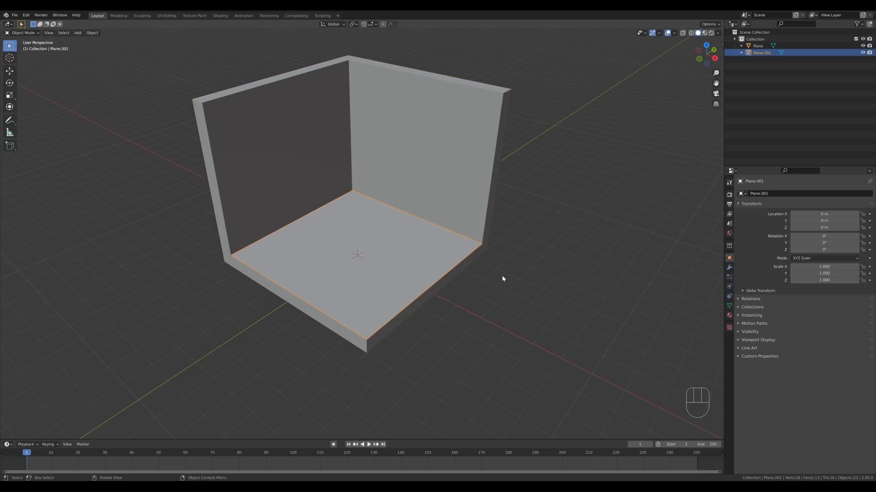
{"action": "key", "text": "Tab"}
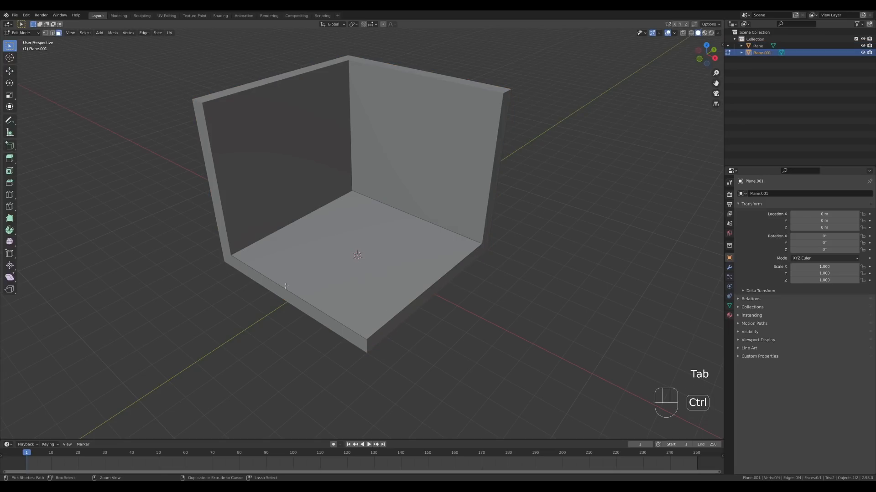
{"action": "key", "text": "ctrl+r"}
{"action": "scroll", "coordinate": [286, 288], "scroll_direction": "up", "scroll_amount": 4}
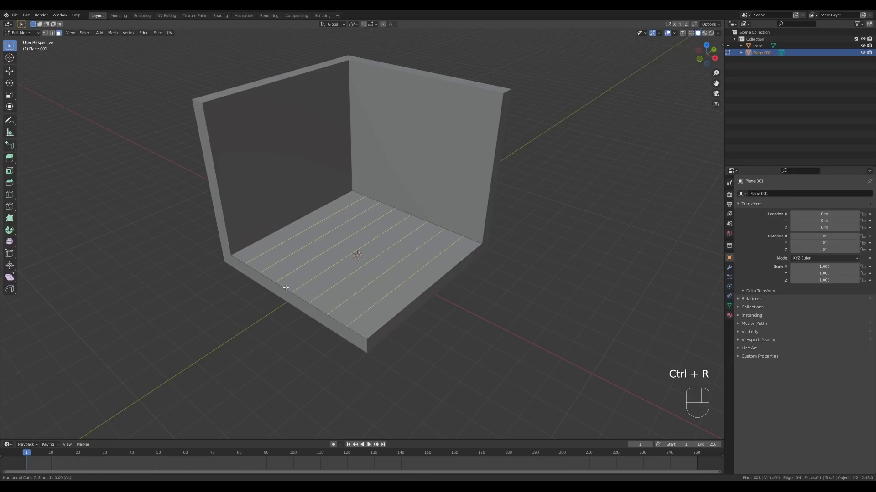
{"action": "scroll", "coordinate": [286, 288], "scroll_direction": "up", "scroll_amount": 1}
{"action": "left_click", "coordinate": [285, 288]}
{"action": "right_click", "coordinate": [286, 287]}
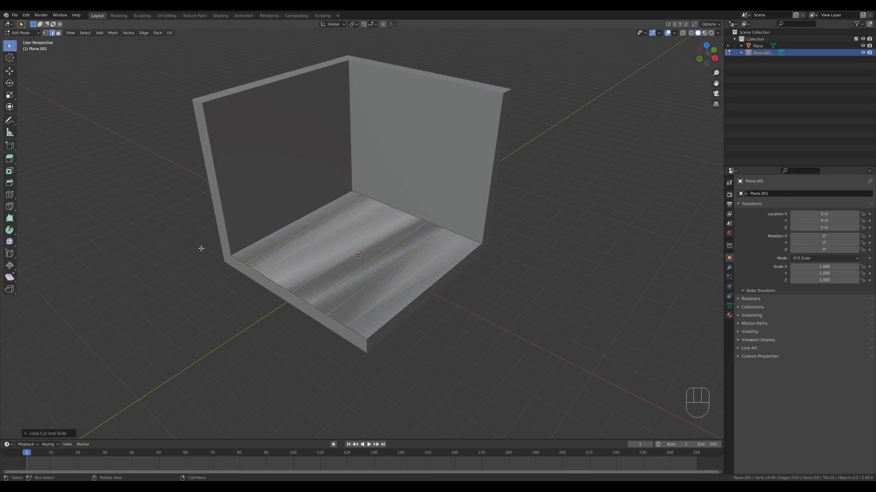
- Add seven centered loop cuts perpendicular to the first set, dividing the floor plane into an 8 by 8 grid
{"action": "key", "text": "ctrl+r"}
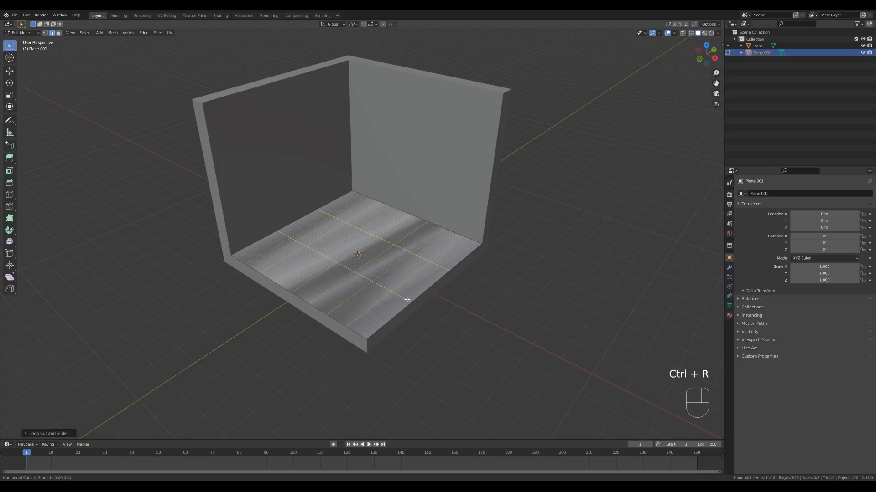
{"action": "left_click", "coordinate": [407, 300]}
{"action": "right_click", "coordinate": [407, 301]}
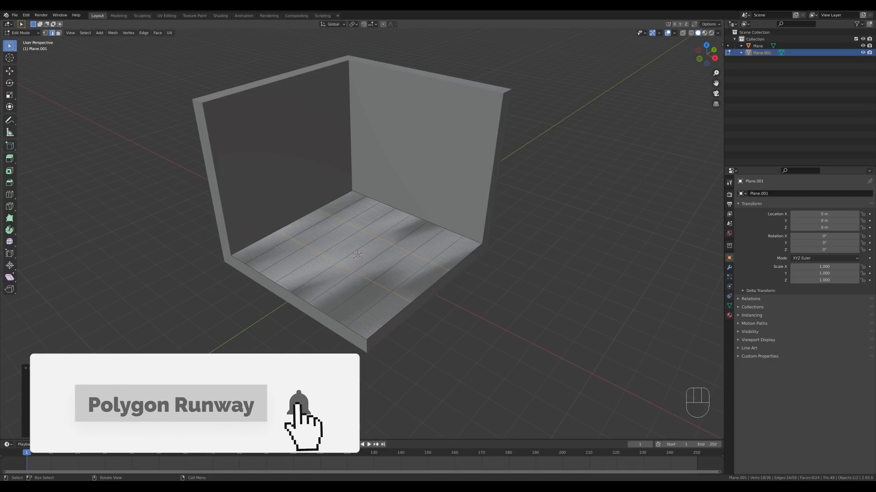
{"action": "left_click_drag", "start_coordinate": [94, 379], "coordinate": [115, 379]}
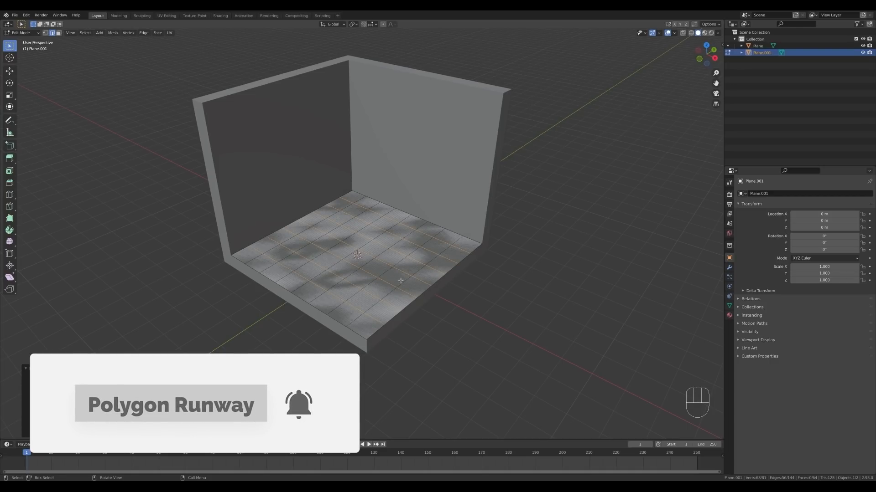
- Delete all faces of the floor grid except the single tile at the room's front corner
{"action": "key", "text": "KP_7"}
{"action": "key", "text": "3"}
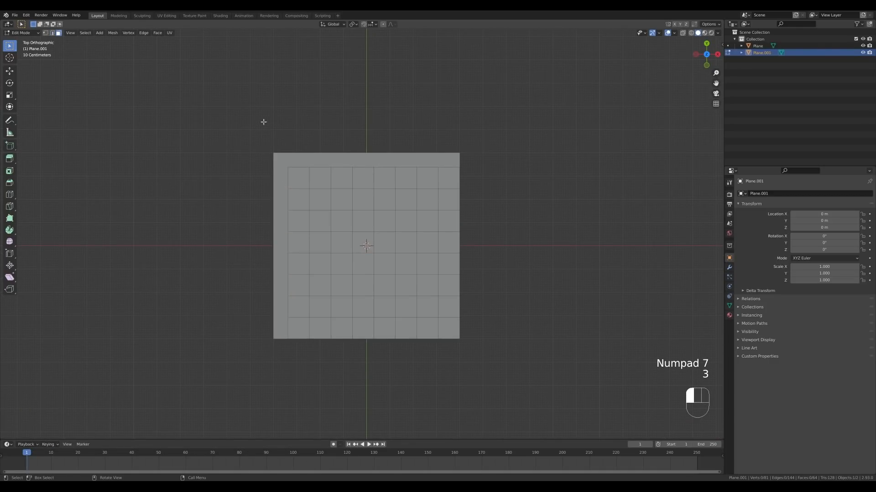
{"action": "left_click_drag", "start_coordinate": [262, 122], "coordinate": [431, 363]}
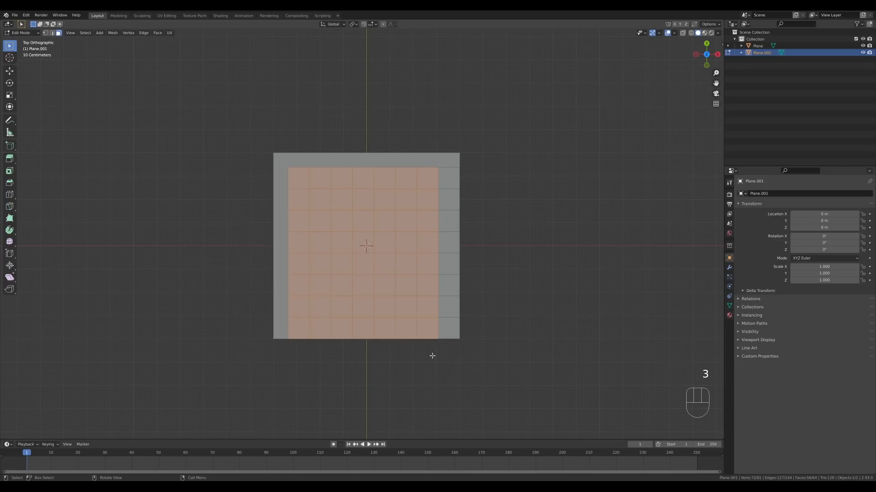
{"action": "left_click_drag", "start_coordinate": [415, 129], "coordinate": [496, 317], "text": "shift"}
{"action": "middle_click_drag", "start_coordinate": [521, 297], "coordinate": [468, 291]}
{"action": "key", "text": "x"}
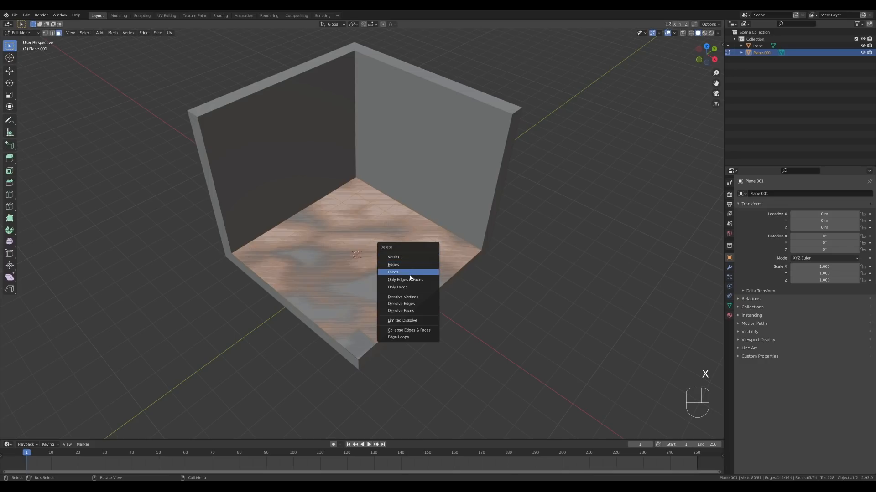
{"action": "left_click", "coordinate": [411, 277]}
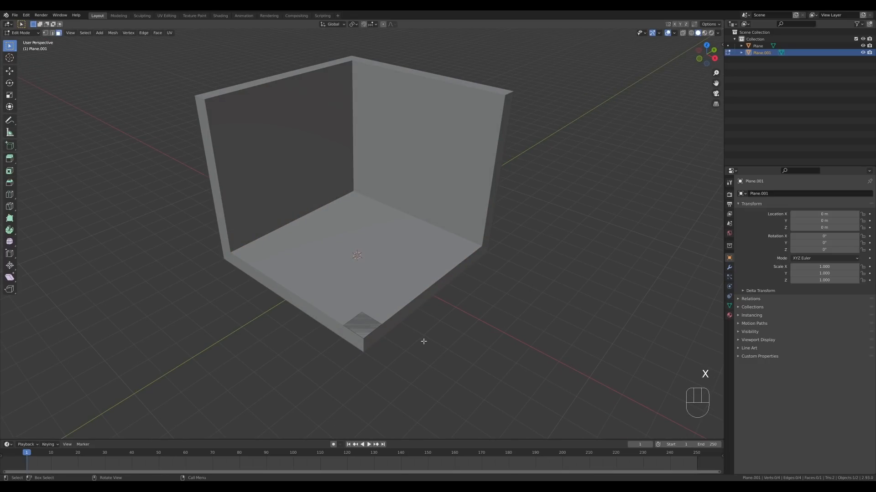
- Extrude the remaining corner tile upward about 0.31 m and return to Object Mode
{"action": "key", "text": "a"}
{"action": "key", "text": "e"}
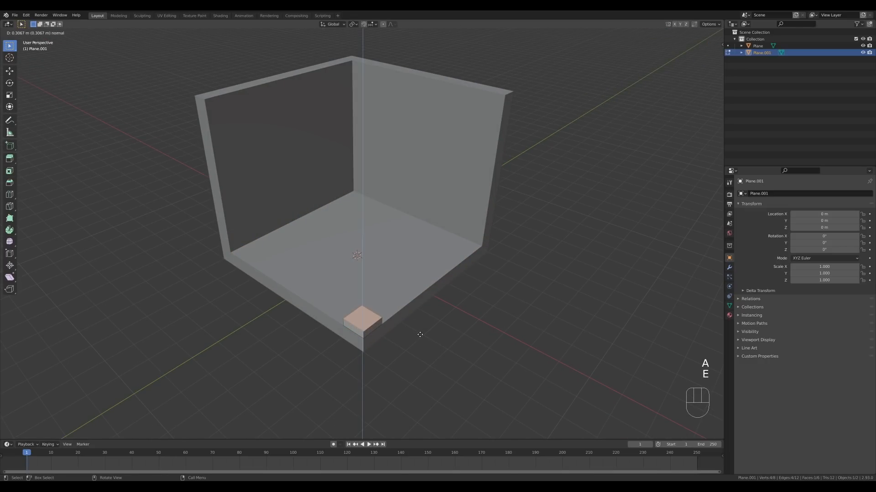
{"action": "left_click", "coordinate": [420, 335]}
{"action": "key", "text": "Tab"}
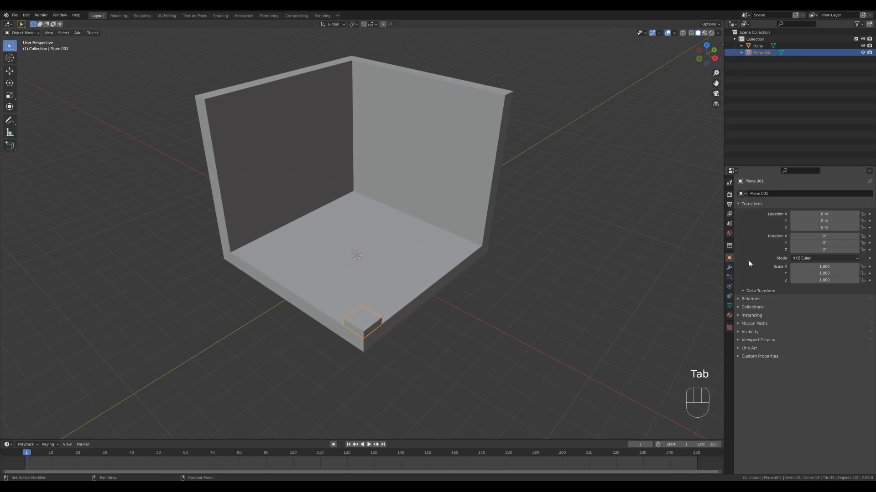
- Add an Array modifier to the tile with a relative X offset of -1 and a count of 8
{"action": "left_click", "coordinate": [728, 267]}
{"action": "left_click", "coordinate": [757, 194]}
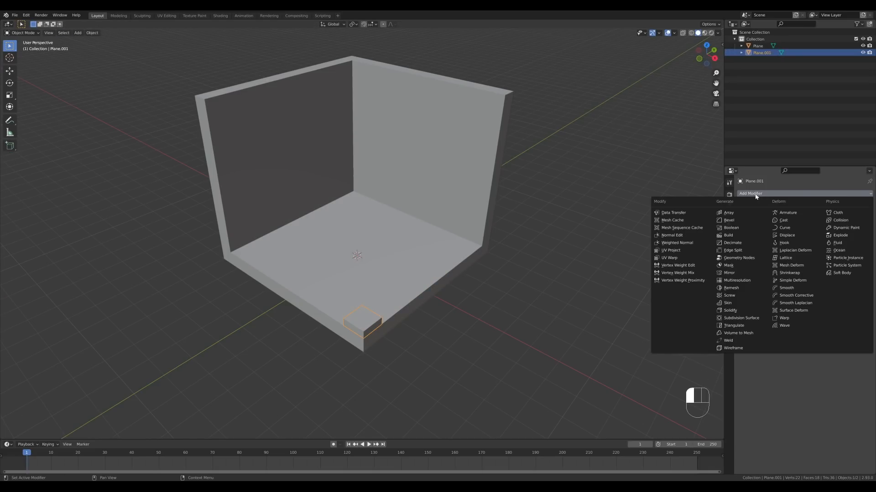
{"action": "left_click", "coordinate": [737, 216]}
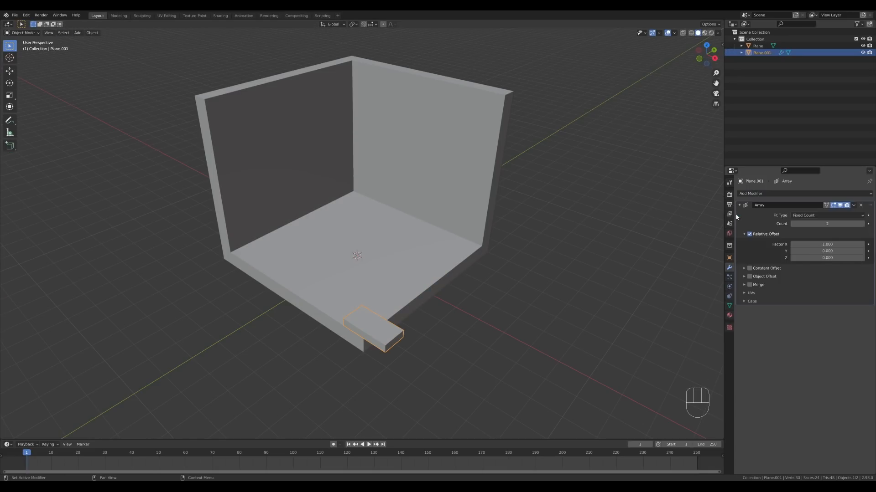
{"action": "left_click", "coordinate": [837, 241]}
{"action": "key", "text": "BackSpace"}
{"action": "type", "text": "-1"}
{"action": "key", "text": "Return"}
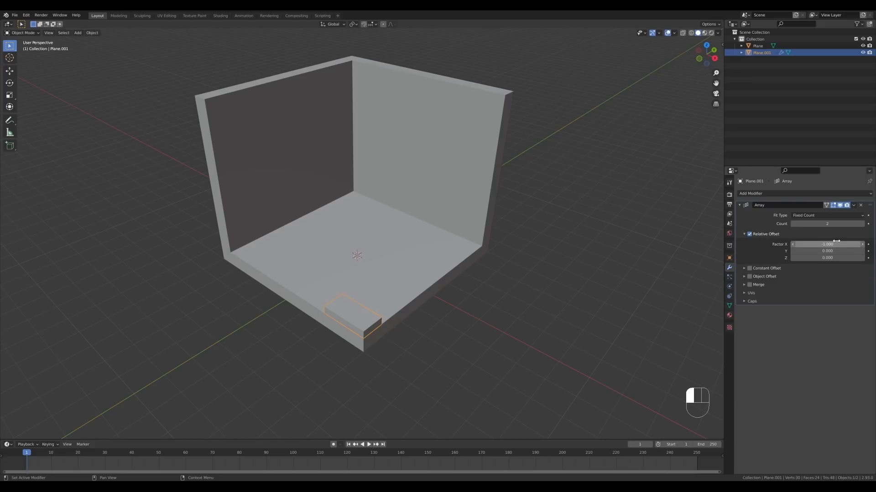
{"action": "left_click_drag", "start_coordinate": [827, 224], "coordinate": [851, 223]}
- Add a second Array modifier with relative offsets of 0 in X and 1 in Y and a count of 8
{"action": "left_click", "coordinate": [751, 194]}
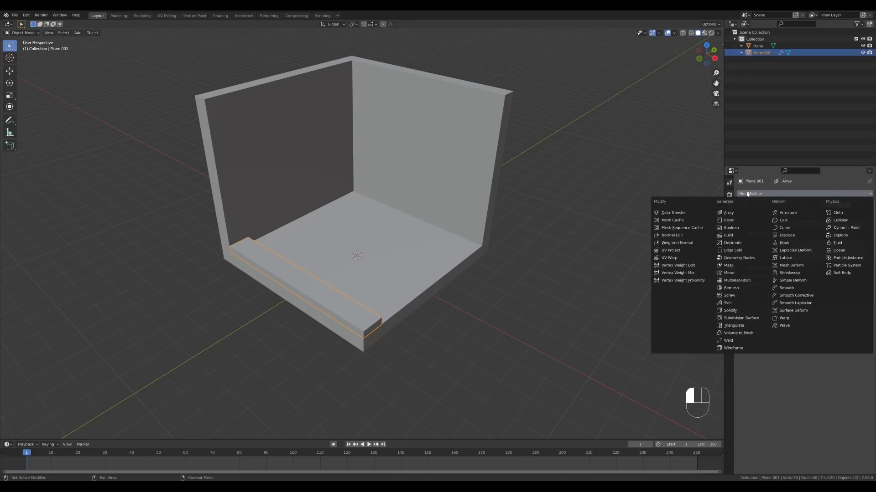
{"action": "left_click", "coordinate": [743, 212]}
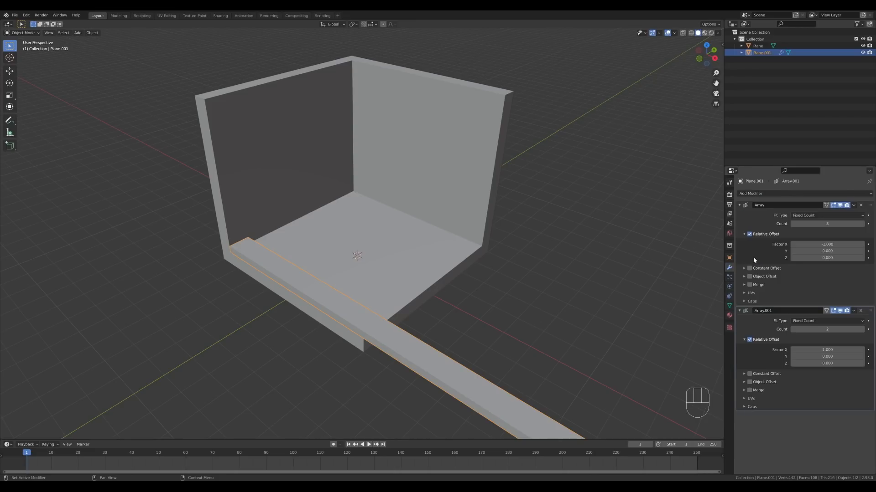
{"action": "left_click", "coordinate": [829, 350]}
{"action": "type", "text": "0"}
{"action": "key", "text": "Tab"}
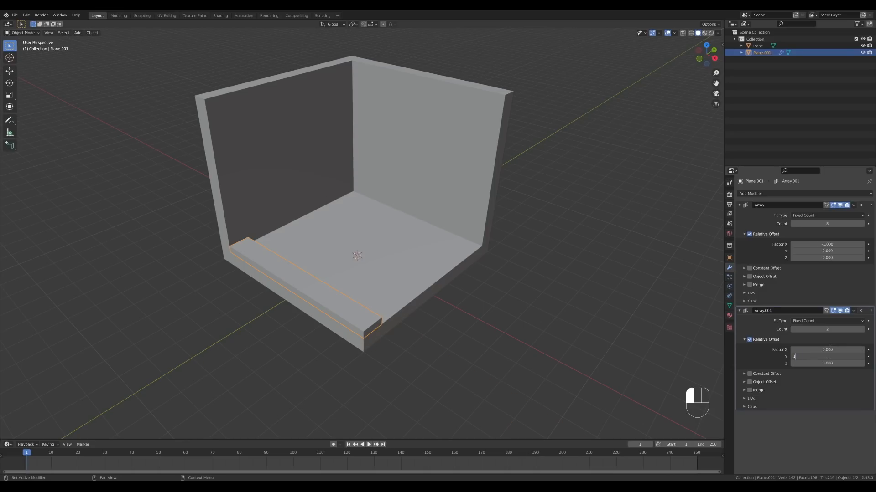
{"action": "type", "text": "1"}
{"action": "key", "text": "Return"}
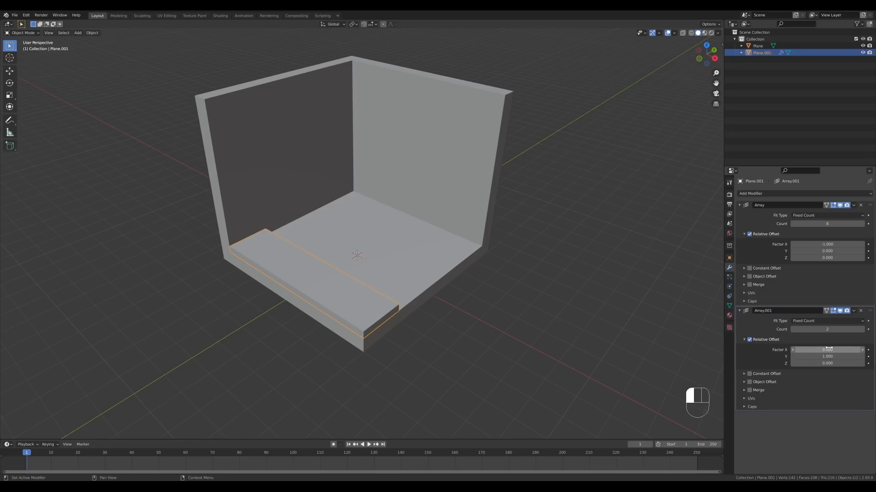
{"action": "left_click", "coordinate": [862, 329]}
{"action": "left_click", "coordinate": [861, 329]}
{"action": "left_click", "coordinate": [862, 329]}
{"action": "left_click", "coordinate": [862, 329]}
{"action": "left_click", "coordinate": [862, 329]}
{"action": "left_click", "coordinate": [862, 329]}
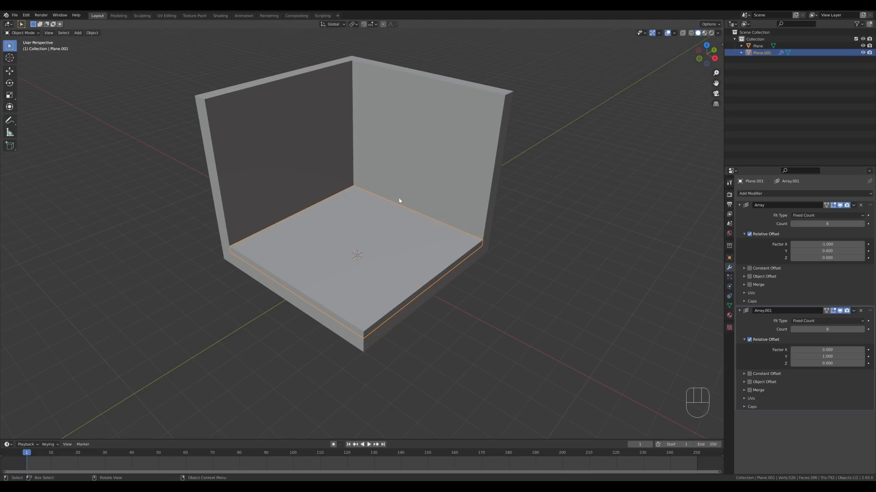
{"action": "middle_click_drag", "start_coordinate": [466, 281], "coordinate": [458, 287]}
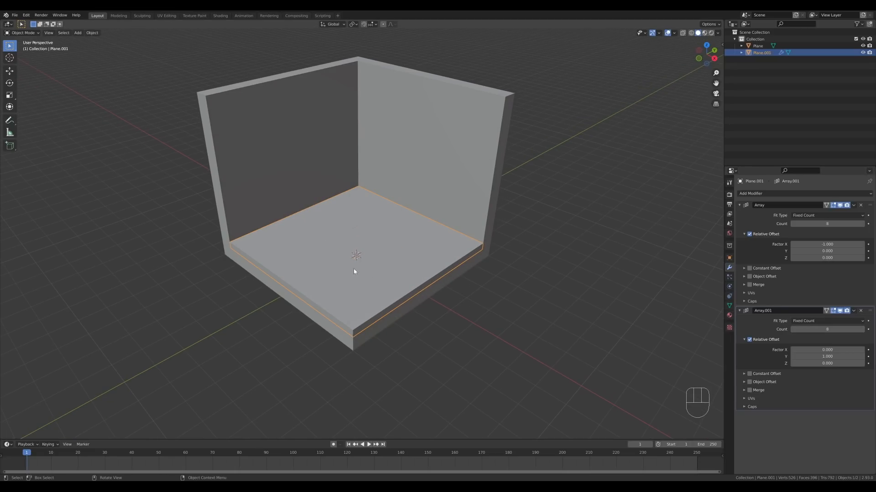
{"action": "key", "text": "less"}
{"action": "key", "text": "less"}
{"action": "key", "text": "less"}
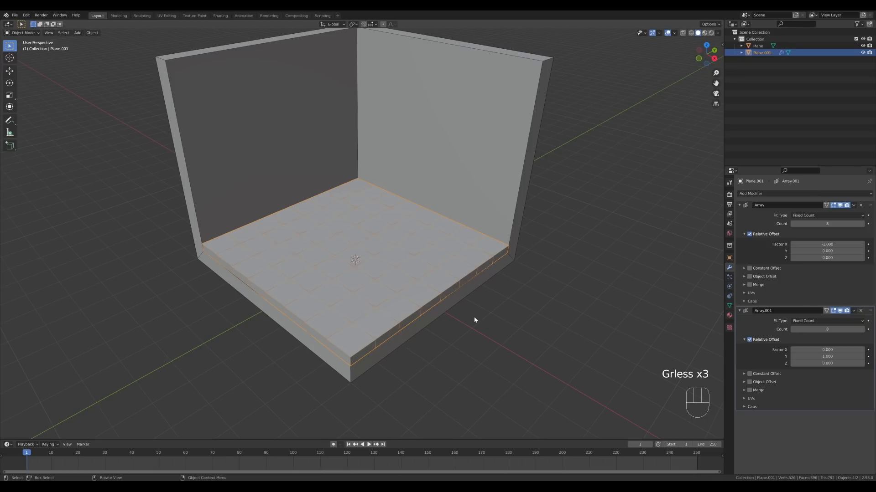
{"action": "key", "text": "less"}
{"action": "scroll", "coordinate": [490, 313], "scroll_direction": "down", "scroll_amount": 1}
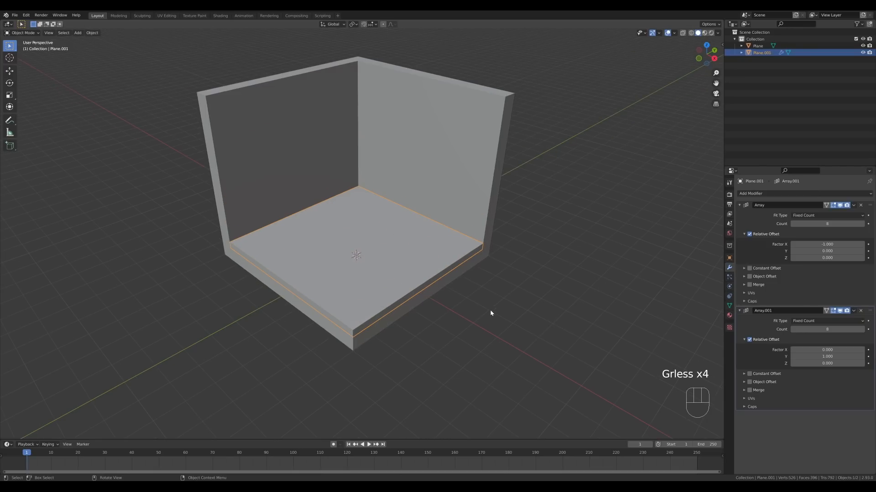
{"action": "middle_click_drag", "start_coordinate": [490, 313], "coordinate": [508, 279], "text": "shift"}
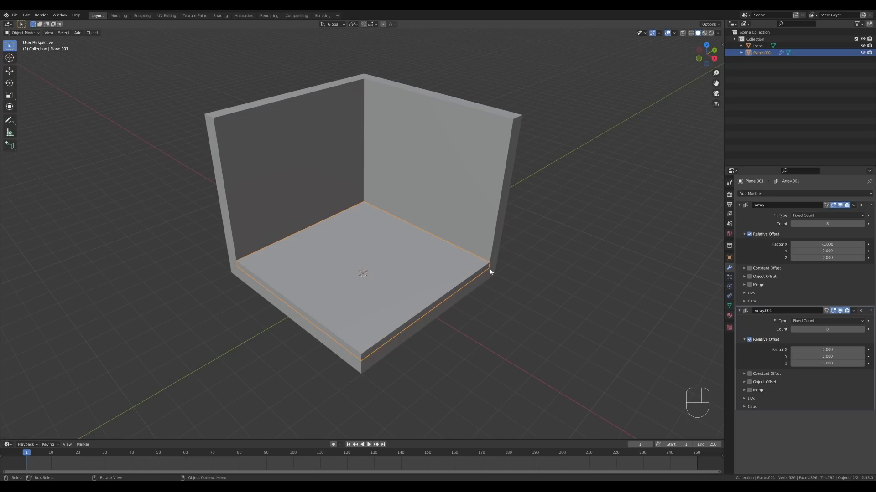
- Place the 3D cursor on the floor near the rear corner and add a plane mesh there
{"action": "middle_click_drag", "start_coordinate": [444, 160], "coordinate": [451, 199], "text": "shift"}
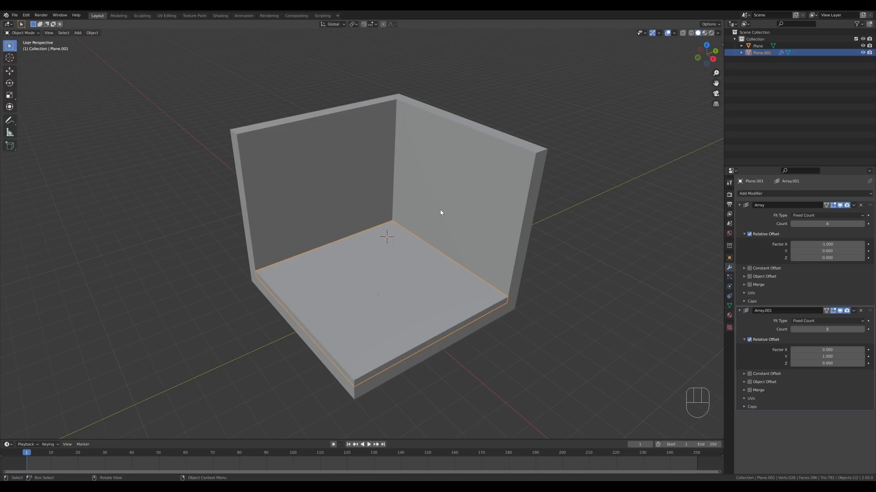
{"action": "middle_click_drag", "start_coordinate": [441, 210], "coordinate": [387, 235]}
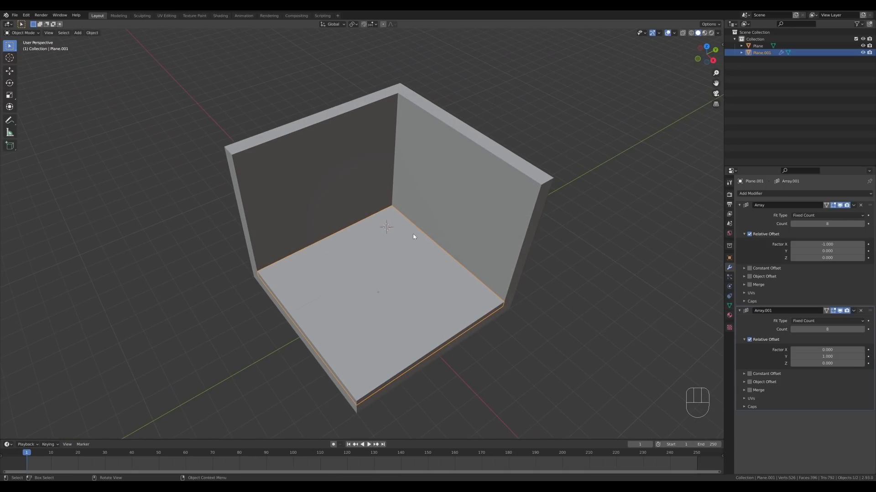
{"action": "key", "text": "shift+a"}
{"action": "mouse_move", "coordinate": [413, 236]}
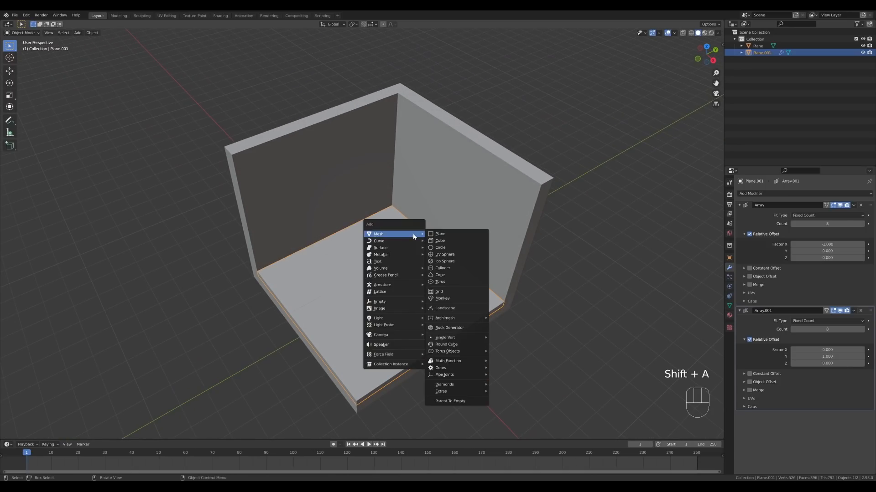
{"action": "left_click", "coordinate": [445, 236]}
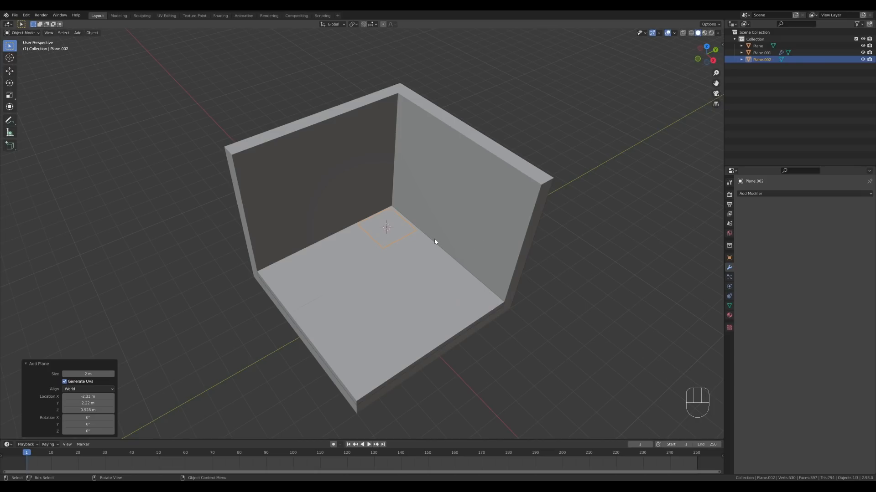
- Extrude the rear-corner plane upward about 4.94 m into a tall block and return to Object Mode
{"action": "key", "text": "Tab"}
{"action": "key", "text": "e"}
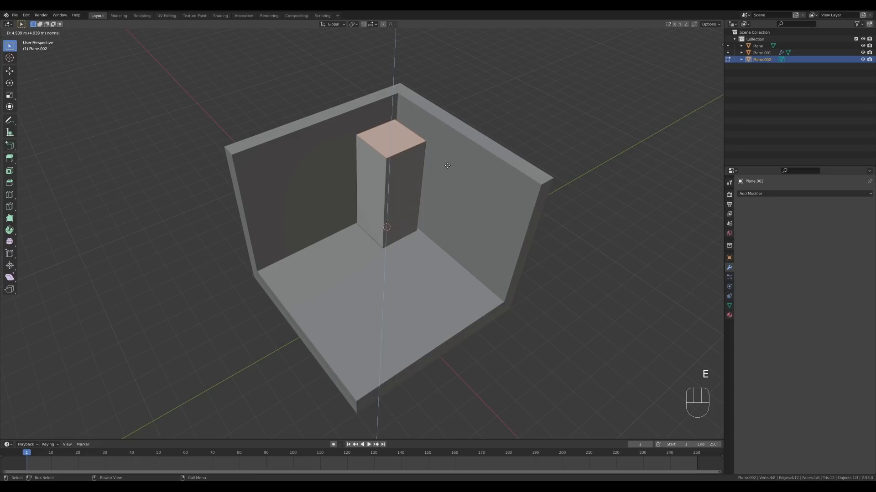
{"action": "left_click", "coordinate": [447, 165]}
{"action": "middle_click_drag", "start_coordinate": [400, 215], "coordinate": [382, 192]}
{"action": "key", "text": "Tab"}
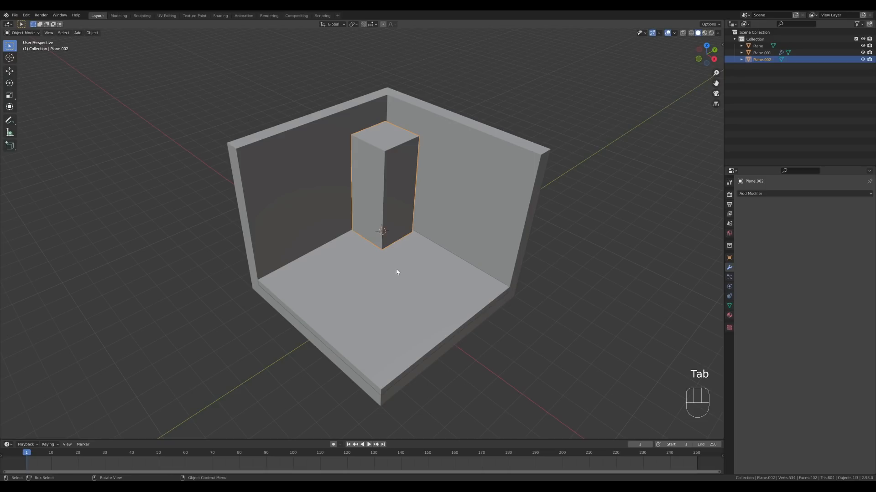
- Place the 3D cursor on the floor beside the wall, next to the tall block, and add a plane mesh there
{"action": "middle_click_drag", "start_coordinate": [397, 270], "coordinate": [371, 281]}
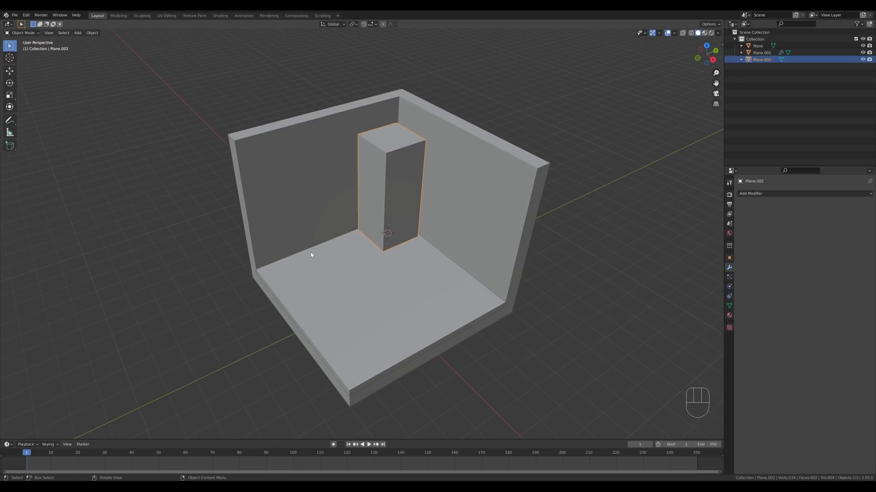
{"action": "key", "text": "shift"}
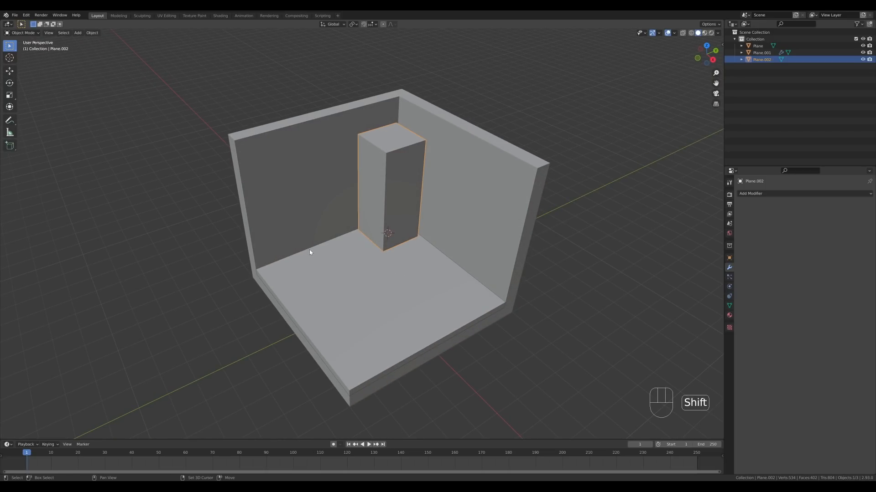
{"action": "right_click", "coordinate": [309, 252], "text": "shift"}
{"action": "middle_click_drag", "start_coordinate": [413, 288], "coordinate": [442, 273]}
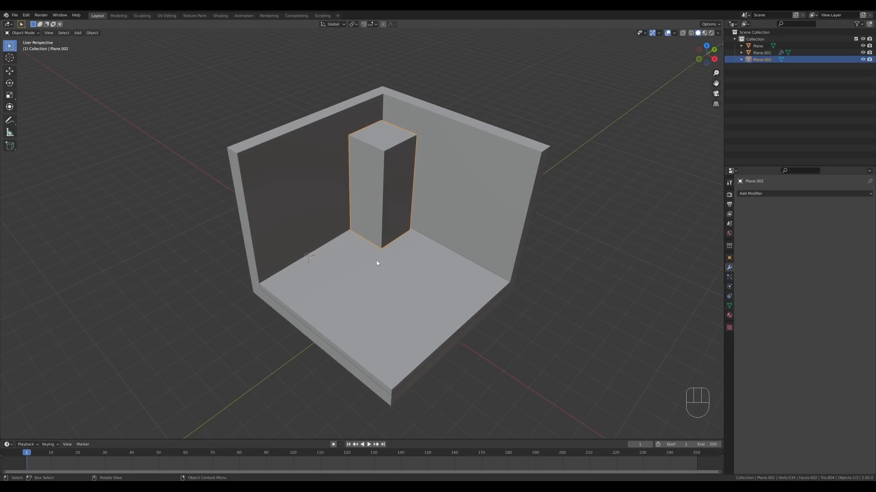
{"action": "key", "text": "shift+a"}
{"action": "mouse_move", "coordinate": [372, 257]}
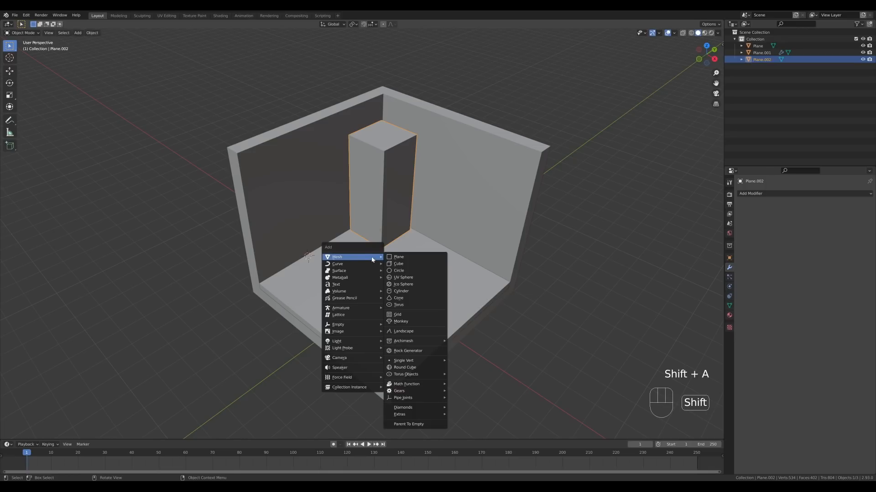
{"action": "left_click", "coordinate": [399, 257]}
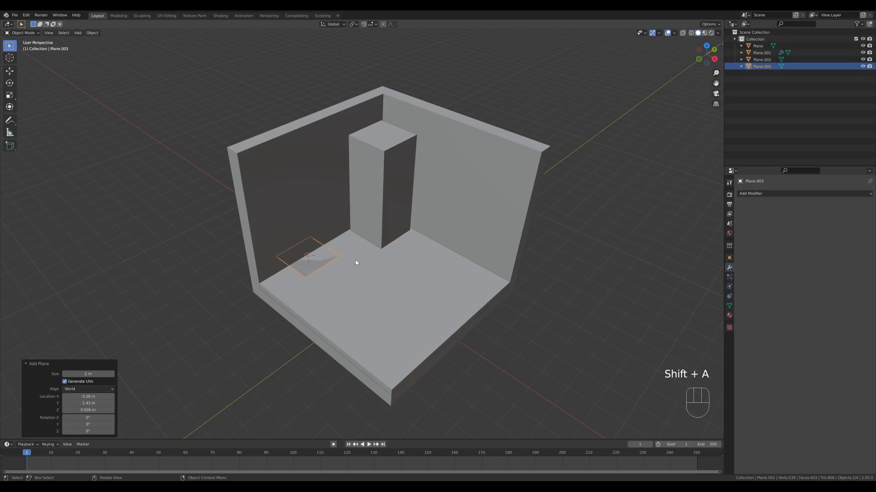
{"action": "key", "text": "ctrl+z"}
{"action": "key", "text": "shift+a"}
{"action": "mouse_move", "coordinate": [357, 247]}
{"action": "left_click", "coordinate": [388, 250]}
- Scale the new plane's mesh up by about 2.48, and narrow it along X by a factor of about 0.37
{"action": "key", "text": "Tab"}
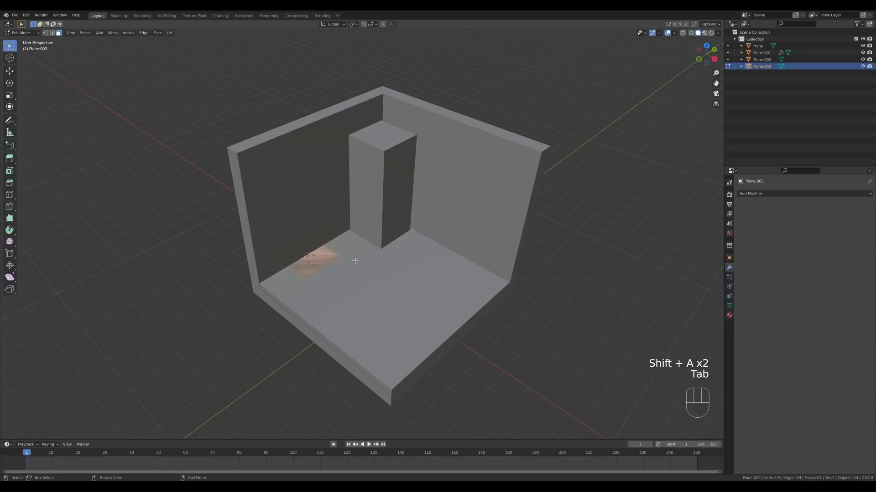
{"action": "key", "text": "s"}
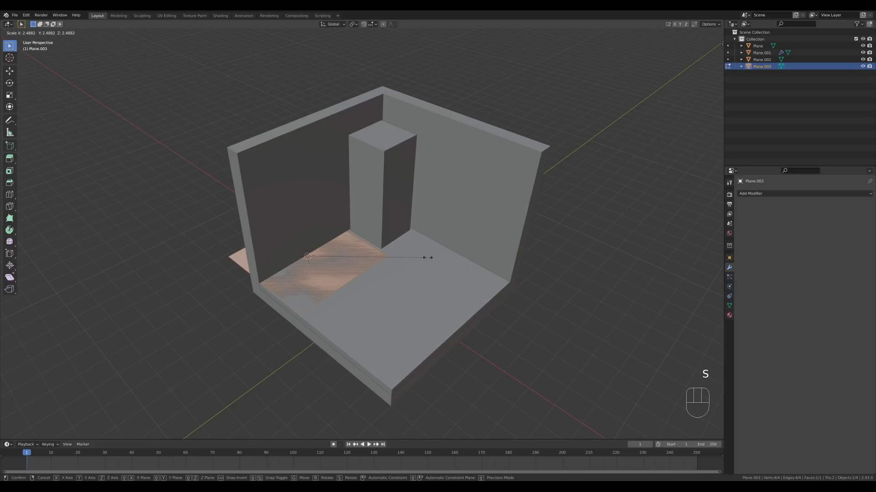
{"action": "left_click", "coordinate": [426, 257]}
{"action": "middle_click_drag", "start_coordinate": [426, 257], "coordinate": [370, 294]}
{"action": "key", "text": "s"}
{"action": "key", "text": "x"}
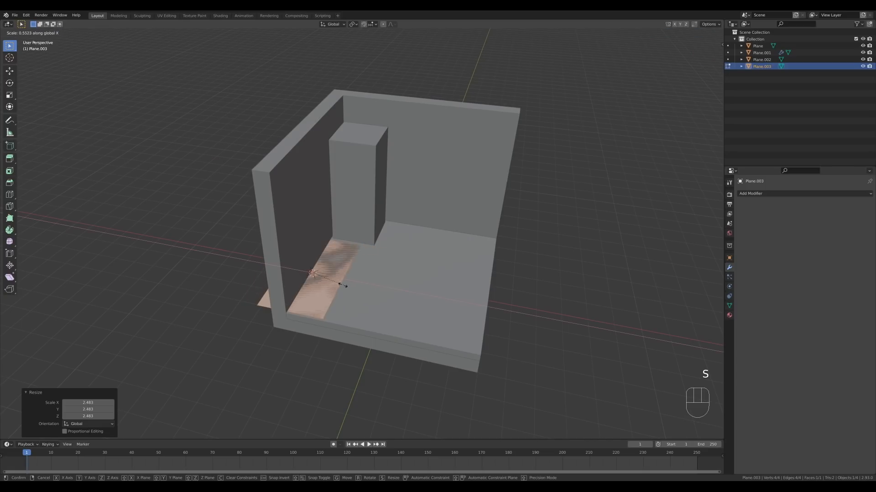
{"action": "left_click", "coordinate": [333, 282]}
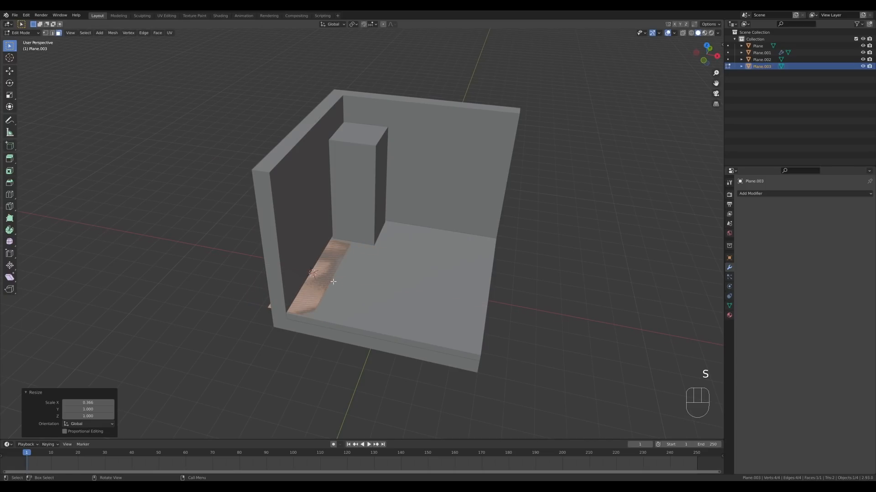
- Move the narrowed plane about 0.88 m along X so it sits against the inner wall face
{"action": "key", "text": "Tab"}
{"action": "key", "text": "g"}
{"action": "key", "text": "x"}
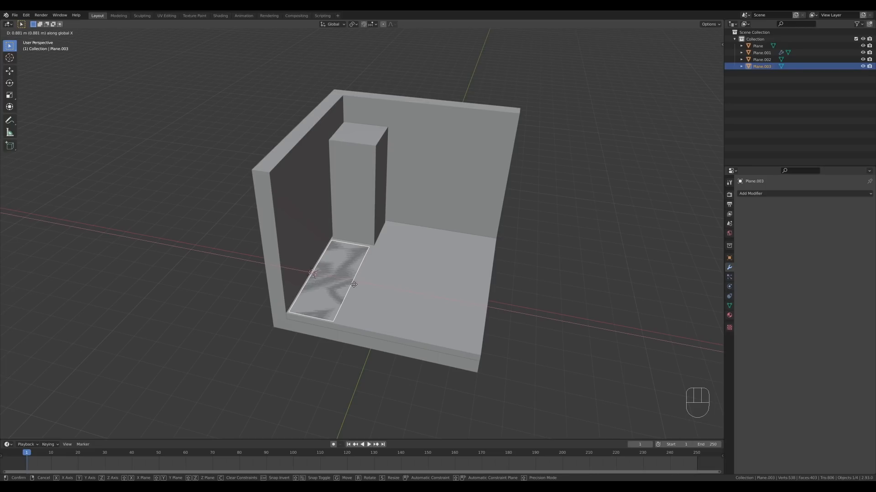
{"action": "left_click", "coordinate": [318, 282]}
- Shorten the plane along Y by a factor of about 0.94 and shift it along Y about 0.16 m toward the tall block
{"action": "middle_click_drag", "start_coordinate": [440, 294], "coordinate": [417, 236]}
{"action": "key", "text": "Tab"}
{"action": "key", "text": "s"}
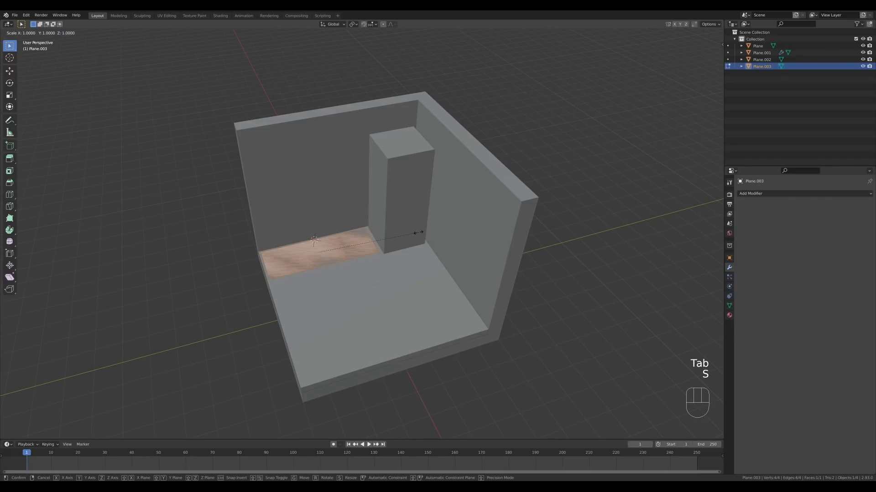
{"action": "key", "text": "y"}
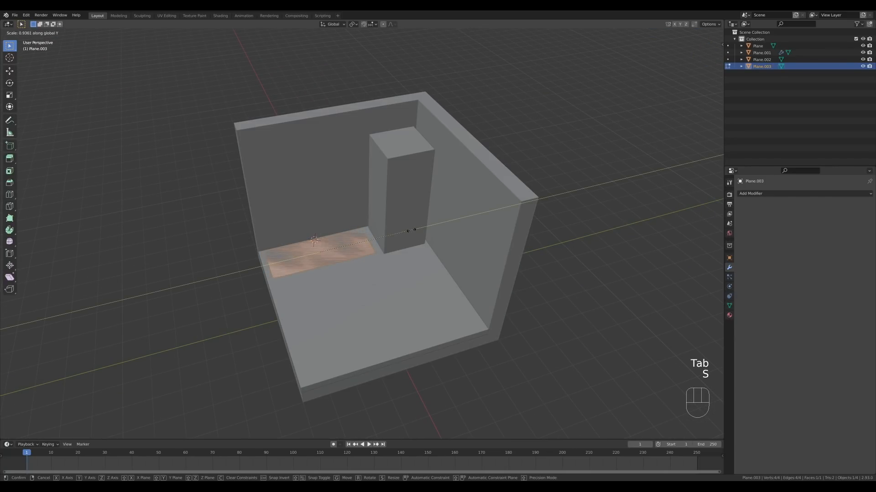
{"action": "key", "text": "Tab"}
{"action": "key", "text": "g"}
{"action": "key", "text": "y"}
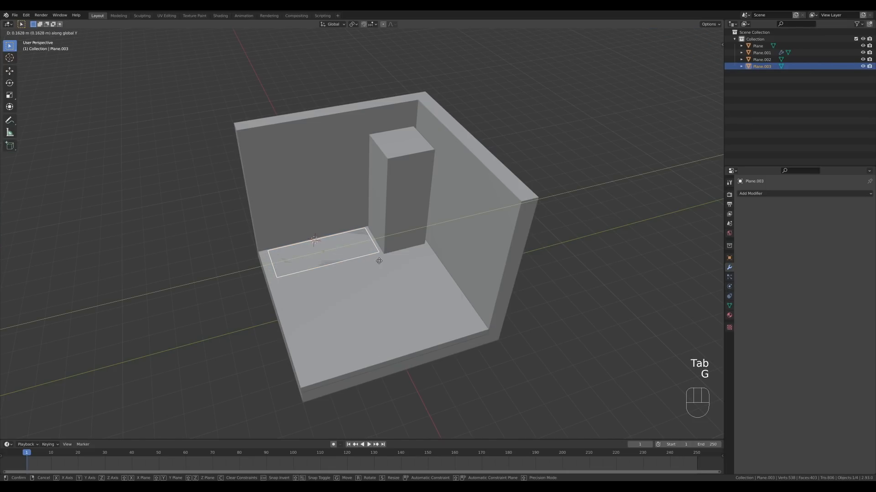
{"action": "left_click", "coordinate": [380, 262]}
- Extrude the floor plane beside the tall block upward about 2.18 m to form a base cabinet
{"action": "key", "text": "Tab"}
{"action": "mouse_move", "coordinate": [401, 290]}
{"action": "middle_mouse_down"}
{"action": "mouse_move", "coordinate": [383, 297]}
{"action": "mouse_move", "coordinate": [390, 291]}
{"action": "middle_mouse_up"}
{"action": "key", "text": "e"}
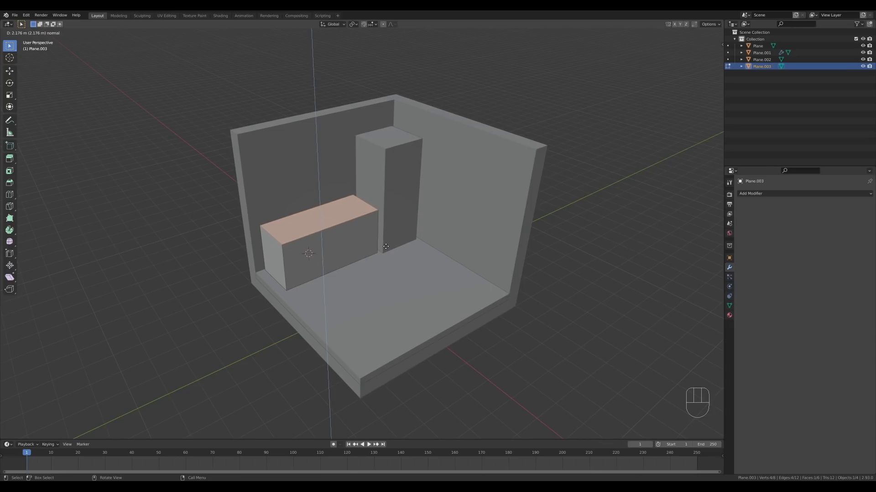
{"action": "left_click", "coordinate": [386, 246]}
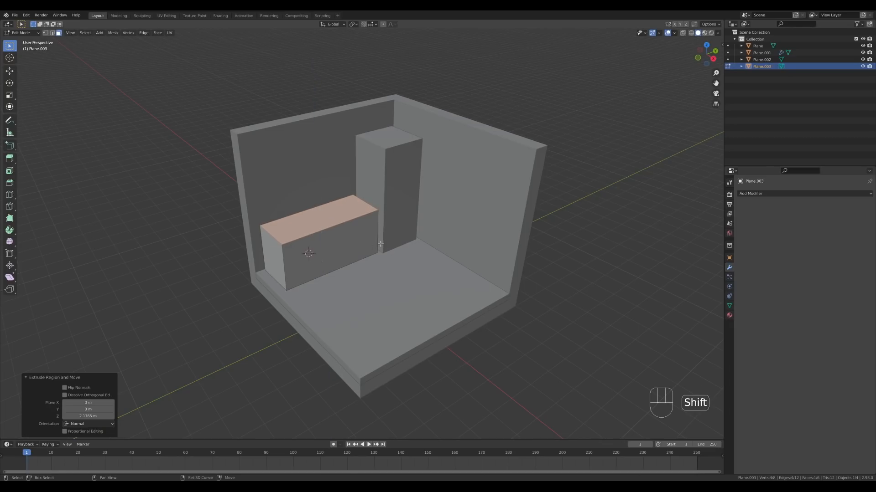
- Duplicate the base cabinet's top face in place, separate it into its own object, and return to Object Mode
{"action": "key", "text": "shift+d"}
{"action": "right_click", "coordinate": [328, 233]}
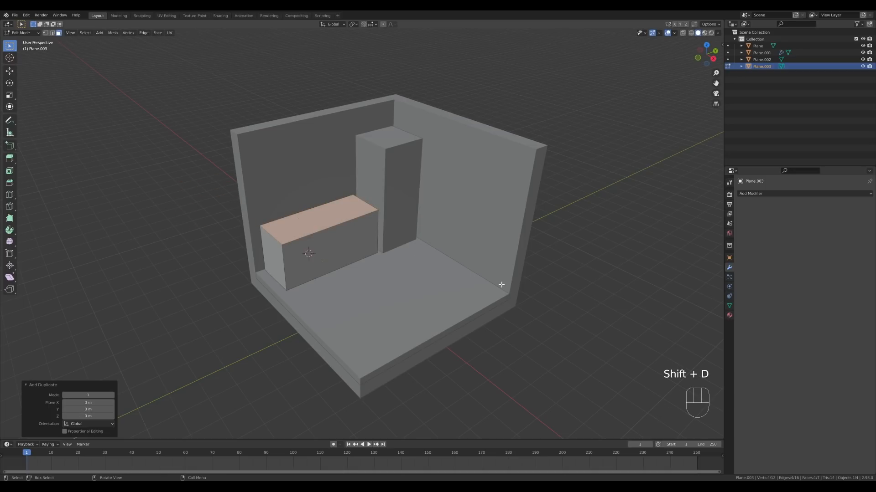
{"action": "key", "text": "p"}
{"action": "left_click", "coordinate": [502, 285]}
{"action": "key", "text": "Tab"}
- Extrude the separated top face upward about 0.31 m to form the countertop slab
{"action": "left_click", "coordinate": [321, 229]}
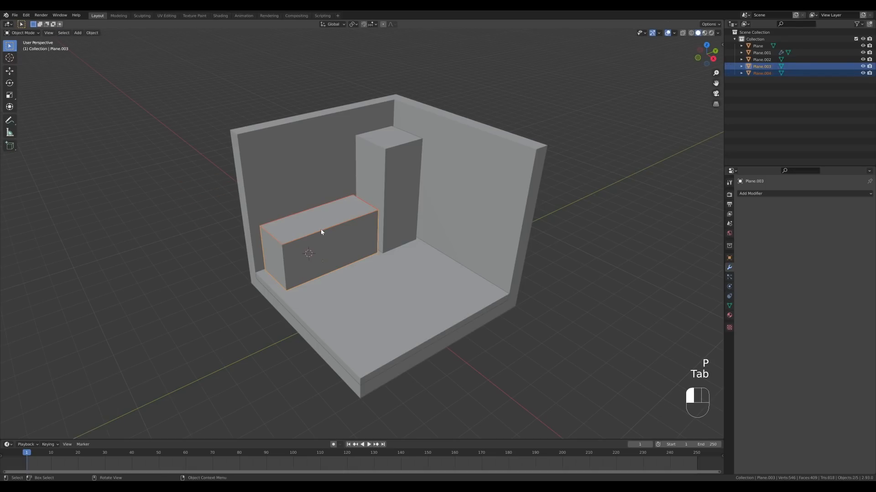
{"action": "key", "text": "Tab"}
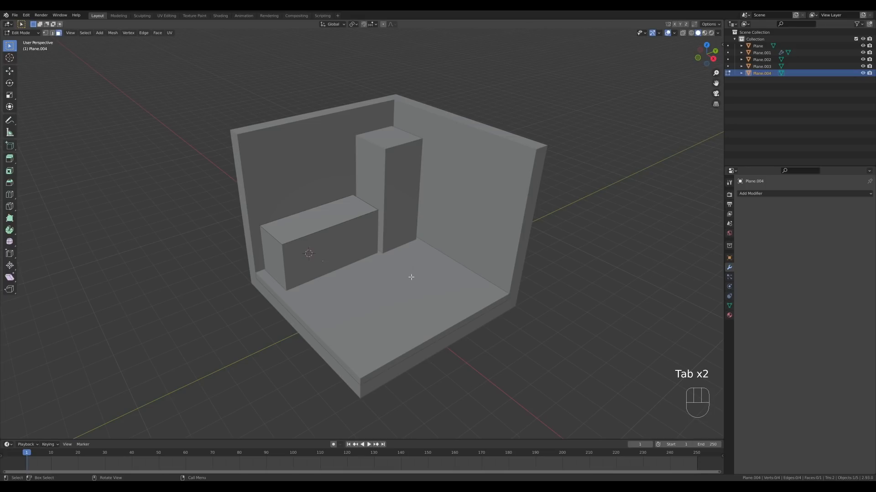
{"action": "key", "text": "a"}
{"action": "key", "text": "e"}
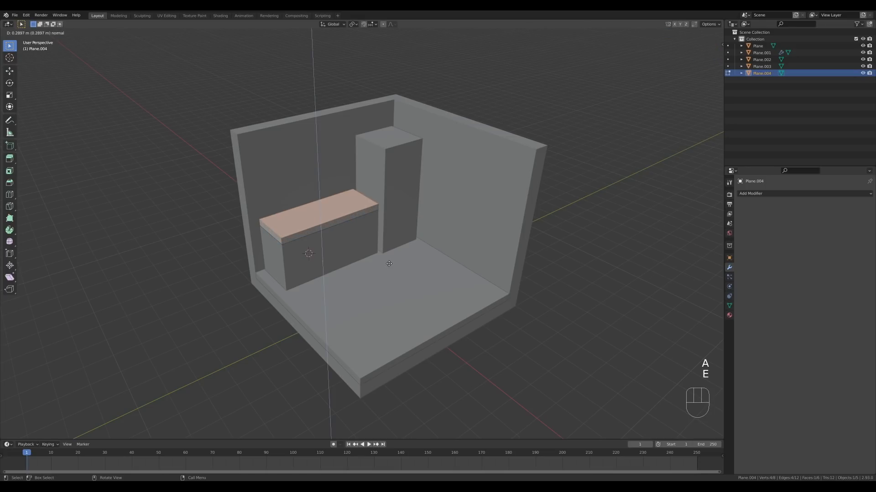
{"action": "left_click", "coordinate": [389, 264]}
- Move the countertop's front face about 0.25 m along X to overhang the cabinet, and return to Object Mode
{"action": "key", "text": "3"}
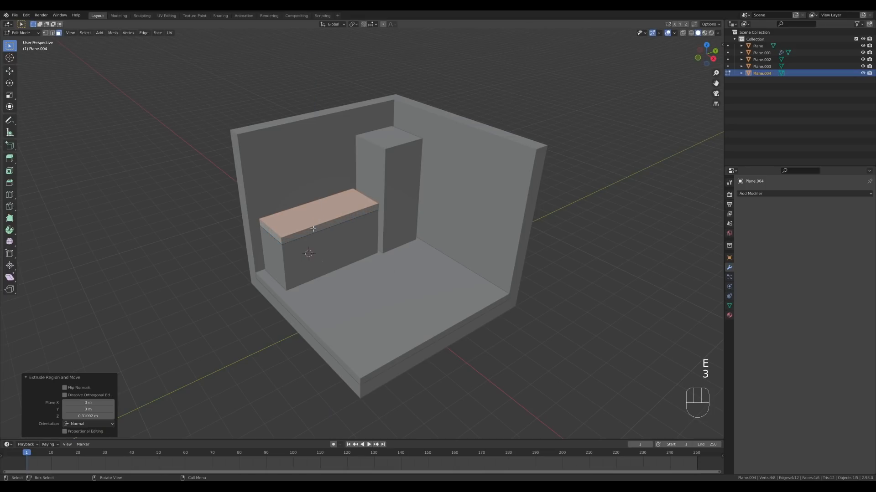
{"action": "left_click", "coordinate": [315, 230]}
{"action": "middle_click_drag", "start_coordinate": [382, 259], "coordinate": [370, 241]}
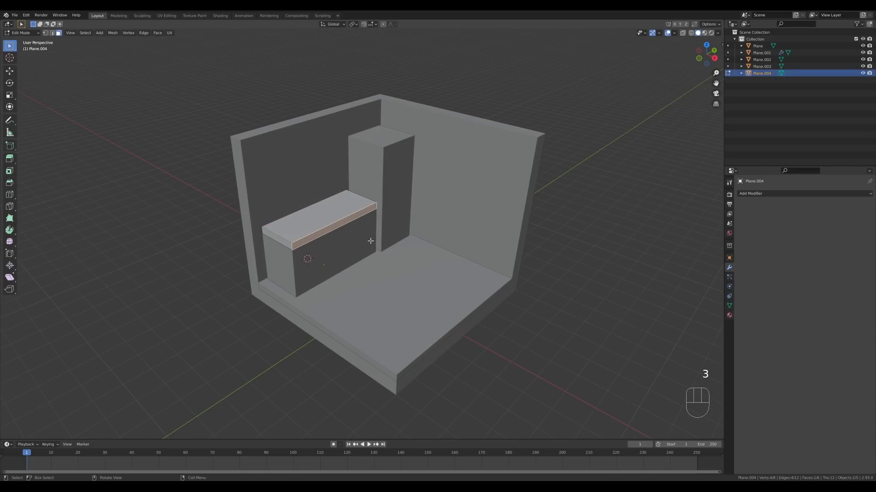
{"action": "key", "text": "g"}
{"action": "key", "text": "x"}
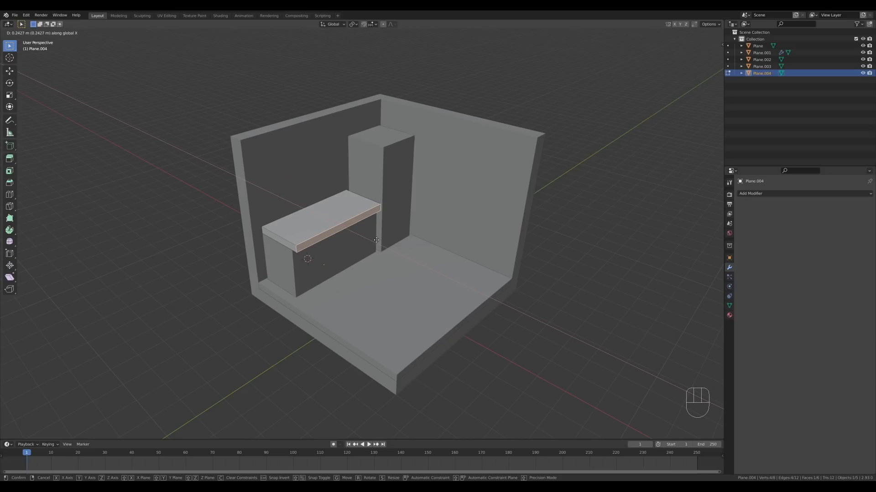
{"action": "left_click", "coordinate": [377, 240]}
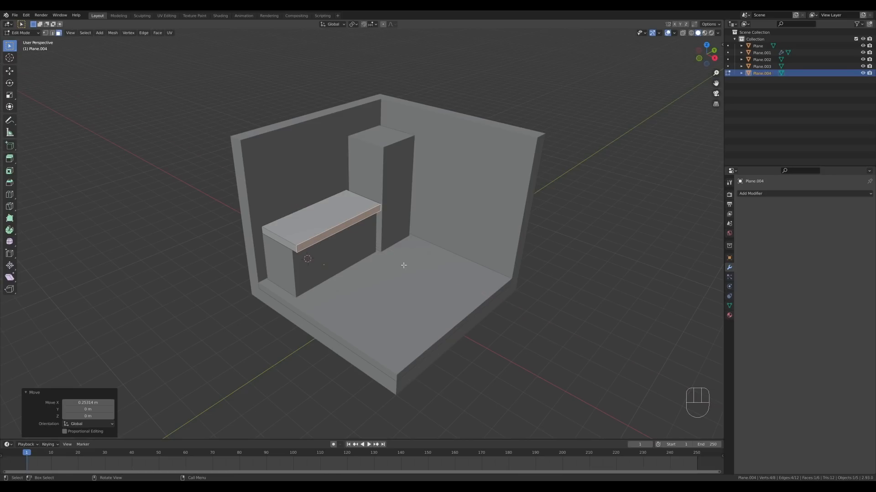
{"action": "middle_click_drag", "start_coordinate": [405, 264], "coordinate": [383, 262]}
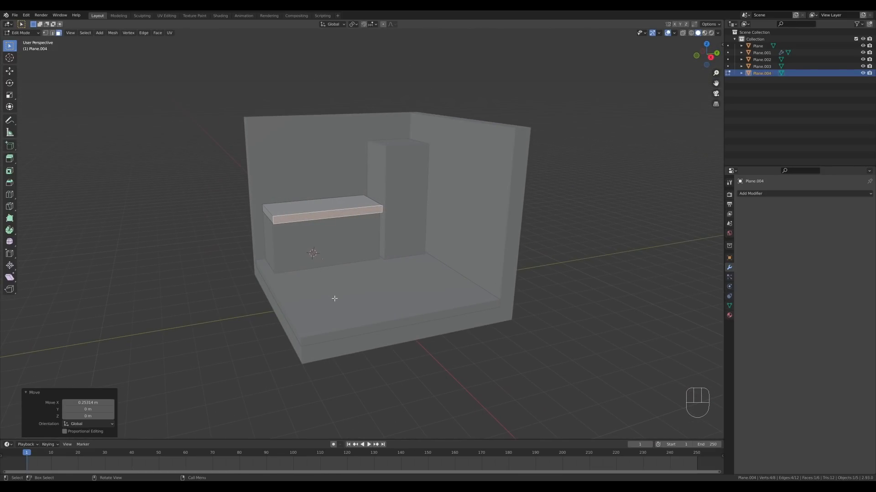
{"action": "key", "text": "Tab"}
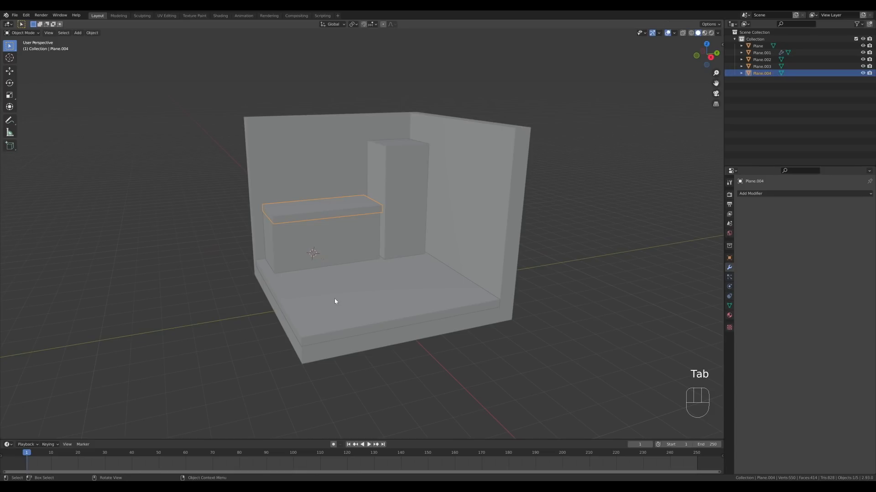
- Duplicate the base cabinet's front face in place, separate it into its own object, and return to Object Mode
{"action": "left_click", "coordinate": [306, 239]}
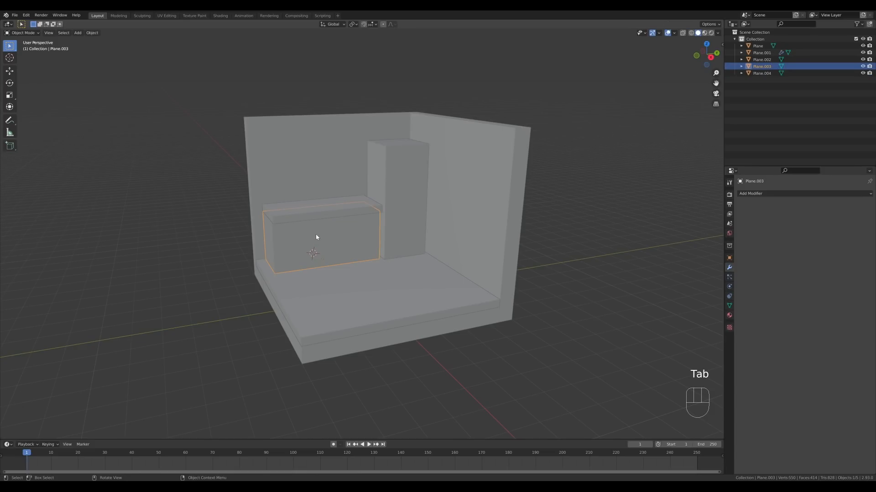
{"action": "key", "text": "Tab"}
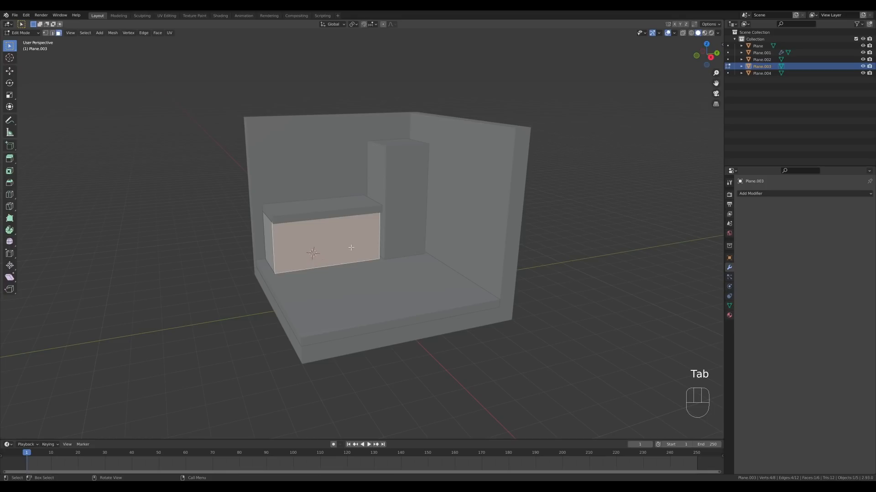
{"action": "key", "text": "shift+d"}
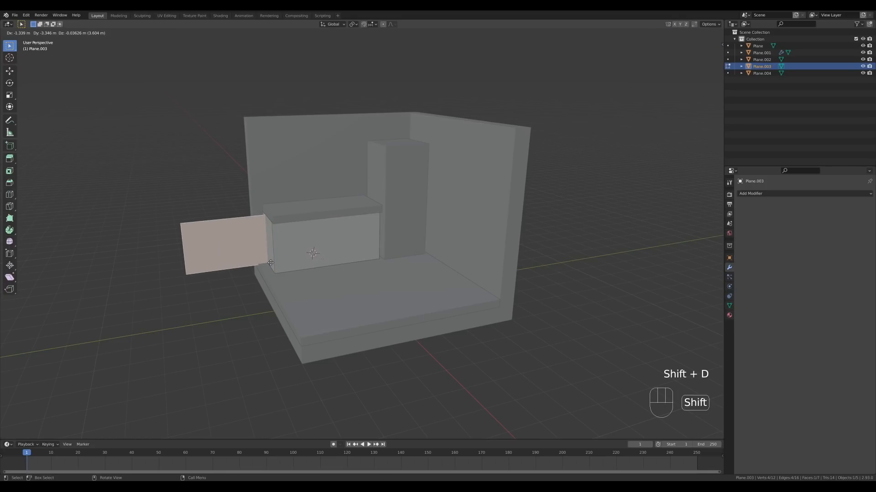
{"action": "right_click", "coordinate": [271, 264]}
{"action": "key", "text": "p"}
{"action": "left_click", "coordinate": [271, 264]}
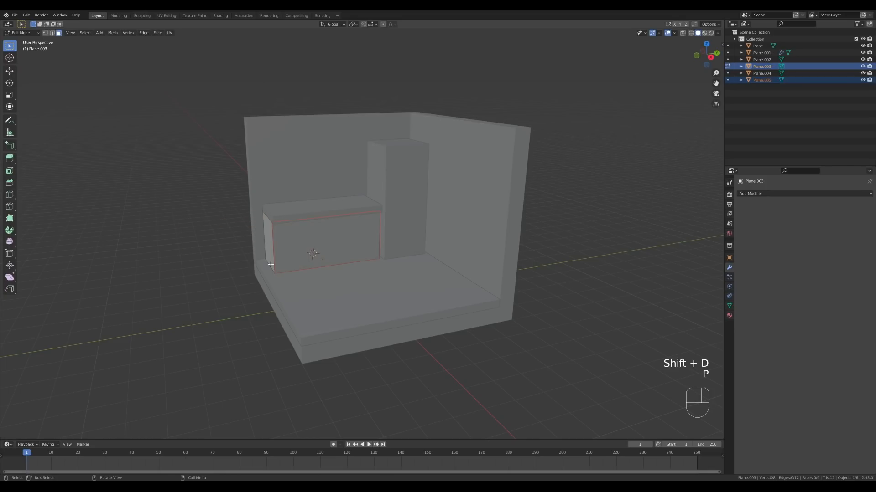
{"action": "key", "text": "Tab"}
- Add a centered vertical loop cut to the separated cabinet front panel and switch to face selection
{"action": "left_click", "coordinate": [303, 247]}
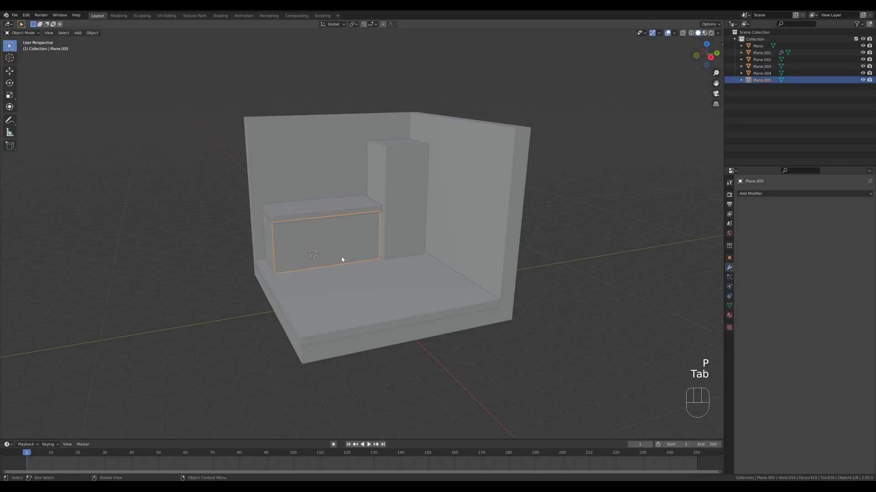
{"action": "key", "text": "Tab"}
{"action": "key", "text": "ctrl"}
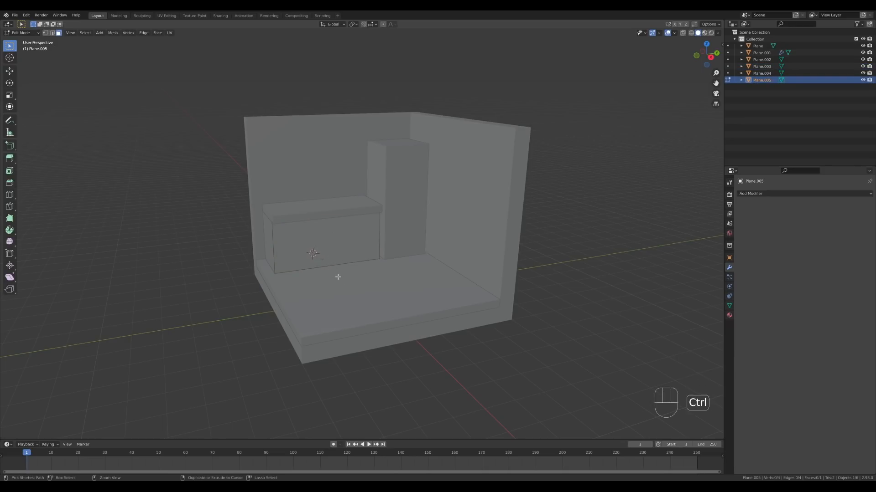
{"action": "key", "text": "ctrl+r"}
{"action": "left_click", "coordinate": [326, 220]}
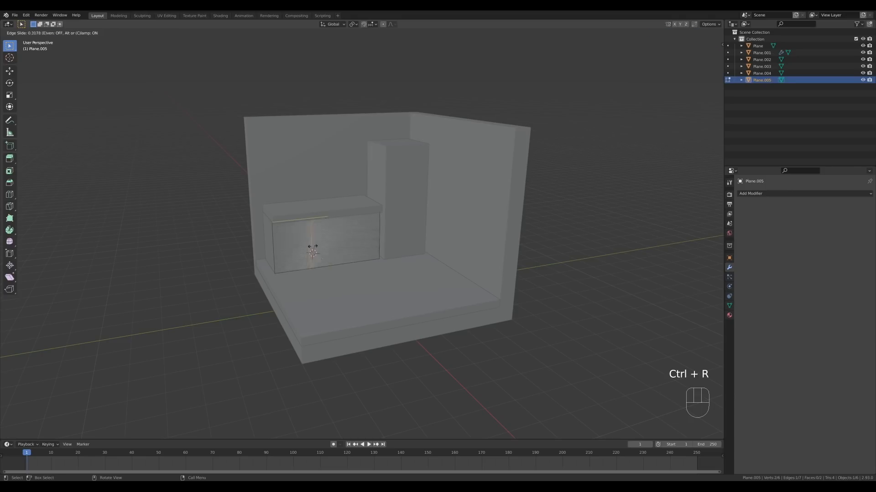
{"action": "right_click", "coordinate": [324, 298]}
{"action": "key", "text": "3"}
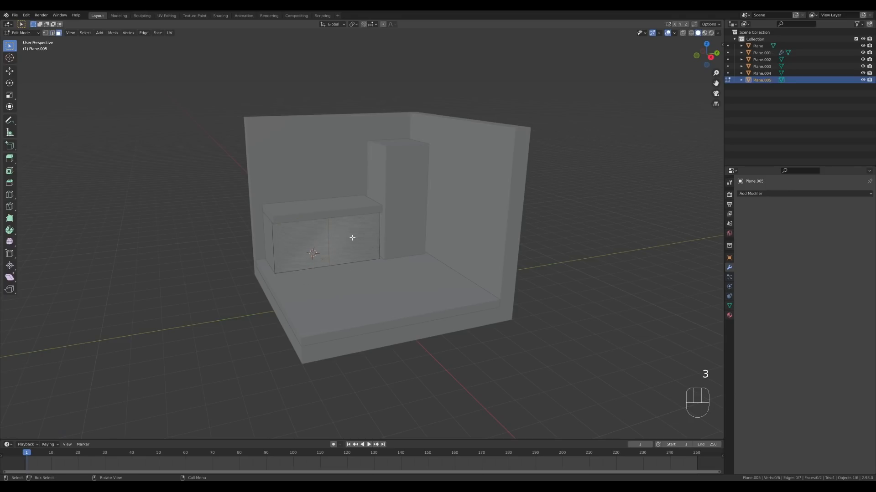
- Delete the half of the front panel nearest the tall unit and add a Mirror modifier on the Y axis only
{"action": "left_click", "coordinate": [354, 240]}
{"action": "key", "text": "x"}
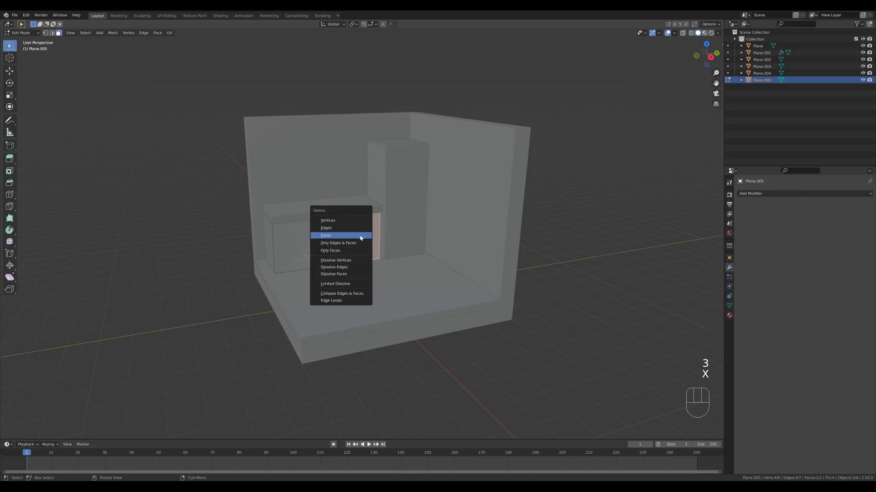
{"action": "left_click", "coordinate": [358, 236]}
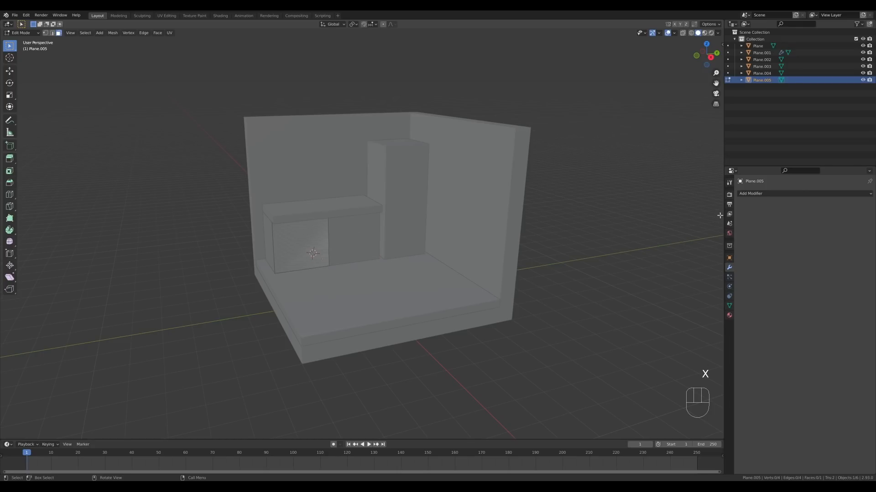
{"action": "left_click", "coordinate": [762, 193]}
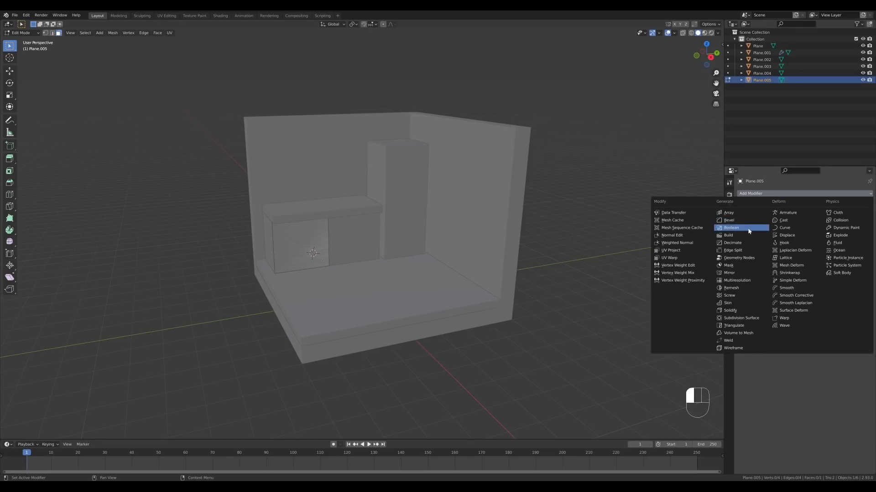
{"action": "left_click", "coordinate": [736, 272]}
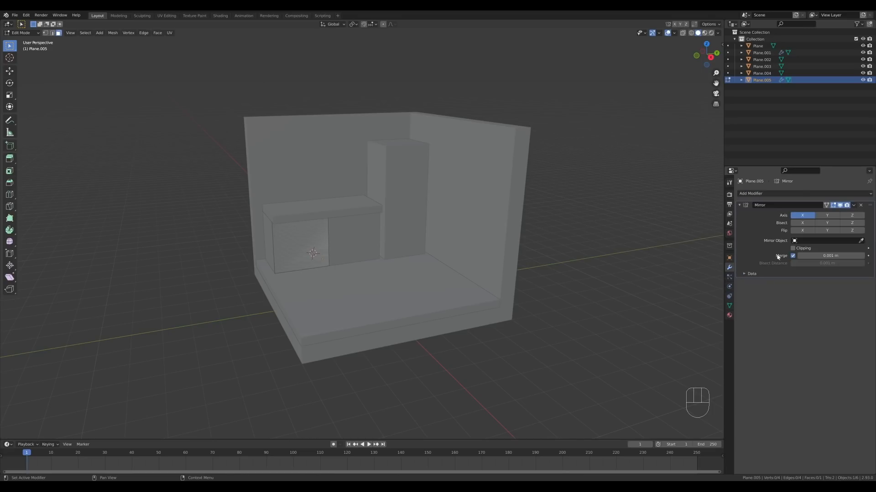
{"action": "left_click", "coordinate": [827, 215]}
{"action": "left_click", "coordinate": [802, 215]}
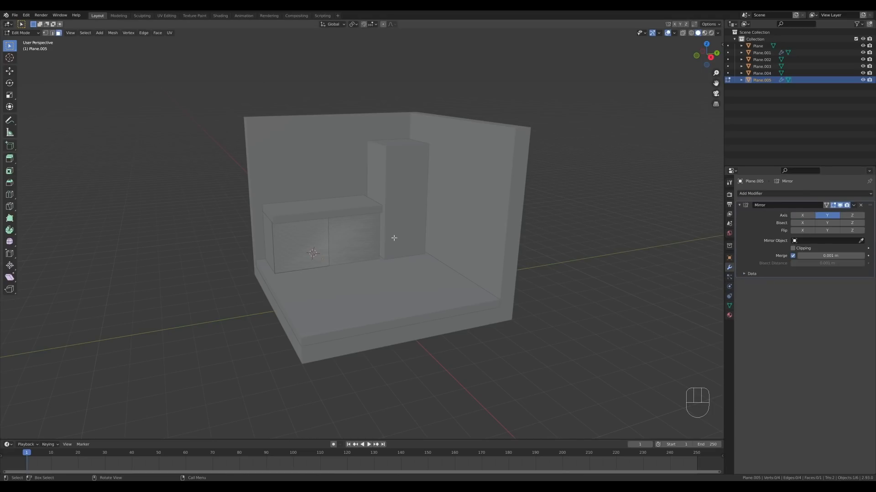
- Inset the door's vertical edges along Y, moving the inner edge about 0.09 m and the outer edge about 0.13 m
{"action": "key", "text": "2"}
{"action": "left_click", "coordinate": [329, 245]}
{"action": "scroll", "coordinate": [395, 242], "scroll_direction": "up", "scroll_amount": 5}
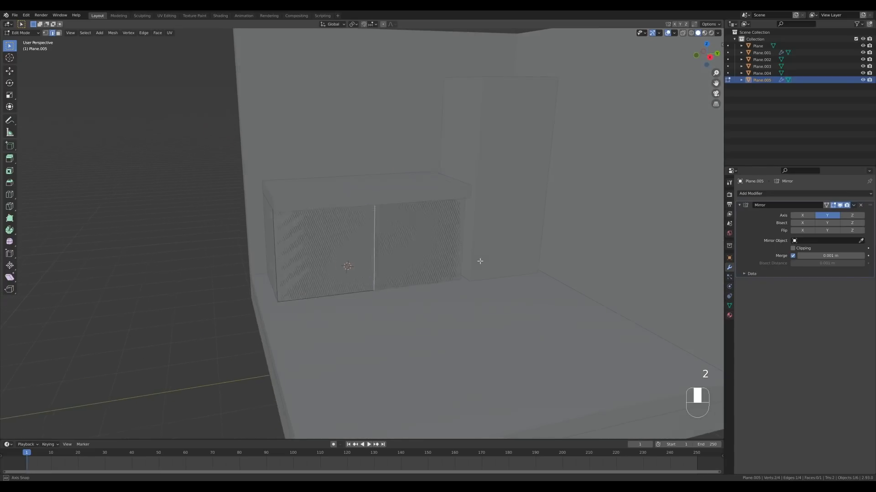
{"action": "key", "text": "g"}
{"action": "key", "text": "x"}
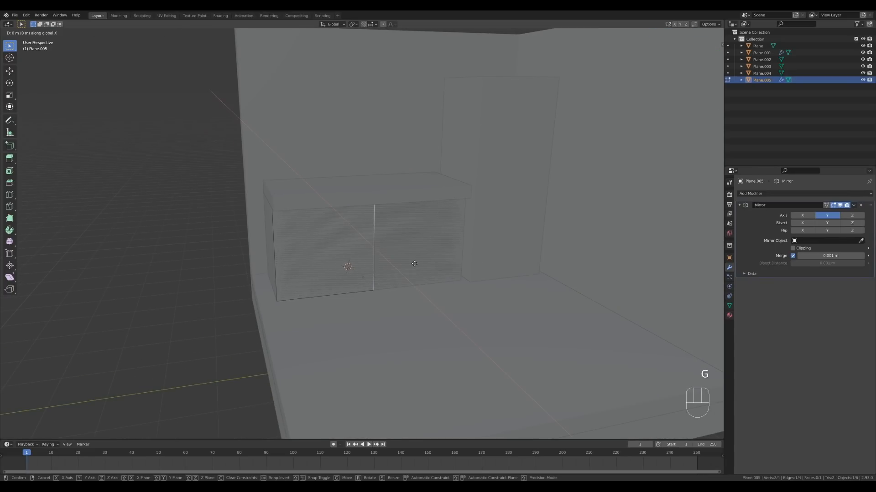
{"action": "key", "text": "y"}
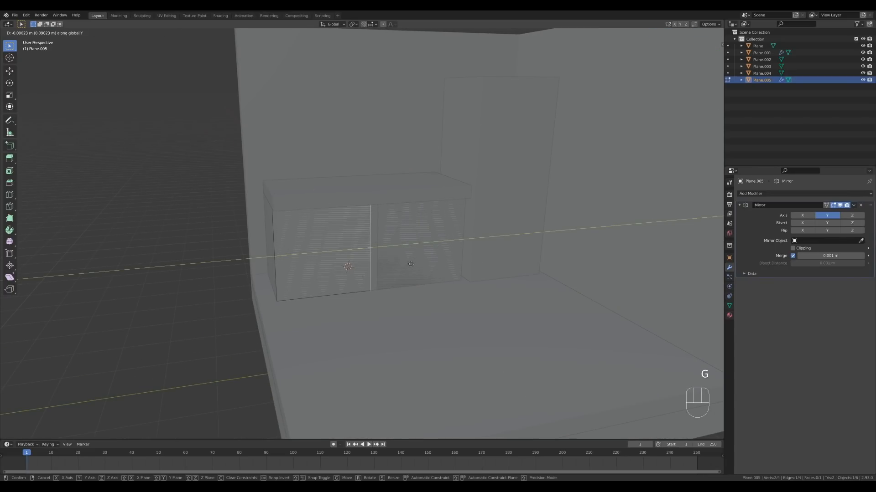
{"action": "left_click", "coordinate": [411, 265]}
{"action": "left_click", "coordinate": [277, 259]}
{"action": "key", "text": "g"}
{"action": "key", "text": "y"}
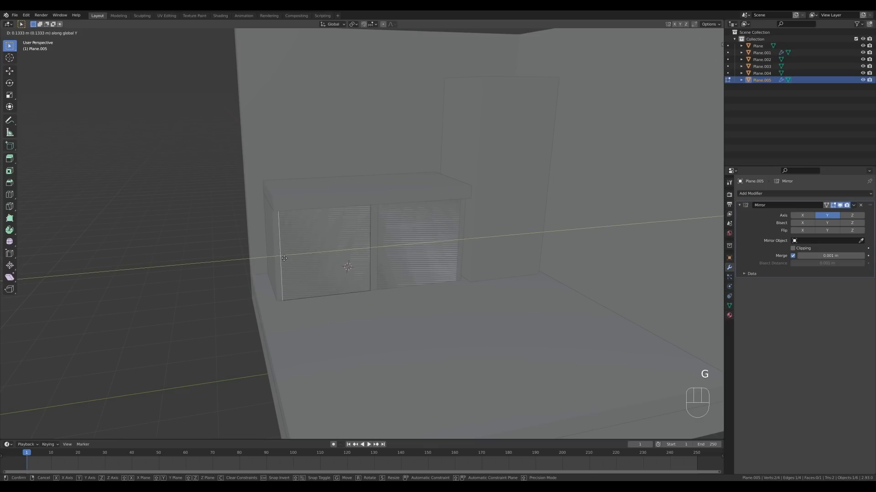
{"action": "left_click", "coordinate": [285, 258]}
- Raise the door panel's bottom edge about 0.35 m along Z
{"action": "left_click", "coordinate": [318, 292]}
{"action": "key", "text": "g"}
{"action": "key", "text": "z"}
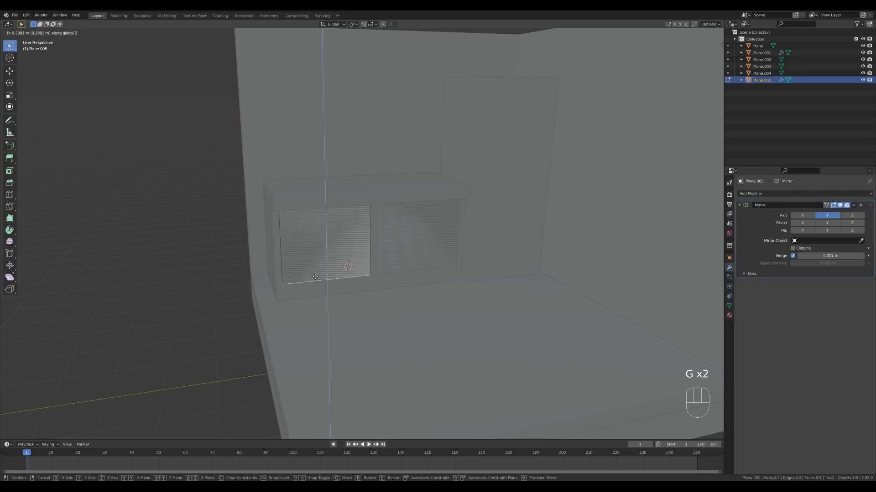
{"action": "left_click", "coordinate": [317, 279]}
- Extrude the whole door panel about 0.19 m outward and return to Object Mode
{"action": "middle_click_drag", "start_coordinate": [316, 279], "coordinate": [427, 286]}
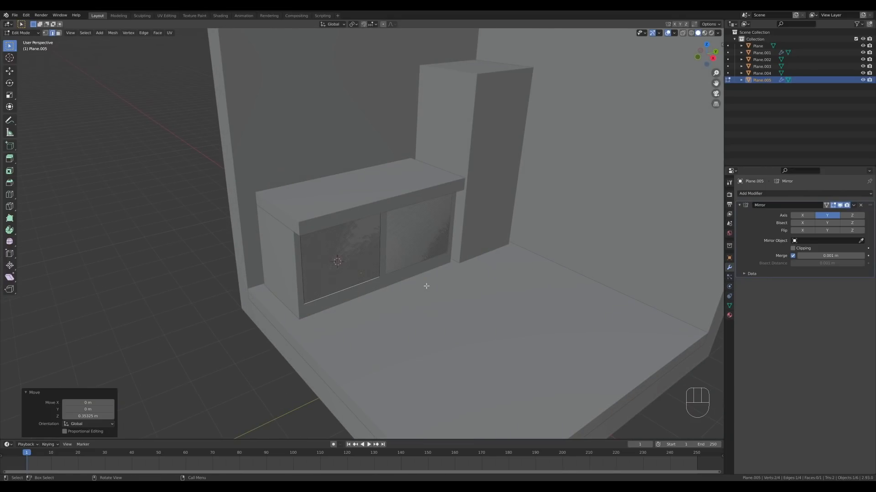
{"action": "key", "text": "a"}
{"action": "key", "text": "e"}
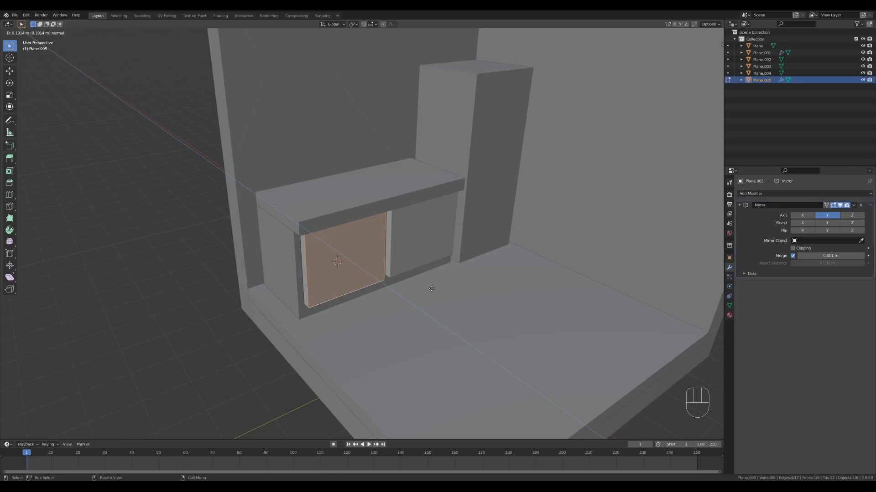
{"action": "left_click", "coordinate": [431, 289]}
{"action": "middle_click_drag", "start_coordinate": [469, 276], "coordinate": [448, 293]}
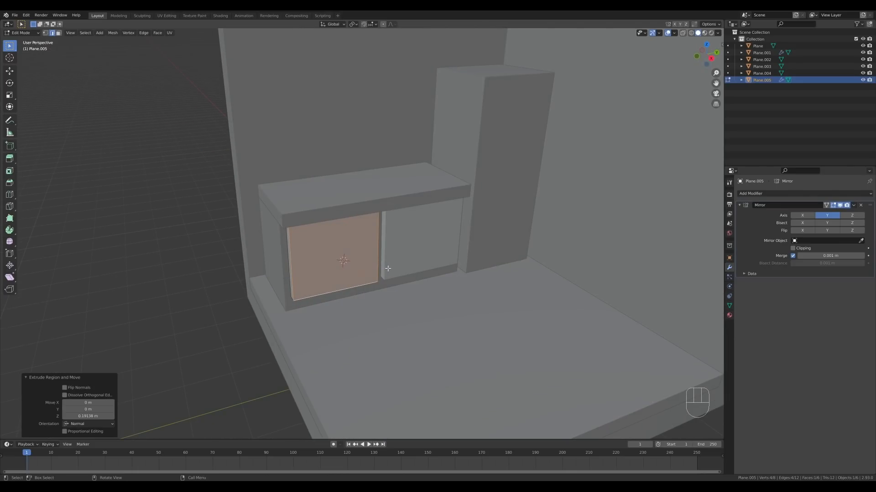
{"action": "key", "text": "Tab"}
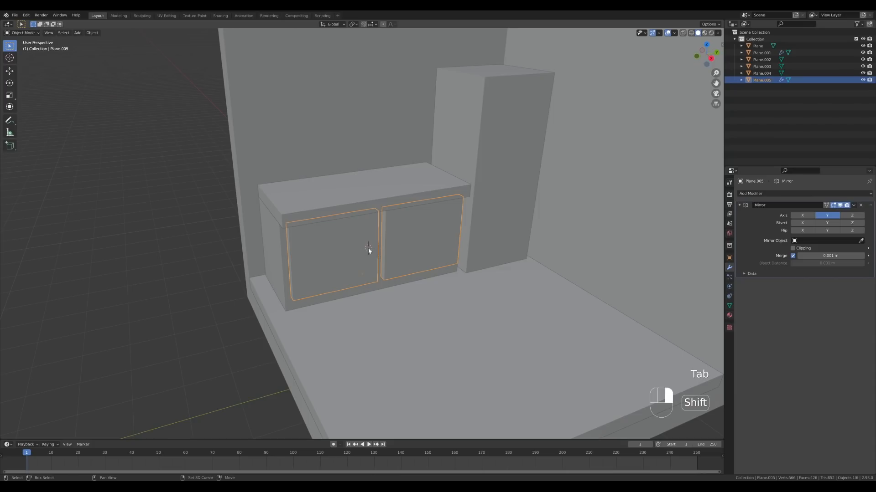
- Add a UV sphere at the 3D cursor with 24 segments and 12 rings for the door knob
{"action": "key", "text": "shift+a"}
{"action": "mouse_move", "coordinate": [420, 249]}
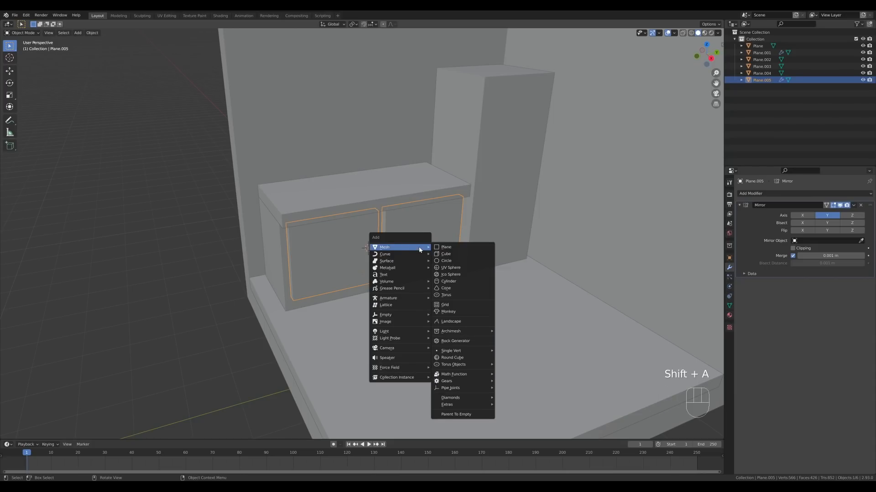
{"action": "left_click", "coordinate": [450, 268]}
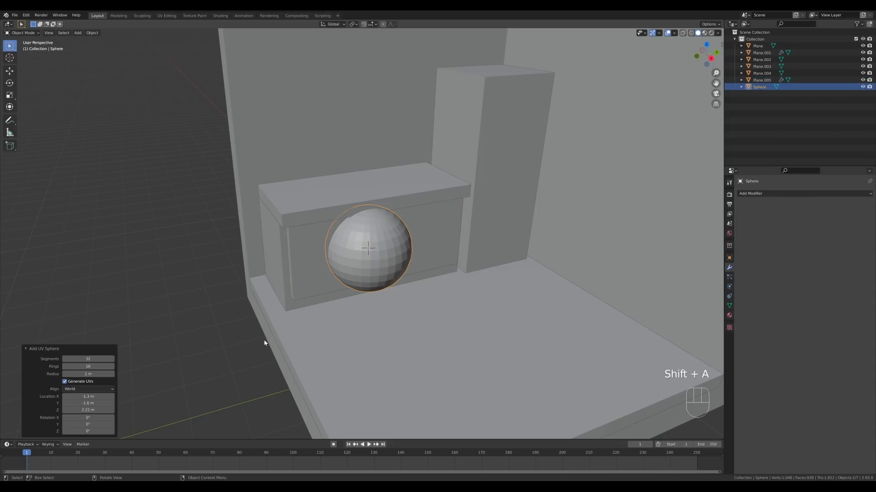
{"action": "left_click", "coordinate": [88, 359]}
{"action": "key", "text": "Tab"}
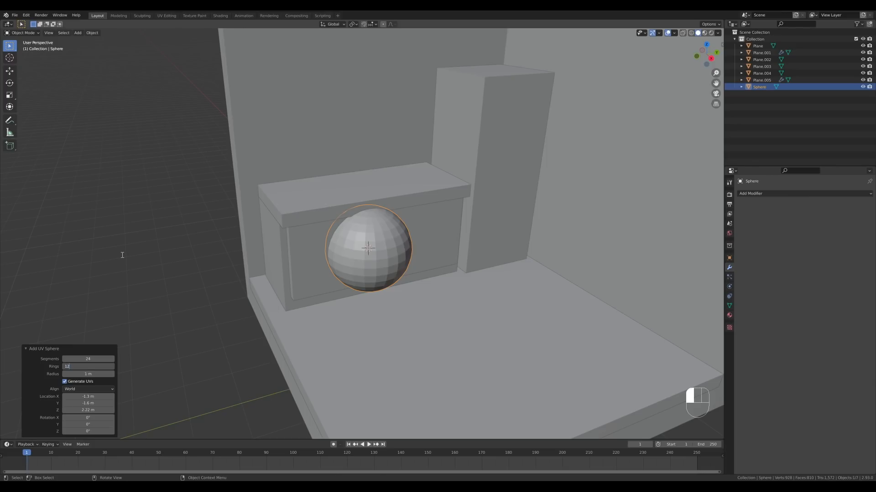
{"action": "type", "text": "12"}
{"action": "left_click", "coordinate": [122, 255]}
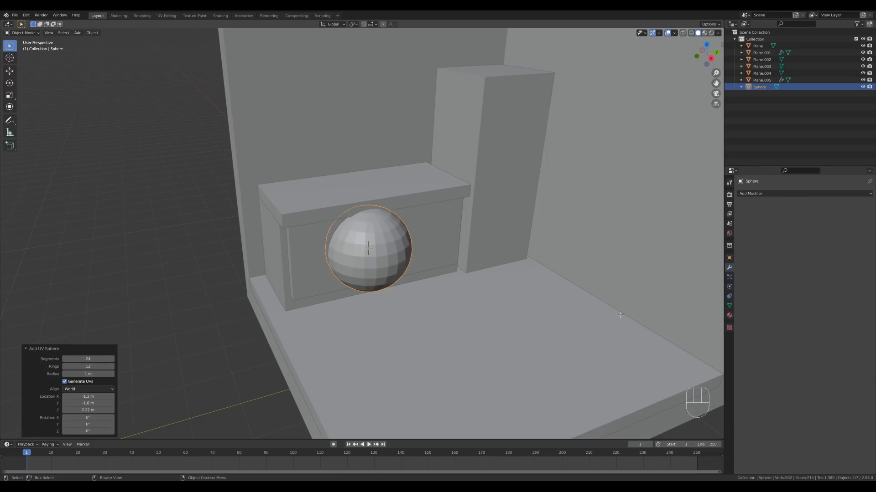
- Scale the sphere's mesh down in Edit Mode to knob size, starting with a factor of about 0.18, and return to Object Mode
{"action": "key", "text": "Tab"}
{"action": "key", "text": "s"}
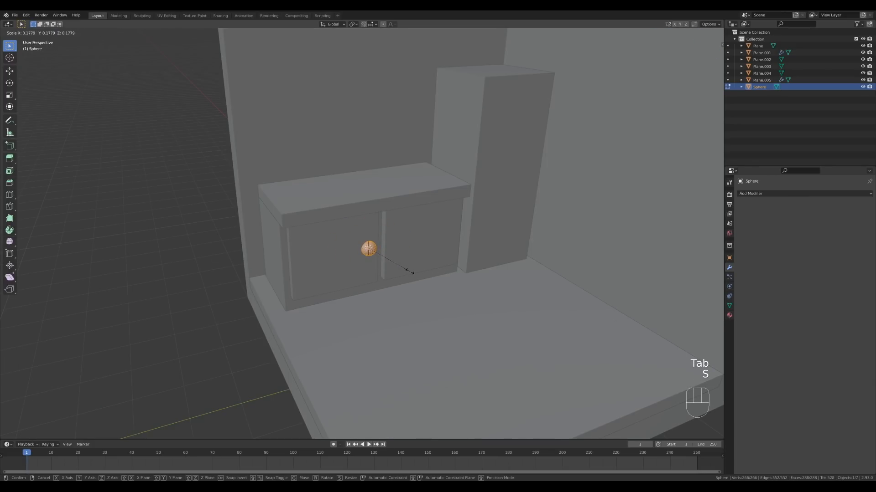
{"action": "left_click", "coordinate": [409, 272]}
{"action": "middle_click_drag", "start_coordinate": [384, 253], "coordinate": [419, 252]}
{"action": "key", "text": "s"}
{"action": "left_click", "coordinate": [420, 252]}
{"action": "key", "text": "Tab"}
- Move the knob about 0.07 m along X out from the door
{"action": "key", "text": "g"}
{"action": "key", "text": "x"}
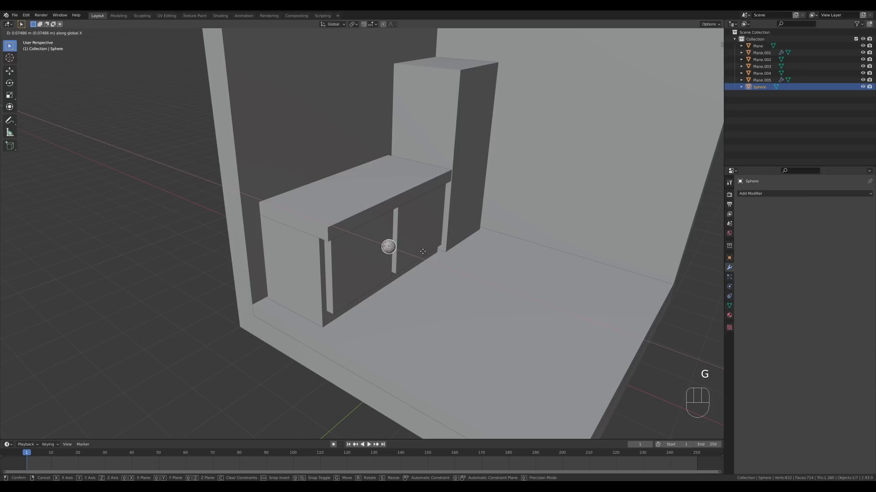
{"action": "left_click", "coordinate": [423, 251]}
- Mirror the knob onto the other door with a Mirror modifier on Y only, using the base cabinet Plane.003 as mirror object
{"action": "middle_click_drag", "start_coordinate": [423, 251], "coordinate": [670, 206]}
{"action": "left_click", "coordinate": [763, 193]}
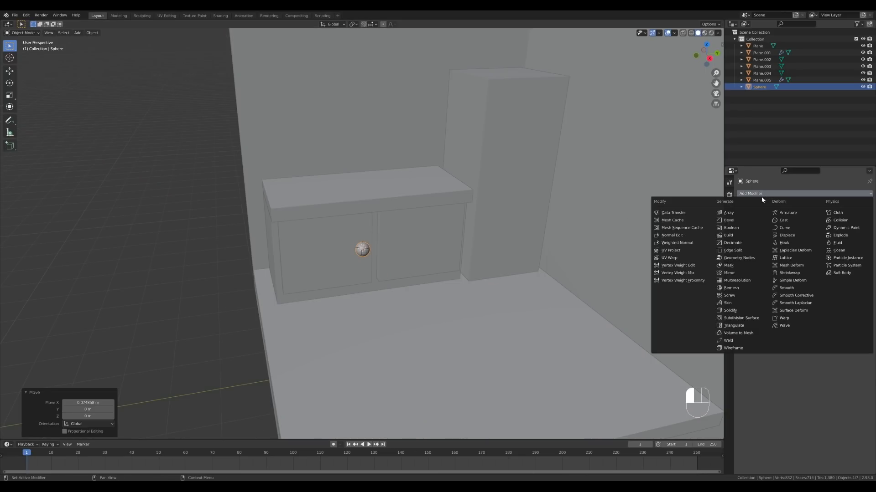
{"action": "left_click", "coordinate": [737, 272]}
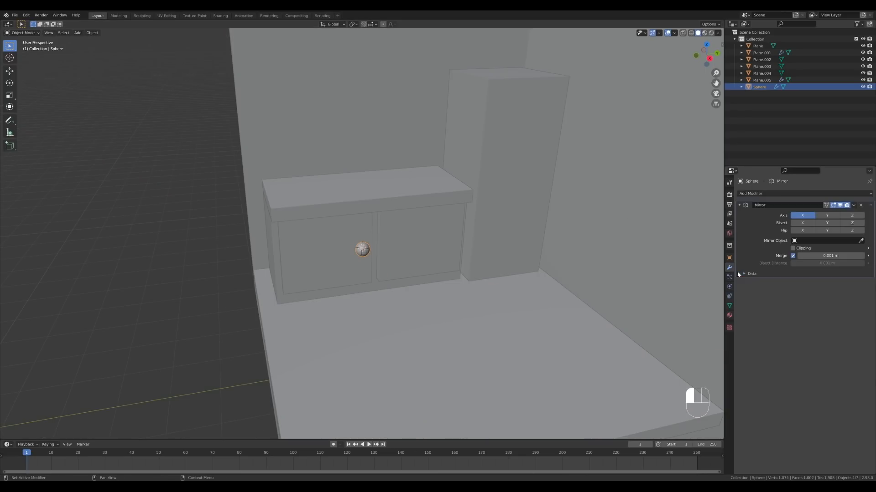
{"action": "left_click", "coordinate": [861, 242]}
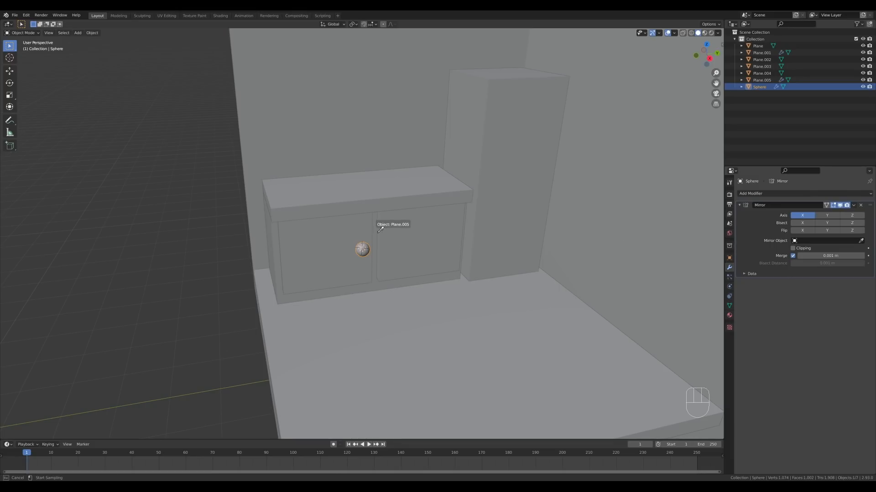
{"action": "left_click", "coordinate": [373, 286]}
{"action": "left_click", "coordinate": [826, 215]}
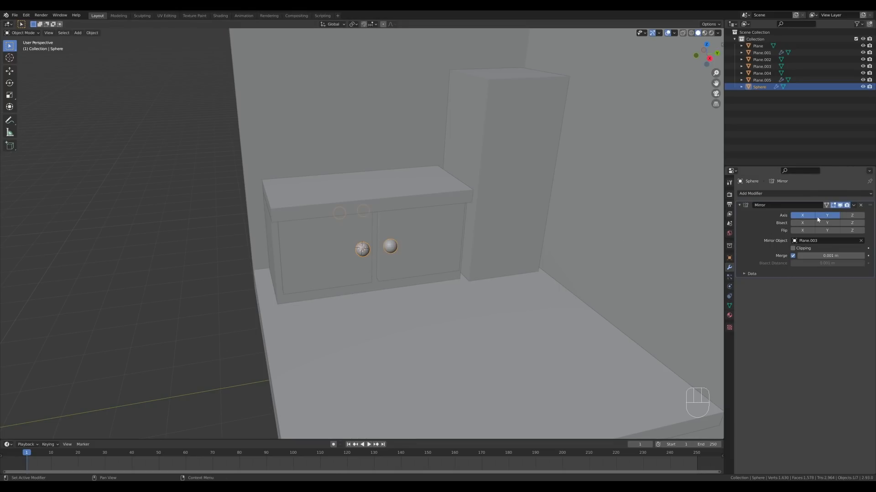
{"action": "left_click", "coordinate": [802, 215]}
- Select the doors, cabinet body and countertop along with the knobs, and move them together about 0.15 m along negative Y
{"action": "scroll", "coordinate": [406, 230], "scroll_direction": "down", "scroll_amount": 1}
{"action": "scroll", "coordinate": [416, 237], "scroll_direction": "down", "scroll_amount": 1}
{"action": "middle_click_drag", "start_coordinate": [456, 213], "coordinate": [442, 230], "text": "shift"}
{"action": "left_click", "coordinate": [376, 269], "text": "shift"}
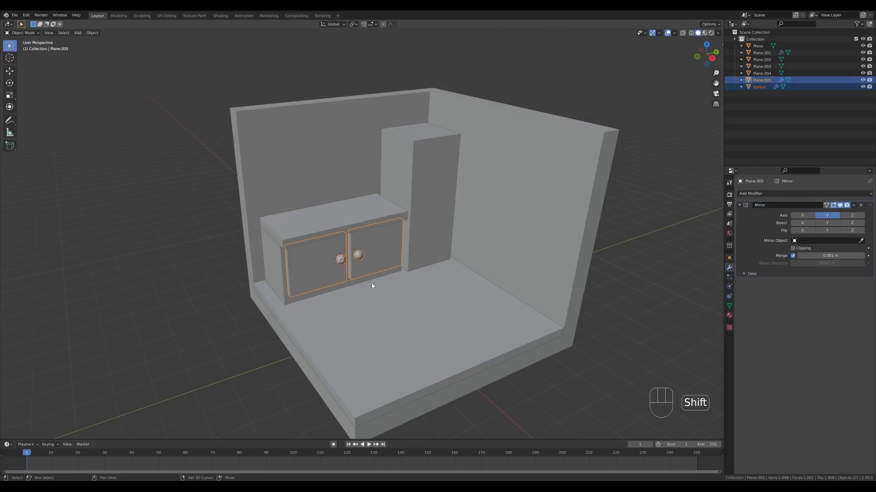
{"action": "left_click", "coordinate": [361, 279], "text": "shift"}
{"action": "left_click", "coordinate": [407, 246], "text": "shift"}
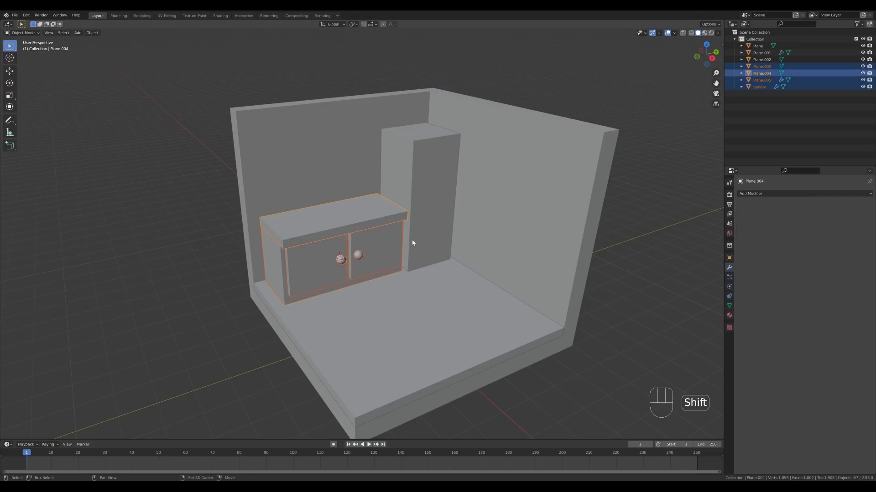
{"action": "key", "text": "g"}
{"action": "key", "text": "y"}
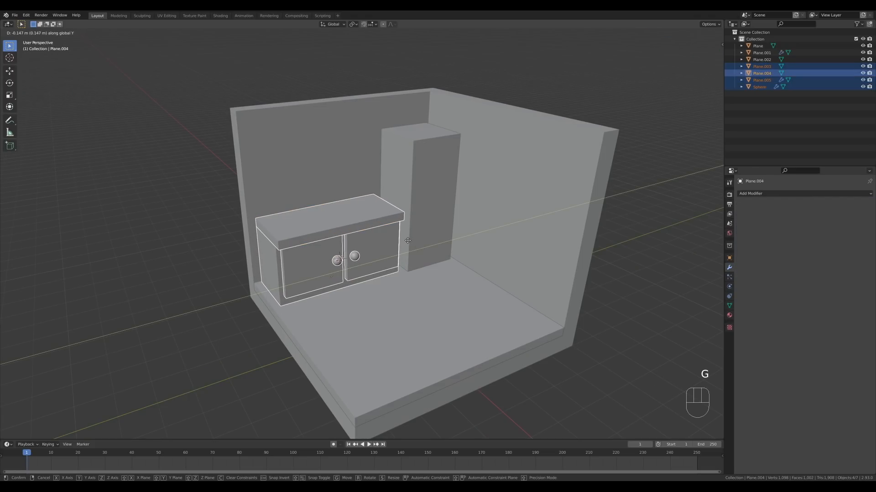
{"action": "left_click", "coordinate": [407, 240]}
- Raise the tall corner unit's top face about 0.22 m along Z in Edit Mode
{"action": "left_click", "coordinate": [425, 124]}
{"action": "key", "text": "Tab"}
{"action": "key", "text": "3"}
{"action": "key", "text": "g"}
{"action": "key", "text": "y"}
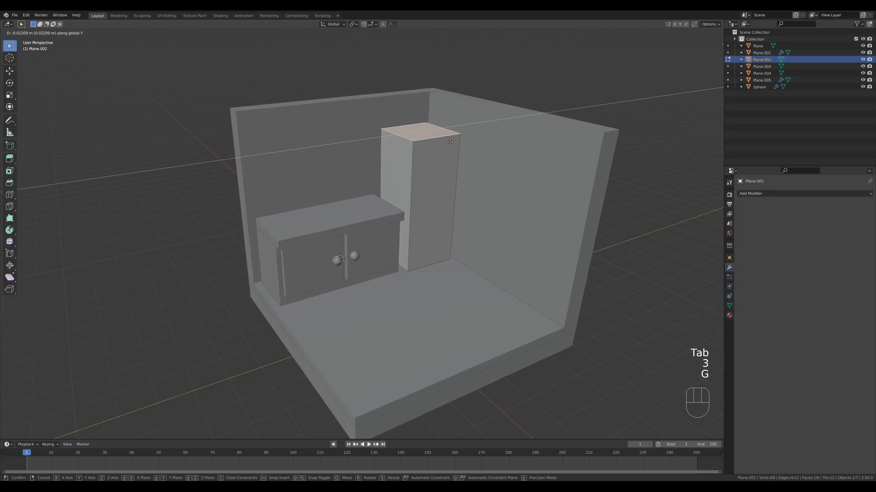
{"action": "key", "text": "z"}
{"action": "left_click", "coordinate": [454, 142]}
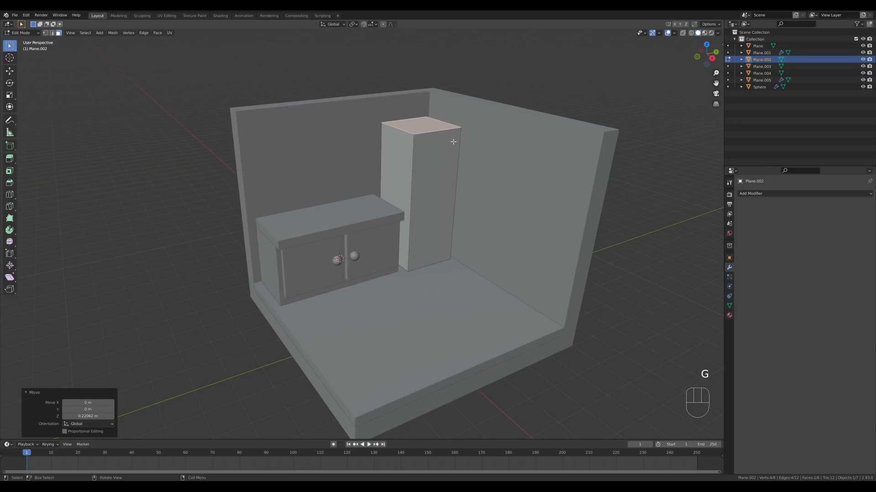
- Move the tall unit's side face about 0.14 m along negative Y toward the base cabinet
{"action": "left_click", "coordinate": [396, 178]}
{"action": "key", "text": "g"}
{"action": "key", "text": "y"}
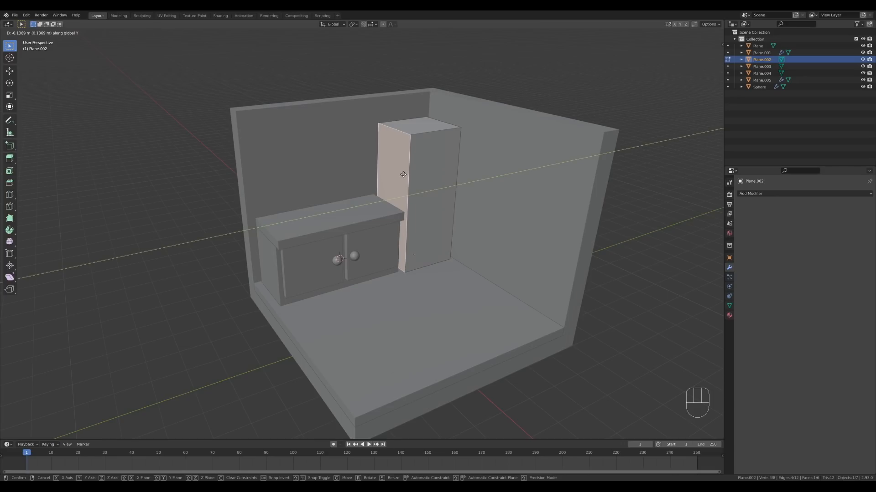
{"action": "left_click", "coordinate": [403, 175]}
- Bevel the tall unit's two upper side edges about 0.32 m wide with 4 segments to round its top
{"action": "middle_click_drag", "start_coordinate": [403, 174], "coordinate": [446, 193]}
{"action": "key", "text": "Tab"}
{"action": "key", "text": "2"}
{"action": "left_click", "coordinate": [392, 128]}
{"action": "left_click", "coordinate": [438, 119], "text": "shift"}
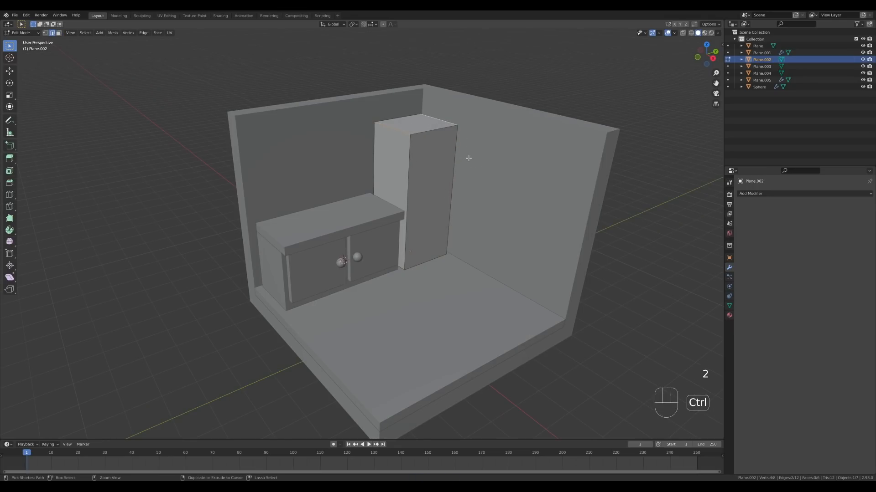
{"action": "key", "text": "ctrl+b"}
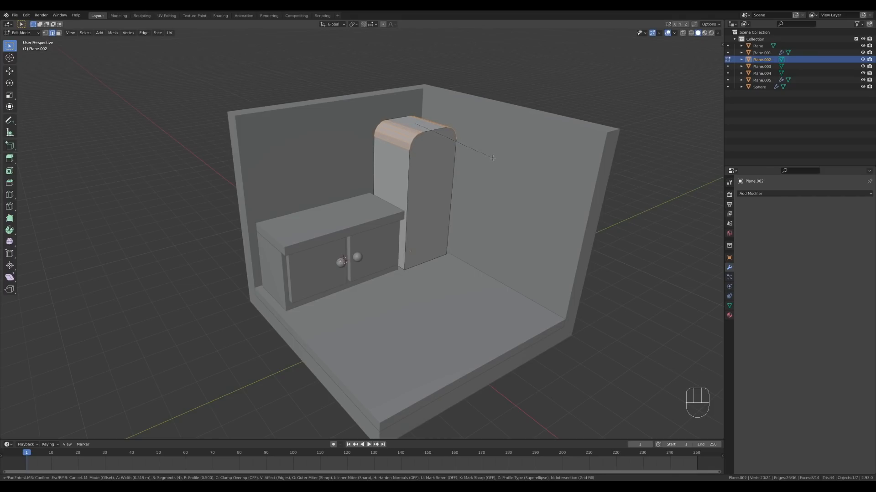
{"action": "left_click", "coordinate": [492, 157]}
- Duplicate the tall unit's front face in place and separate it into its own object
{"action": "key", "text": "3"}
{"action": "left_click", "coordinate": [432, 202]}
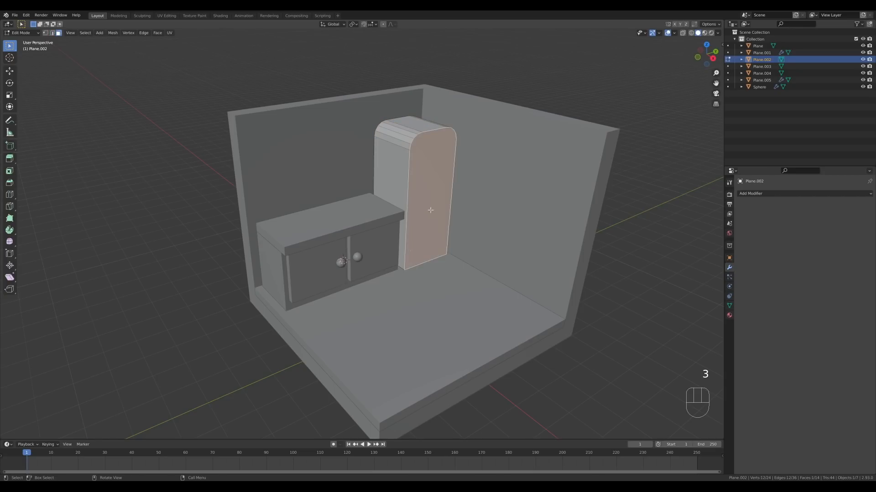
{"action": "key", "text": "shift+d"}
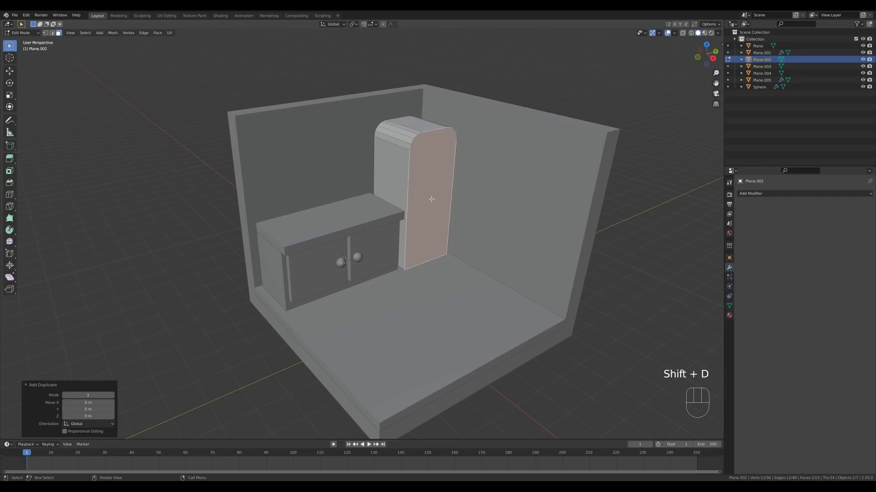
{"action": "key", "text": "p"}
{"action": "left_click", "coordinate": [437, 199]}
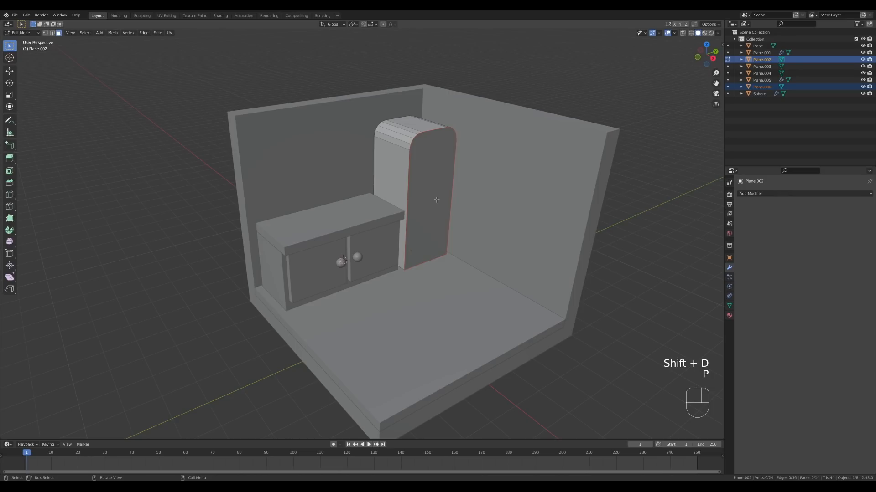
- Extrude the separated front panel of the tall unit outward about 0.68 m along its normal
{"action": "key", "text": "Tab"}
{"action": "left_click", "coordinate": [423, 166]}
{"action": "key", "text": "Tab"}
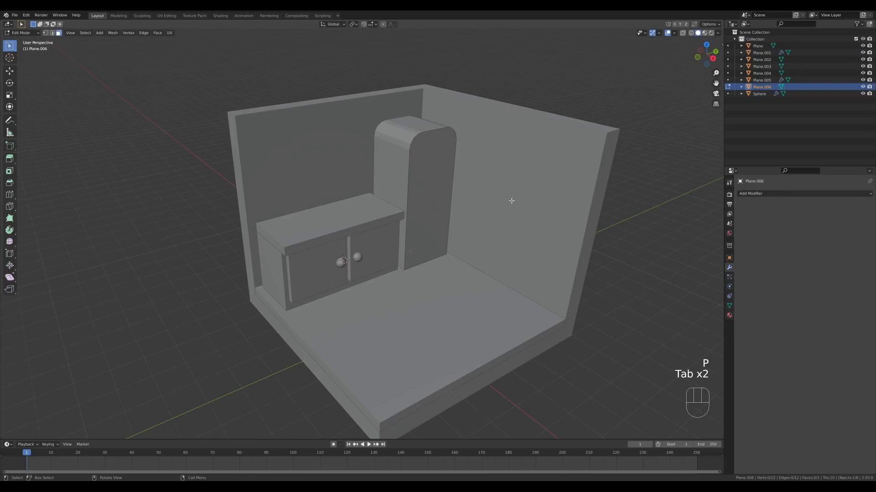
{"action": "middle_click_drag", "start_coordinate": [513, 198], "coordinate": [502, 204]}
{"action": "key", "text": "a"}
{"action": "key", "text": "e"}
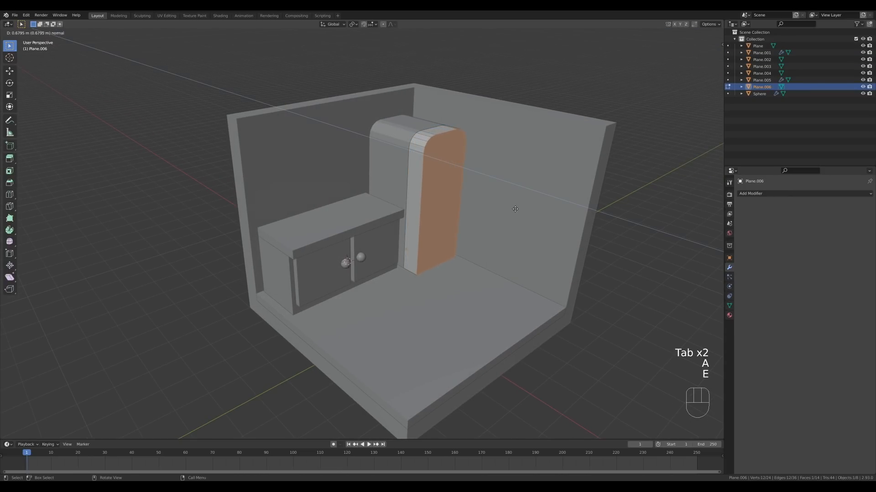
{"action": "left_click", "coordinate": [515, 208]}
{"action": "middle_click_drag", "start_coordinate": [515, 208], "coordinate": [475, 222]}
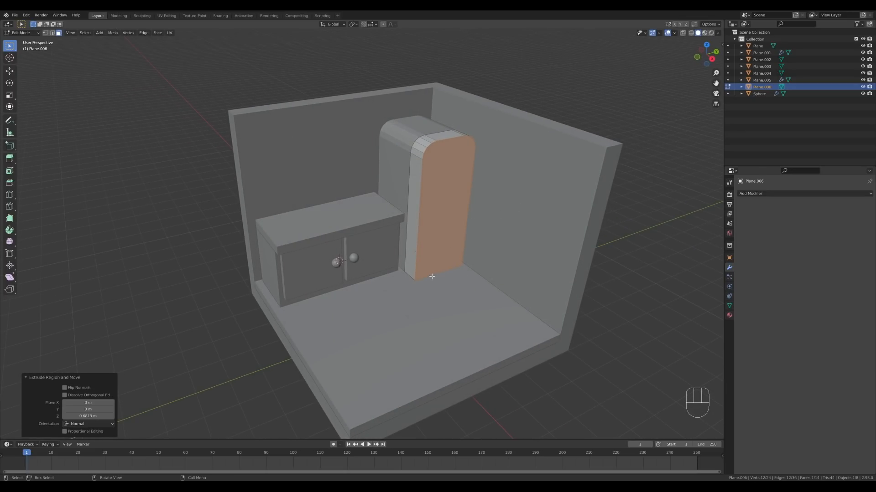
- Bevel the extruded panel's front outline, excluding its bottom edge, about 0.46 m wide with 3 segments
{"action": "left_click", "coordinate": [52, 33]}
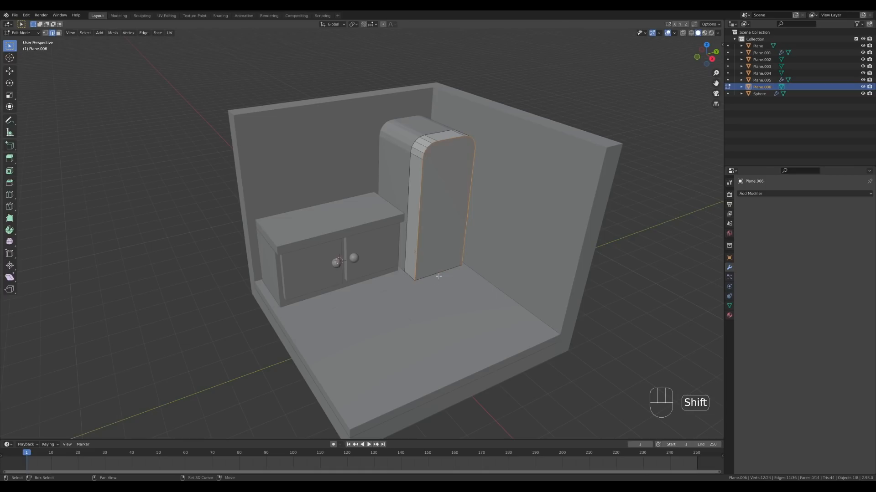
{"action": "left_click", "coordinate": [437, 273], "text": "shift"}
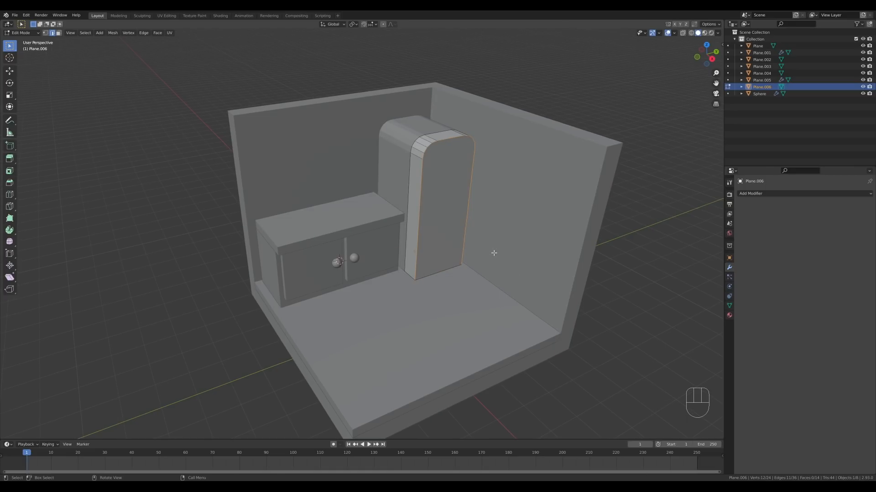
{"action": "key", "text": "ctrl+b"}
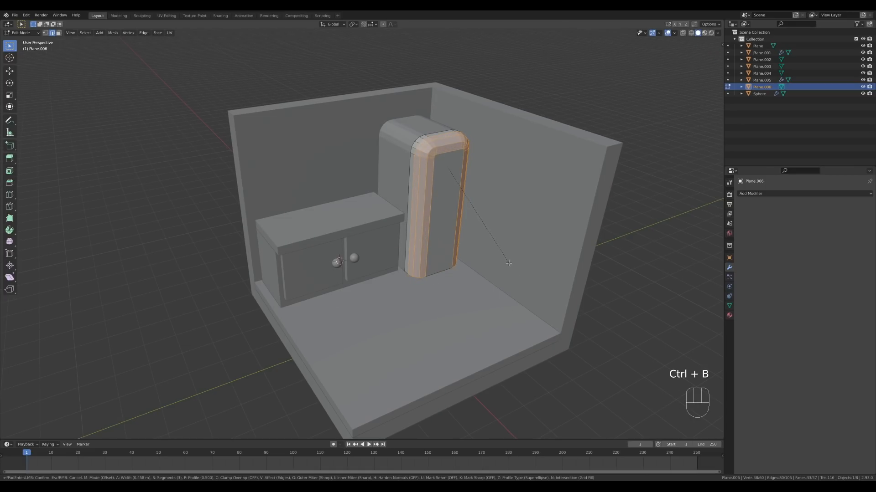
{"action": "scroll", "coordinate": [509, 262], "scroll_direction": "down", "scroll_amount": 1}
{"action": "left_click", "coordinate": [509, 262]}
{"action": "key", "text": "Tab"}
{"action": "middle_click_drag", "start_coordinate": [498, 240], "coordinate": [516, 239]}
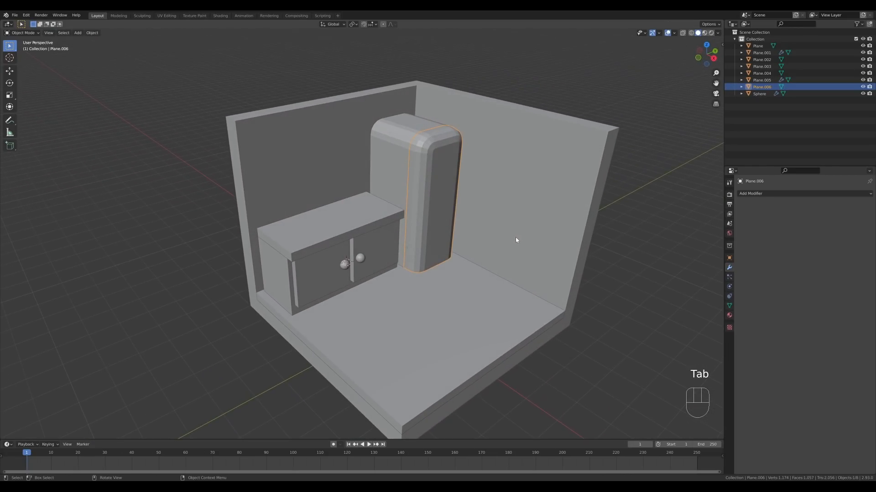
- Edit the tall unit's body and door together and move their front vertices about 0.34 m along negative X
{"action": "middle_click_drag", "start_coordinate": [461, 215], "coordinate": [471, 205]}
{"action": "middle_click_drag", "start_coordinate": [422, 165], "coordinate": [371, 140]}
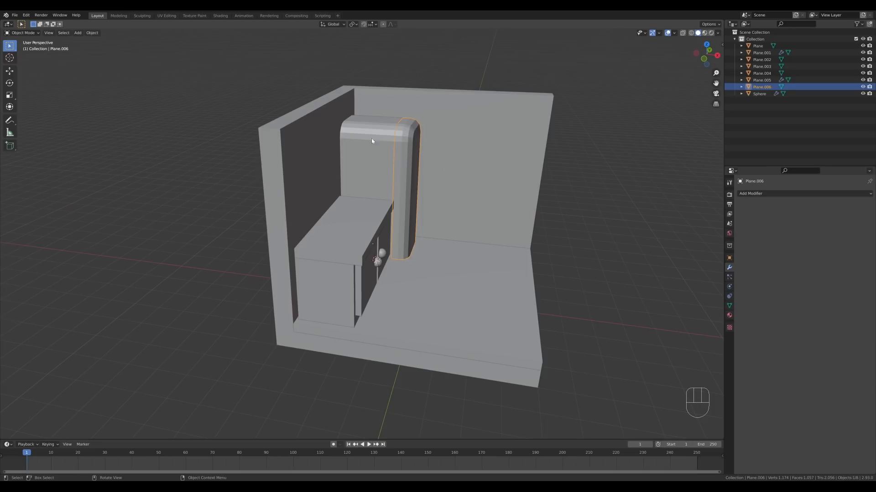
{"action": "middle_click_drag", "start_coordinate": [411, 161], "coordinate": [434, 150]}
{"action": "left_click", "coordinate": [363, 144], "text": "shift"}
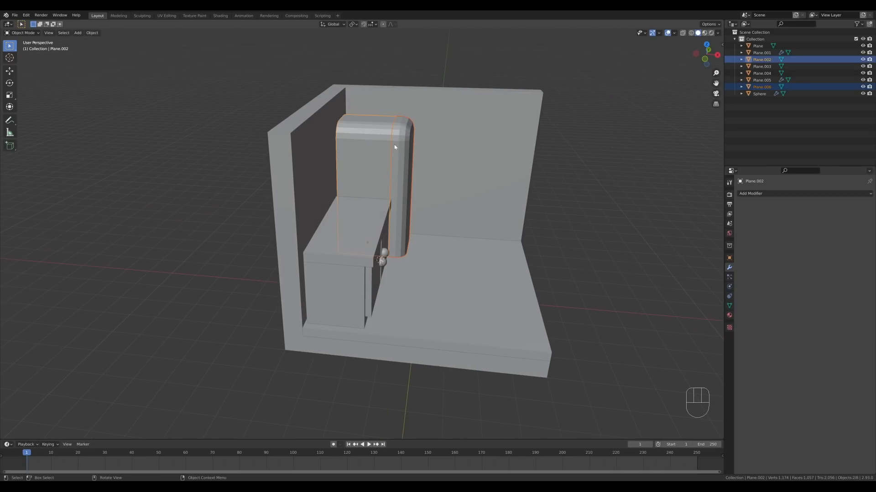
{"action": "key", "text": "Tab"}
{"action": "key", "text": "z"}
{"action": "left_click", "coordinate": [414, 158]}
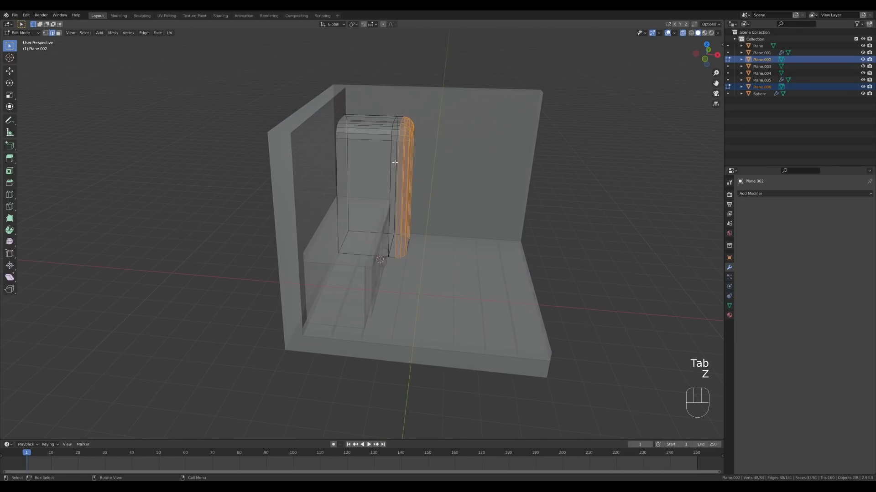
{"action": "key", "text": "1"}
{"action": "key", "text": "g"}
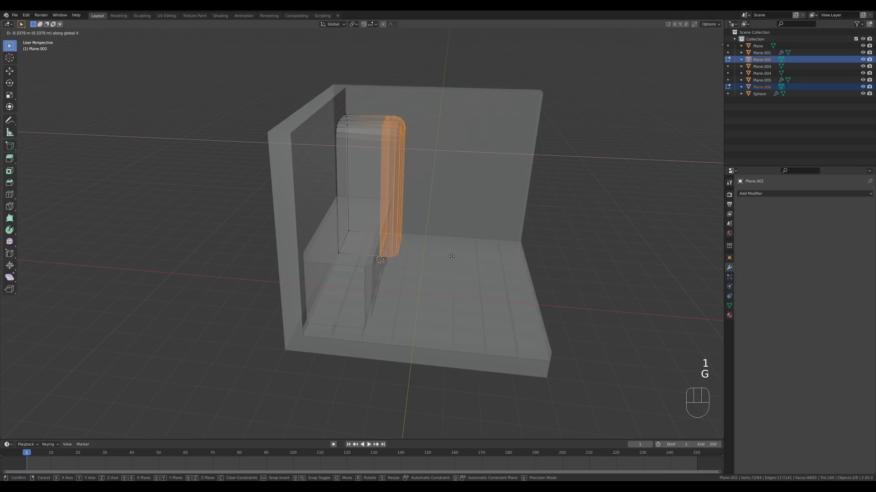
{"action": "left_click", "coordinate": [449, 254]}
{"action": "key", "text": "Tab"}
{"action": "key", "text": "z"}
{"action": "left_click", "coordinate": [471, 147]}
{"action": "middle_click_drag", "start_coordinate": [471, 147], "coordinate": [435, 149]}
{"action": "key", "text": "z"}
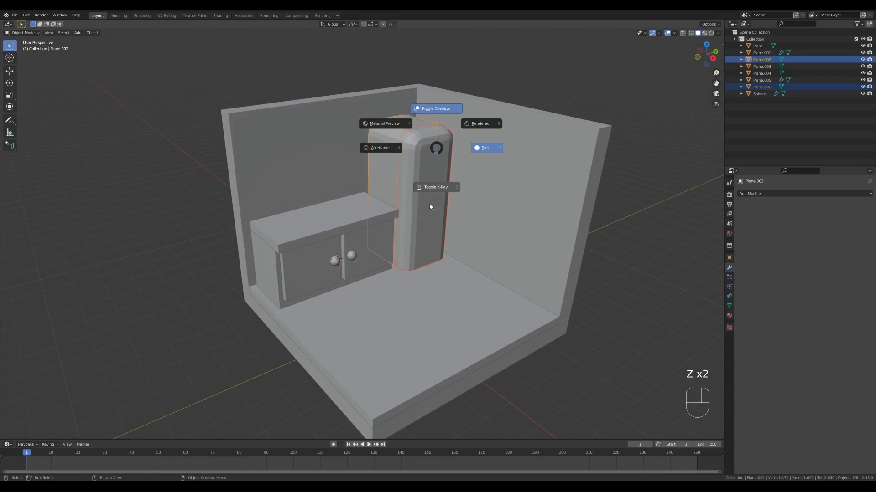
{"action": "left_click", "coordinate": [429, 195]}
{"action": "key", "text": "z"}
{"action": "left_click", "coordinate": [428, 220]}
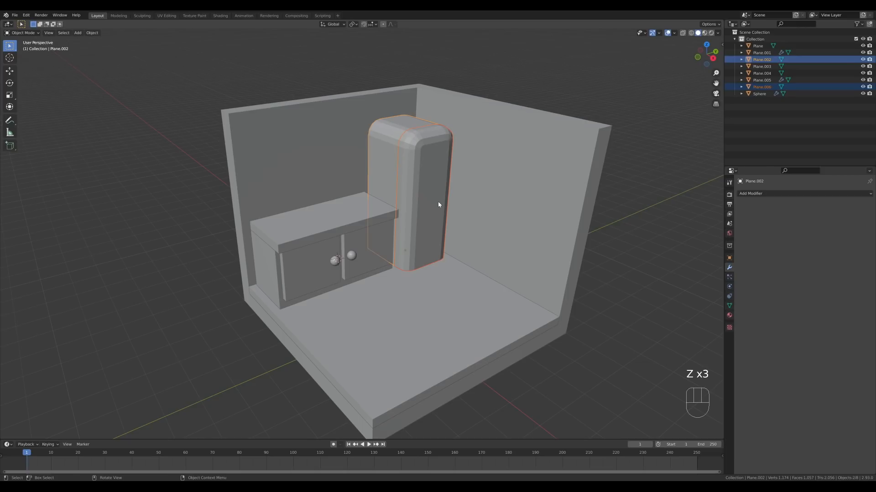
{"action": "left_click", "coordinate": [682, 33]}
{"action": "left_click", "coordinate": [684, 34]}
{"action": "key", "text": "x"}
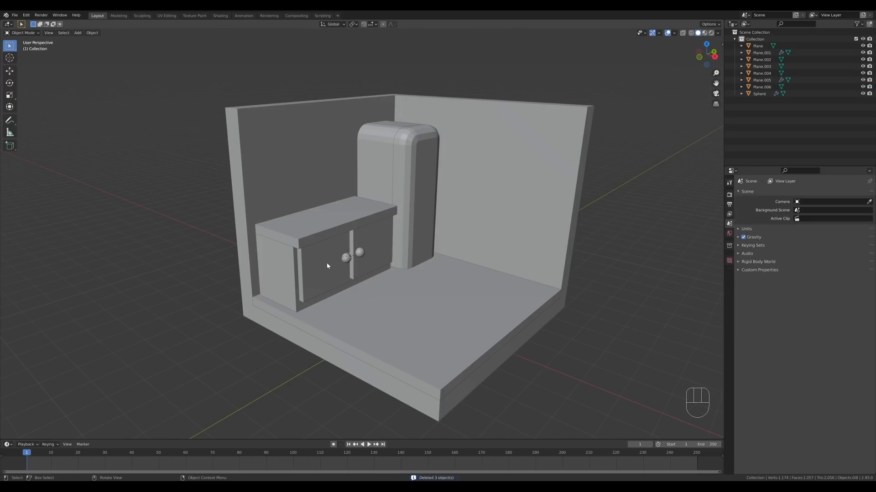
- Duplicate the base cabinet's body and doors and raise the copies about 3.84 m along Z
{"action": "left_click", "coordinate": [312, 269]}
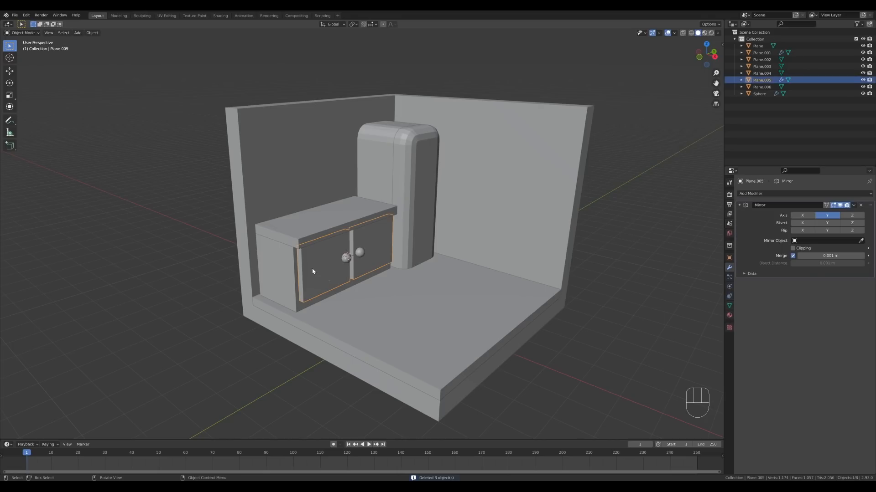
{"action": "left_click", "coordinate": [278, 270], "text": "shift"}
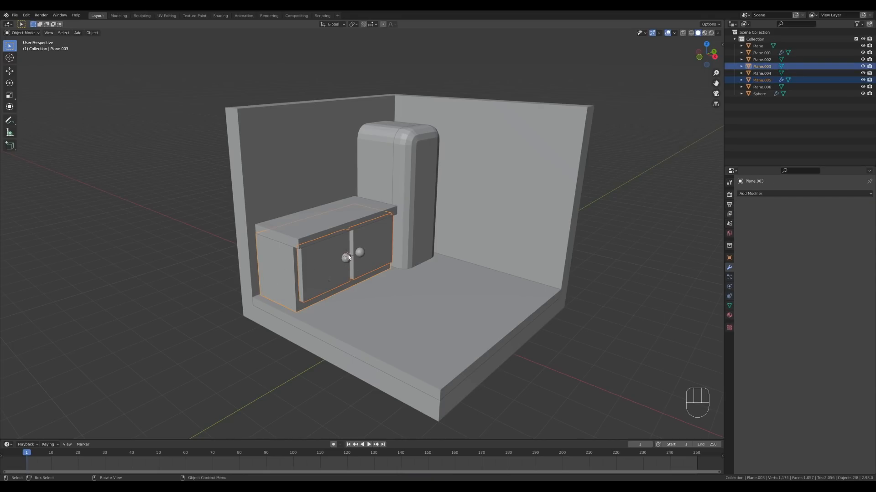
{"action": "middle_click_drag", "start_coordinate": [349, 257], "coordinate": [401, 285]}
{"action": "key", "text": "shift+d"}
{"action": "key", "text": "z"}
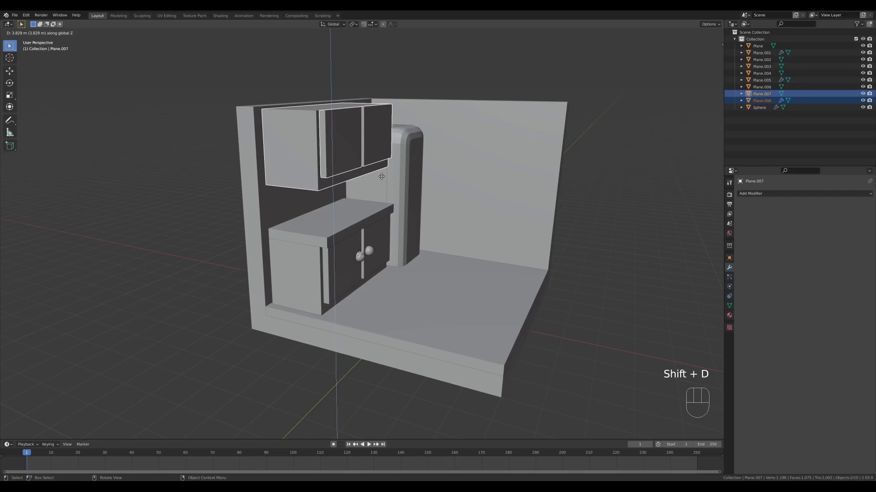
{"action": "left_click", "coordinate": [381, 176]}
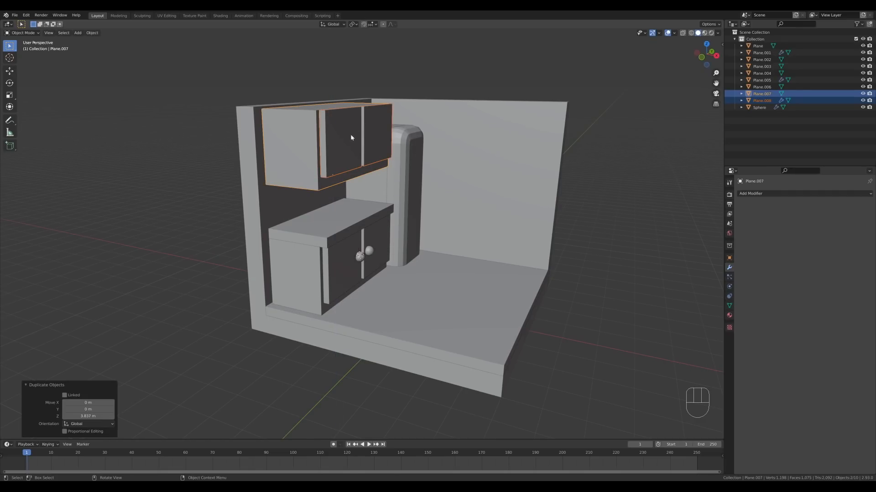
- Lower the upper cabinet's doors about 0.08 m along Z
{"action": "left_click", "coordinate": [349, 150]}
{"action": "key", "text": "g"}
{"action": "key", "text": "z"}
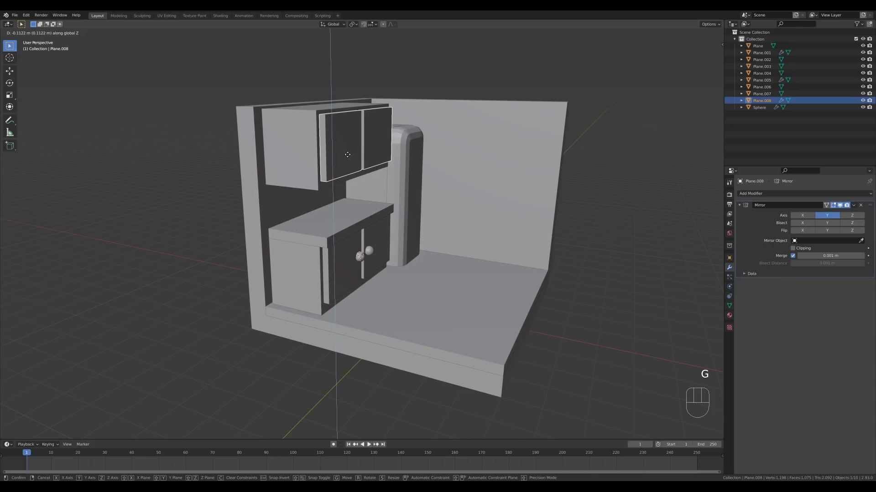
{"action": "left_click", "coordinate": [348, 154]}
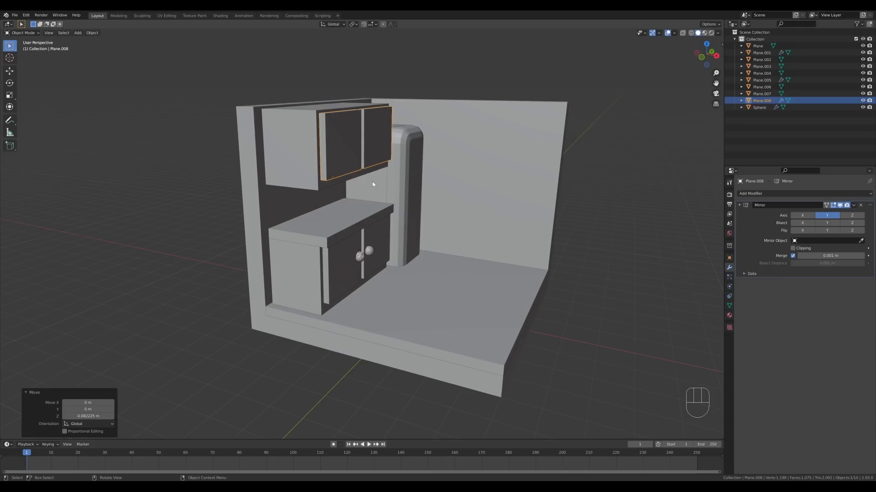
- Edit the upper cabinet's body and doors together and move their front vertices about 0.66 m along negative X
{"action": "middle_click_drag", "start_coordinate": [372, 182], "coordinate": [305, 146]}
{"action": "left_click", "coordinate": [308, 153], "text": "shift"}
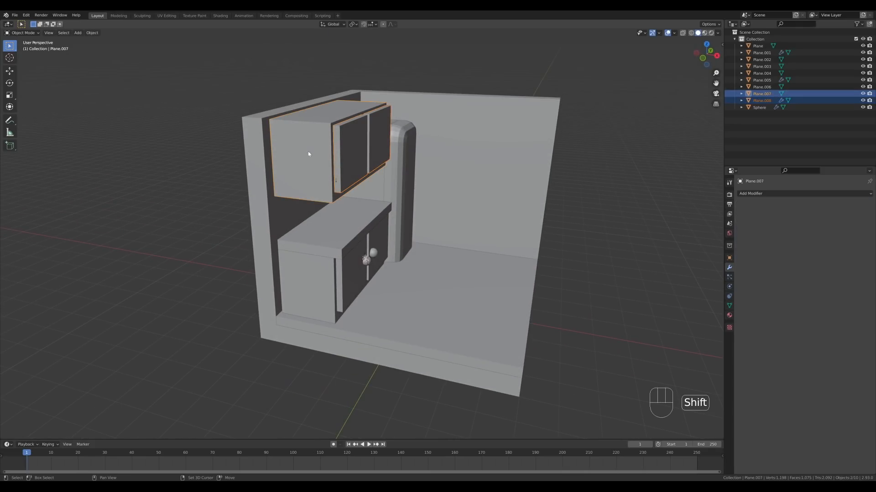
{"action": "key", "text": "Tab"}
{"action": "key", "text": "z"}
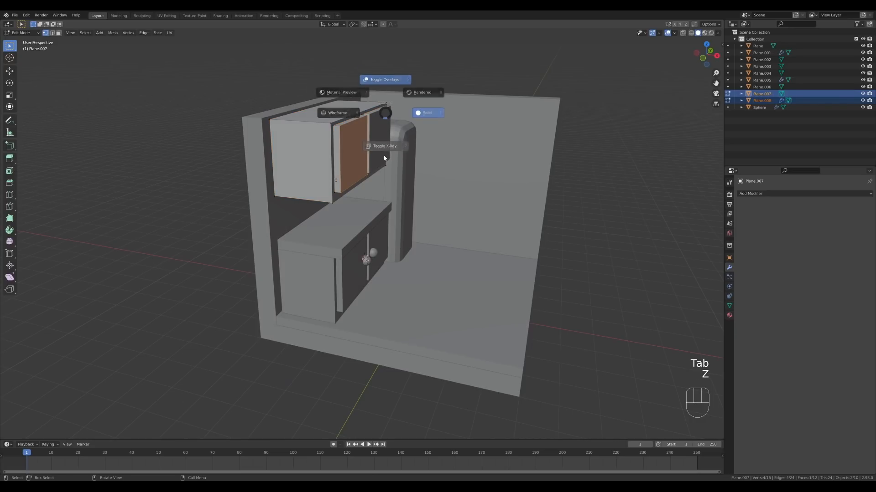
{"action": "left_click", "coordinate": [384, 154]}
{"action": "middle_click_drag", "start_coordinate": [379, 185], "coordinate": [398, 186]}
{"action": "left_click_drag", "start_coordinate": [352, 73], "coordinate": [432, 254]}
{"action": "middle_click_drag", "start_coordinate": [492, 170], "coordinate": [471, 175]}
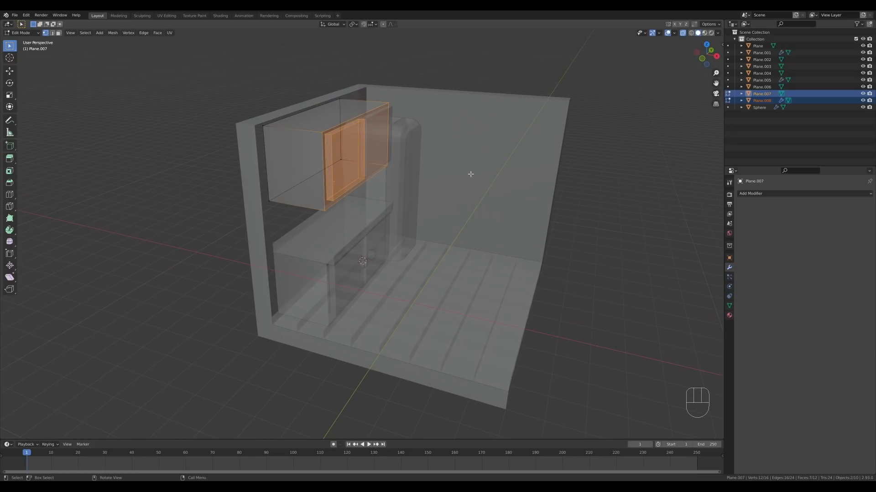
{"action": "key", "text": "g"}
{"action": "key", "text": "x"}
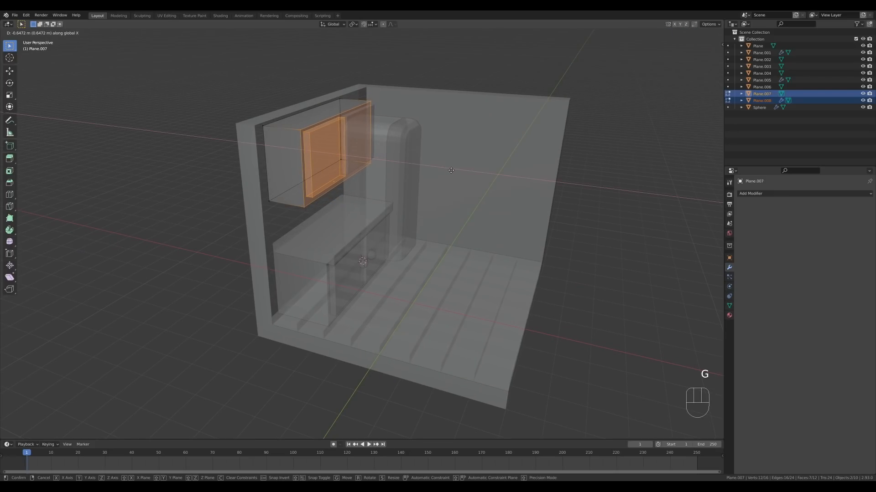
{"action": "left_click", "coordinate": [451, 170]}
- Raise the bottom vertices of the upper cabinet's body and doors about 0.36 m along Z
{"action": "middle_click_drag", "start_coordinate": [452, 171], "coordinate": [392, 159]}
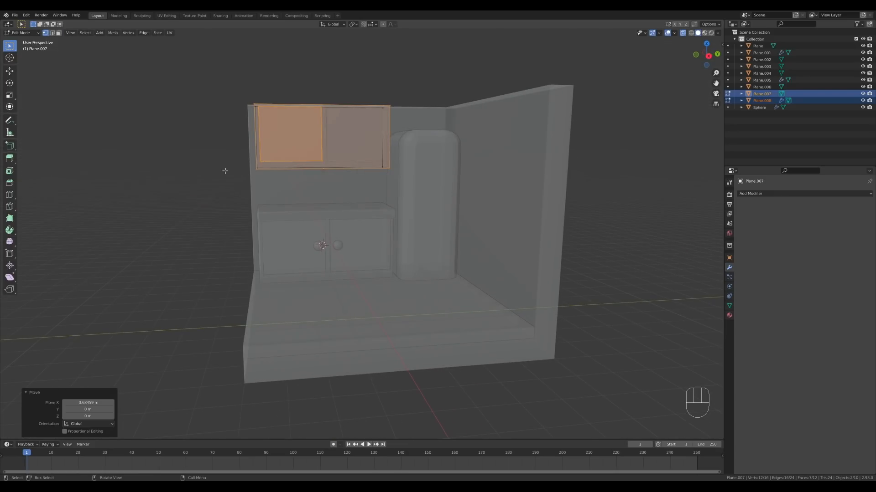
{"action": "left_click_drag", "start_coordinate": [184, 150], "coordinate": [422, 189]}
{"action": "key", "text": "g"}
{"action": "key", "text": "z"}
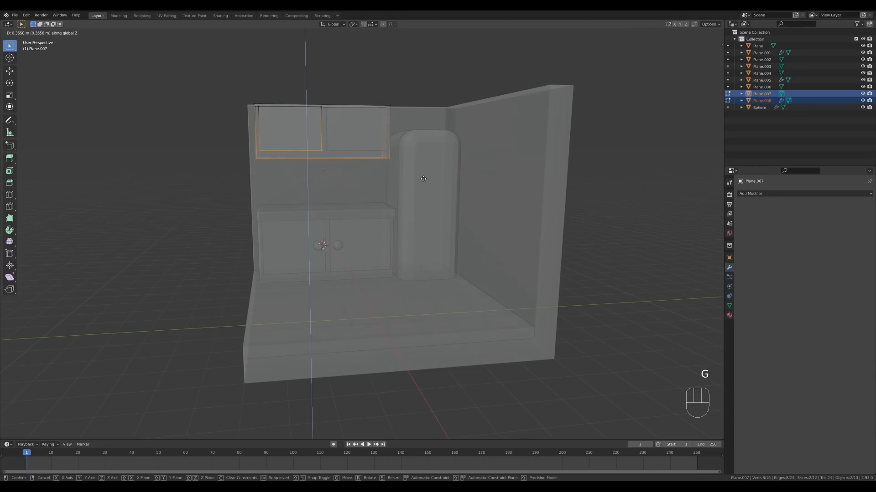
{"action": "left_click", "coordinate": [423, 179]}
- Raise only the upper cabinet body's bottom vertices slightly along Z, and return to Object Mode with X-ray off
{"action": "left_click_drag", "start_coordinate": [230, 156], "coordinate": [419, 170]}
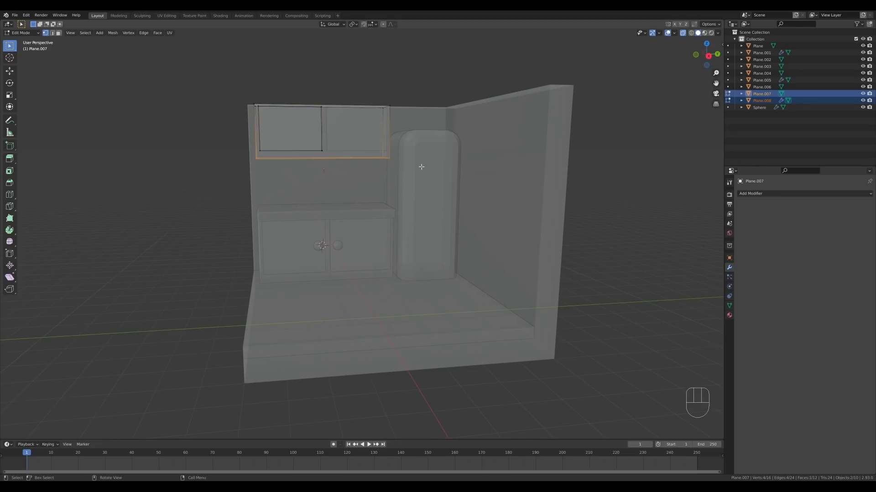
{"action": "key", "text": "g"}
{"action": "key", "text": "z"}
{"action": "left_click", "coordinate": [422, 163]}
{"action": "middle_click_drag", "start_coordinate": [422, 163], "coordinate": [409, 189]}
{"action": "key", "text": "Tab"}
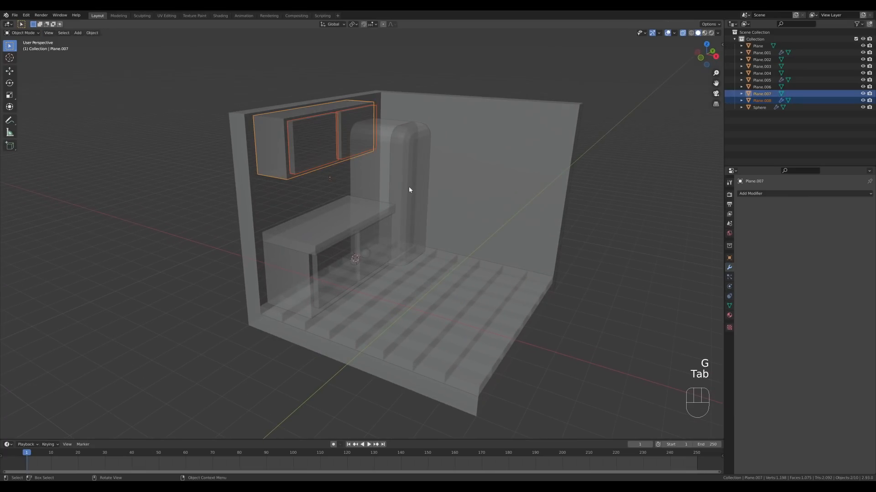
{"action": "key", "text": "z"}
- Create a linked duplicate of the base cabinet's knobs about 3.53 m higher along Z
{"action": "left_click", "coordinate": [355, 260]}
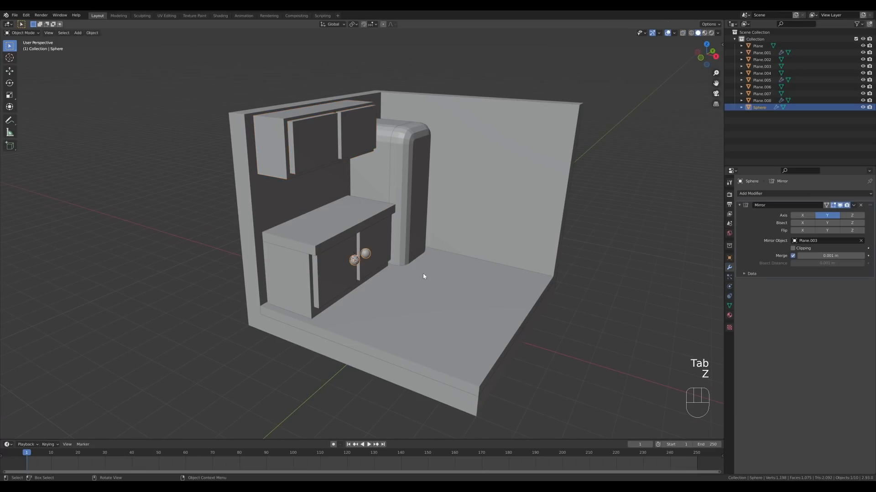
{"action": "key", "text": "alt+d"}
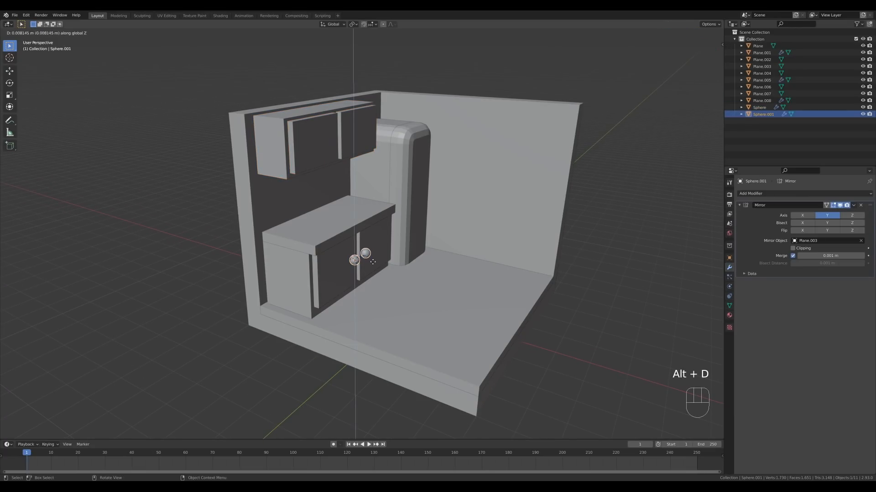
{"action": "left_click", "coordinate": [381, 161]}
{"action": "middle_click_drag", "start_coordinate": [412, 164], "coordinate": [394, 178]}
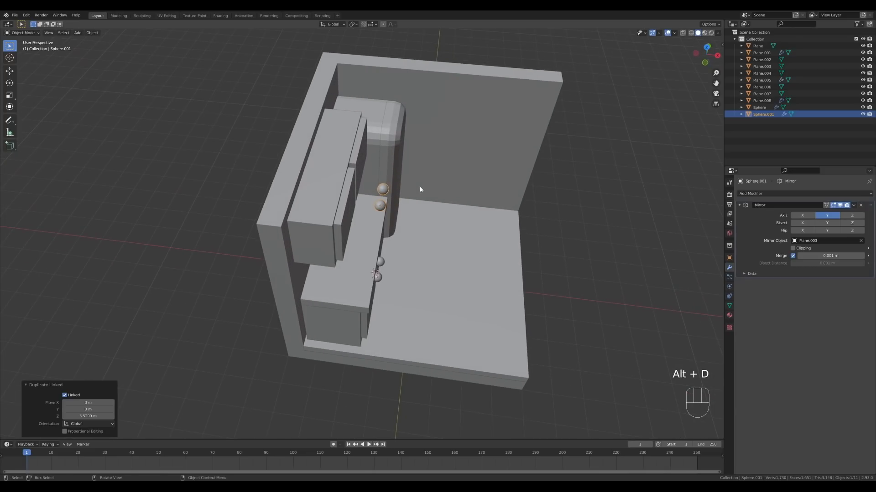
- Position the duplicated knobs on the upper doors by moving them about 0.62 m along negative X and 0.42 m up along Z
{"action": "key", "text": "g"}
{"action": "key", "text": "x"}
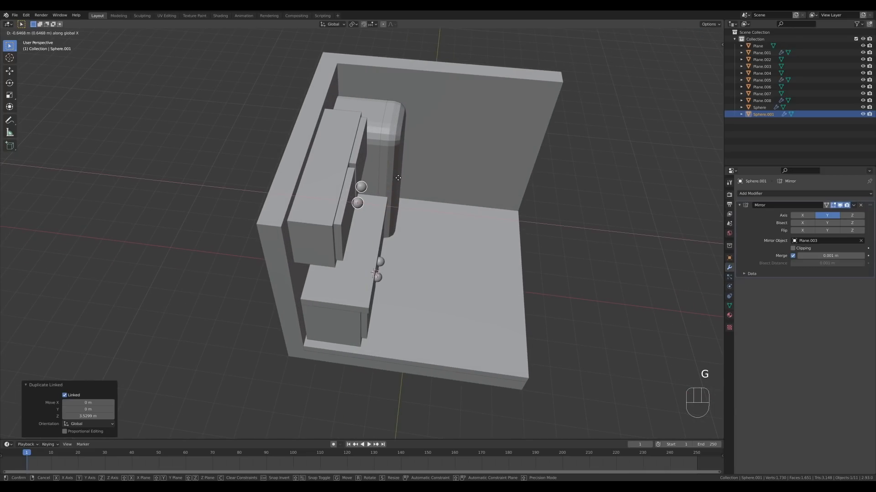
{"action": "left_click", "coordinate": [399, 181]}
{"action": "middle_click_drag", "start_coordinate": [435, 212], "coordinate": [396, 177]}
{"action": "key", "text": "g"}
{"action": "key", "text": "z"}
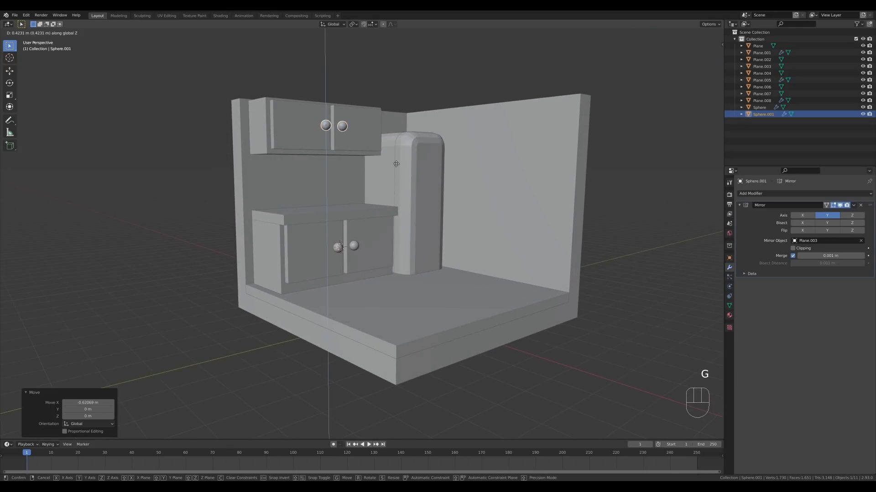
{"action": "left_click", "coordinate": [397, 163]}
{"action": "middle_click_drag", "start_coordinate": [458, 164], "coordinate": [366, 209]}
{"action": "right_click", "coordinate": [279, 213], "text": "shift"}
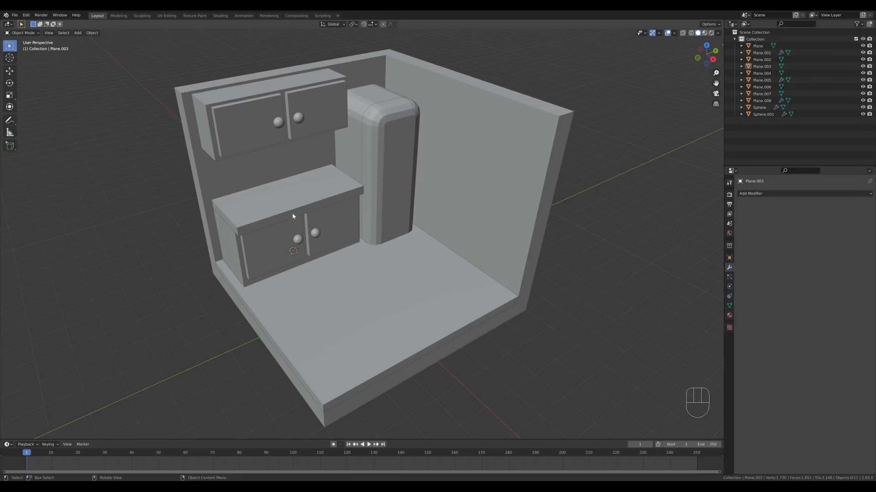
{"action": "middle_click_drag", "start_coordinate": [299, 218], "coordinate": [263, 221]}
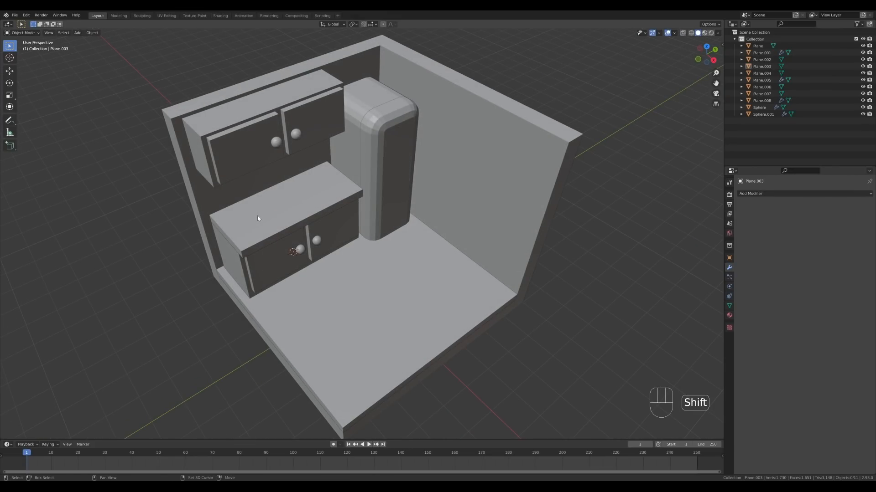
- Add a cube at the sink position on the base cabinet's countertop and scale its mesh to about 0.79
{"action": "right_click", "coordinate": [260, 215], "text": "shift"}
{"action": "key", "text": "shift+a"}
{"action": "mouse_move", "coordinate": [368, 211]}
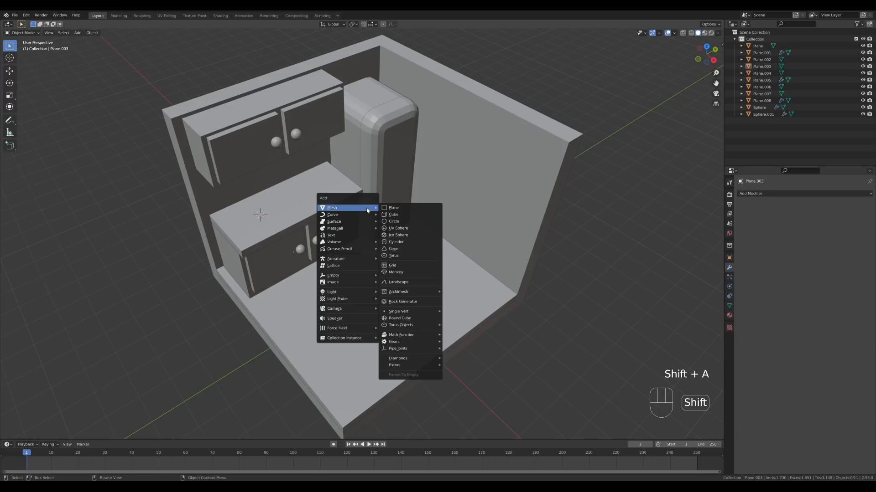
{"action": "left_click", "coordinate": [393, 214]}
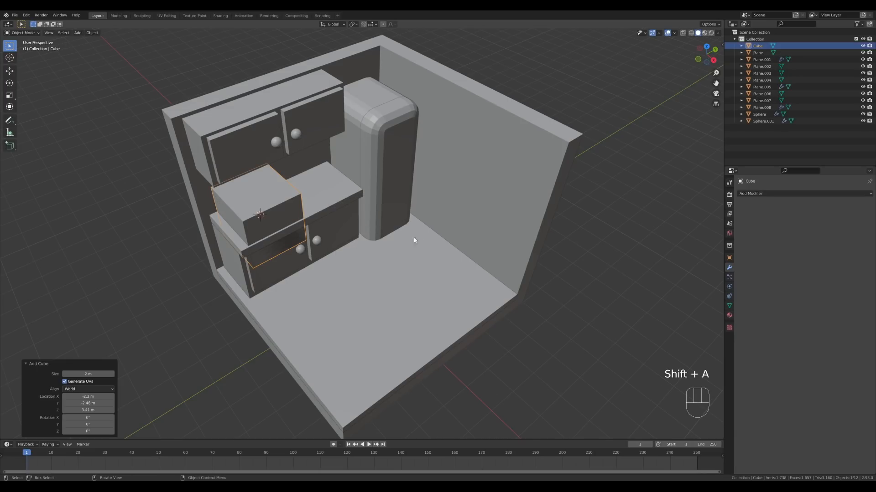
{"action": "key", "text": "Tab"}
{"action": "key", "text": "s"}
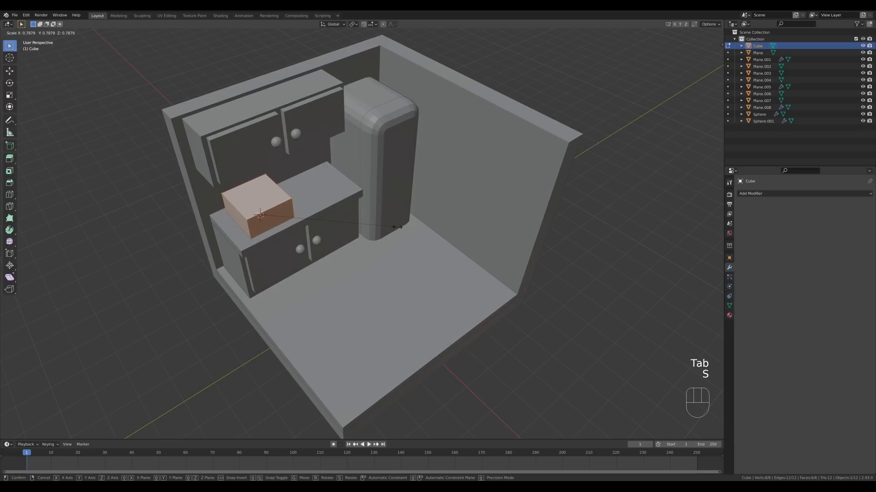
{"action": "left_click", "coordinate": [398, 226]}
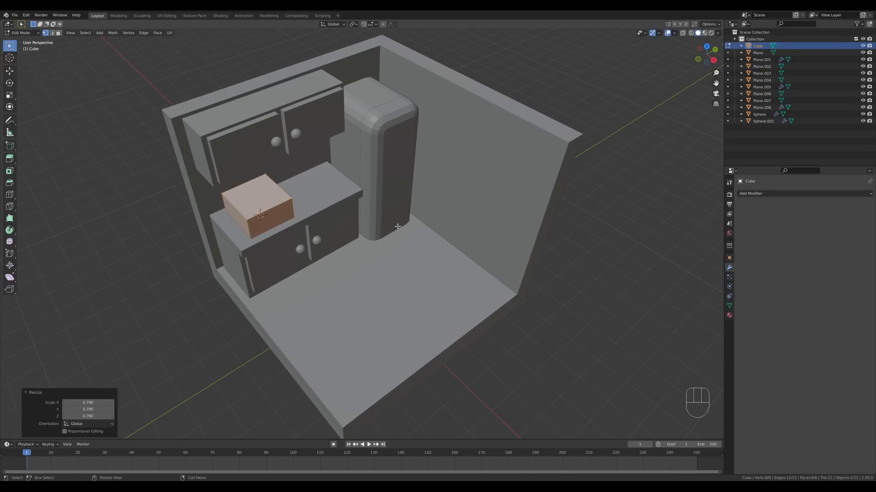
- Stretch the cube about 1.13 times along Y and scale the whole block uniformly to about 0.9
{"action": "key", "text": "s"}
{"action": "key", "text": "y"}
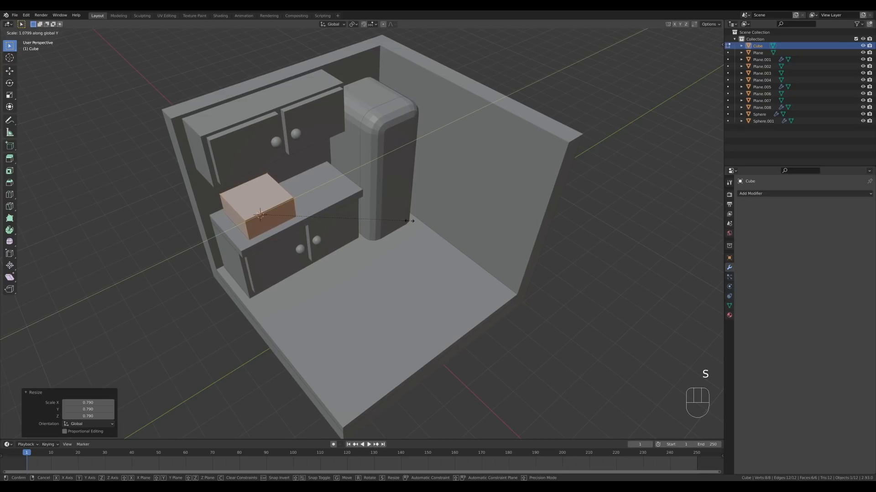
{"action": "left_click", "coordinate": [417, 219]}
{"action": "key", "text": "s"}
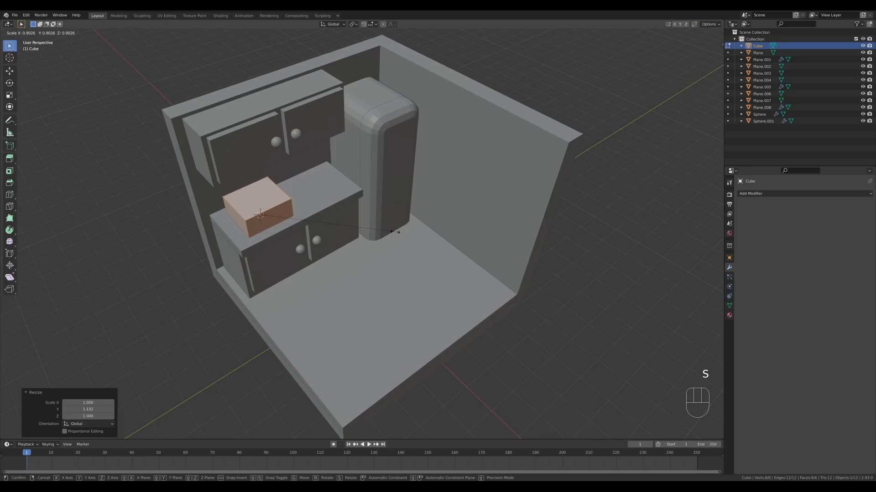
{"action": "left_click", "coordinate": [392, 231]}
- Lower the cube's mesh about 0.24 m along Z into the countertop and return to Object Mode
{"action": "key", "text": "g"}
{"action": "key", "text": "z"}
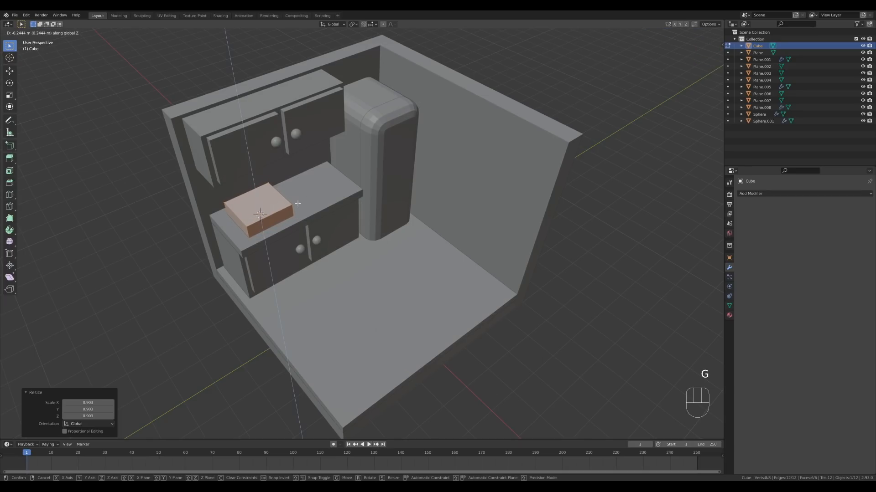
{"action": "left_click", "coordinate": [297, 204]}
{"action": "key", "text": "Tab"}
{"action": "middle_click_drag", "start_coordinate": [298, 204], "coordinate": [330, 242]}
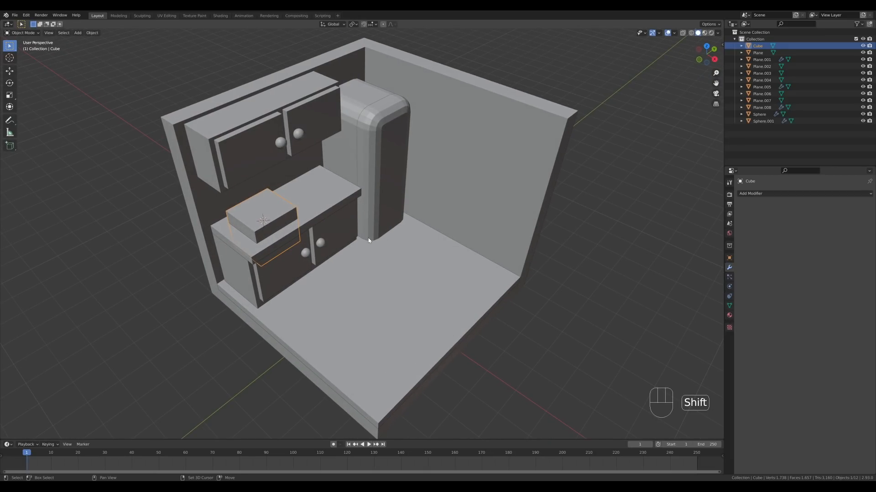
- Duplicate the cube in place and subtract the copy from the countertop with a Bool Tool difference
{"action": "key", "text": "shift+d"}
{"action": "right_click", "coordinate": [190, 222]}
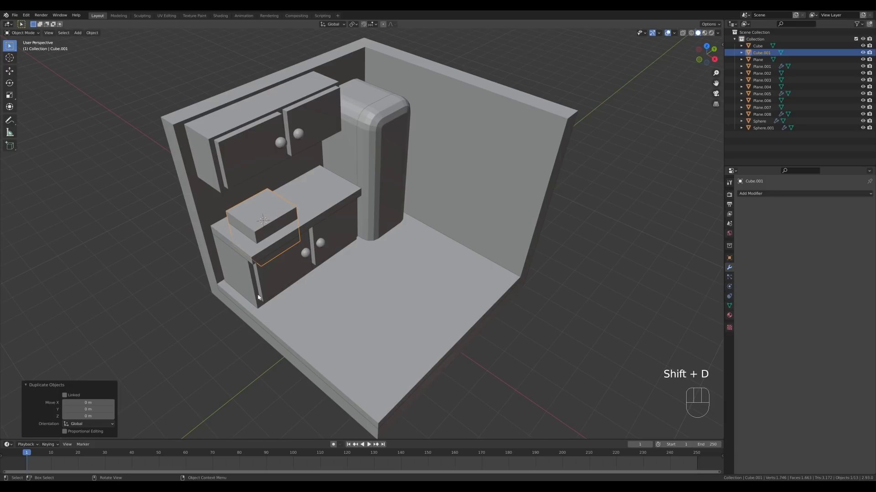
{"action": "left_click", "coordinate": [221, 237], "text": "shift"}
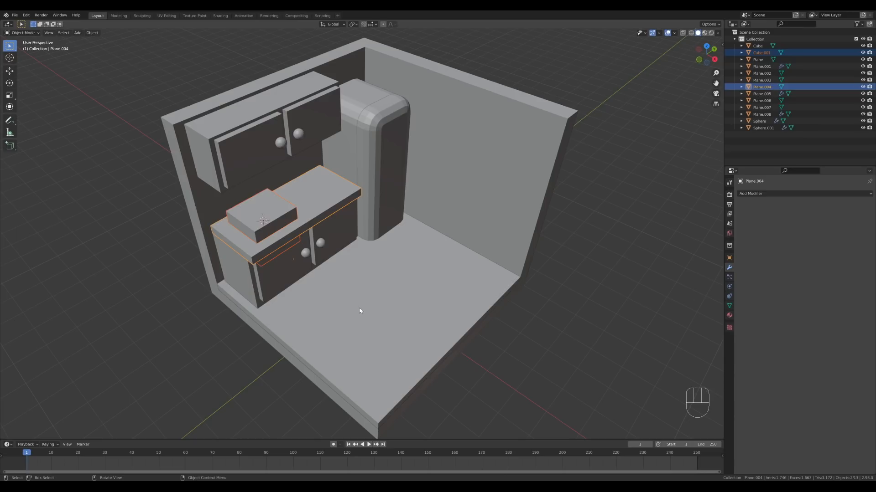
{"action": "key", "text": "ctrl+KP_Subtract"}
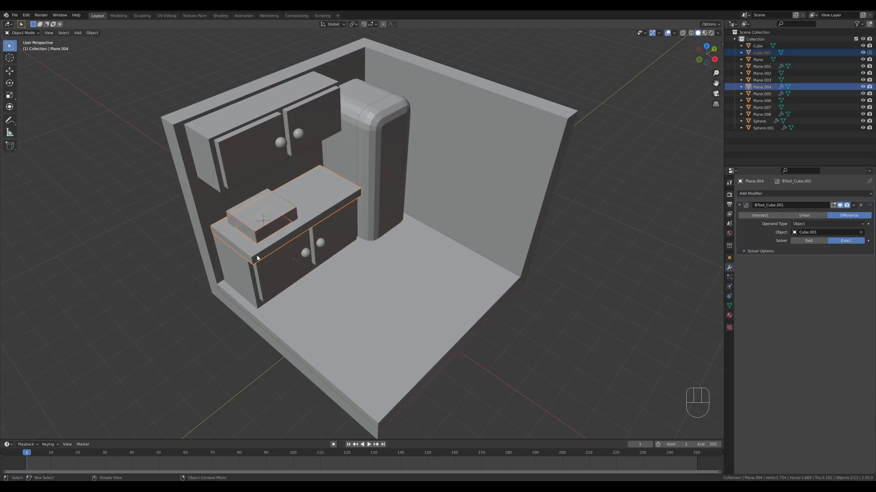
- Subtract the same duplicated cube from the base cabinet's body with a Bool Tool difference
{"action": "left_click", "coordinate": [258, 294]}
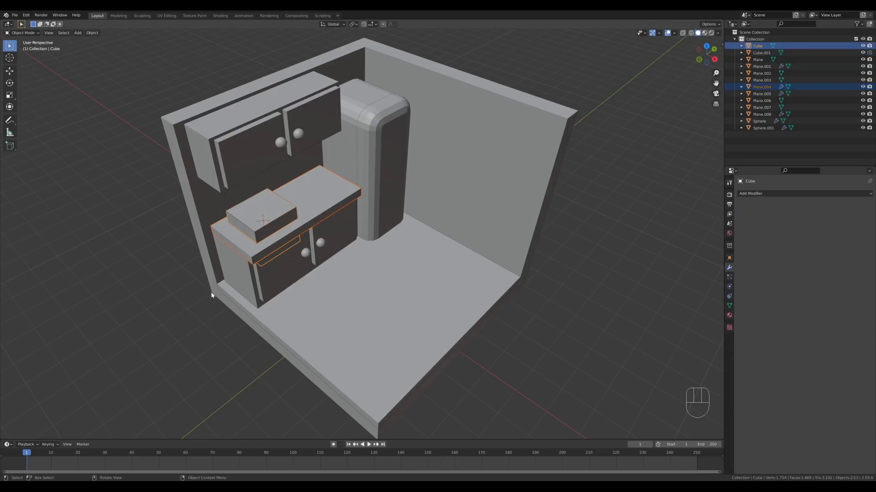
{"action": "left_click", "coordinate": [255, 235]}
{"action": "left_click", "coordinate": [254, 235]}
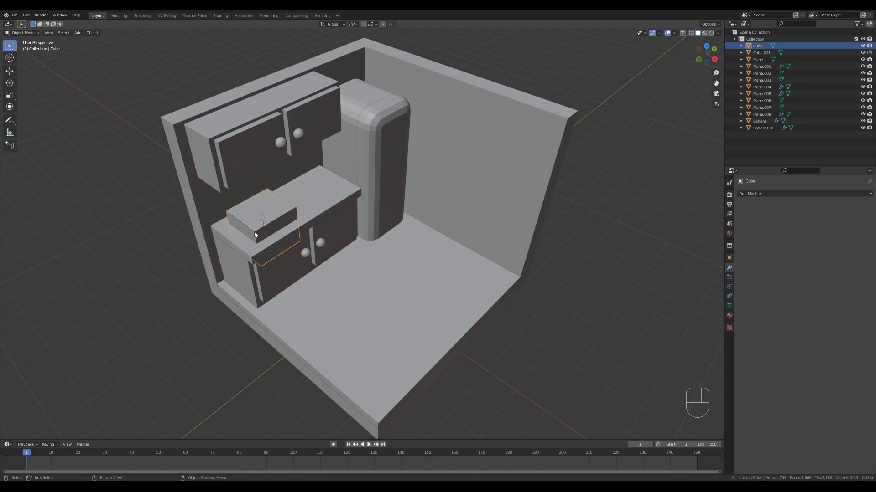
{"action": "left_click", "coordinate": [254, 233]}
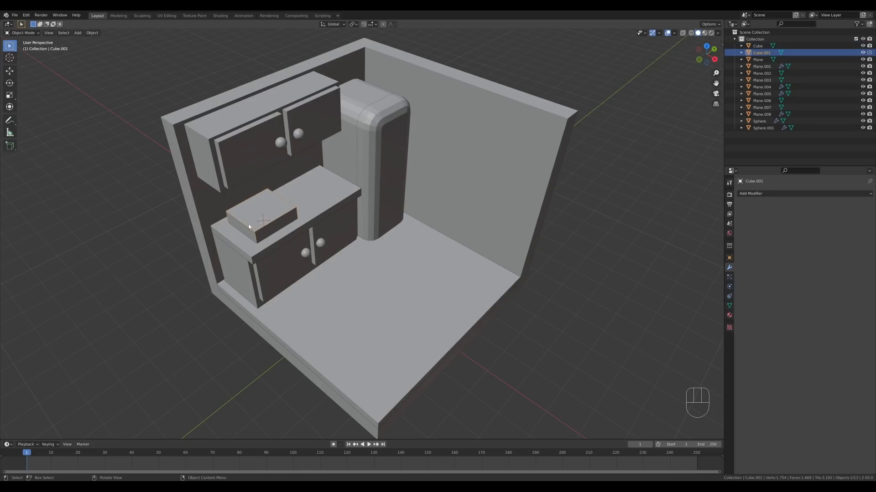
{"action": "left_click", "coordinate": [236, 285], "text": "shift"}
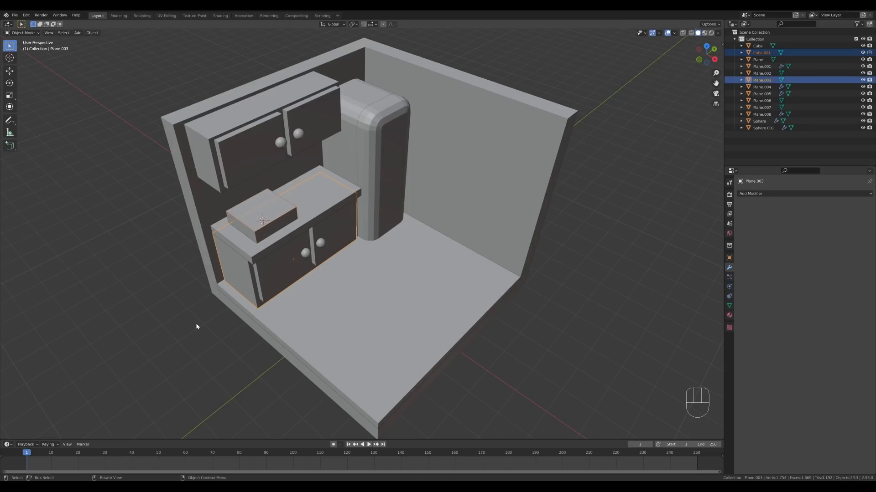
{"action": "key", "text": "ctrl+KP_Subtract"}
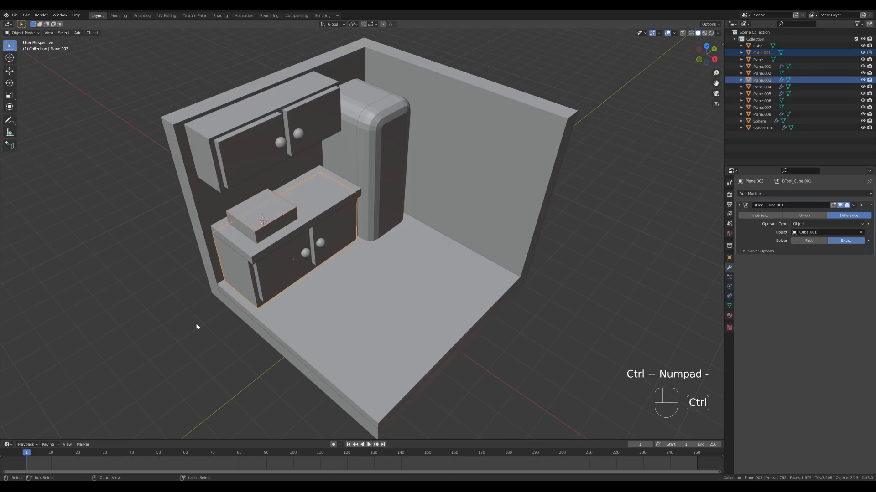
- Try moving the original cube away from the counter to check the cut-out beneath it
{"action": "left_click", "coordinate": [266, 211]}
{"action": "key", "text": "g"}
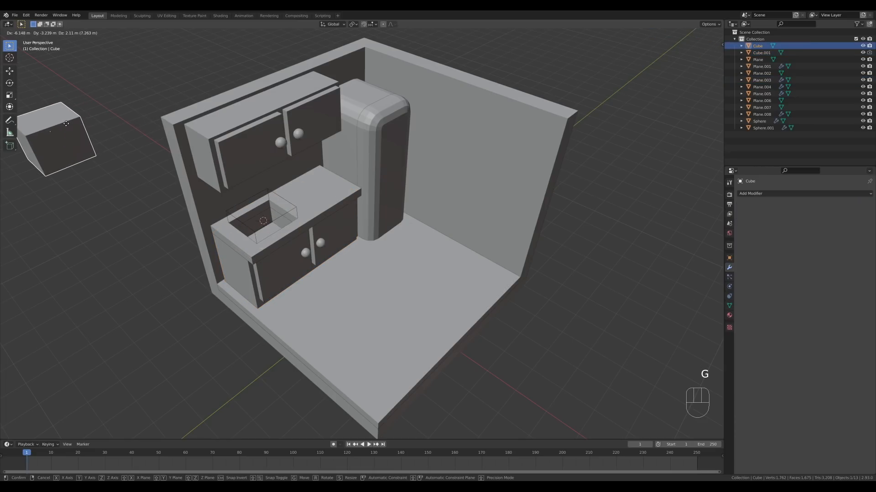
{"action": "right_click", "coordinate": [314, 201]}
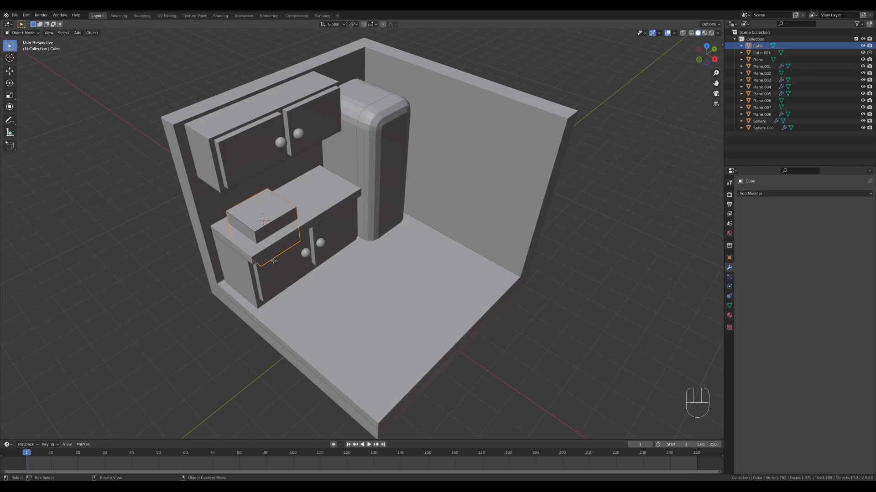
- With X-ray on in Edit Mode, delete the bottom vertices of the original cube so only its top face is left
{"action": "key", "text": "Tab"}
{"action": "key", "text": "z"}
{"action": "left_click", "coordinate": [287, 255]}
{"action": "mouse_move", "coordinate": [287, 255]}
{"action": "middle_mouse_down"}
{"action": "mouse_move", "coordinate": [282, 282]}
{"action": "mouse_move", "coordinate": [274, 264]}
{"action": "middle_mouse_up"}
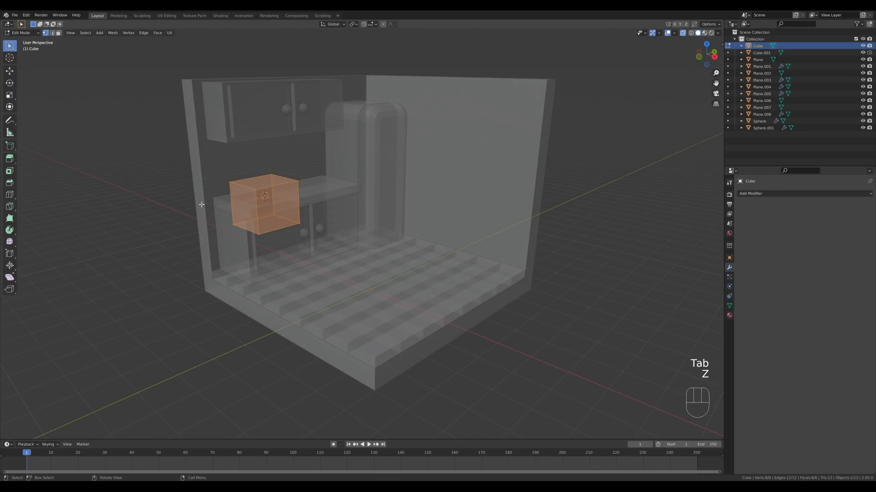
{"action": "left_click", "coordinate": [274, 264]}
{"action": "key", "text": "x"}
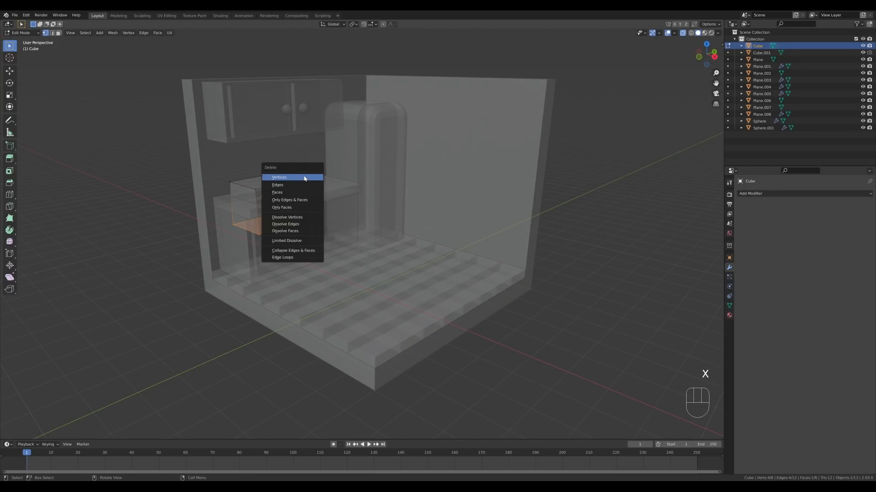
{"action": "left_click", "coordinate": [306, 192]}
- Lower the remaining face about 0.55 m along Z into the counter opening and turn X-ray off
{"action": "key", "text": "a"}
{"action": "key", "text": "g"}
{"action": "key", "text": "z"}
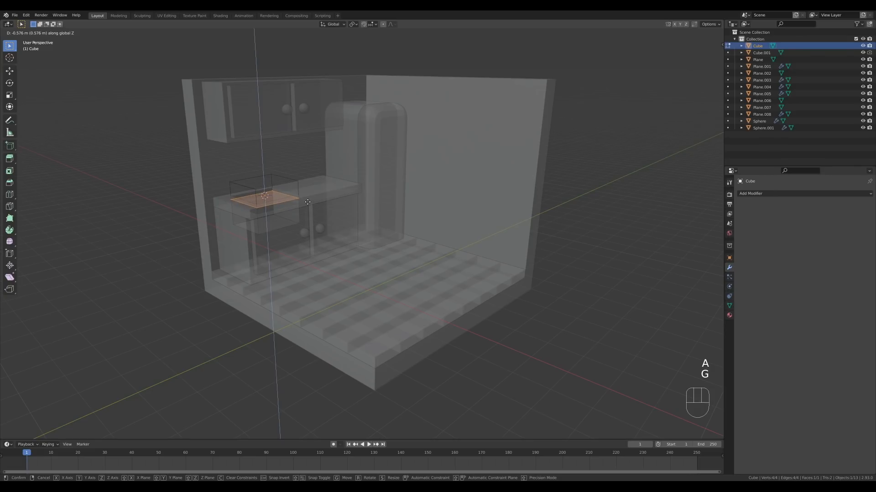
{"action": "left_click", "coordinate": [308, 200]}
{"action": "key", "text": "alt+z"}
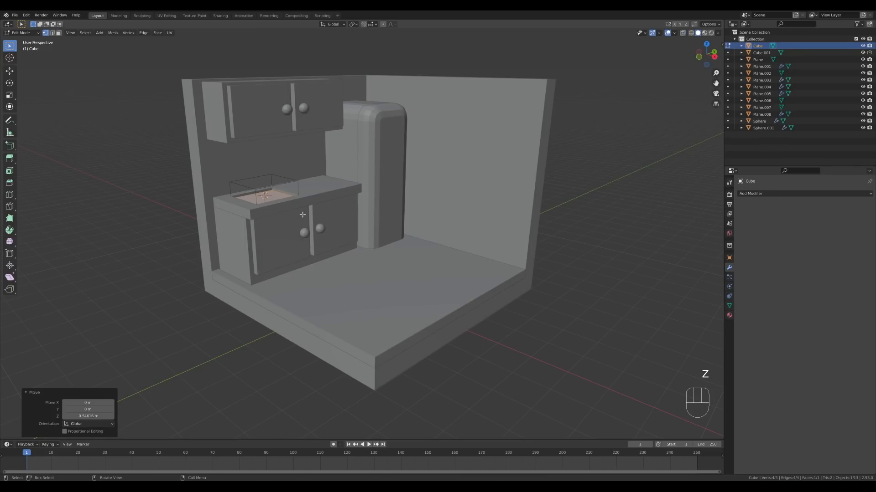
- Delete only the face inside the counter opening, keeping its rectangular edge loop
{"action": "middle_click_drag", "start_coordinate": [308, 201], "coordinate": [326, 233]}
{"action": "scroll", "coordinate": [326, 233], "scroll_direction": "up", "scroll_amount": 5}
{"action": "key", "text": "x"}
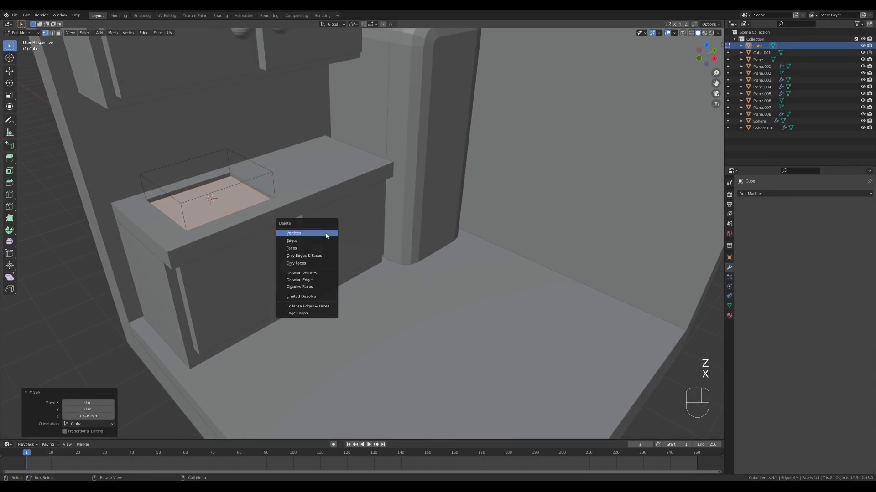
{"action": "left_click", "coordinate": [304, 259]}
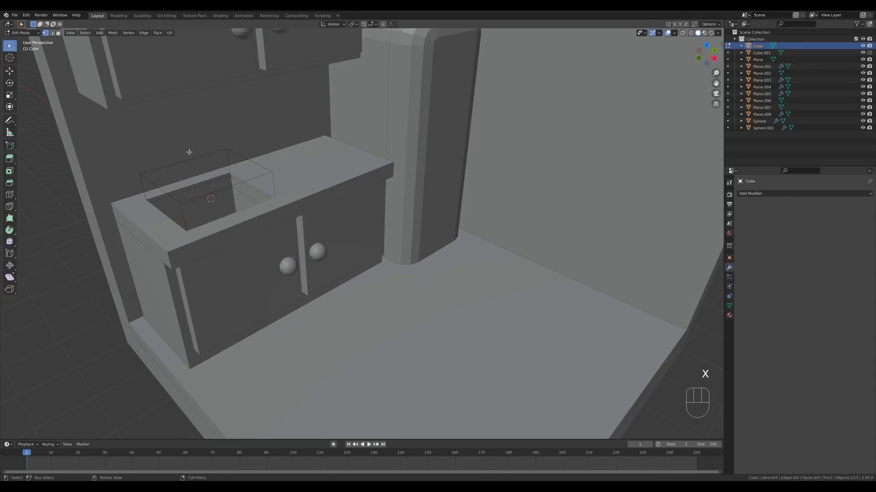
- Extrude the rectangular edge loop about 0.2 m up along Z and fill its top with a face
{"action": "key", "text": "a"}
{"action": "key", "text": "a"}
{"action": "key", "text": "e"}
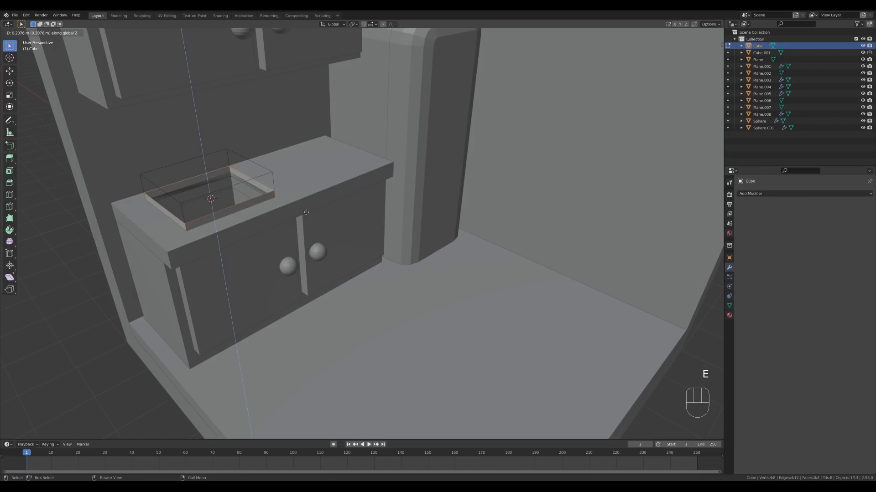
{"action": "left_click", "coordinate": [304, 211]}
{"action": "key", "text": "f"}
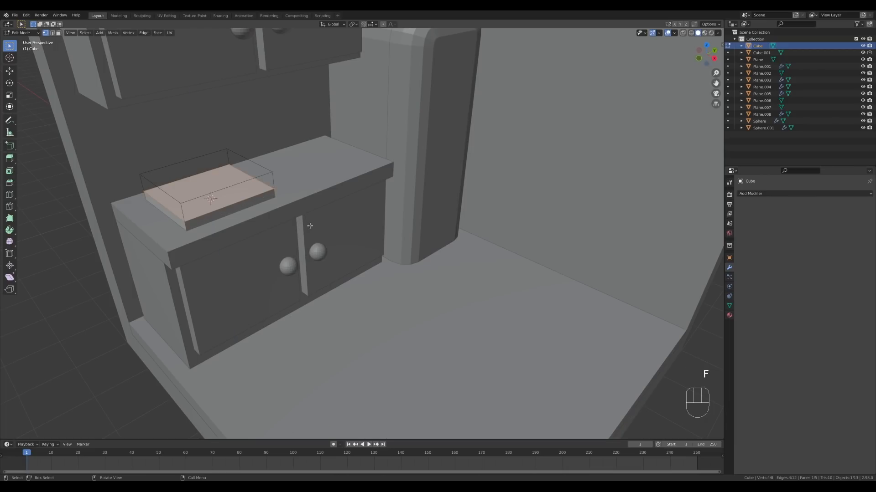
- Inset the top face about 0.18 m, extrude it down into the counter as a sink basin, and return to Object Mode
{"action": "key", "text": "i"}
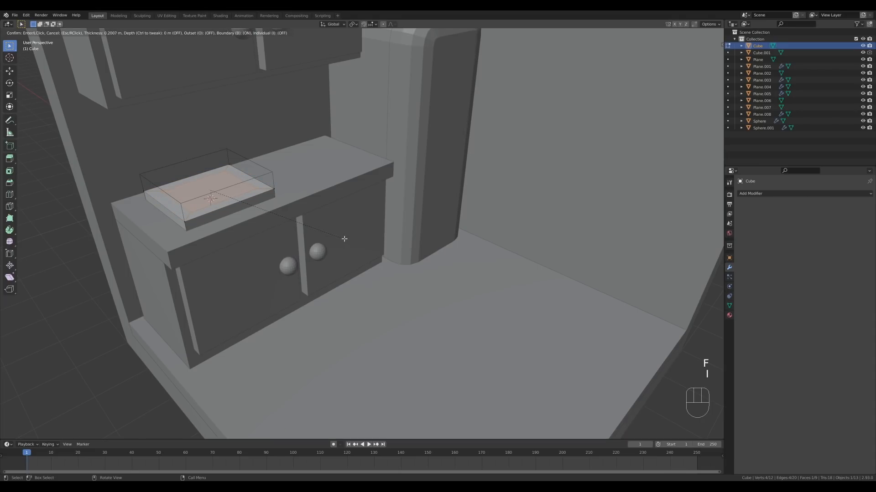
{"action": "left_click", "coordinate": [346, 239]}
{"action": "key", "text": "e"}
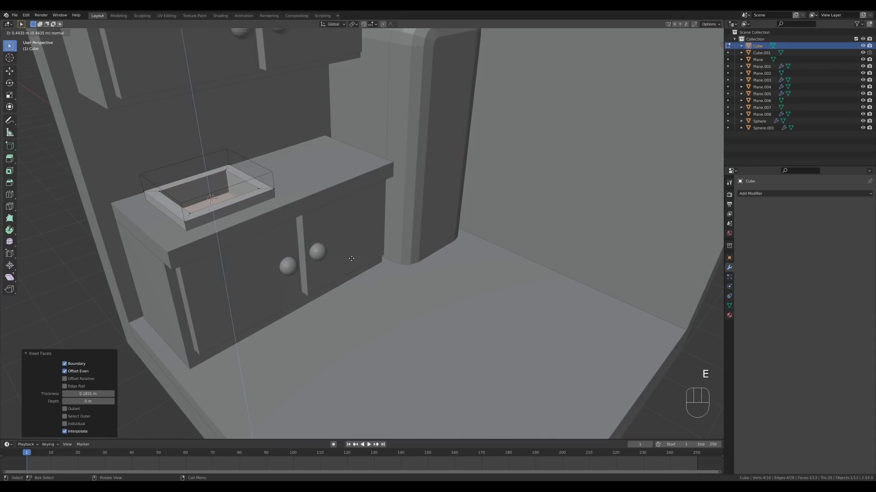
{"action": "left_click", "coordinate": [352, 269]}
{"action": "middle_click_drag", "start_coordinate": [294, 224], "coordinate": [312, 245]}
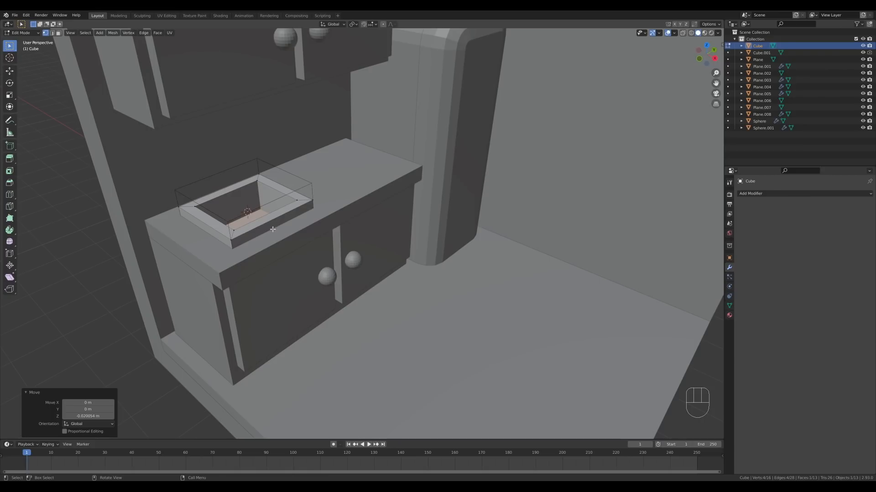
{"action": "key", "text": "Tab"}
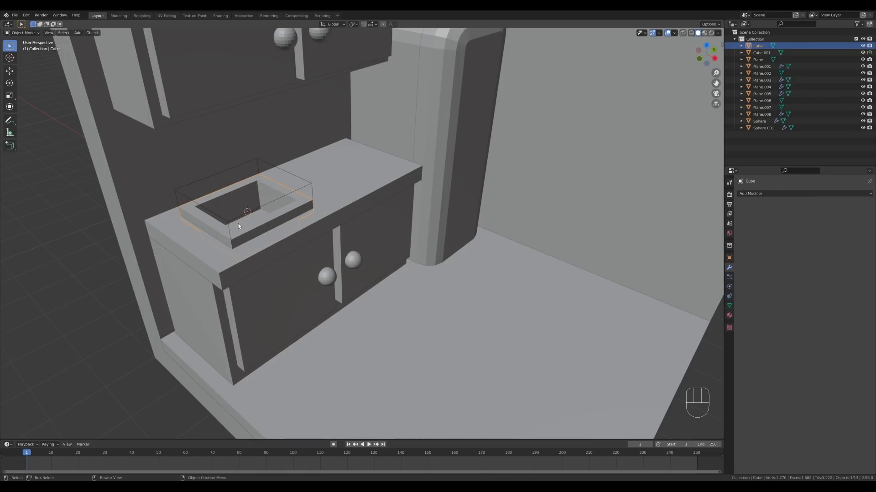
- Snap the 3D cursor to the middle of the sink's inner rim edge on the wall side, and return to Object Mode
{"action": "key", "text": "Tab"}
{"action": "key", "text": "2"}
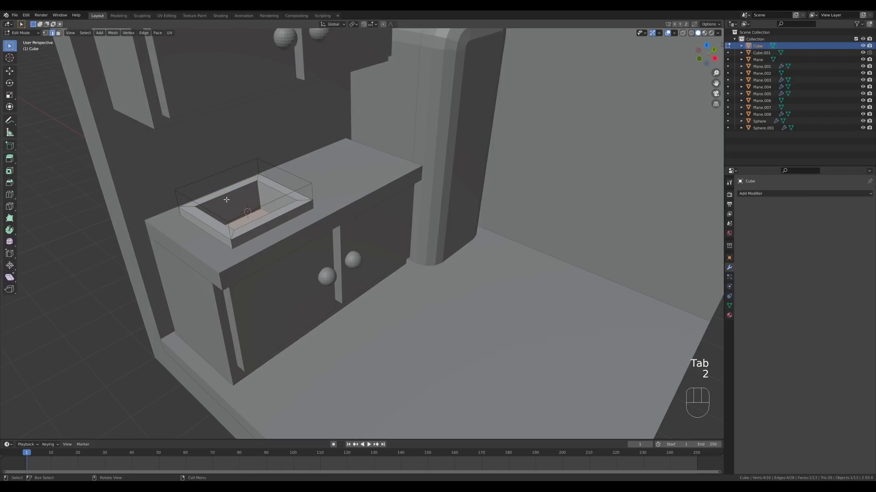
{"action": "left_click", "coordinate": [266, 186]}
{"action": "key", "text": "shift+s"}
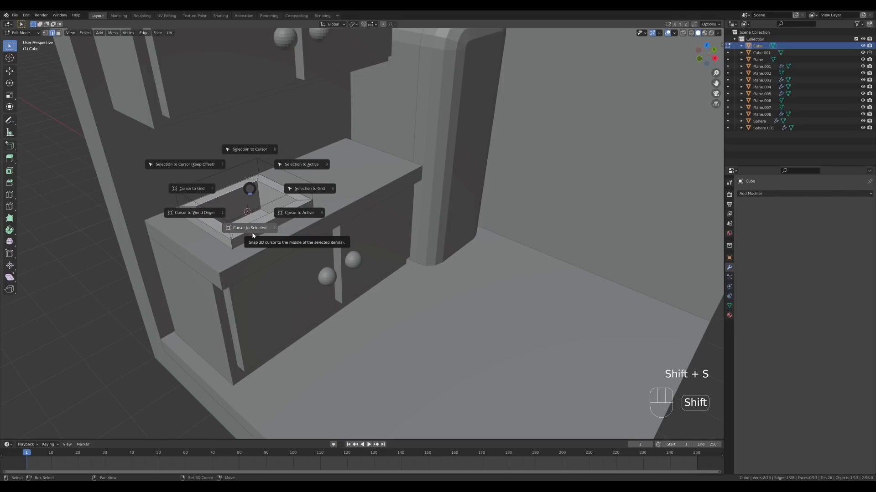
{"action": "left_click", "coordinate": [253, 234]}
{"action": "key", "text": "Tab"}
- Add a plane at the 3D cursor on the sink rim and scale its mesh to about 0.1
{"action": "key", "text": "shift+a"}
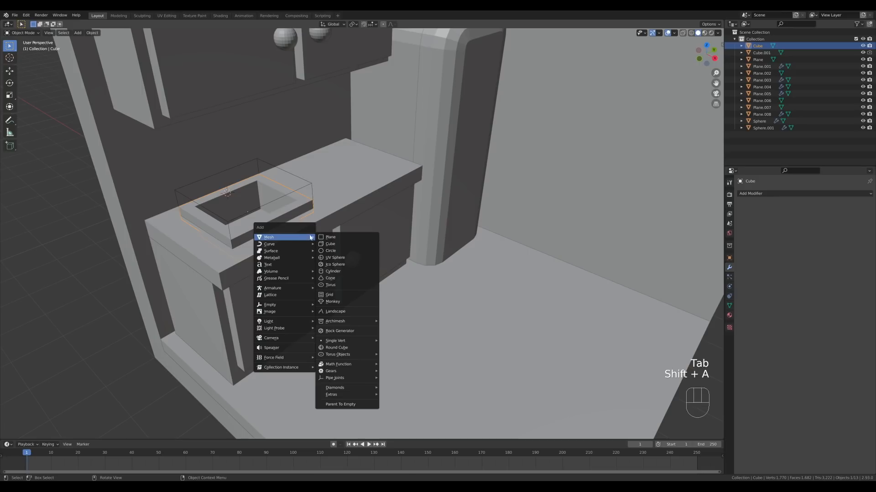
{"action": "left_click", "coordinate": [329, 237]}
{"action": "key", "text": "Tab"}
{"action": "key", "text": "s"}
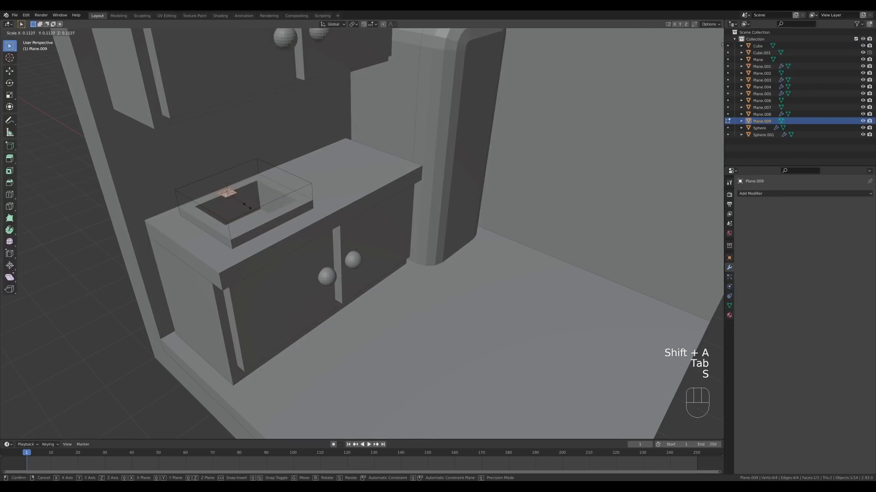
{"action": "left_click", "coordinate": [245, 205]}
{"action": "middle_click_drag", "start_coordinate": [256, 203], "coordinate": [275, 231]}
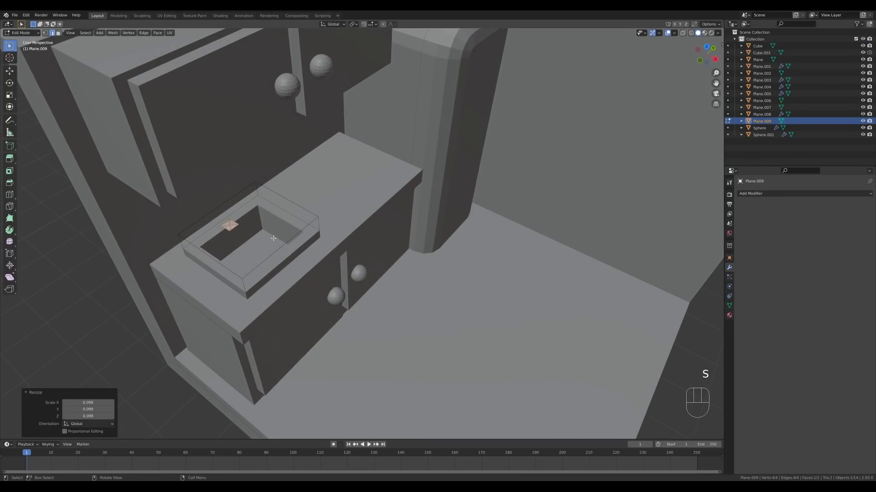
- Shift the small plane along Y on the sink rim and extrude it up about 0.63 m as the faucet post
{"action": "key", "text": "g"}
{"action": "key", "text": "y"}
{"action": "left_click", "coordinate": [273, 238]}
{"action": "middle_click_drag", "start_coordinate": [271, 262], "coordinate": [268, 248]}
{"action": "key", "text": "e"}
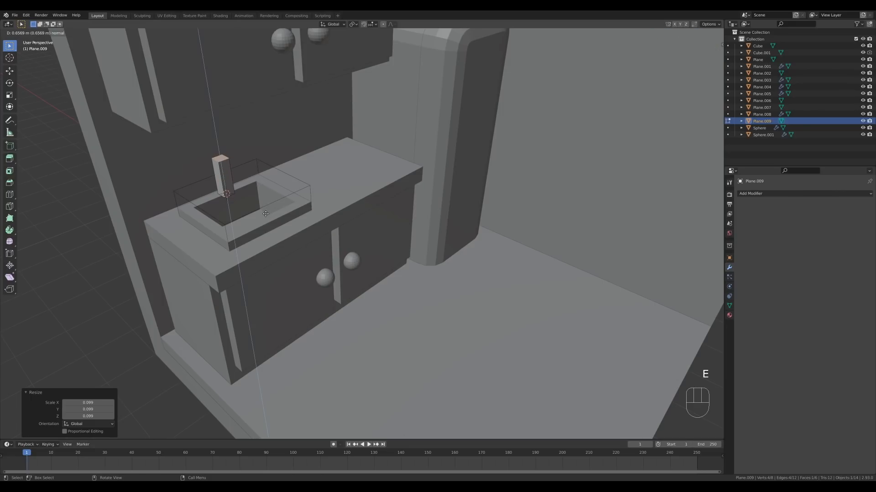
{"action": "left_click", "coordinate": [265, 215]}
- Add a loop cut near the faucet post's top, extrude the upper front face over the basin as a spout, and return to Object Mode
{"action": "key", "text": "ctrl+r"}
{"action": "left_click", "coordinate": [229, 180]}
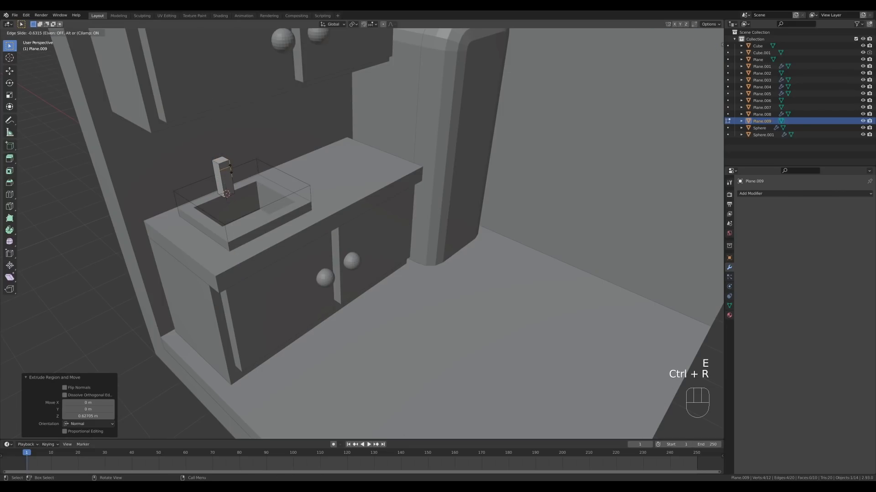
{"action": "left_click", "coordinate": [231, 169]}
{"action": "key", "text": "3"}
{"action": "left_click", "coordinate": [227, 166]}
{"action": "middle_click_drag", "start_coordinate": [245, 163], "coordinate": [275, 176]}
{"action": "key", "text": "e"}
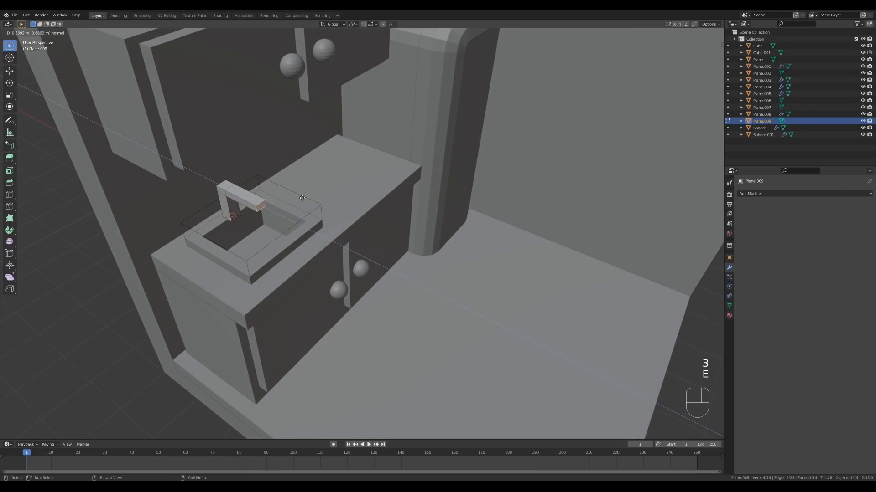
{"action": "left_click", "coordinate": [297, 194]}
{"action": "key", "text": "Tab"}
- Move the faucet about 0.1 m toward the wall along X and scale it to about 0.87
{"action": "key", "text": "g"}
{"action": "key", "text": "ctrl+z"}
{"action": "key", "text": "g"}
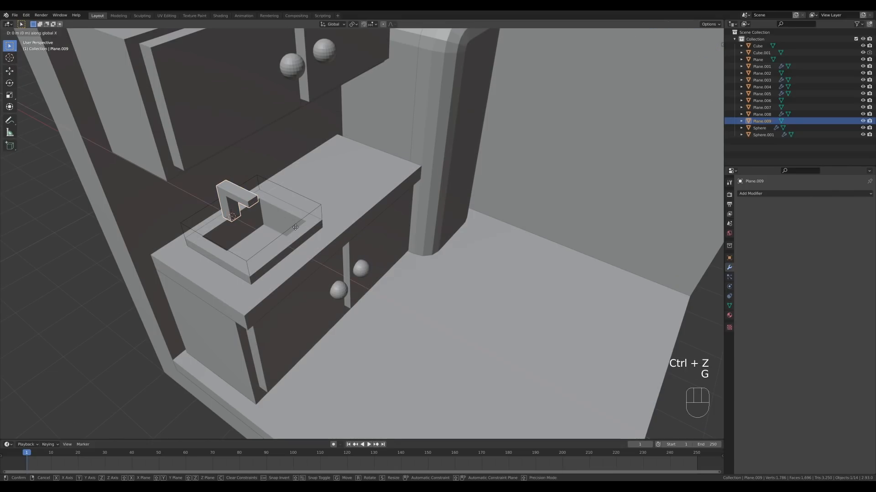
{"action": "key", "text": "x"}
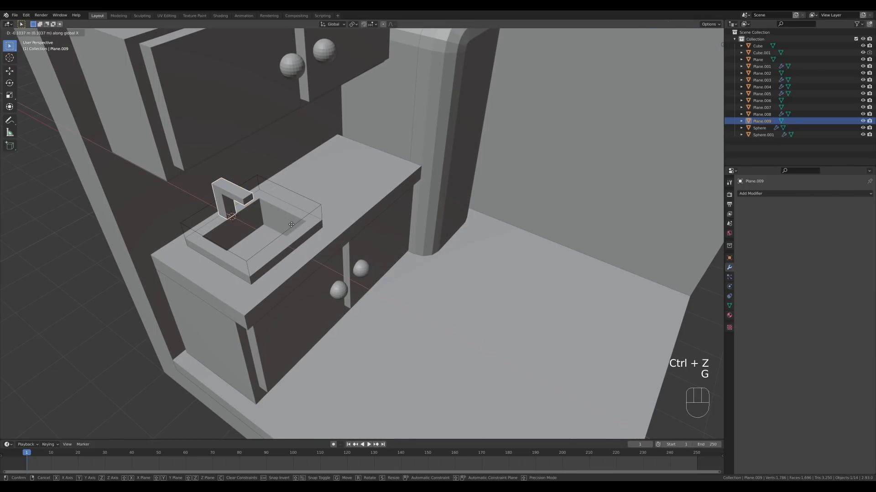
{"action": "left_click", "coordinate": [292, 224]}
{"action": "key", "text": "s"}
{"action": "left_click", "coordinate": [284, 220]}
{"action": "middle_click_drag", "start_coordinate": [413, 223], "coordinate": [370, 214]}
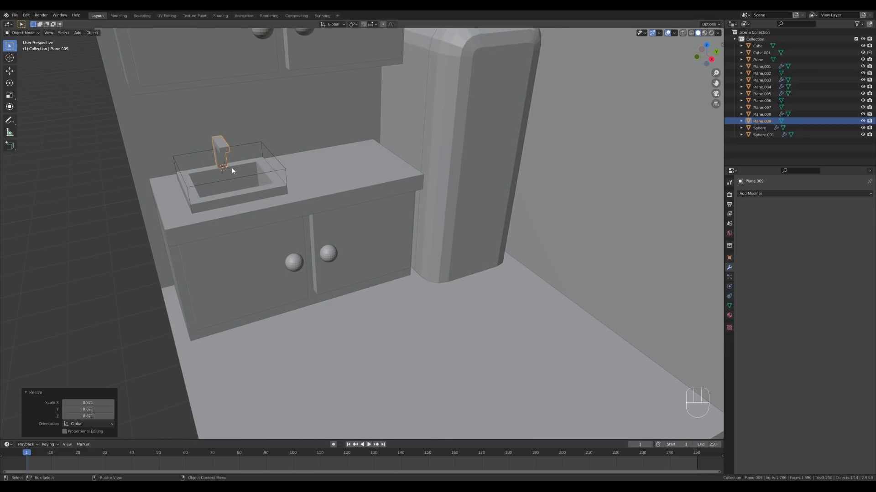
- Set snapping to Face with Align Rotation to Target, and snap a duplicate of the faucet onto the fridge door as a handle
{"action": "left_click", "coordinate": [371, 24]}
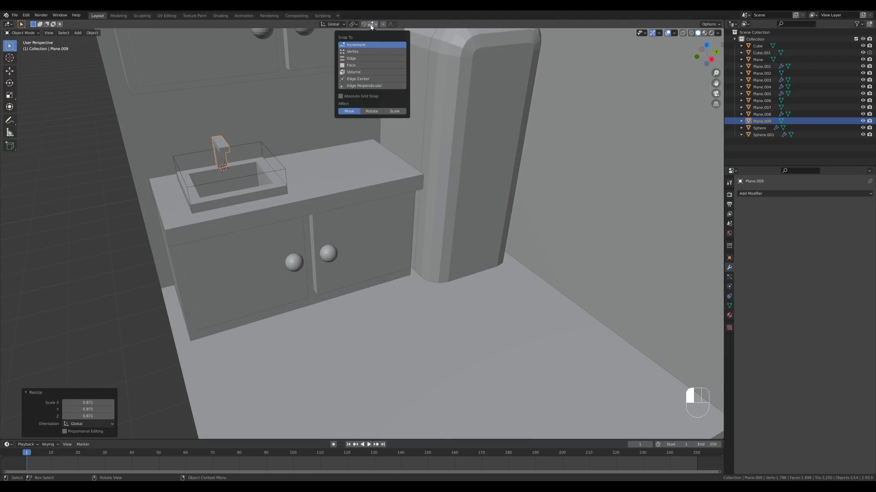
{"action": "left_click", "coordinate": [352, 66]}
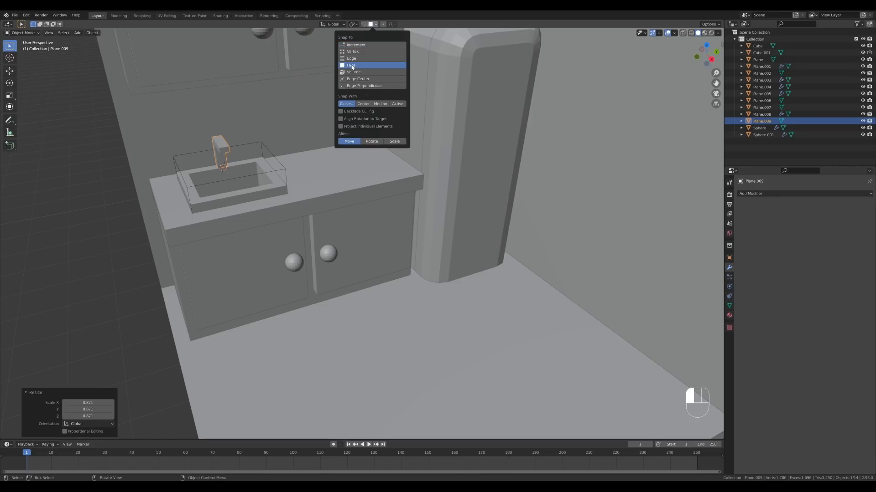
{"action": "left_click", "coordinate": [352, 120]}
{"action": "scroll", "coordinate": [240, 190], "scroll_direction": "down", "scroll_amount": 1}
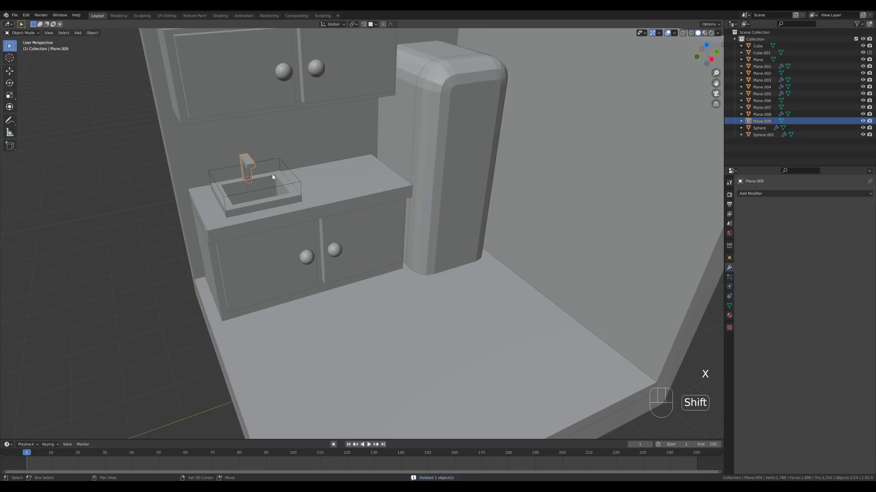
{"action": "key", "text": "shift+d"}
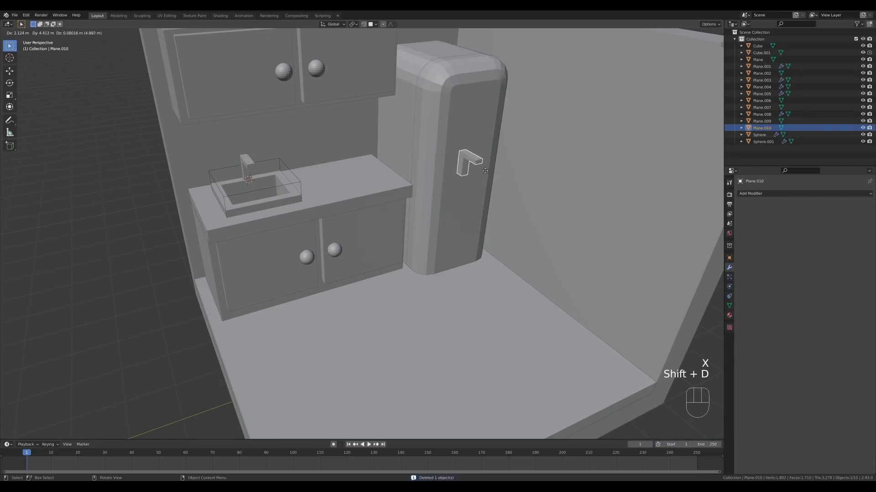
{"action": "key", "text": "ctrl"}
{"action": "left_click", "coordinate": [450, 181]}
{"action": "middle_click_drag", "start_coordinate": [451, 183], "coordinate": [471, 175]}
- Select the handle's outer grip section in X-ray display and move it about 0.3 m toward the fridge door along X
{"action": "key", "text": "Tab"}
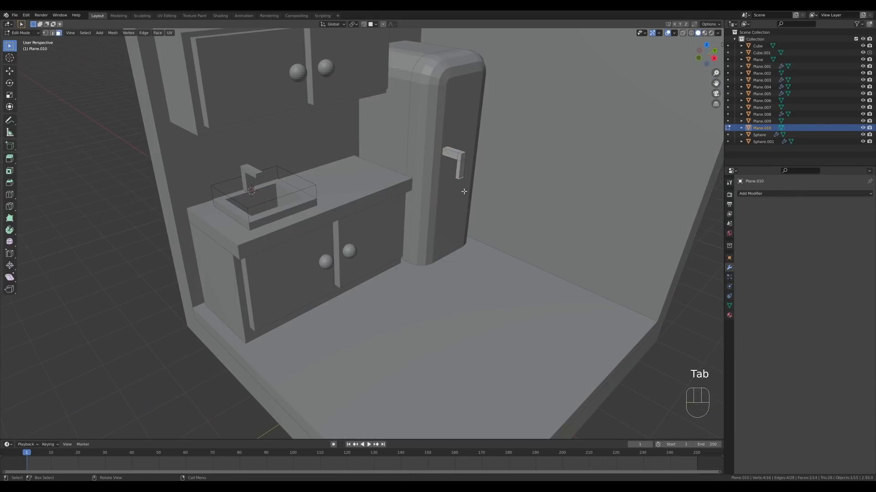
{"action": "key", "text": "z"}
{"action": "left_click", "coordinate": [470, 223]}
{"action": "middle_click_drag", "start_coordinate": [469, 228], "coordinate": [491, 227]}
{"action": "left_click_drag", "start_coordinate": [445, 128], "coordinate": [491, 188]}
{"action": "key", "text": "g"}
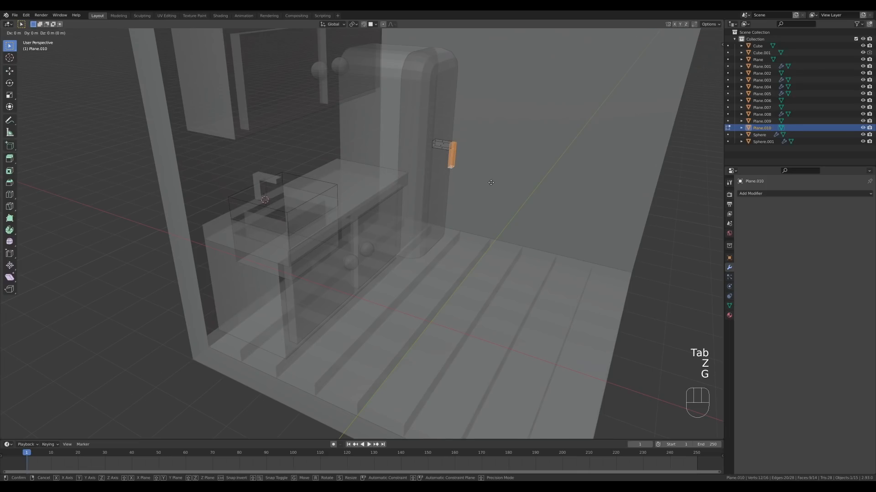
{"action": "key", "text": "x"}
{"action": "left_click", "coordinate": [480, 178]}
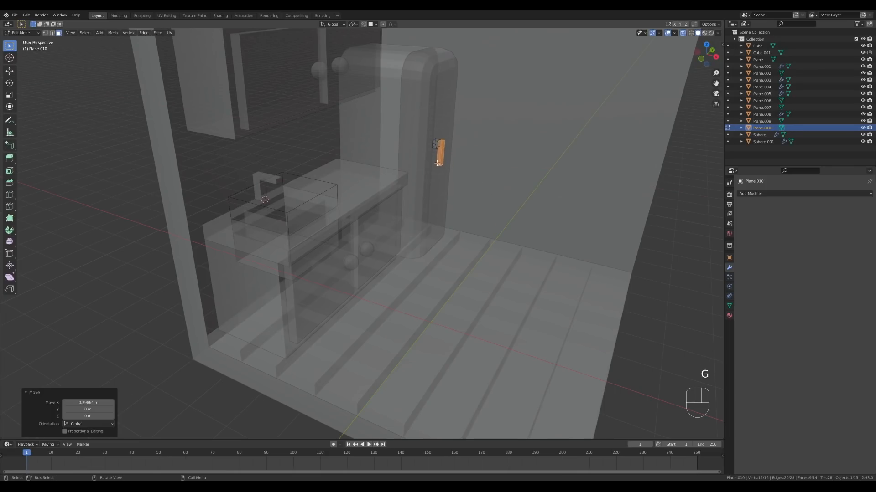
- Lengthen the handle's grip by moving its lower end down along Z, and return to Object Mode with solid shading
{"action": "key", "text": "g"}
{"action": "key", "text": "z"}
{"action": "left_click", "coordinate": [462, 189]}
{"action": "key", "text": "Tab"}
{"action": "middle_click_drag", "start_coordinate": [540, 196], "coordinate": [500, 213]}
{"action": "key", "text": "z"}
{"action": "left_click", "coordinate": [532, 248]}
{"action": "scroll", "coordinate": [529, 243], "scroll_direction": "down", "scroll_amount": 1}
{"action": "scroll", "coordinate": [501, 211], "scroll_direction": "down", "scroll_amount": 1}
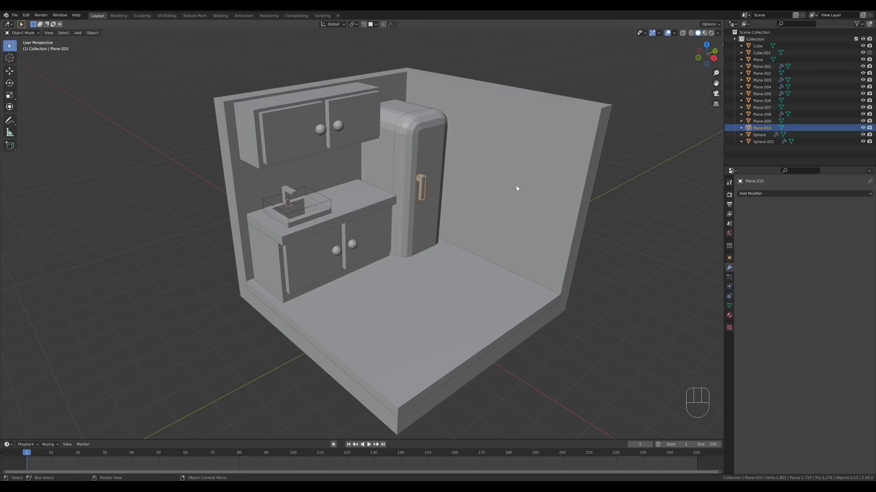
- Place the 3D cursor on the bare wall beside the fridge, add a cube there, and enter Edit Mode
{"action": "right_click", "coordinate": [517, 173], "text": "shift"}
{"action": "key", "text": "shift+a"}
{"action": "mouse_move", "coordinate": [590, 177]}
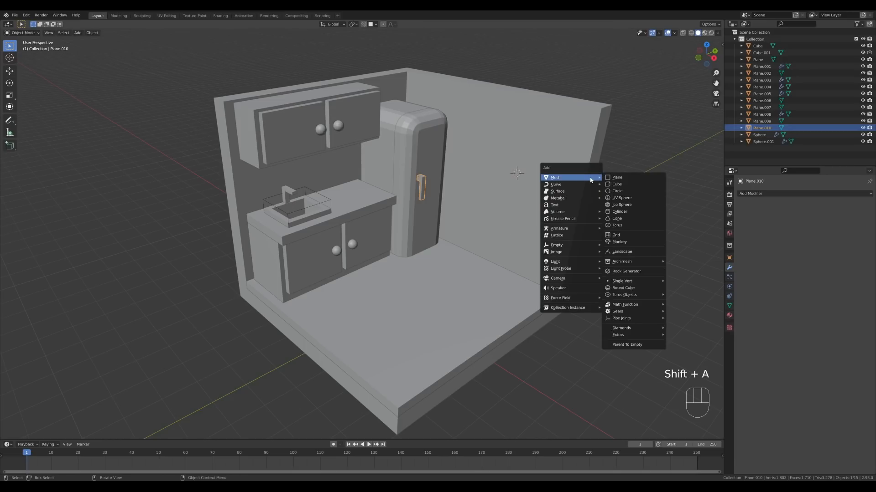
{"action": "left_click", "coordinate": [623, 185]}
{"action": "key", "text": "Tab"}
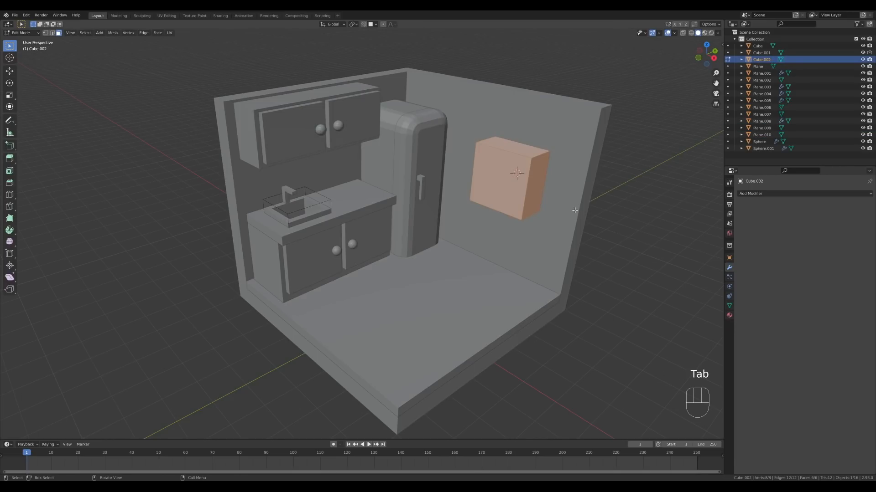
- Scale the cube's mesh to about 1.2, stretch it about 1.4 along Z, adjust its X size, and return to Object Mode
{"action": "key", "text": "s"}
{"action": "key", "text": "s"}
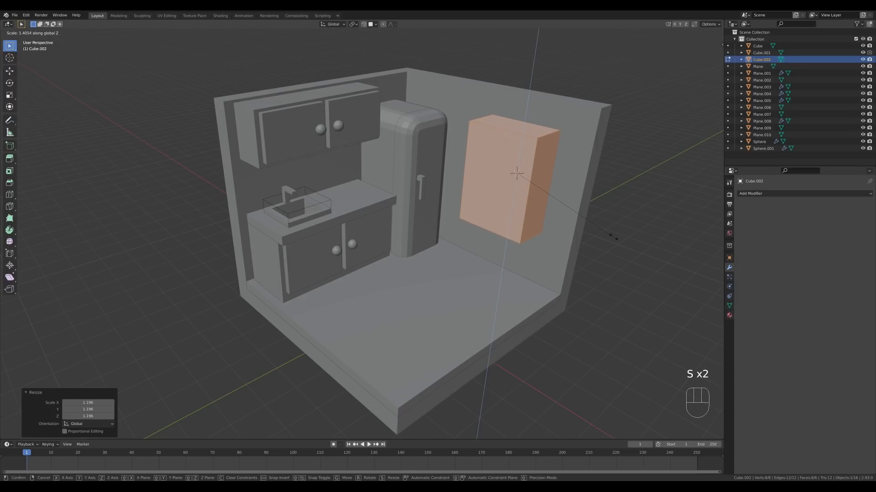
{"action": "left_click", "coordinate": [611, 237]}
{"action": "key", "text": "s"}
{"action": "key", "text": "x"}
{"action": "left_click", "coordinate": [614, 237]}
{"action": "key", "text": "Tab"}
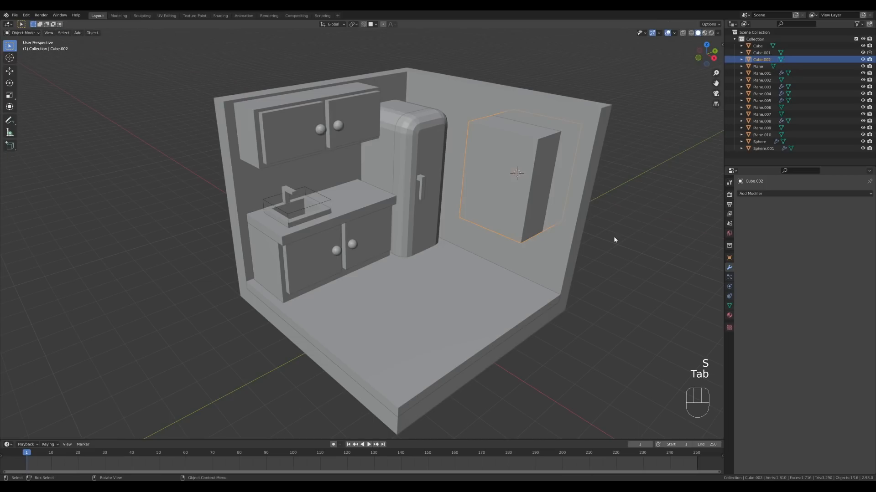
- Raise the scaled wall cube about 0.26 m along Z
{"action": "key", "text": "g"}
{"action": "key", "text": "z"}
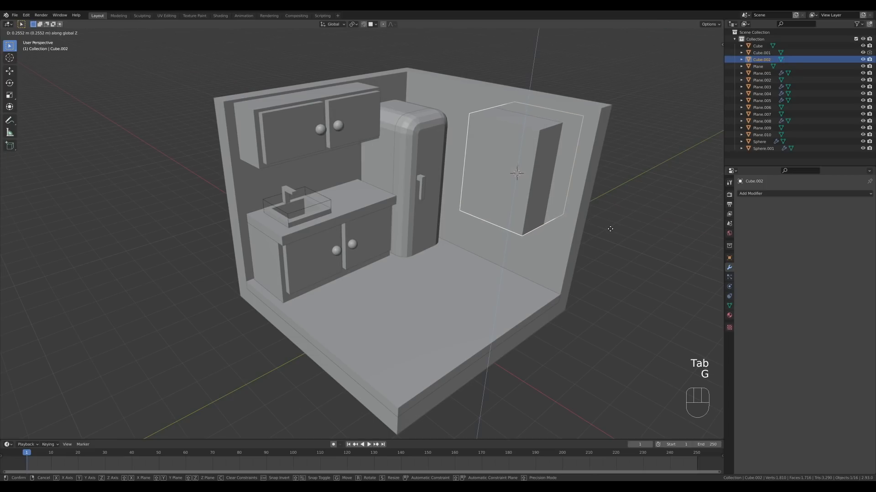
{"action": "left_click", "coordinate": [611, 230]}
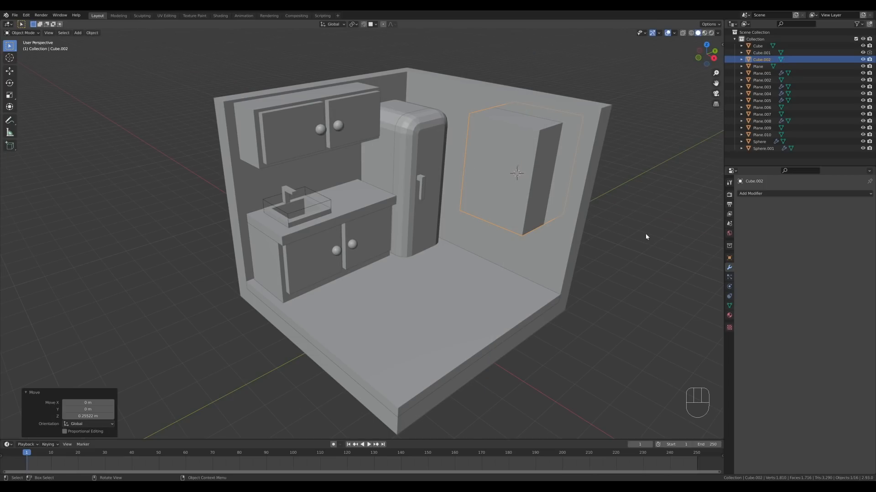
- Duplicate the wall cube's front face in place, separate the copy into its own object, and return to Object Mode
{"action": "key", "text": "Tab"}
{"action": "key", "text": "3"}
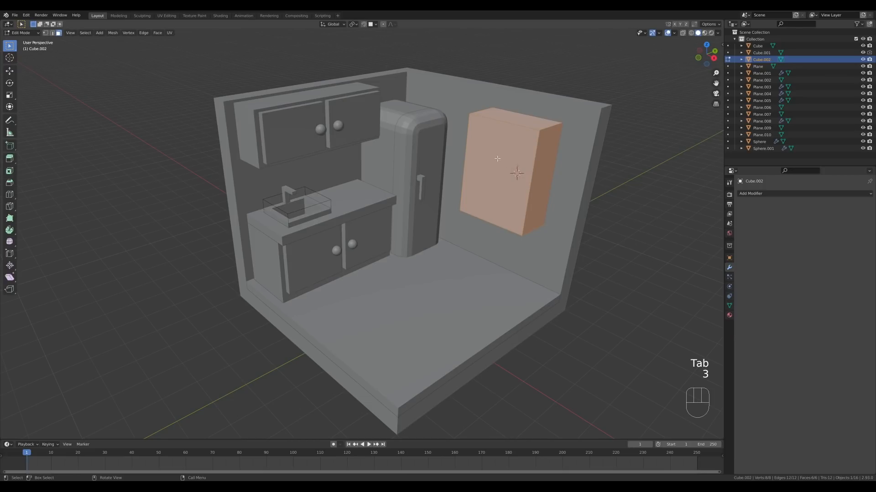
{"action": "left_click", "coordinate": [497, 177]}
{"action": "key", "text": "shift+d"}
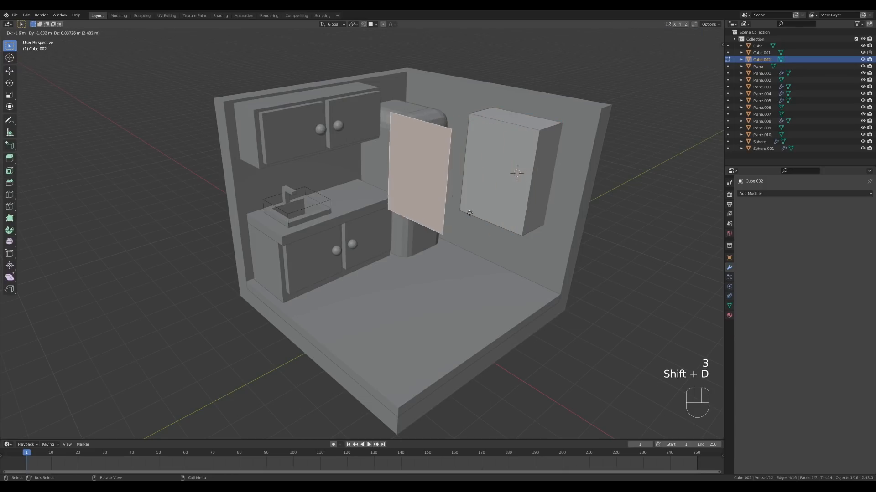
{"action": "right_click", "coordinate": [512, 237]}
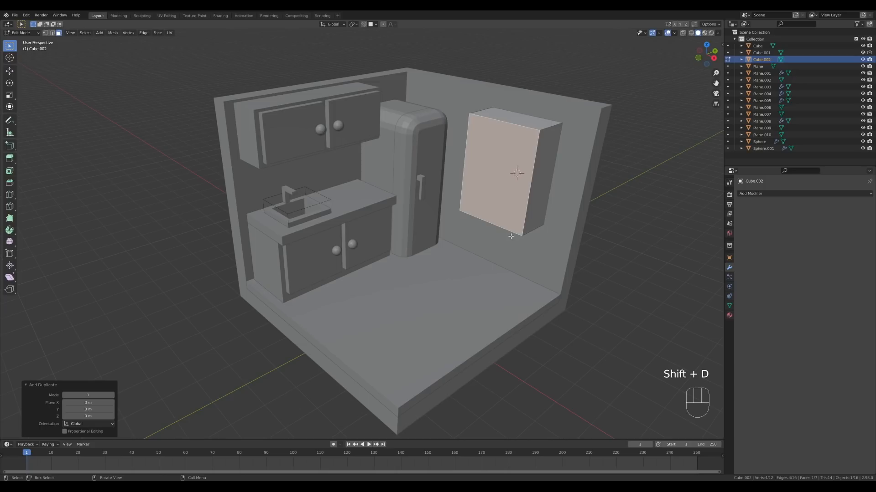
{"action": "key", "text": "p"}
{"action": "left_click", "coordinate": [604, 290]}
{"action": "key", "text": "Tab"}
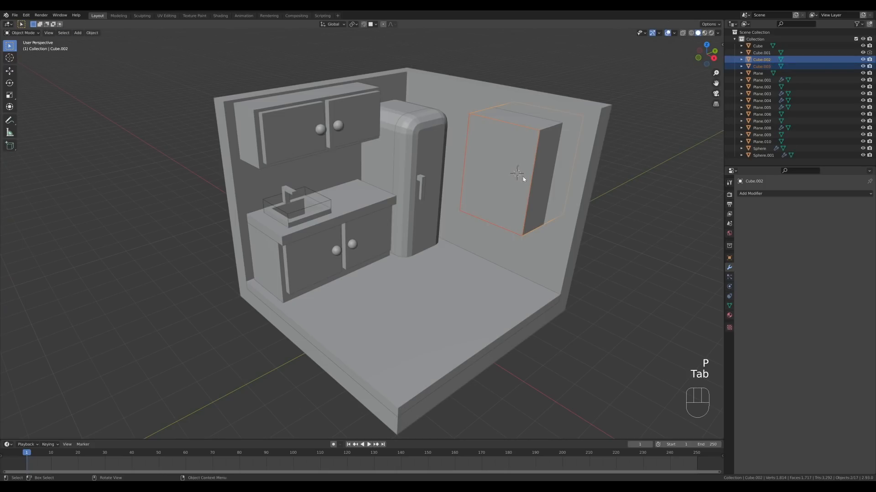
- Cut a window opening in the room wall by subtracting the cube from it with a Boolean difference
{"action": "left_click", "coordinate": [551, 132]}
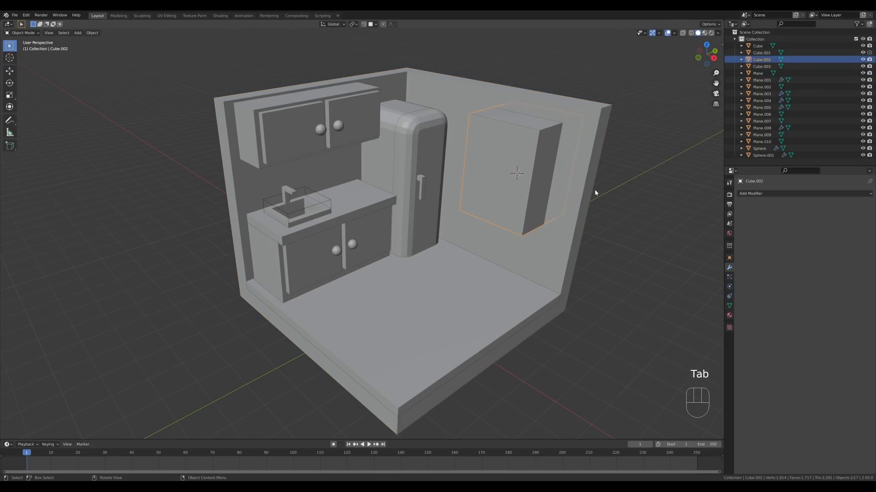
{"action": "left_click", "coordinate": [600, 128], "text": "shift"}
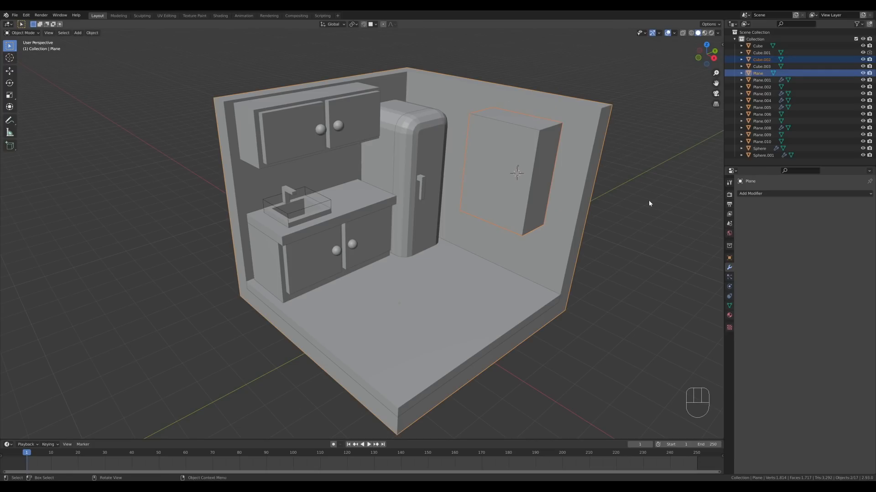
{"action": "key", "text": "ctrl+KP_Subtract"}
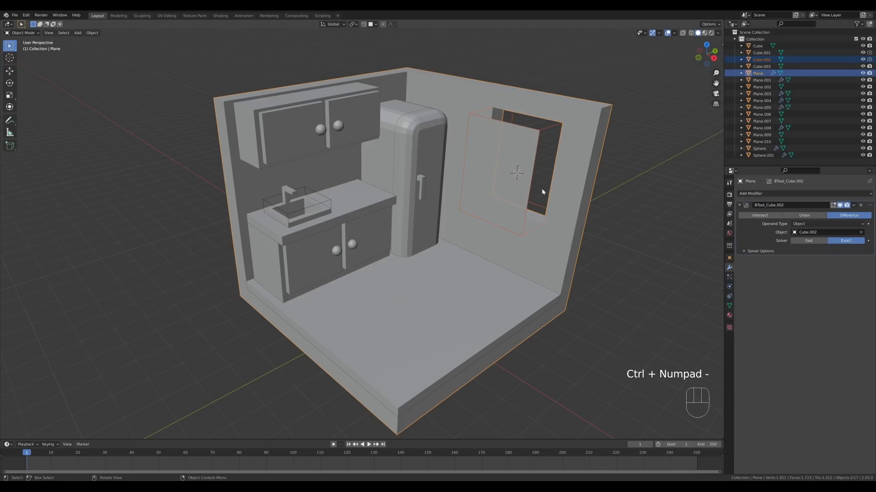
- Move the separated panel's face about 1.44 m along Y into the window opening in Edit Mode
{"action": "left_click", "coordinate": [543, 166]}
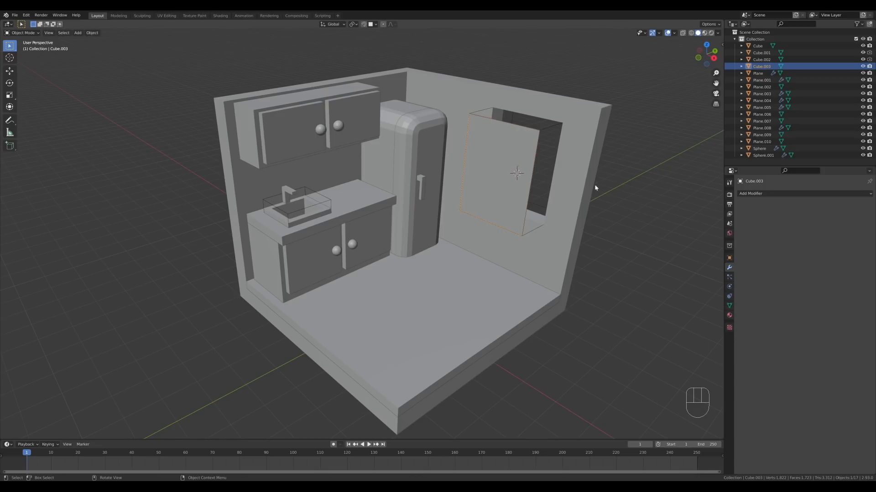
{"action": "mouse_move", "coordinate": [594, 185]}
{"action": "middle_mouse_down"}
{"action": "mouse_move", "coordinate": [600, 178]}
{"action": "mouse_move", "coordinate": [607, 188]}
{"action": "middle_mouse_up"}
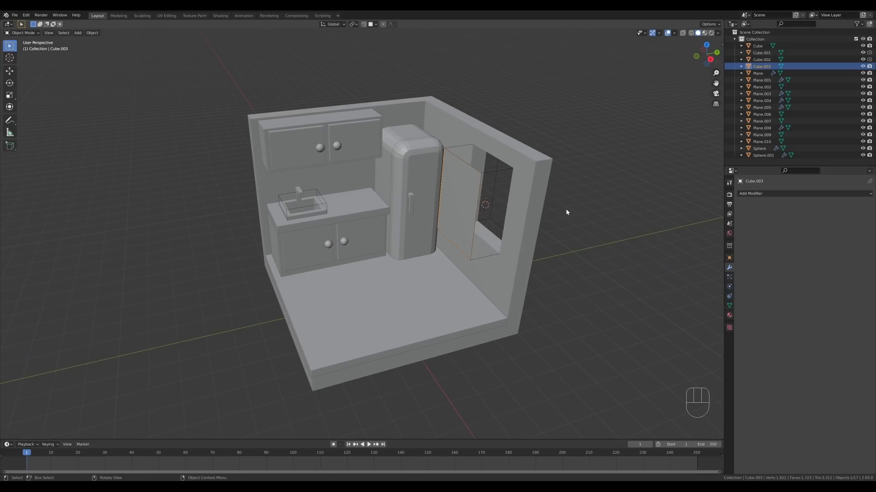
{"action": "key", "text": "Tab"}
{"action": "key", "text": "a"}
{"action": "key", "text": "g"}
{"action": "key", "text": "y"}
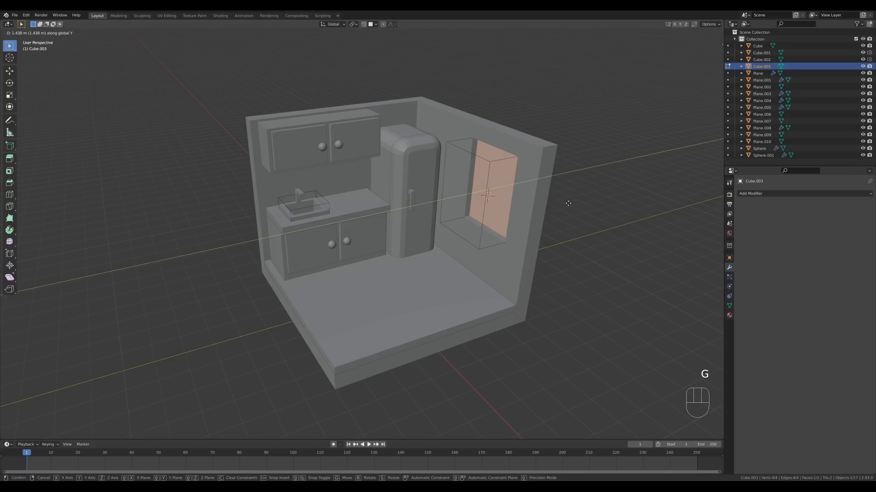
{"action": "key", "text": "ctrl+z"}
{"action": "key", "text": "ctrl+z"}
- Inset the window panel's face about 0.24 m and extrude the inner face about 0.15 m inward to form a frame
{"action": "key", "text": "i"}
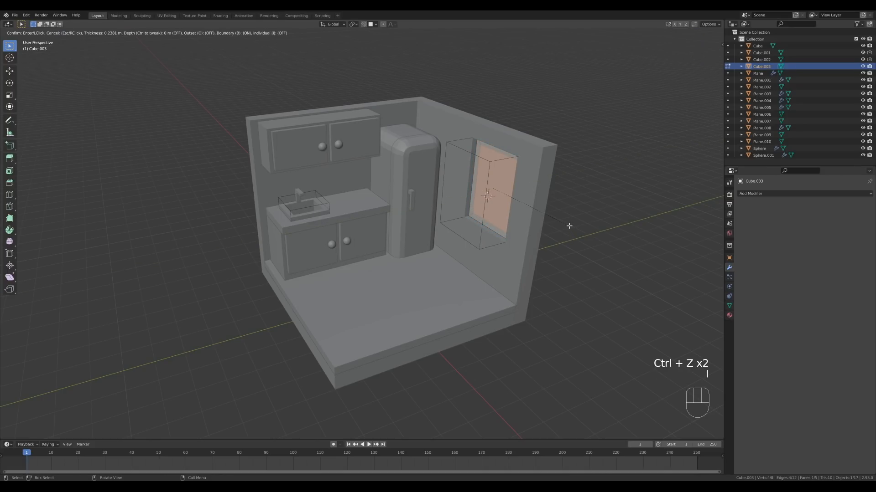
{"action": "left_click", "coordinate": [569, 225]}
{"action": "key", "text": "e"}
{"action": "left_click", "coordinate": [572, 221]}
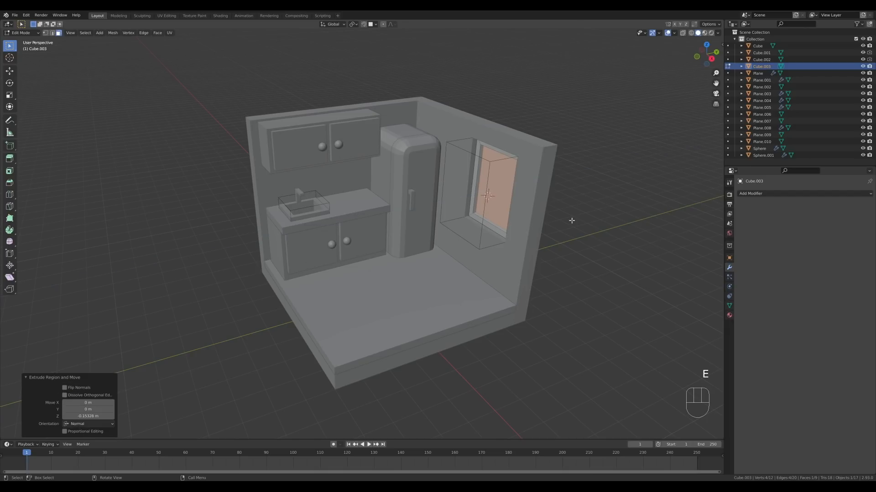
- Add a centered horizontal loop cut across the window panel, splitting the glass area into upper and lower panes
{"action": "middle_click_drag", "start_coordinate": [570, 220], "coordinate": [502, 226], "text": "shift"}
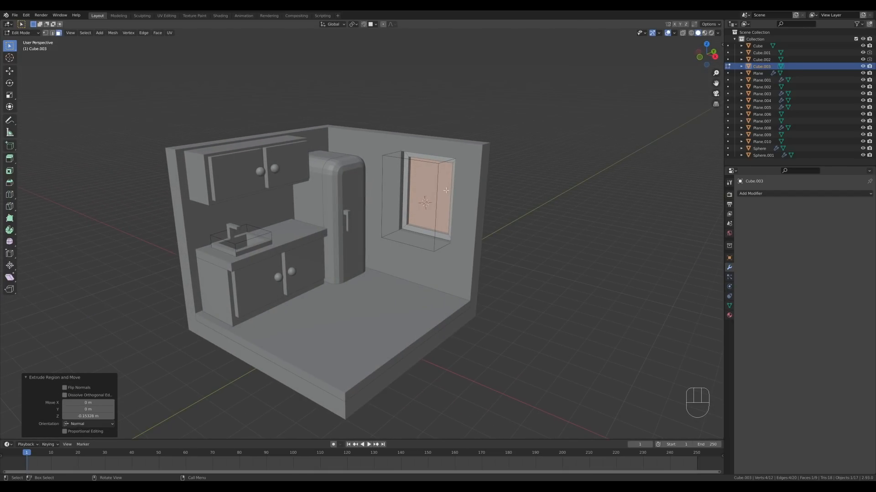
{"action": "key", "text": "ctrl+r"}
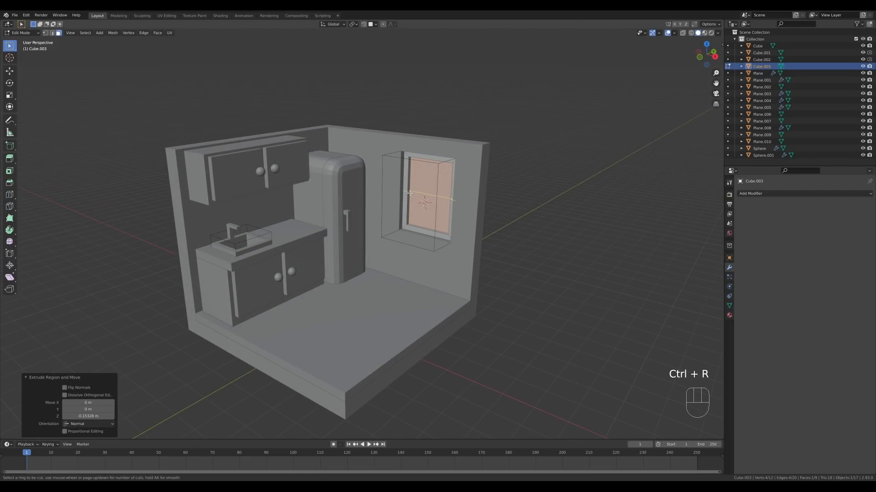
{"action": "left_click", "coordinate": [409, 192]}
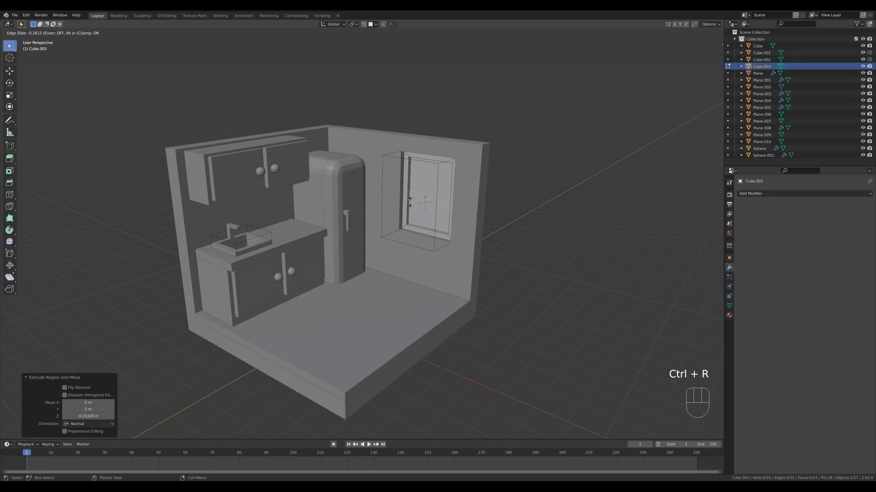
{"action": "right_click", "coordinate": [457, 164]}
- Extrude the window's lower pane face about 0.17 m inward to recess it behind the upper pane
{"action": "key", "text": "3"}
{"action": "left_click", "coordinate": [436, 201]}
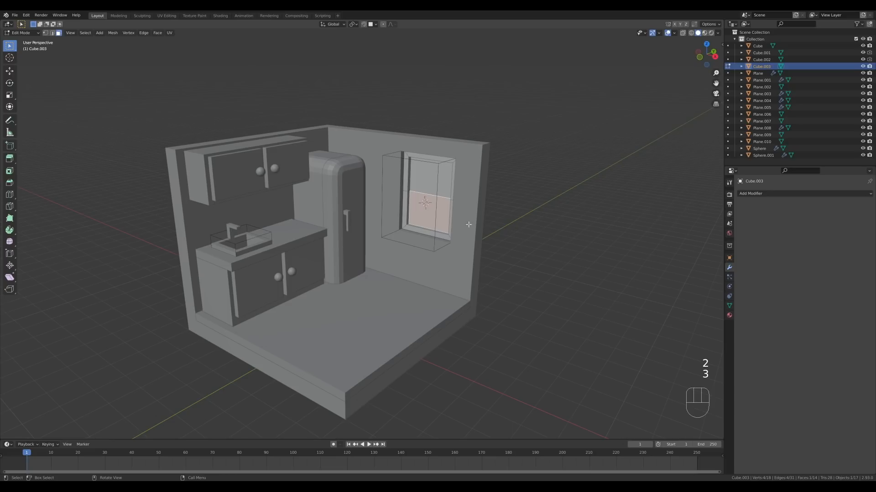
{"action": "middle_click_drag", "start_coordinate": [517, 225], "coordinate": [506, 227]}
{"action": "key", "text": "e"}
{"action": "left_click", "coordinate": [513, 225]}
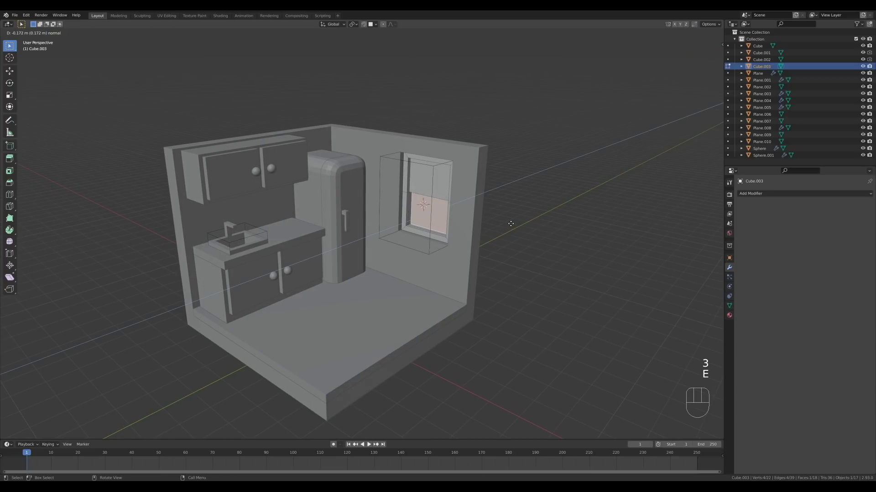
- Inset the window's upper pane about 0.15 m, extrude it about 0.18 m inward, and return to Object Mode
{"action": "left_click", "coordinate": [419, 182]}
{"action": "key", "text": "i"}
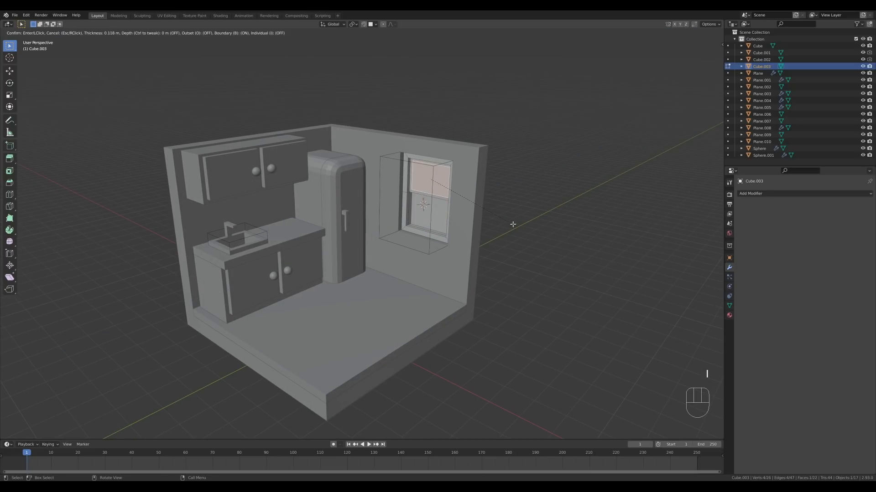
{"action": "left_click", "coordinate": [513, 219]}
{"action": "key", "text": "e"}
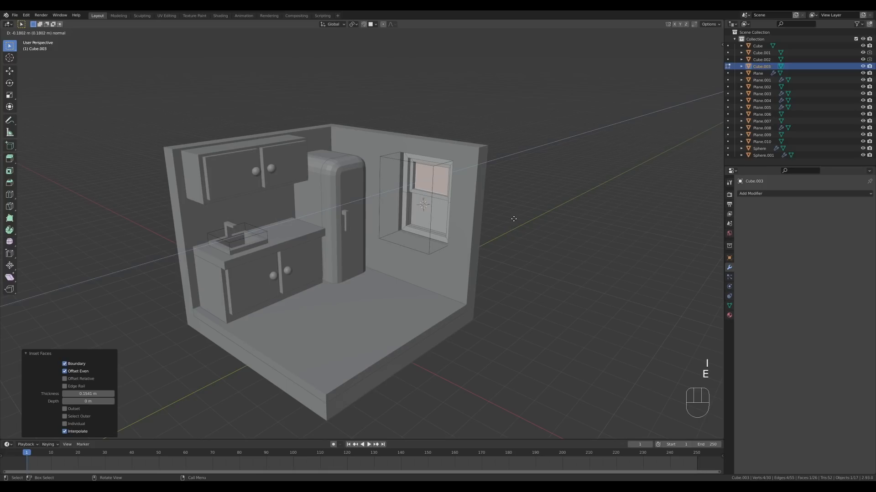
{"action": "left_click", "coordinate": [513, 219]}
{"action": "key", "text": "Tab"}
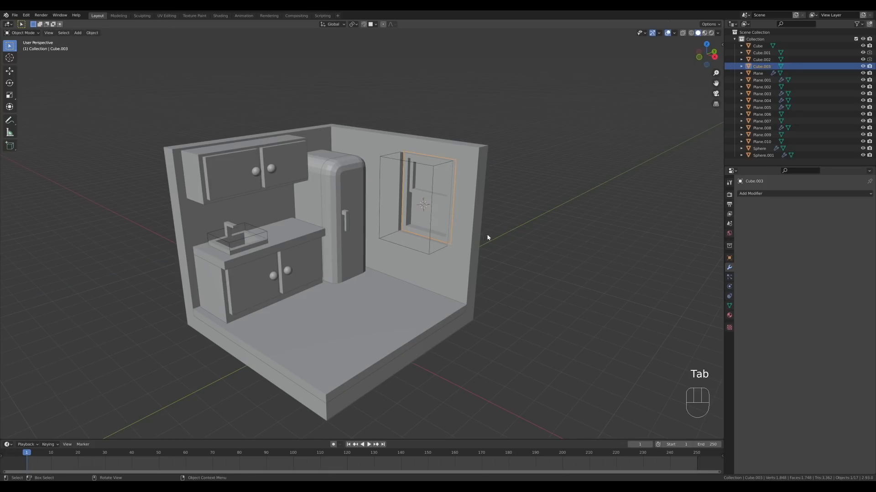
- Duplicate the bottom front edge of the window frame in place and separate the copy into its own object
{"action": "mouse_move", "coordinate": [487, 238]}
{"action": "middle_mouse_down"}
{"action": "mouse_move", "coordinate": [500, 233]}
{"action": "mouse_move", "coordinate": [485, 234]}
{"action": "mouse_move", "coordinate": [490, 243]}
{"action": "middle_mouse_up"}
{"action": "key", "text": "Tab"}
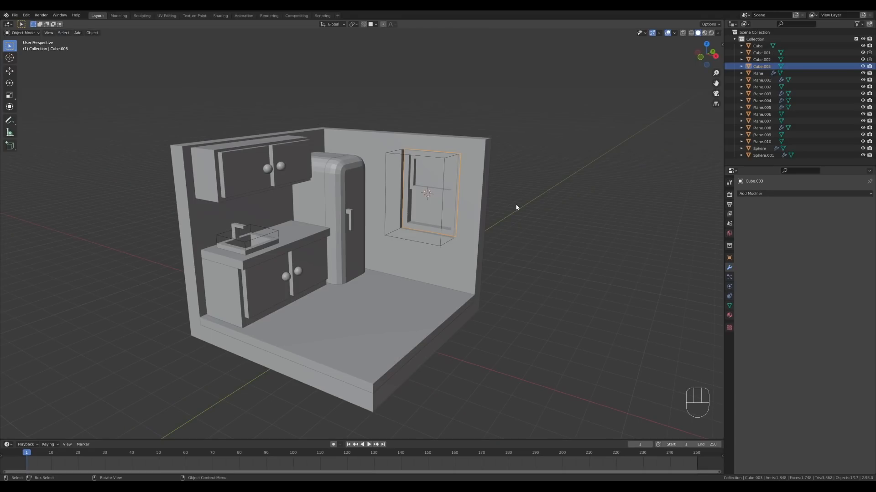
{"action": "middle_click_drag", "start_coordinate": [517, 207], "coordinate": [463, 249]}
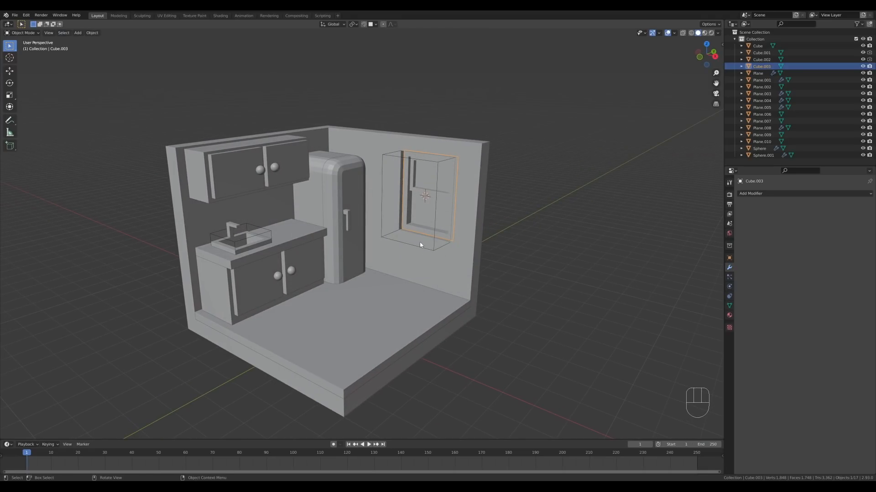
{"action": "key", "text": "Tab"}
{"action": "key", "text": "2"}
{"action": "key", "text": "shift+d"}
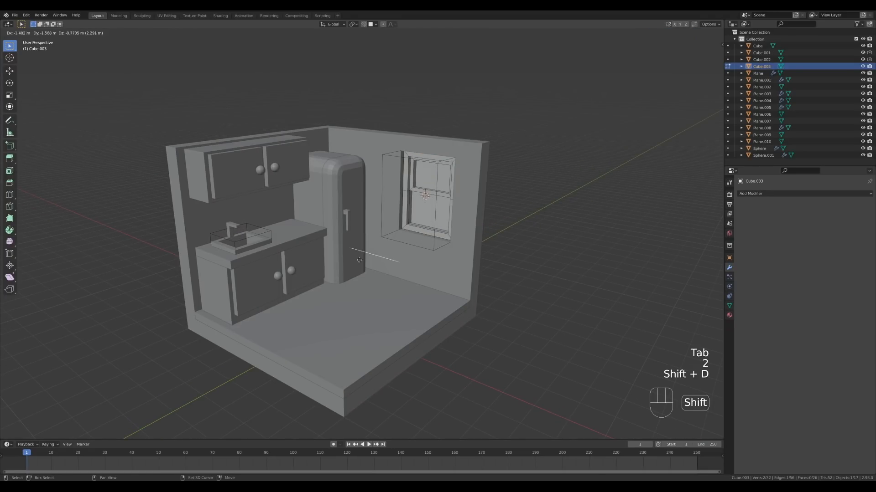
{"action": "right_click", "coordinate": [392, 245]}
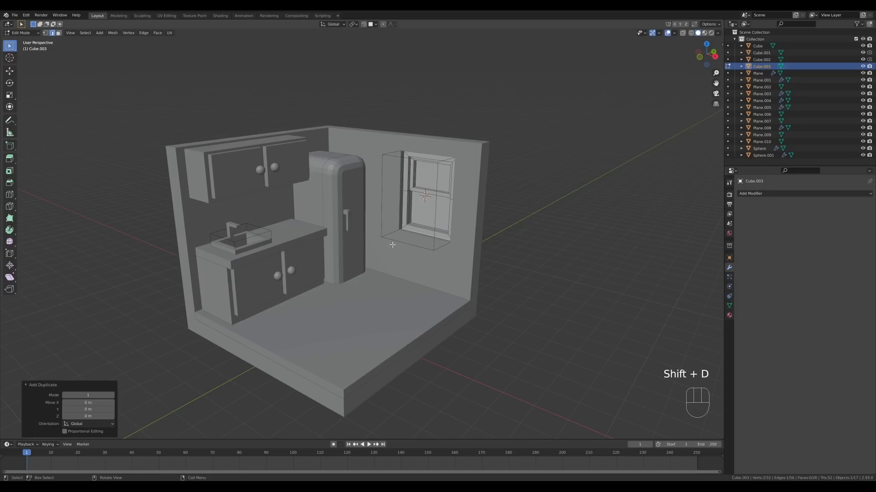
{"action": "key", "text": "p"}
{"action": "left_click", "coordinate": [484, 276]}
{"action": "key", "text": "Tab"}
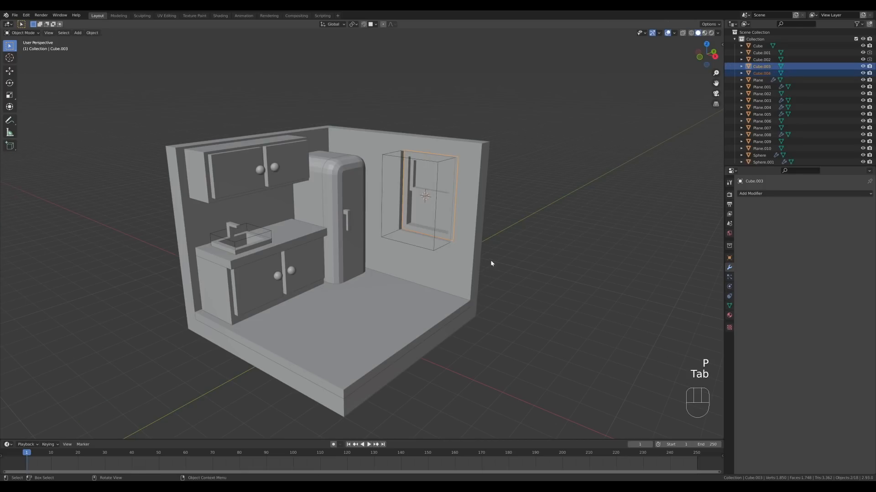
- Extrude the separated window edge along negative Y into the room to form a flat sill surface
{"action": "middle_click_drag", "start_coordinate": [427, 236], "coordinate": [430, 232]}
{"action": "left_click", "coordinate": [428, 231]}
{"action": "left_click", "coordinate": [428, 231]}
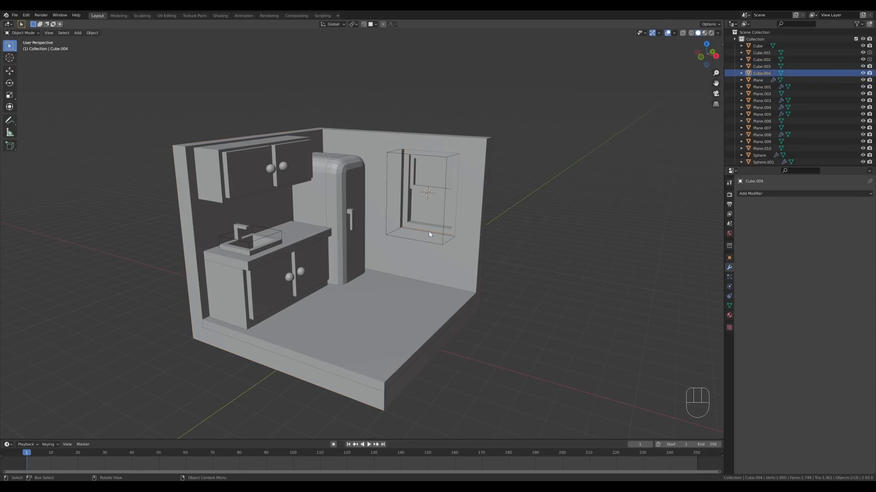
{"action": "middle_click_drag", "start_coordinate": [483, 228], "coordinate": [533, 229]}
{"action": "key", "text": "Tab"}
{"action": "key", "text": "a"}
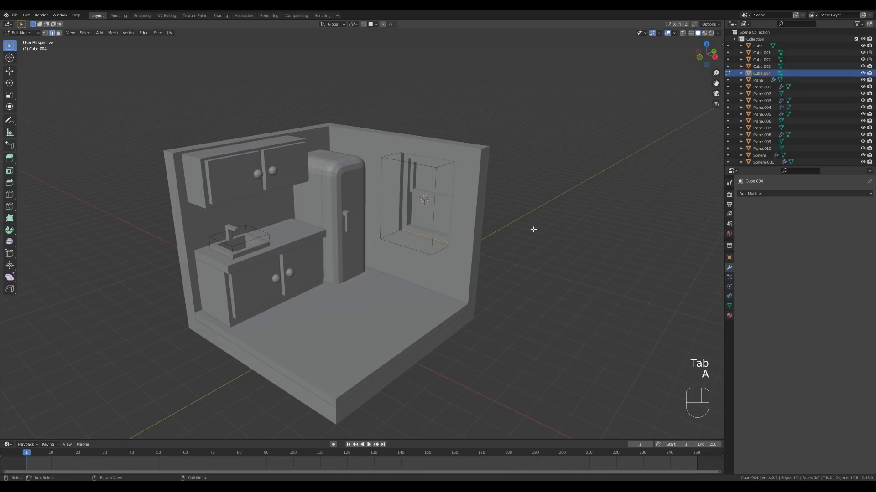
{"action": "key", "text": "e"}
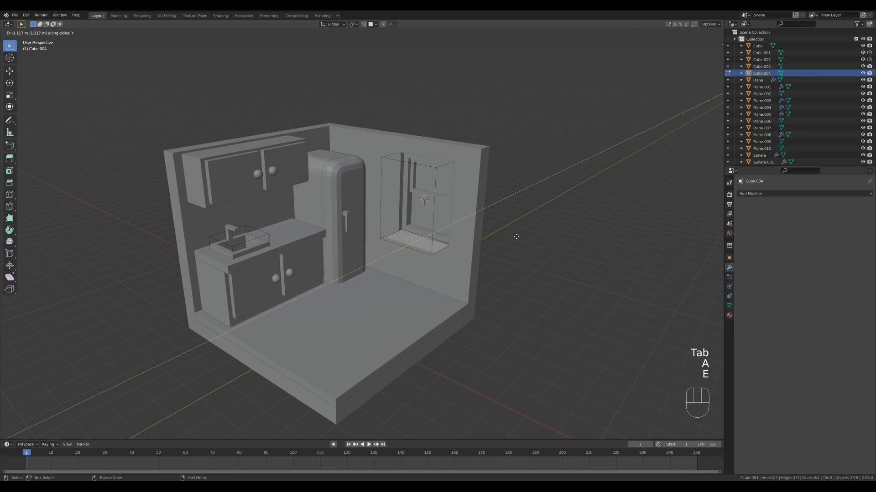
{"action": "left_click", "coordinate": [520, 234]}
- Extrude the whole sill about 0.29 m downward, recalculate its normals outward, and deselect it in Object Mode
{"action": "key", "text": "a"}
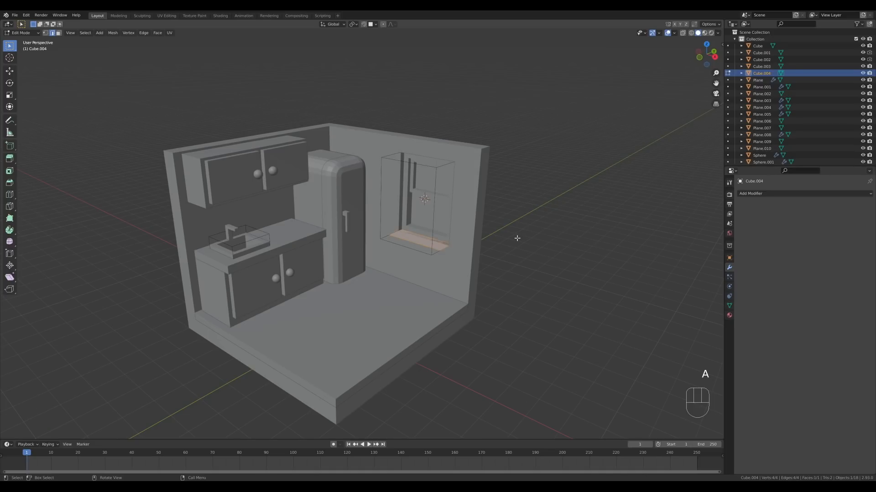
{"action": "key", "text": "e"}
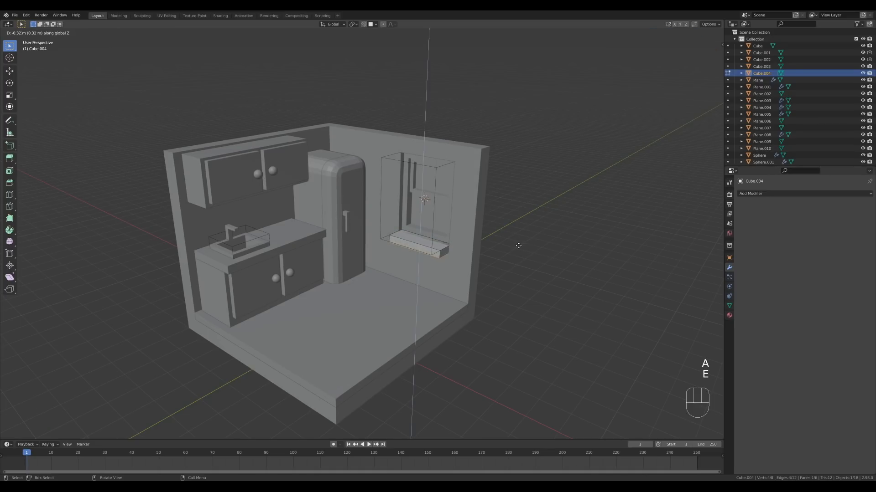
{"action": "left_click", "coordinate": [518, 245]}
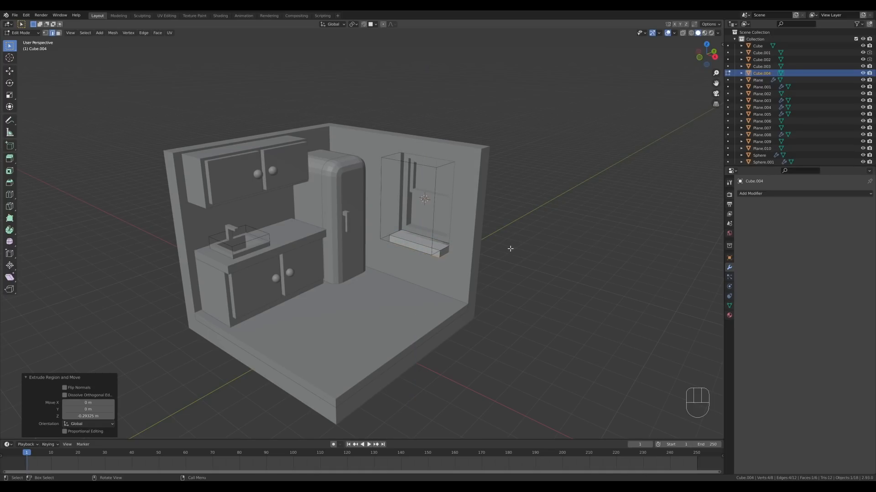
{"action": "key", "text": "a"}
{"action": "key", "text": "shift+n"}
{"action": "key", "text": "Tab"}
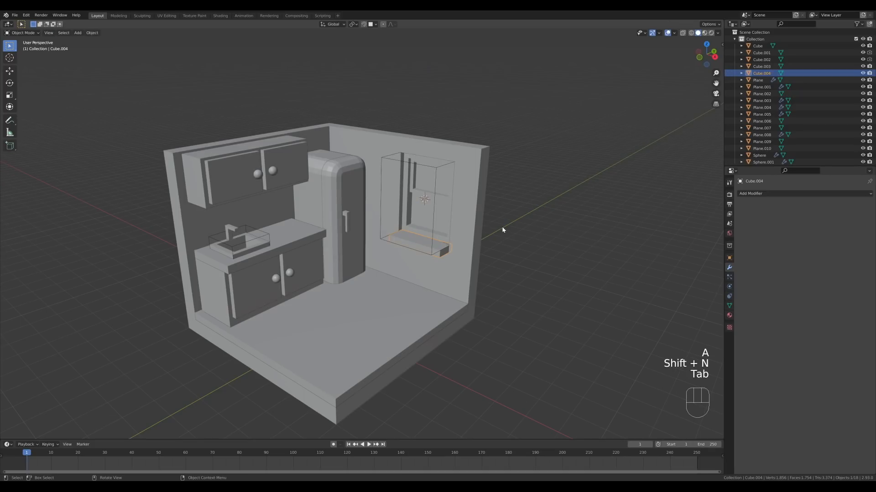
{"action": "left_click", "coordinate": [532, 223]}
- Place the 3D cursor on the open floor in front of the cabinets and add a 2 m plane there
{"action": "middle_click_drag", "start_coordinate": [494, 294], "coordinate": [516, 315]}
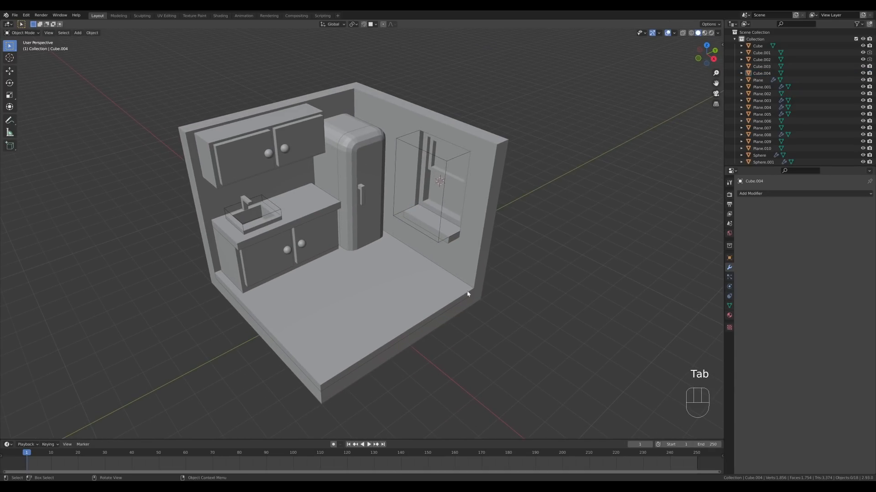
{"action": "key", "text": "shift"}
{"action": "right_click", "coordinate": [340, 322], "text": "shift"}
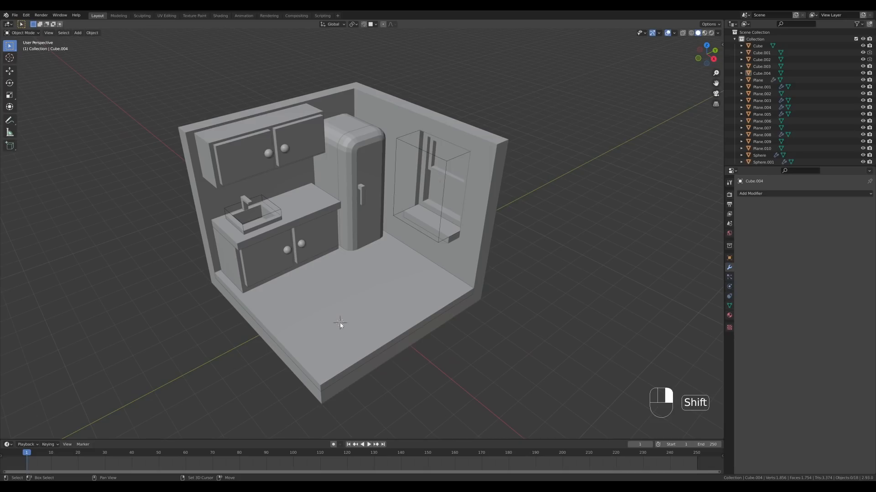
{"action": "key", "text": "shift+a"}
{"action": "mouse_move", "coordinate": [426, 322]}
{"action": "left_click", "coordinate": [475, 155]}
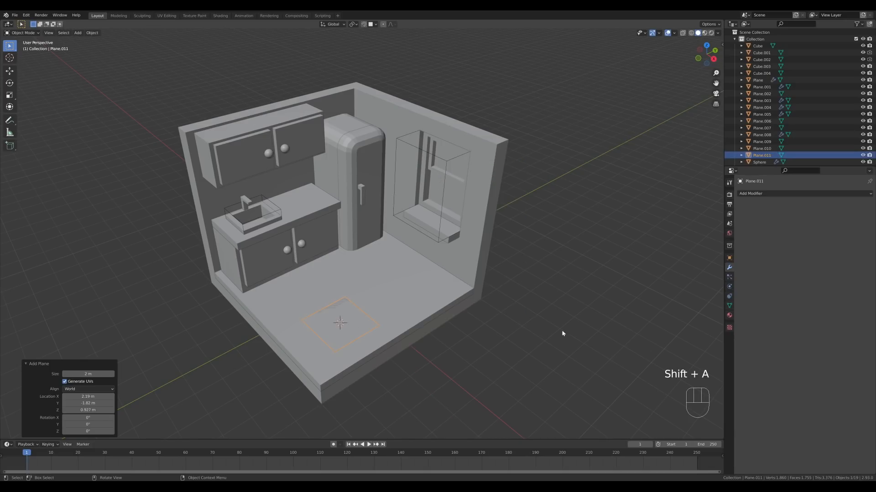
- Stretch the new floor plane along Y and enlarge it slightly along X in Edit Mode to make a rectangle
{"action": "key", "text": "Tab"}
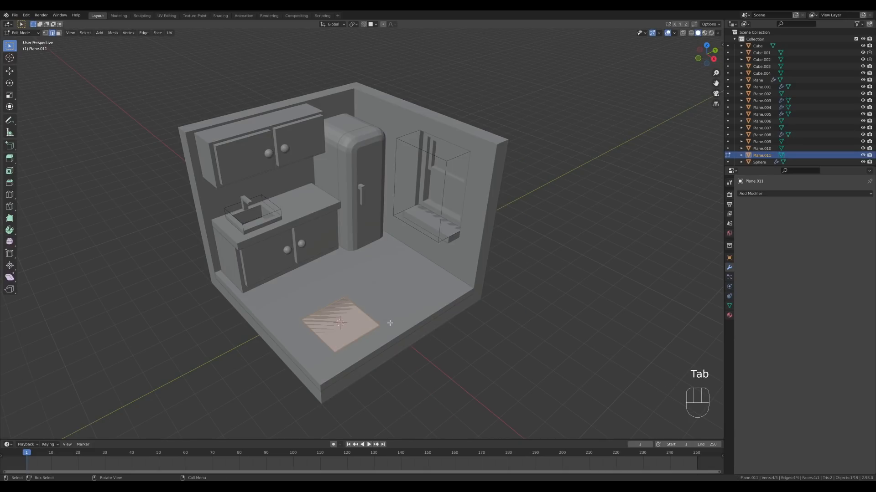
{"action": "key", "text": "s"}
{"action": "key", "text": "y"}
{"action": "left_click", "coordinate": [430, 307]}
{"action": "key", "text": "s"}
{"action": "key", "text": "x"}
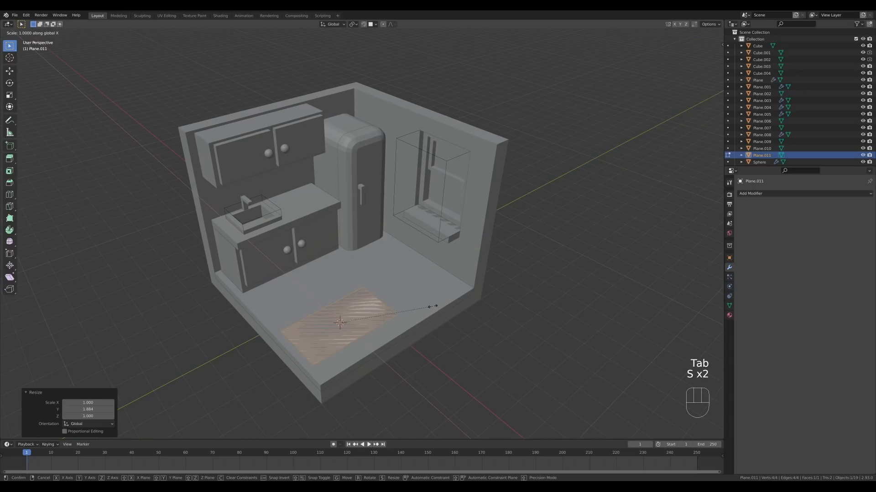
{"action": "left_click", "coordinate": [429, 340]}
{"action": "key", "text": "Tab"}
- Move the rectangular plane across the floor about -0.12 m in X and 0.41 m in Y, keeping its height
{"action": "key", "text": "g"}
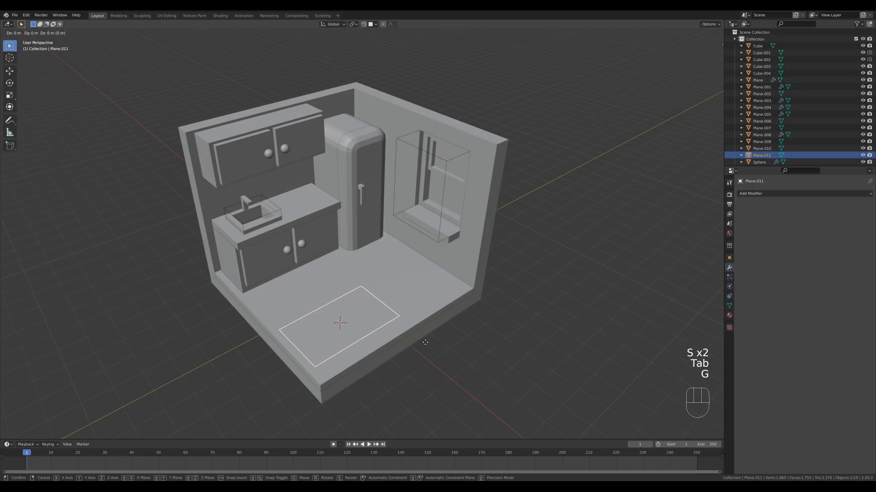
{"action": "key", "text": "shift+z"}
{"action": "left_click", "coordinate": [357, 313]}
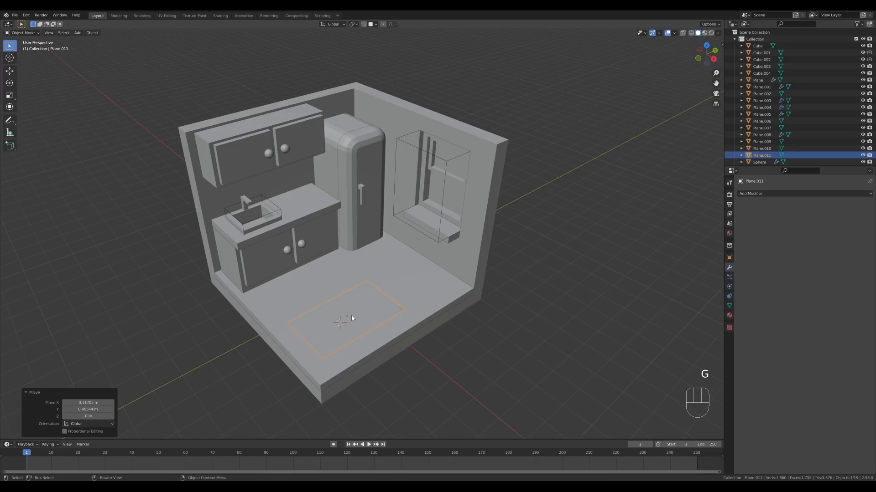
{"action": "middle_click_drag", "start_coordinate": [347, 318], "coordinate": [439, 333]}
{"action": "key", "text": "Tab"}
{"action": "key", "text": "Tab"}
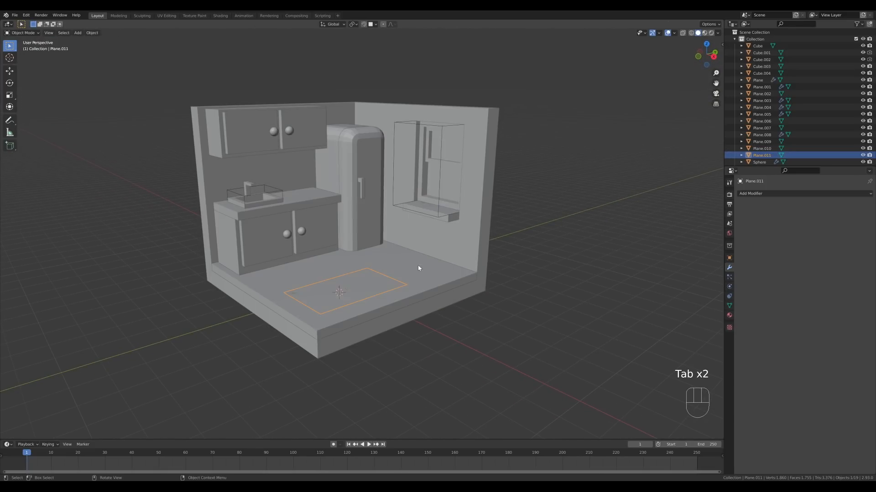
- Snap the 3D cursor to the flat floor rectangle and raise its mesh along Z by about 2.2 m to table height
{"action": "key", "text": "shift+s"}
{"action": "left_click", "coordinate": [419, 296]}
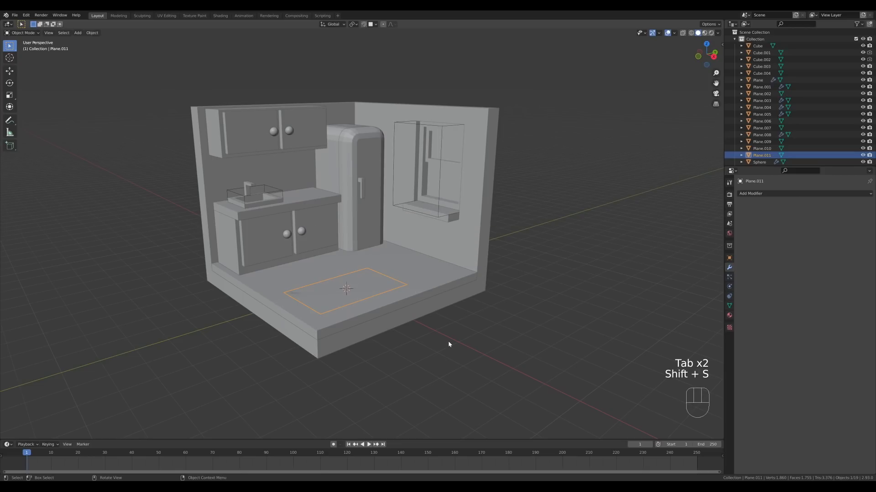
{"action": "key", "text": "Tab"}
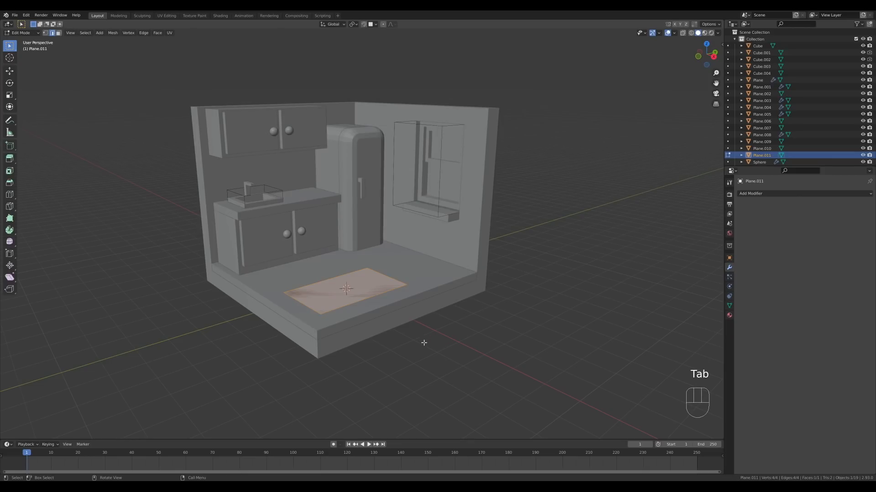
{"action": "key", "text": "g"}
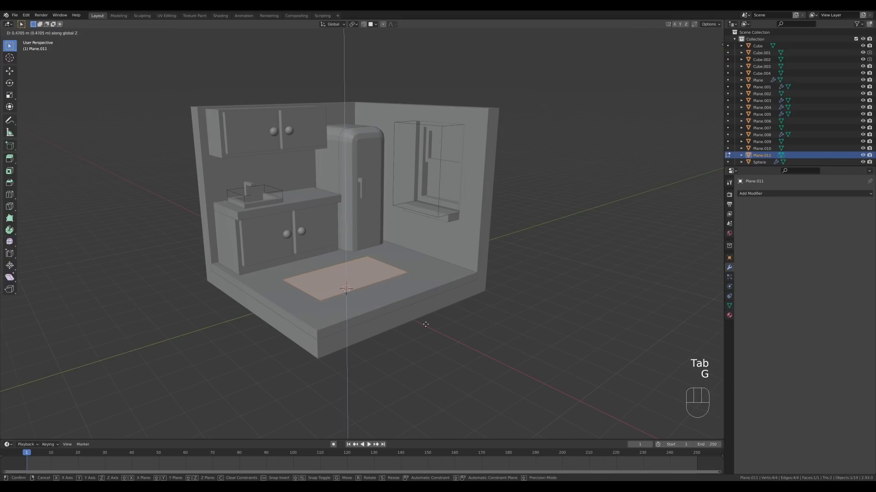
{"action": "left_click", "coordinate": [436, 292]}
{"action": "key", "text": "KP_1"}
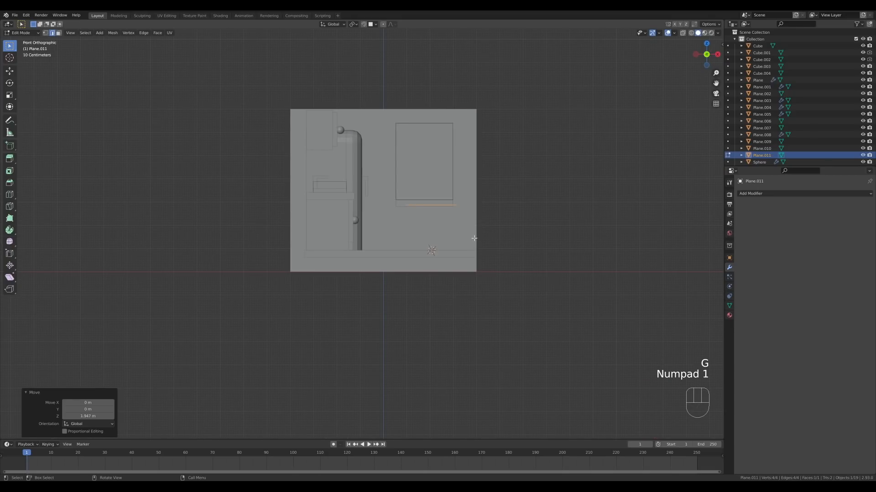
{"action": "key", "text": "g"}
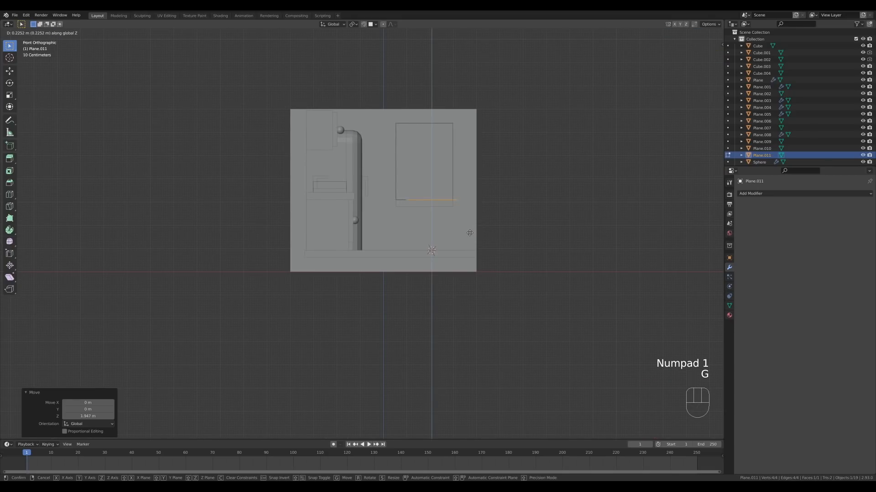
{"action": "left_click", "coordinate": [471, 233]}
- Extrude the raised rectangle into a thick tabletop slab and lower it along Z by a little over 0.3 m
{"action": "middle_click_drag", "start_coordinate": [470, 233], "coordinate": [492, 254]}
{"action": "key", "text": "e"}
{"action": "left_click", "coordinate": [497, 241]}
{"action": "key", "text": "a"}
{"action": "key", "text": "g"}
{"action": "key", "text": "z"}
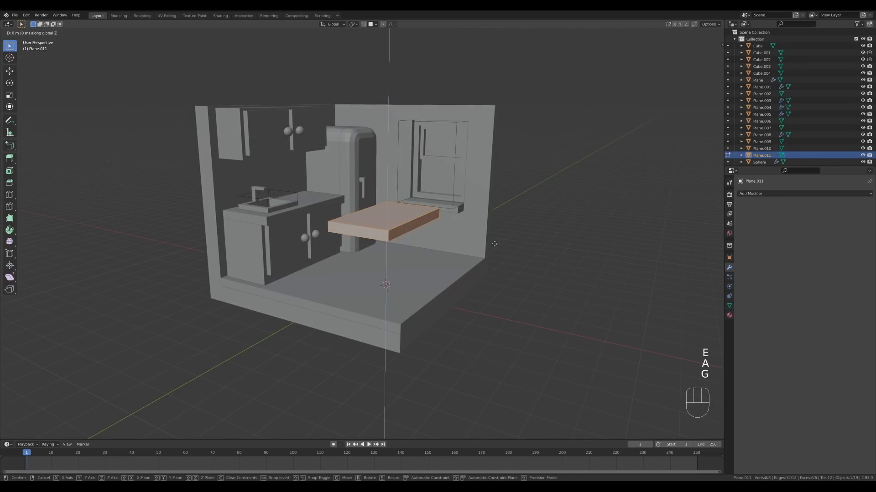
{"action": "left_click", "coordinate": [491, 252]}
{"action": "middle_click_drag", "start_coordinate": [491, 252], "coordinate": [439, 279]}
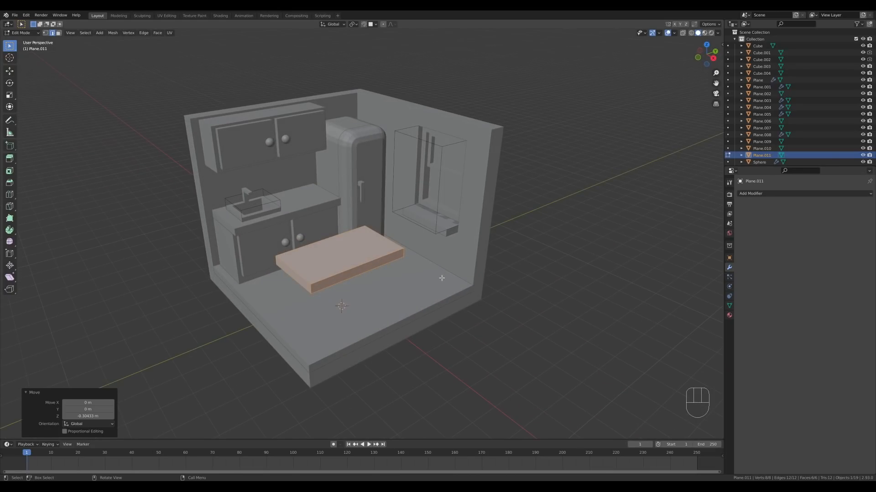
{"action": "key", "text": "g"}
{"action": "key", "text": "z"}
{"action": "left_click", "coordinate": [438, 281]}
{"action": "key", "text": "Tab"}
- Add a plane at the 3D cursor beneath the tabletop and scale its mesh to about 0.246
{"action": "key", "text": "shift+a"}
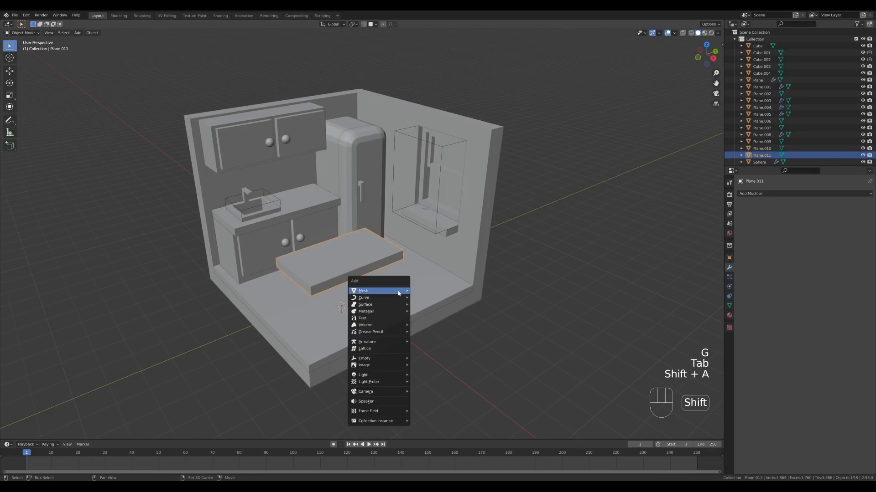
{"action": "left_click", "coordinate": [423, 291]}
{"action": "key", "text": "Tab"}
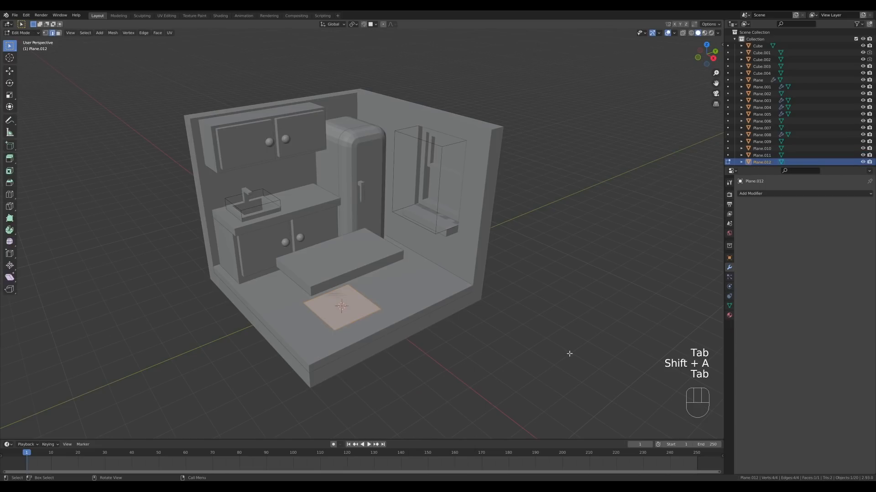
{"action": "key", "text": "s"}
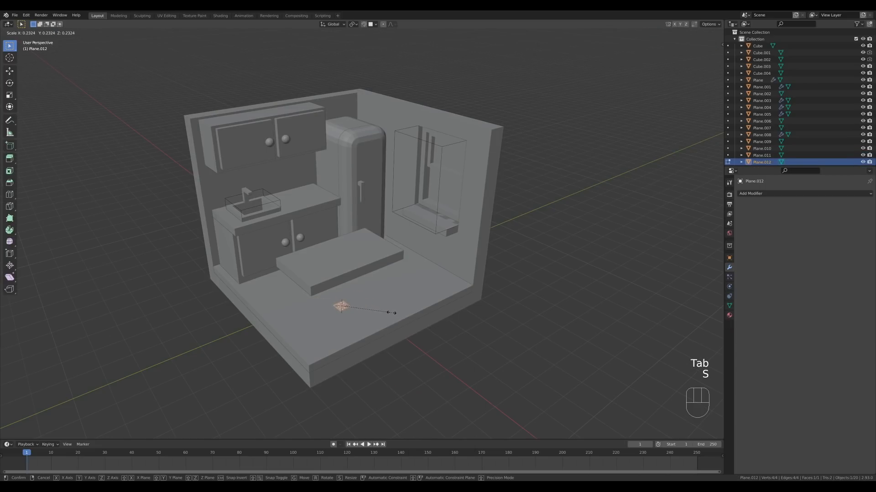
{"action": "left_click", "coordinate": [393, 313]}
- In see-through top view, move the small plane just inside a front corner of the tabletop outline and shrink it slightly to fit
{"action": "key", "text": "KP_7"}
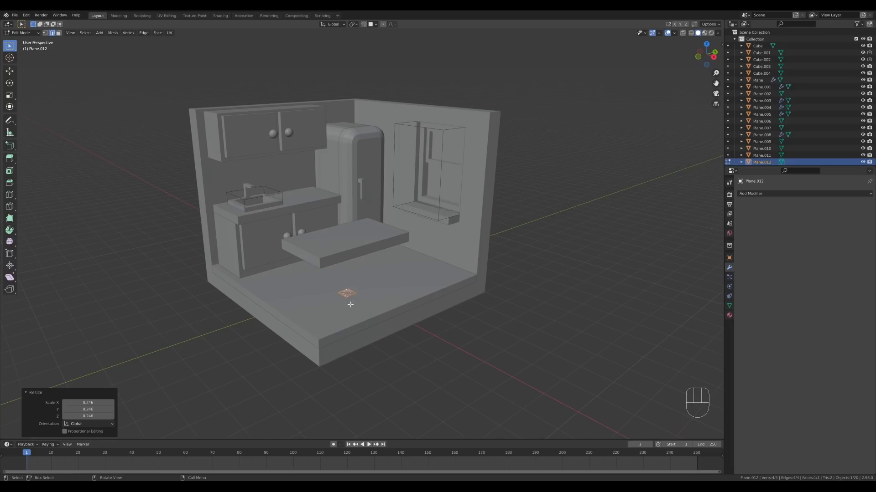
{"action": "key", "text": "KP_7"}
{"action": "key", "text": "z"}
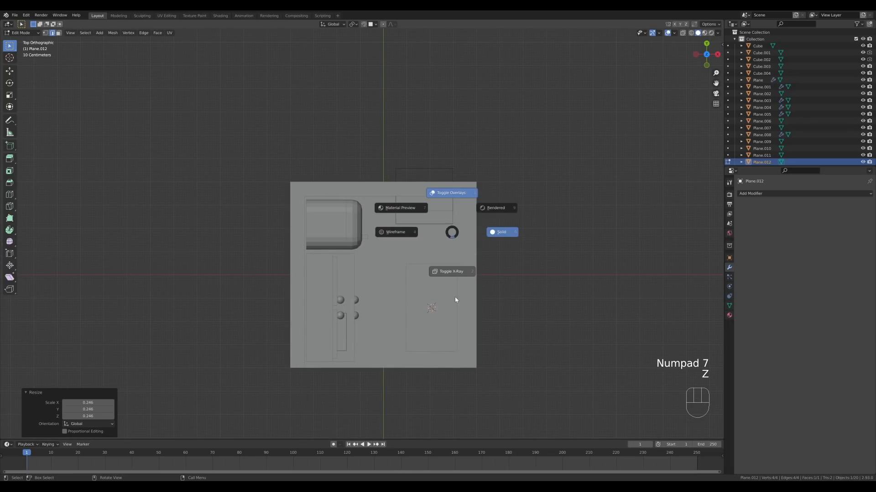
{"action": "left_click", "coordinate": [455, 296]}
{"action": "key", "text": "g"}
{"action": "key", "text": "s"}
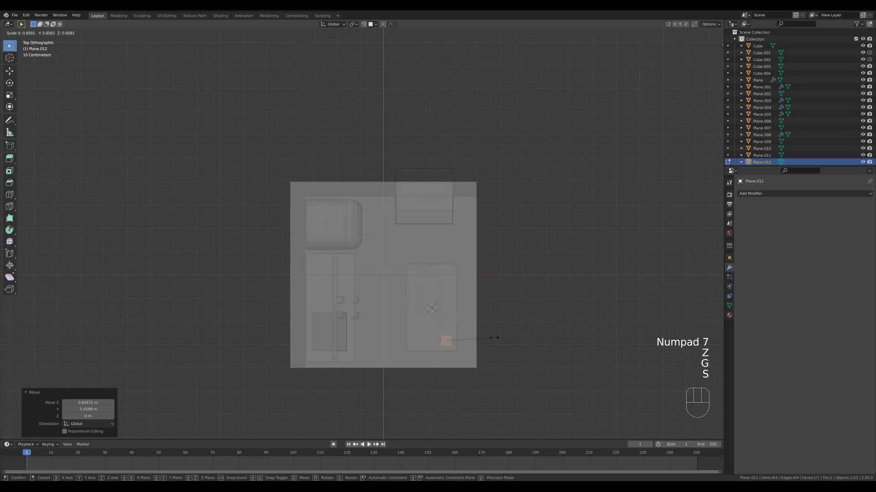
{"action": "left_click", "coordinate": [486, 334]}
{"action": "key", "text": "g"}
{"action": "left_click", "coordinate": [493, 339]}
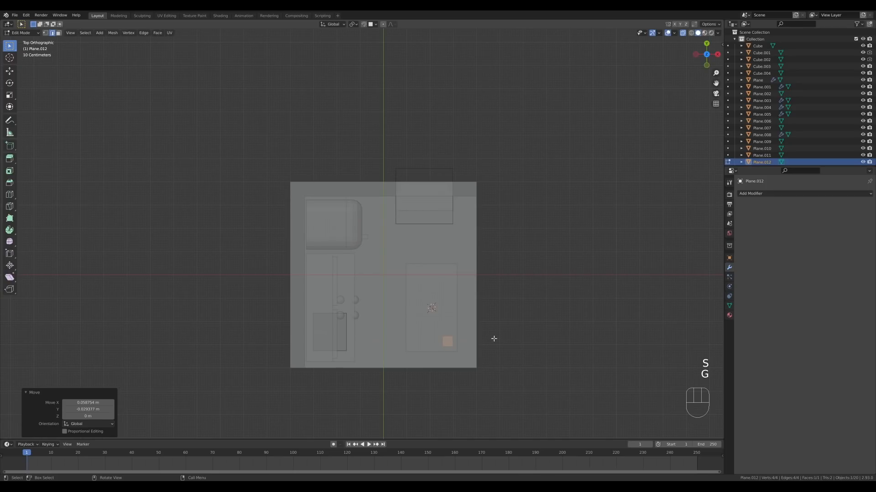
- Extrude the small corner plane upward about 1.91 m into a table leg reaching the tabletop
{"action": "middle_click_drag", "start_coordinate": [493, 338], "coordinate": [495, 270]}
{"action": "key", "text": "e"}
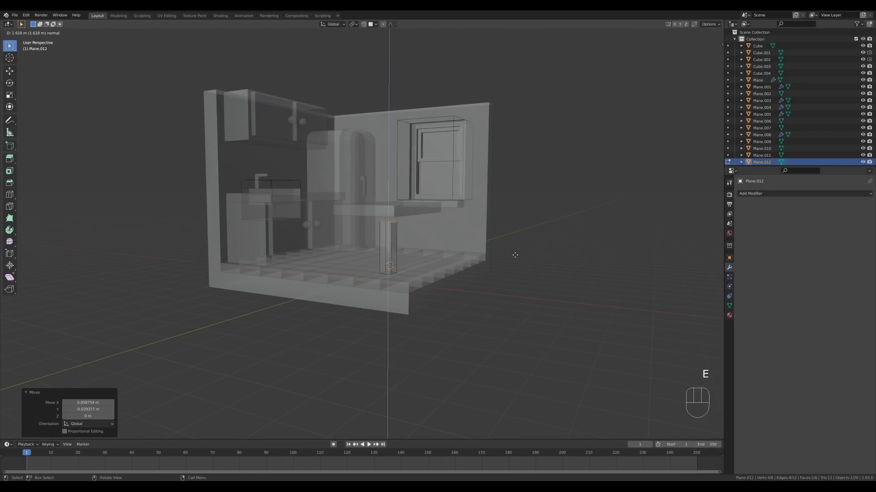
{"action": "left_click", "coordinate": [513, 252]}
- Add a Mirror modifier on the X and Y axes to the table leg, and return to solid shading without X-ray
{"action": "left_click", "coordinate": [759, 199]}
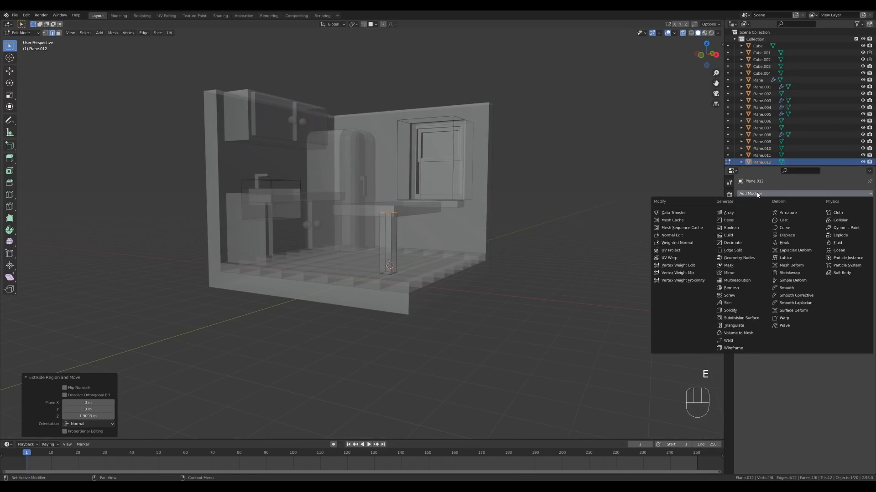
{"action": "left_click", "coordinate": [740, 269]}
{"action": "left_click", "coordinate": [828, 216]}
{"action": "key", "text": "Tab"}
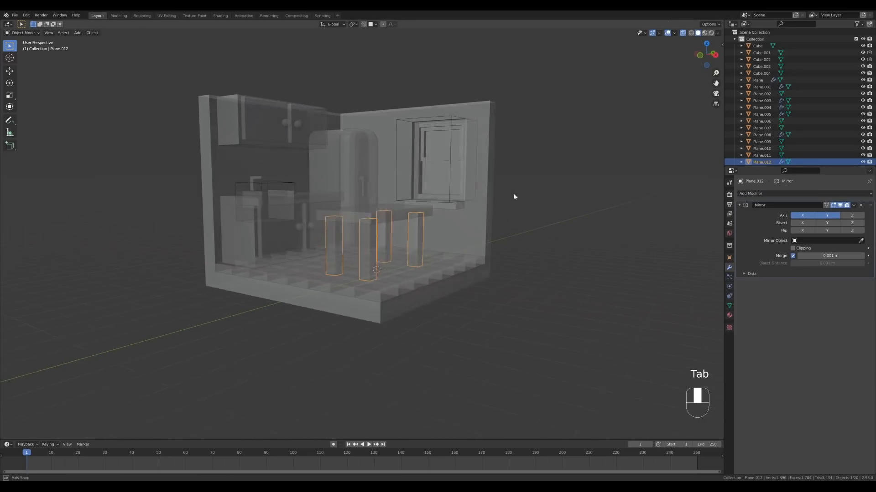
{"action": "key", "text": "z"}
{"action": "scroll", "coordinate": [496, 281], "scroll_direction": "up", "scroll_amount": 2}
{"action": "middle_click_drag", "start_coordinate": [497, 282], "coordinate": [465, 324]}
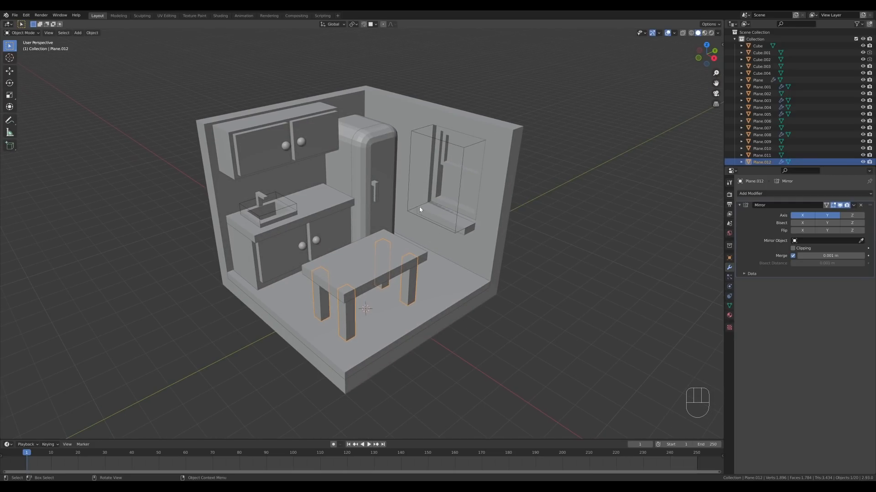
{"action": "mouse_move", "coordinate": [420, 207]}
{"action": "middle_mouse_down"}
{"action": "mouse_move", "coordinate": [418, 164]}
{"action": "mouse_move", "coordinate": [420, 210]}
{"action": "middle_mouse_up"}
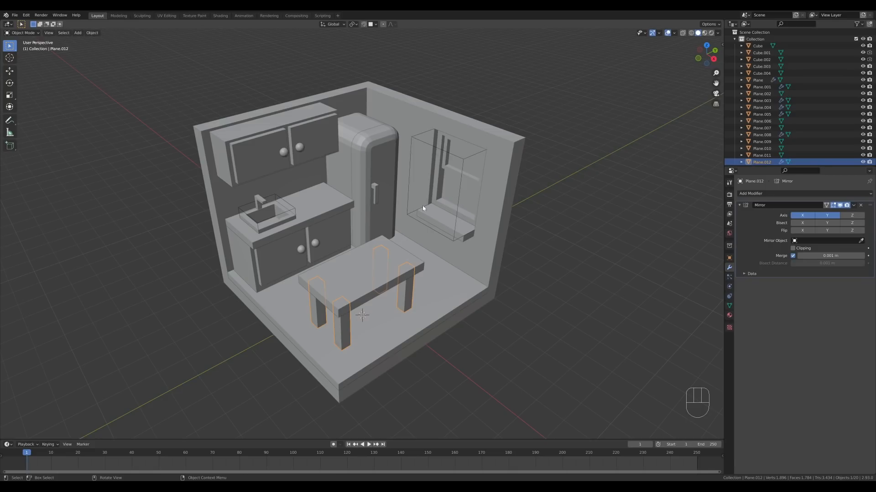
- Widen the fridge body and door together by moving the vertices on their window-wall side outward along Y
{"action": "middle_click_drag", "start_coordinate": [422, 206], "coordinate": [378, 192]}
{"action": "left_click", "coordinate": [382, 159]}
{"action": "left_click", "coordinate": [377, 136], "text": "shift"}
{"action": "key", "text": "Tab"}
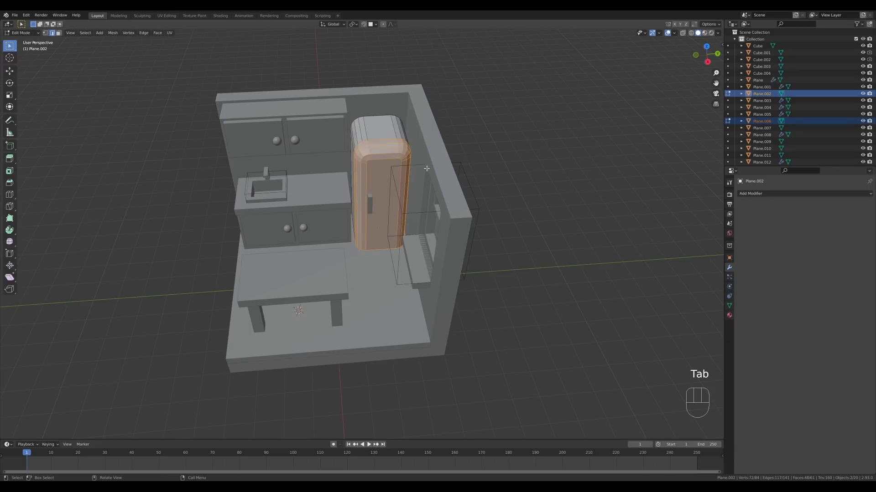
{"action": "key", "text": "1"}
{"action": "key", "text": "alt+z"}
{"action": "left_click_drag", "start_coordinate": [385, 103], "coordinate": [449, 308]}
{"action": "key", "text": "g"}
{"action": "key", "text": "y"}
{"action": "left_click", "coordinate": [465, 227]}
{"action": "key", "text": "Tab"}
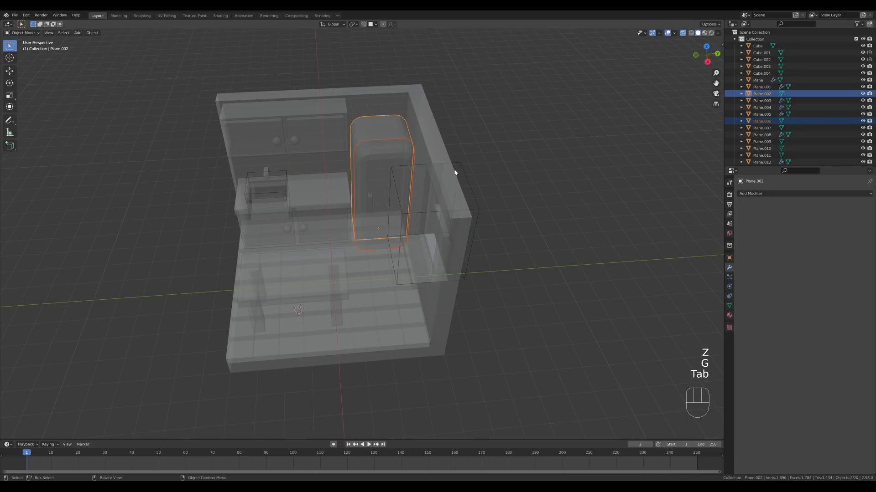
- Turn off X-ray, add the handle to the fridge selection, and move the whole fridge about 0.13 m along negative Y
{"action": "key", "text": "alt+z"}
{"action": "left_click", "coordinate": [371, 199], "text": "shift"}
{"action": "key", "text": "g"}
{"action": "key", "text": "y"}
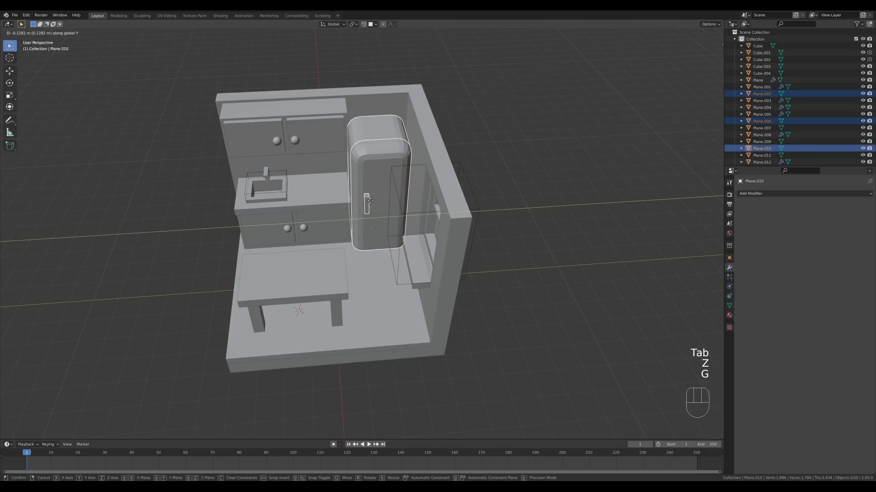
{"action": "left_click", "coordinate": [368, 201]}
{"action": "left_click", "coordinate": [536, 183]}
{"action": "middle_click_drag", "start_coordinate": [330, 255], "coordinate": [365, 241]}
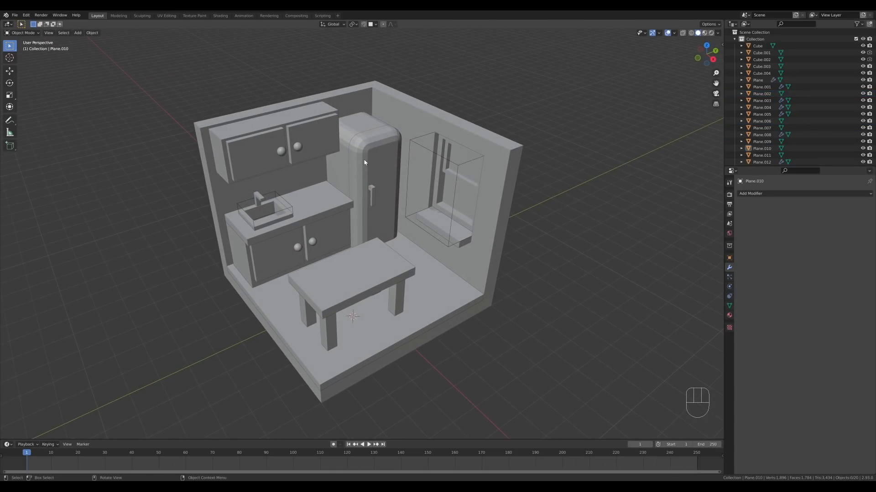
- Select the fridge body, door and handle, and shift them together about 0.05 m along positive Y
{"action": "left_click", "coordinate": [372, 194]}
{"action": "left_click", "coordinate": [351, 135], "text": "shift"}
{"action": "left_click", "coordinate": [350, 134], "text": "shift"}
{"action": "key", "text": "g"}
{"action": "key", "text": "y"}
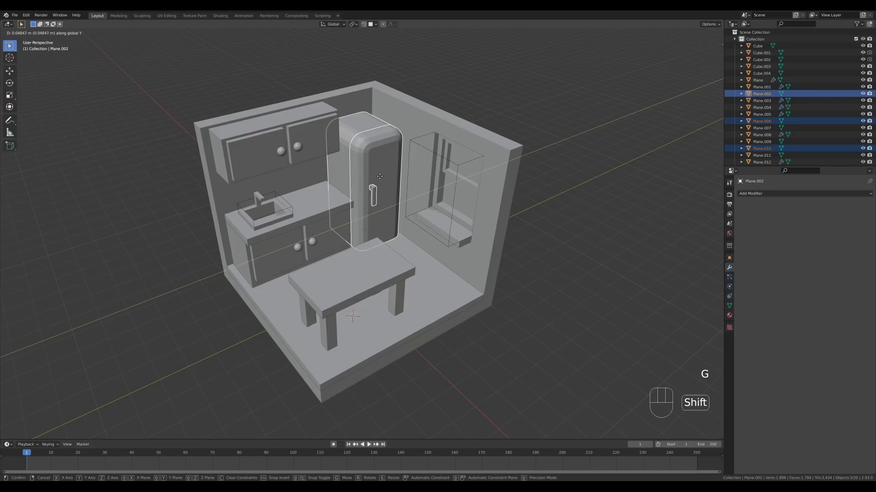
{"action": "left_click", "coordinate": [382, 175]}
{"action": "left_click", "coordinate": [551, 215]}
{"action": "middle_click_drag", "start_coordinate": [542, 224], "coordinate": [549, 218]}
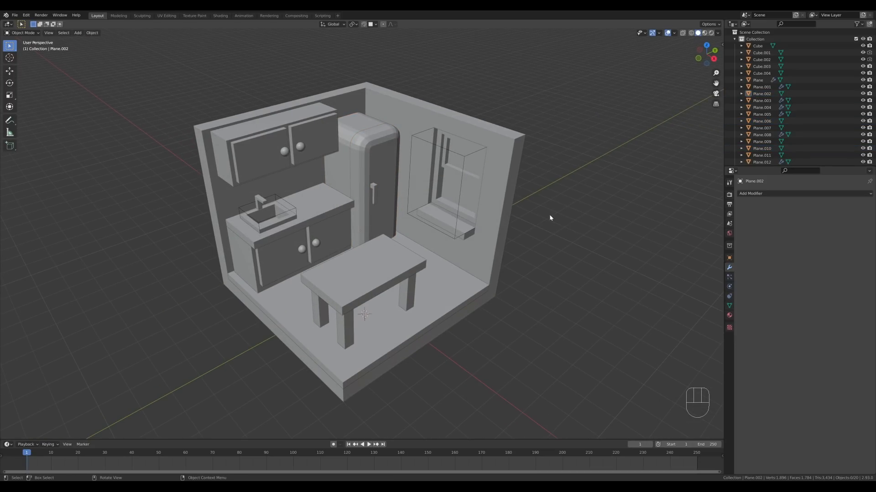
- Hide the wireframe boolean cutter boxes around the window and the sink
{"action": "left_click", "coordinate": [459, 206]}
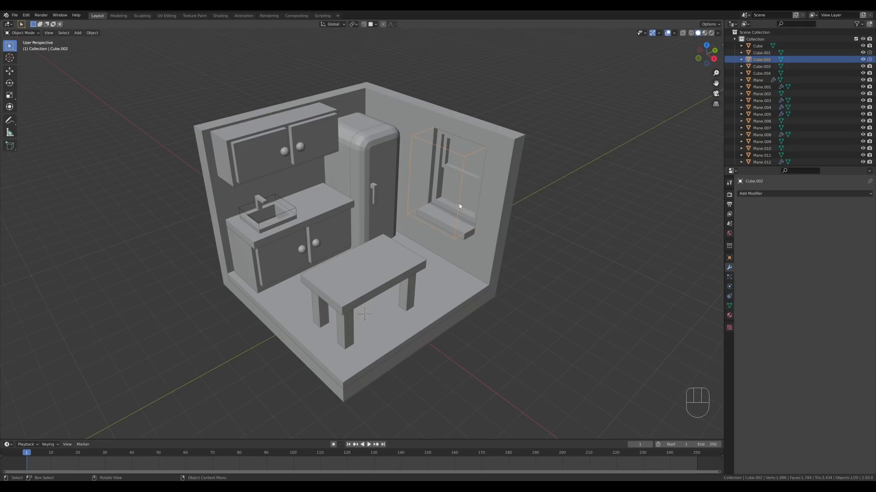
{"action": "key", "text": "h"}
{"action": "left_click", "coordinate": [244, 213]}
{"action": "key", "text": "h"}
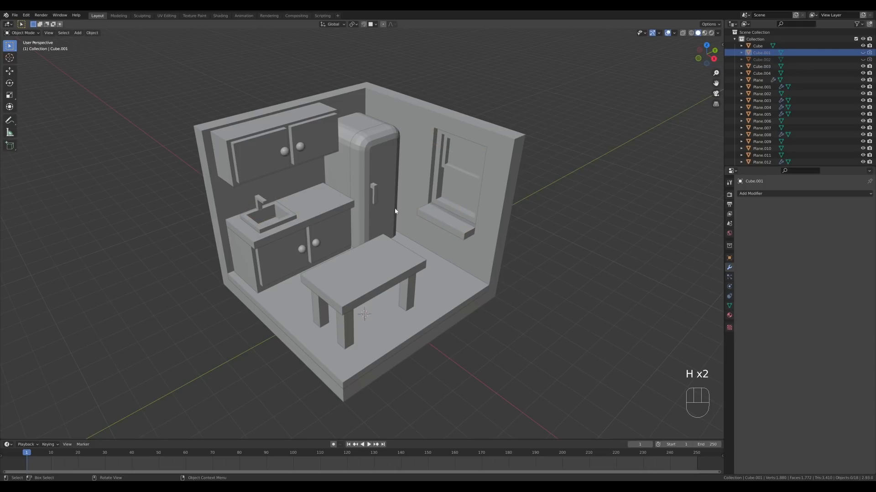
- Hide the round knobs of the upper and lower cabinets, and hide the room walls
{"action": "left_click", "coordinate": [297, 149]}
{"action": "left_click", "coordinate": [315, 244], "text": "shift"}
{"action": "key", "text": "h"}
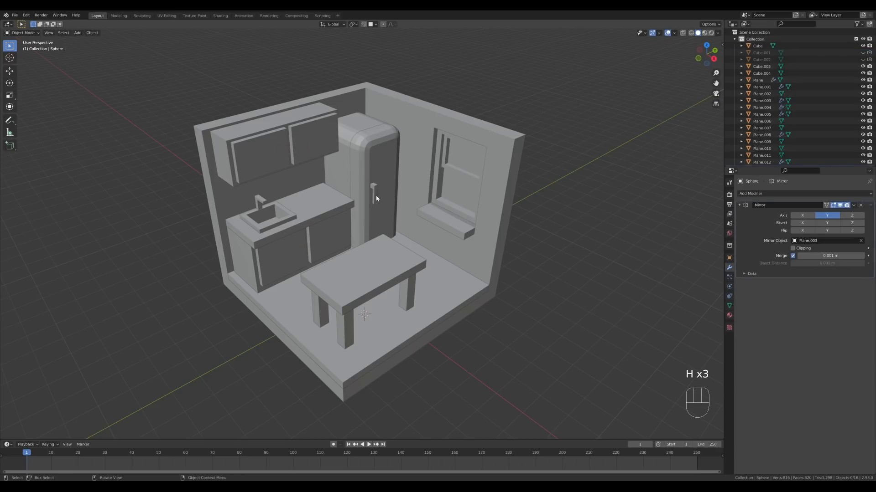
{"action": "left_click", "coordinate": [498, 134]}
{"action": "key", "text": "h"}
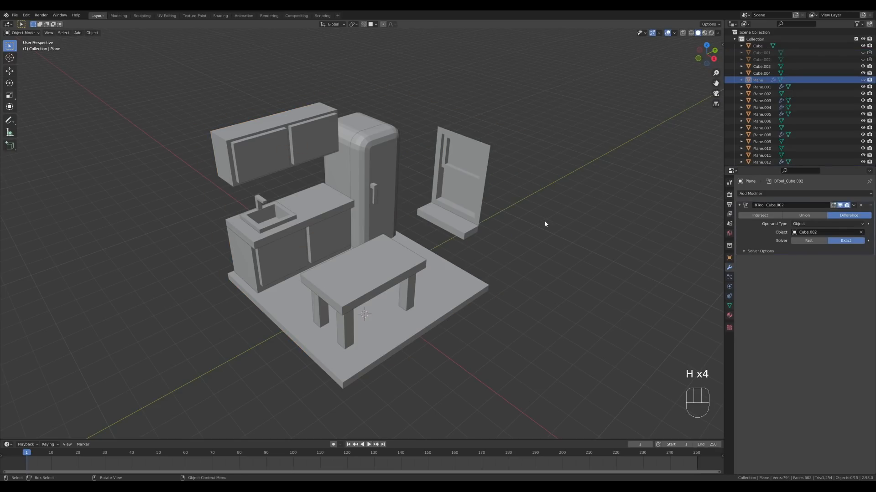
- Select the table top and add a Bevel modifier to it
{"action": "mouse_move", "coordinate": [543, 230]}
{"action": "middle_mouse_down"}
{"action": "mouse_move", "coordinate": [524, 231]}
{"action": "mouse_move", "coordinate": [545, 232]}
{"action": "middle_mouse_up"}
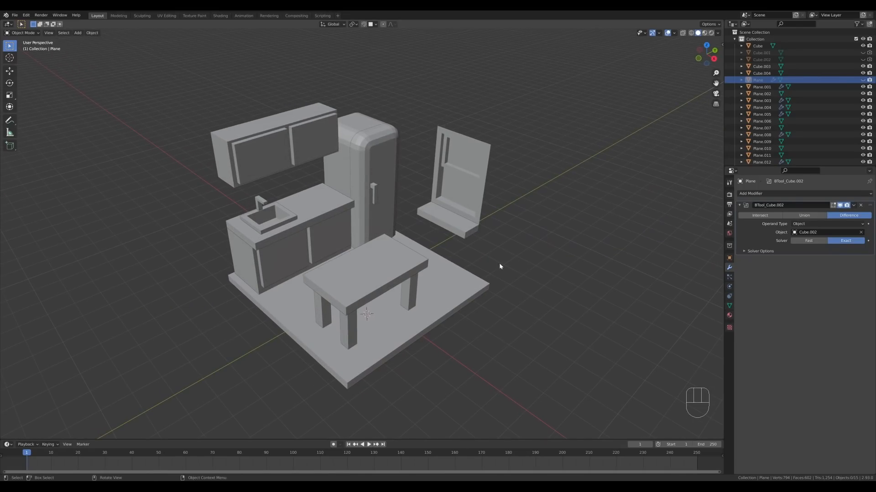
{"action": "middle_click_drag", "start_coordinate": [501, 266], "coordinate": [499, 232], "text": "shift"}
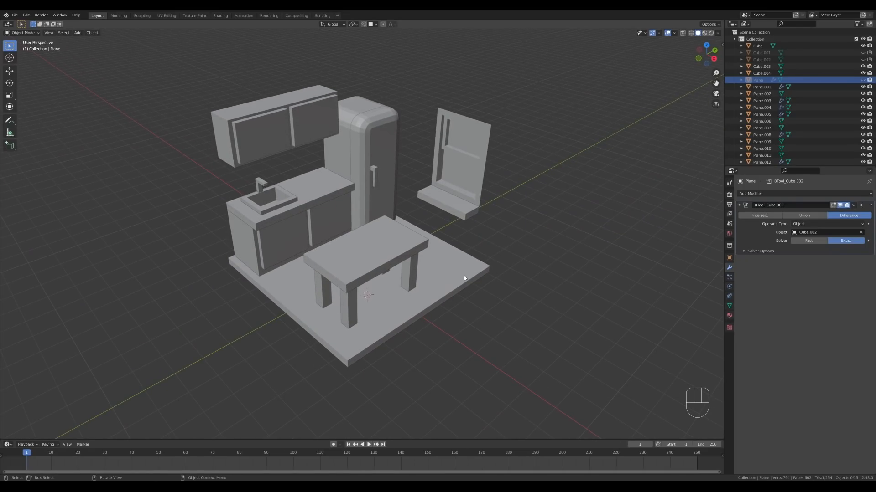
{"action": "left_click", "coordinate": [385, 259]}
{"action": "scroll", "coordinate": [455, 319], "scroll_direction": "up", "scroll_amount": 3}
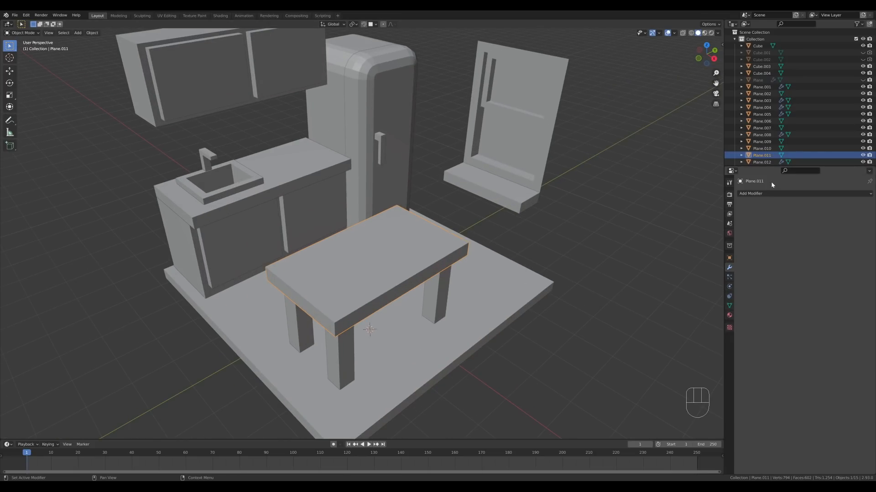
{"action": "left_click", "coordinate": [766, 194]}
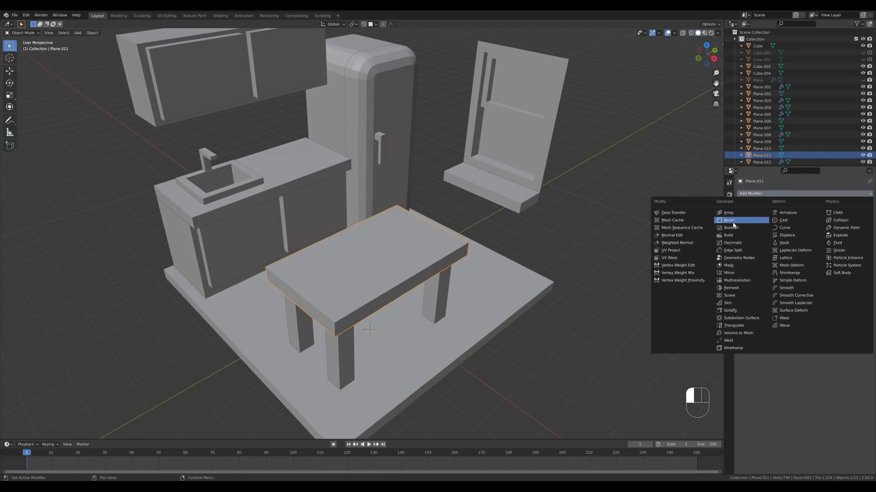
{"action": "left_click", "coordinate": [730, 221]}
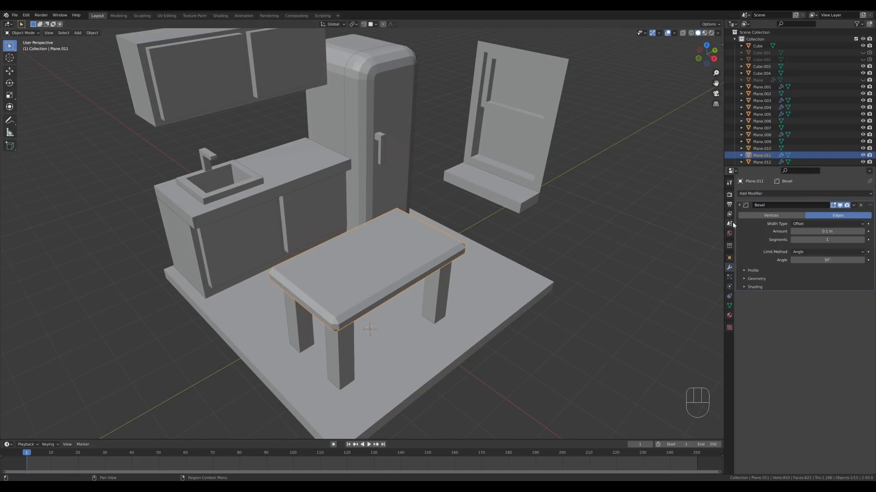
- Change the outer miter type of the table top's bevel and enable Harden Normals
{"action": "left_click", "coordinate": [757, 279]}
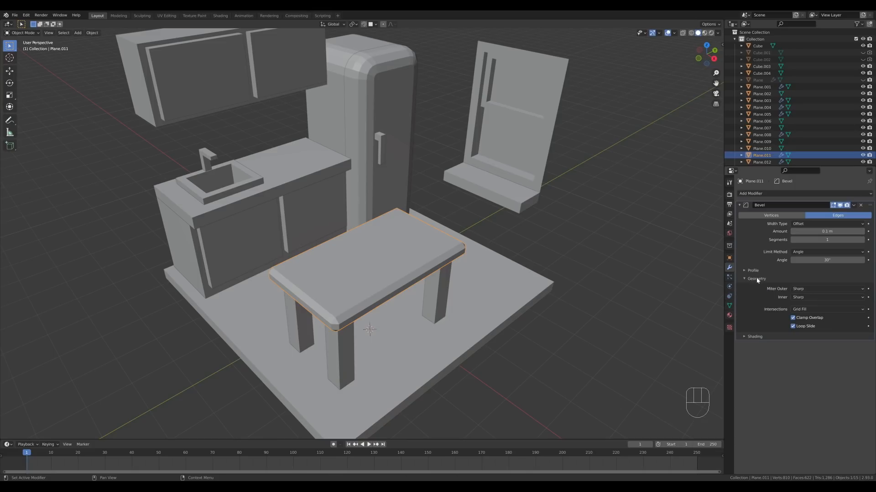
{"action": "left_click", "coordinate": [820, 288]}
{"action": "left_click", "coordinate": [799, 313]}
{"action": "left_click", "coordinate": [753, 279]}
{"action": "left_click", "coordinate": [752, 287]}
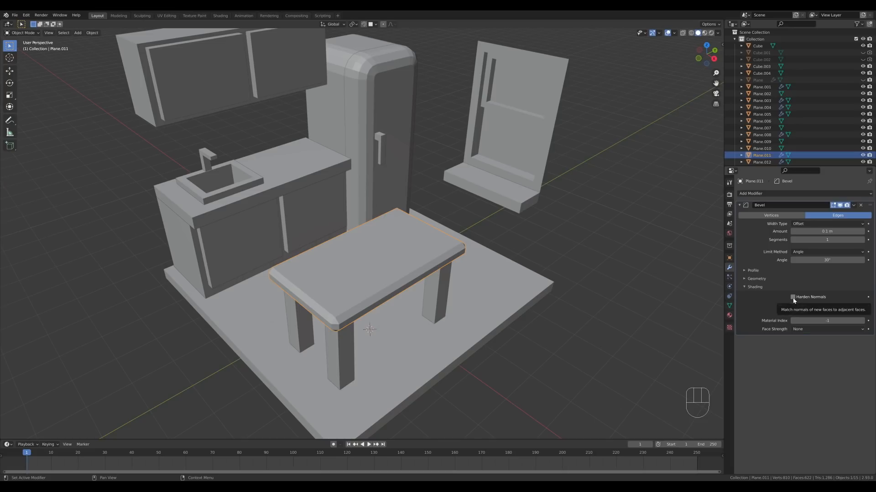
{"action": "left_click", "coordinate": [793, 299]}
{"action": "left_click", "coordinate": [749, 295]}
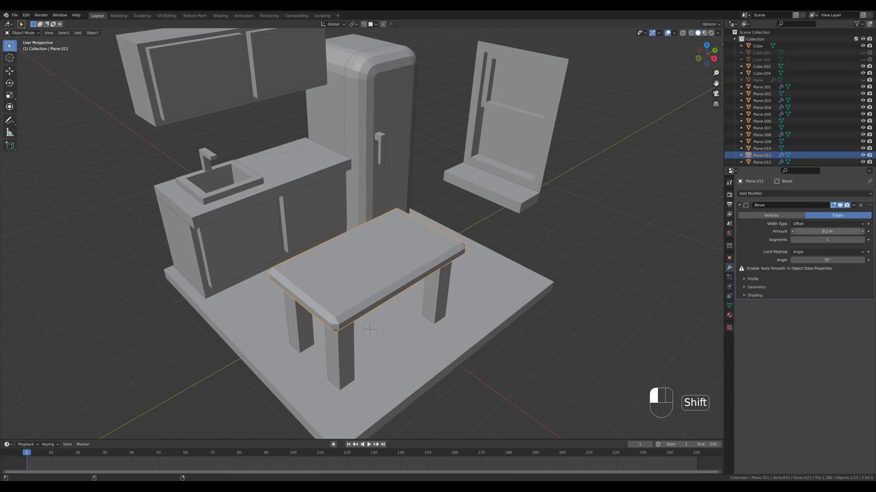
- Set the table top's bevel amount to 0.045 m with 2 segments
{"action": "key", "text": "ctrl+z"}
{"action": "mouse_move", "coordinate": [838, 231]}
{"action": "left_mouse_down", "text": "shift"}
{"action": "mouse_move", "coordinate": [818, 231]}
{"action": "mouse_move", "coordinate": [830, 231]}
{"action": "left_mouse_up", "text": "shift"}
{"action": "left_click", "coordinate": [862, 240]}
{"action": "scroll", "coordinate": [453, 202], "scroll_direction": "down", "scroll_amount": 4}
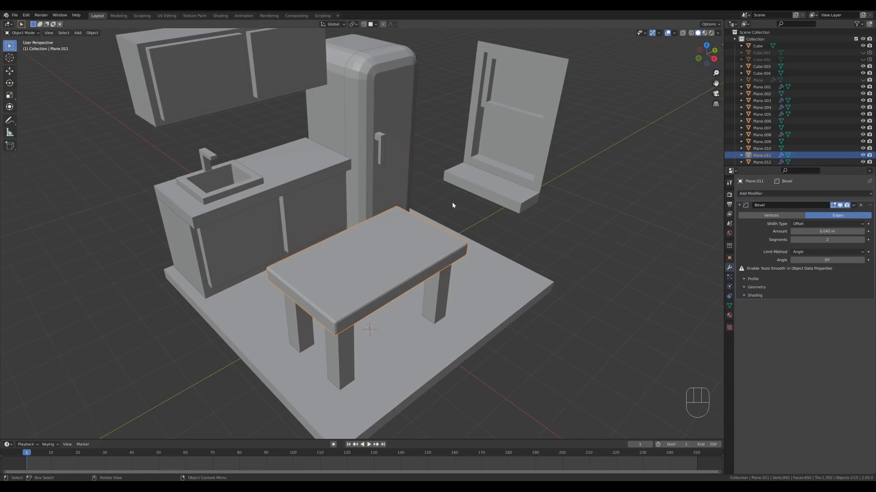
- Select all visible objects with the table top active, copy its Bevel modifier to the selection, and deselect everything
{"action": "left_click_drag", "start_coordinate": [141, 69], "coordinate": [552, 365]}
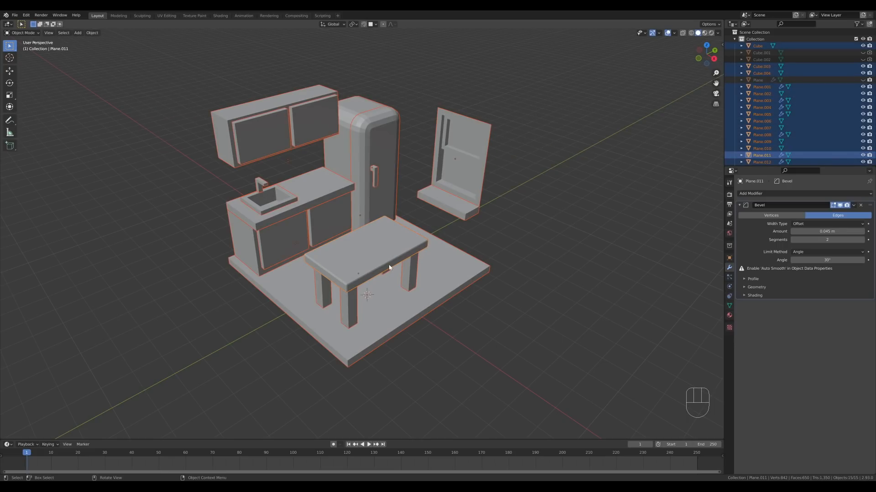
{"action": "scroll", "coordinate": [336, 250], "scroll_direction": "up", "scroll_amount": 2}
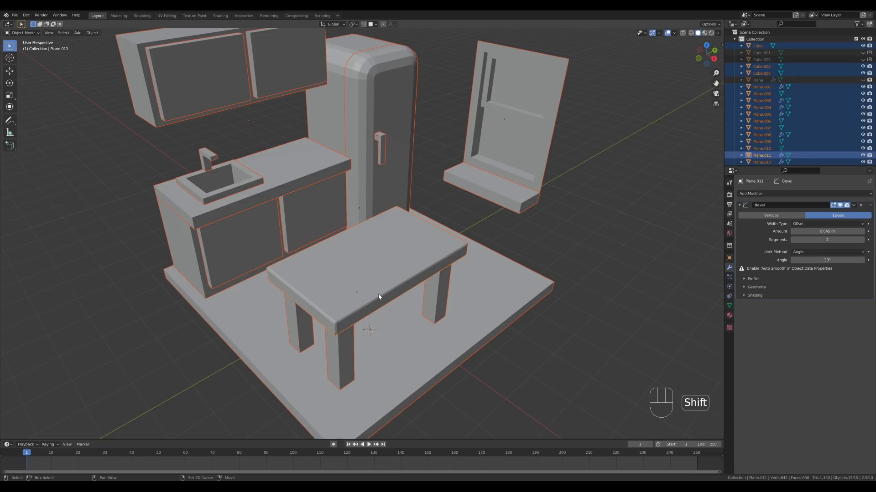
{"action": "scroll", "coordinate": [374, 299], "scroll_direction": "down", "scroll_amount": 2}
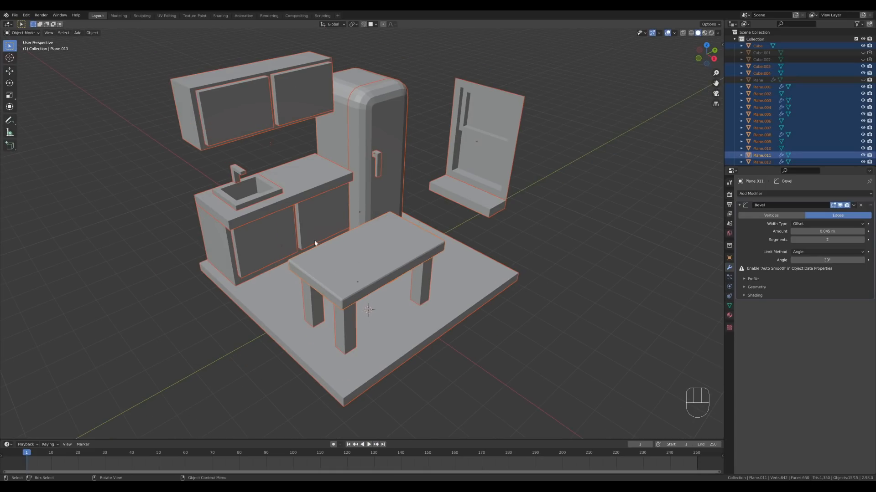
{"action": "left_click", "coordinate": [854, 206]}
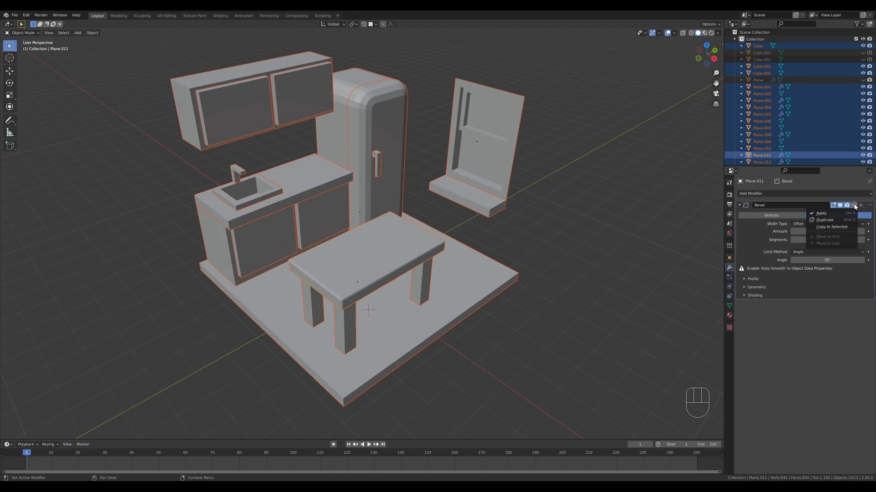
{"action": "left_click", "coordinate": [826, 227]}
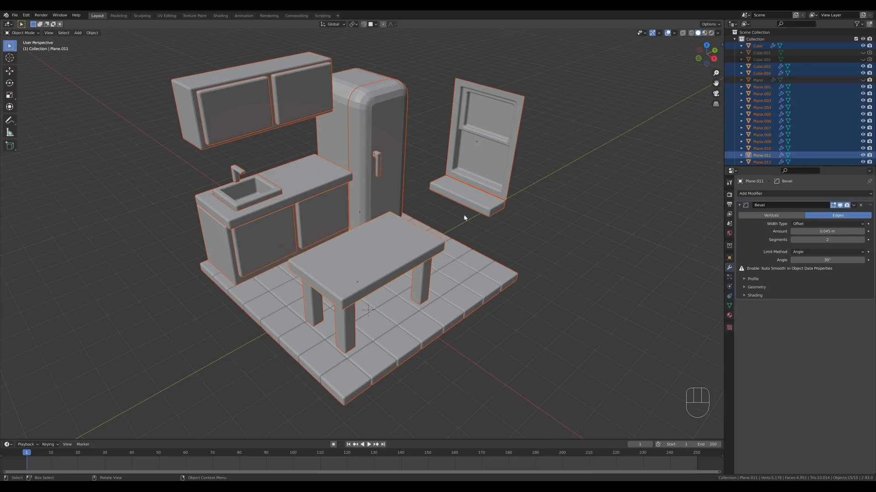
{"action": "middle_click_drag", "start_coordinate": [500, 211], "coordinate": [545, 241], "text": "shift"}
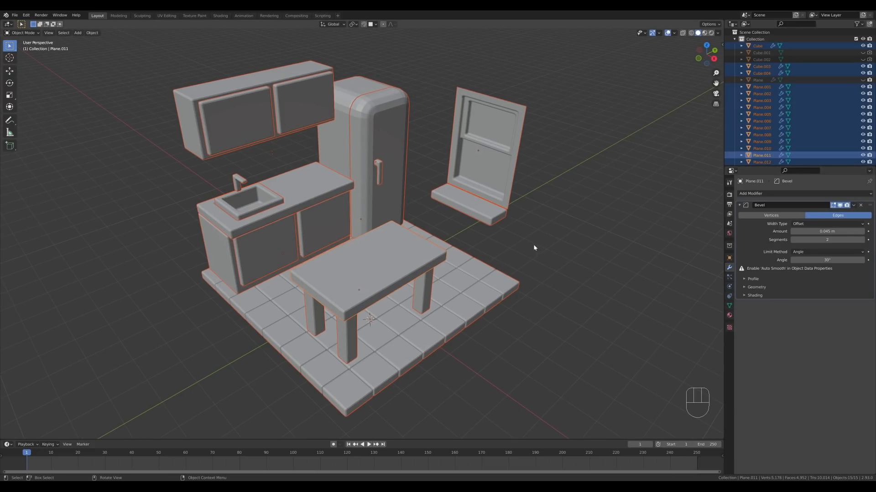
{"action": "left_click", "coordinate": [572, 272]}
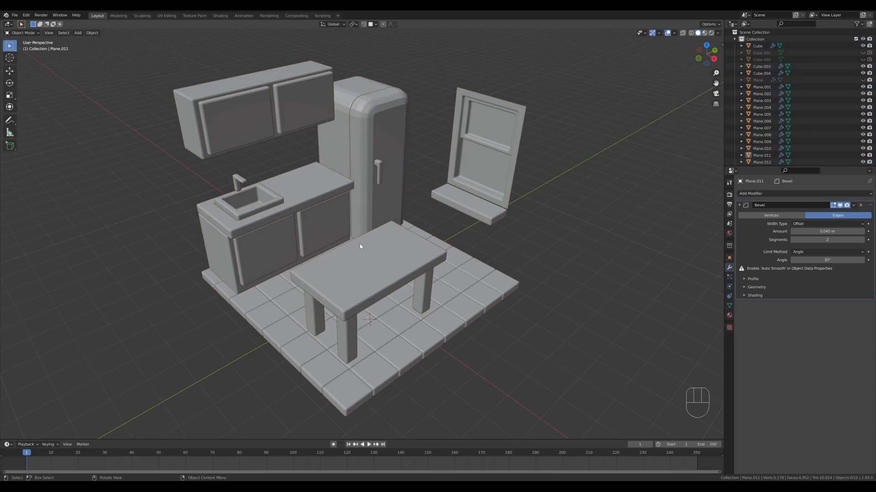
- Turn on the wireframe overlay and set the bevel angle limit of the fridge door to 45°
{"action": "scroll", "coordinate": [495, 266], "scroll_direction": "up", "scroll_amount": 1}
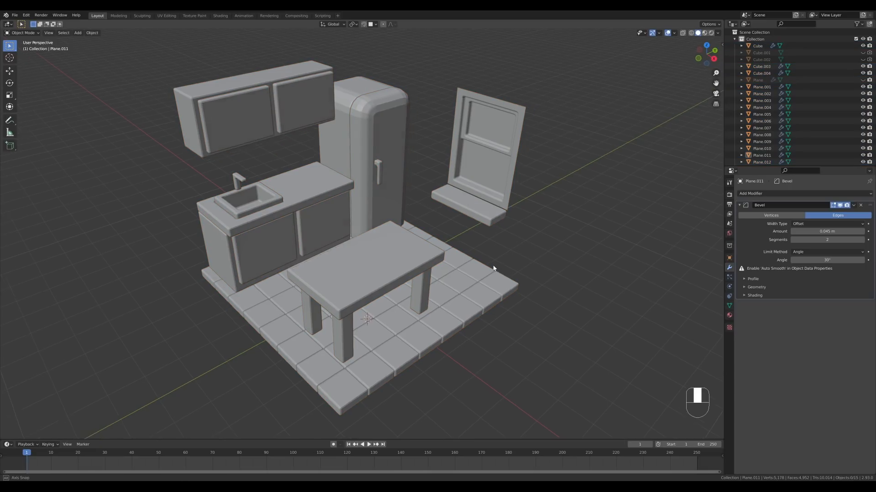
{"action": "scroll", "coordinate": [489, 250], "scroll_direction": "up", "scroll_amount": 1}
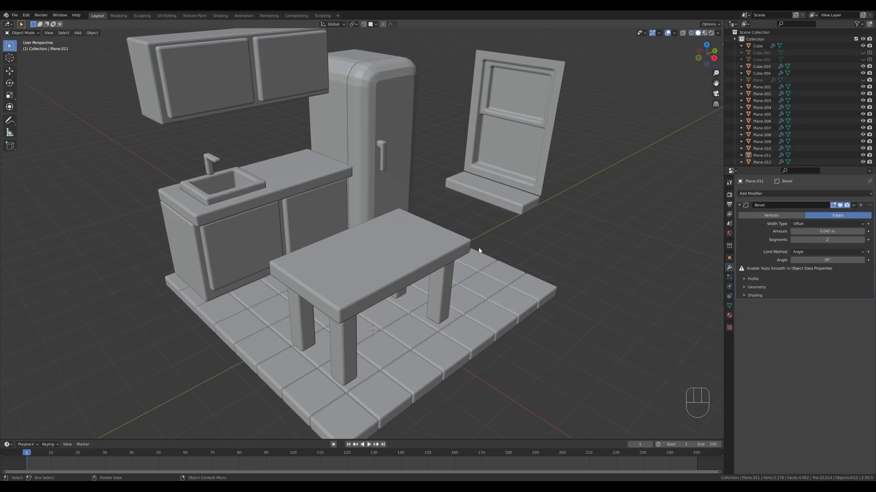
{"action": "left_click", "coordinate": [407, 79]}
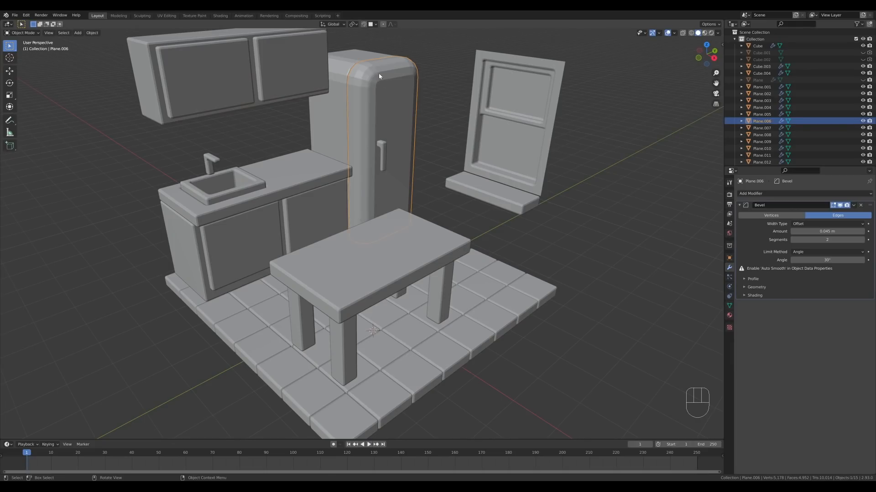
{"action": "key", "text": "less"}
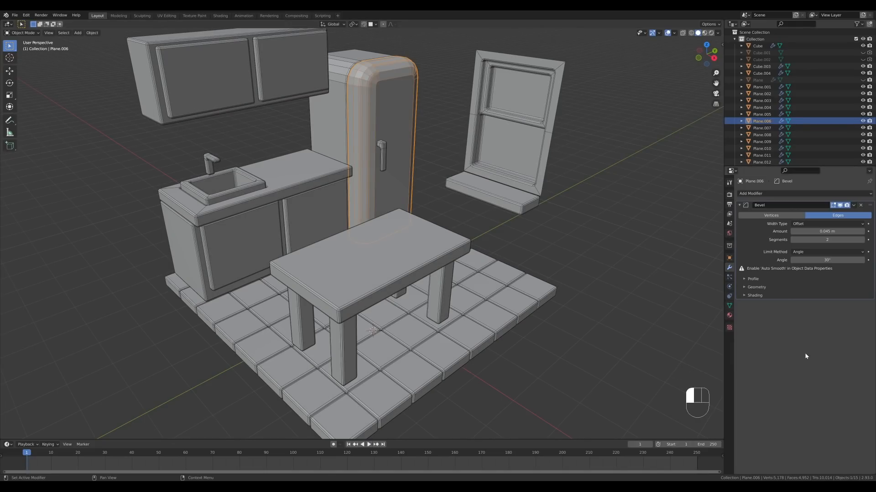
{"action": "left_click", "coordinate": [837, 261]}
{"action": "type", "text": "45"}
{"action": "key", "text": "Return"}
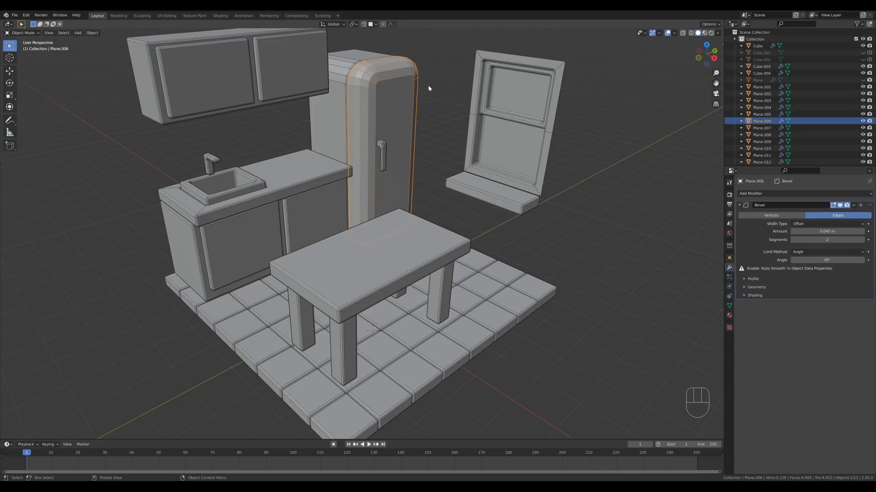
- Select all visible objects, make the table top the active one, and apply Shade Smooth to the selection
{"action": "middle_click_drag", "start_coordinate": [428, 85], "coordinate": [489, 158]}
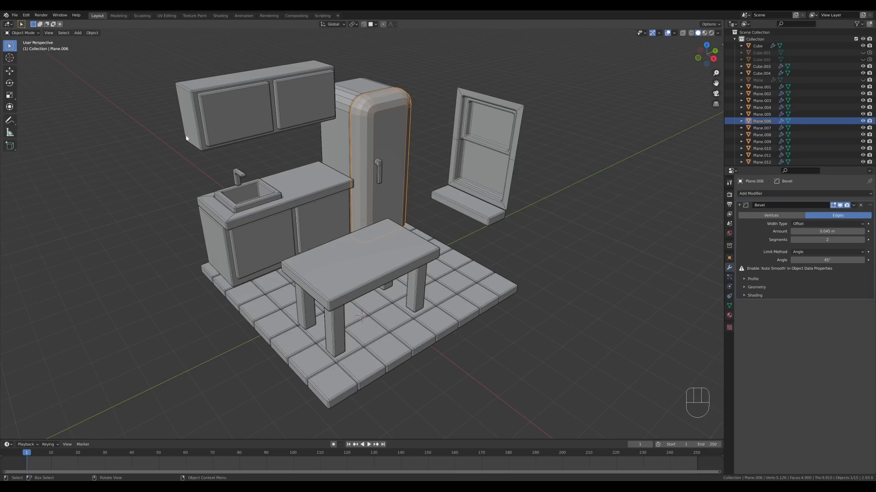
{"action": "left_click_drag", "start_coordinate": [145, 46], "coordinate": [547, 371]}
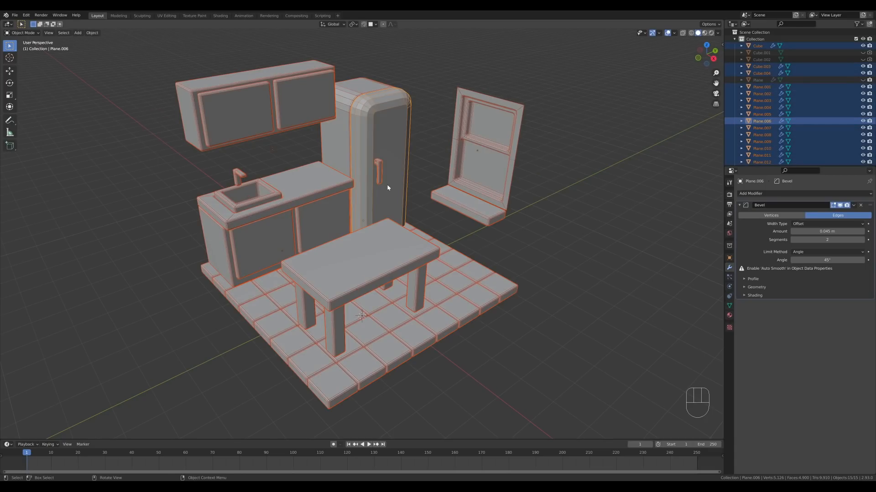
{"action": "left_click", "coordinate": [371, 275], "text": "shift"}
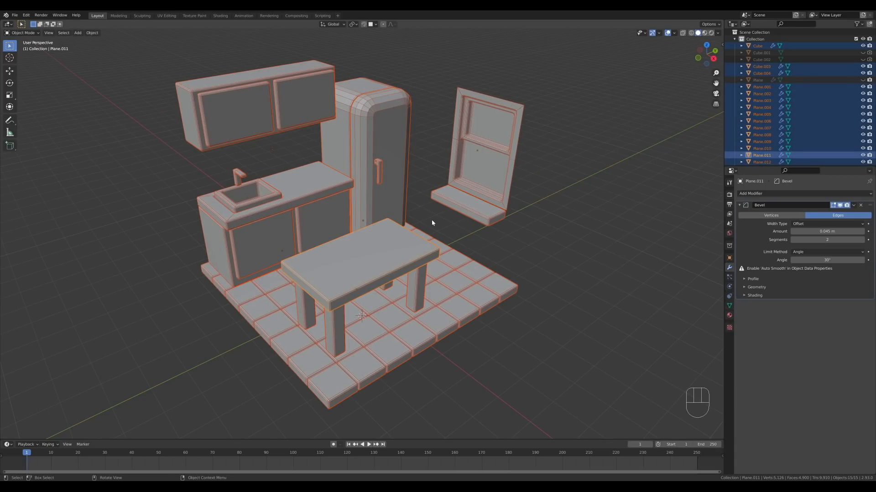
{"action": "right_click", "coordinate": [397, 202]}
{"action": "left_click", "coordinate": [387, 199]}
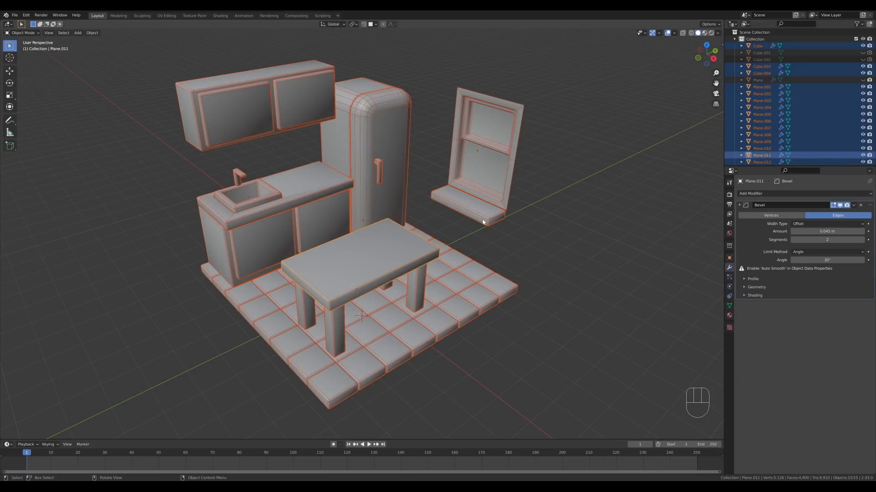
- Enable Auto Smooth with a 180° angle on all selected objects at once
{"action": "left_click", "coordinate": [729, 307]}
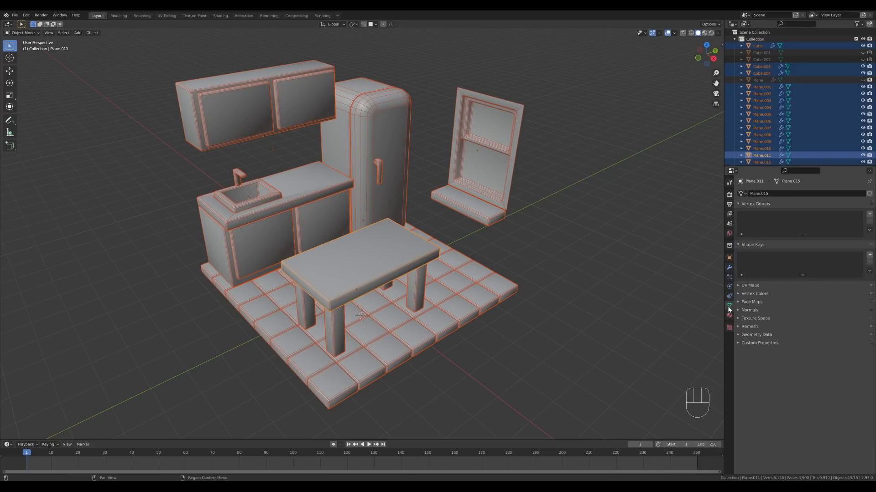
{"action": "left_click", "coordinate": [746, 311]}
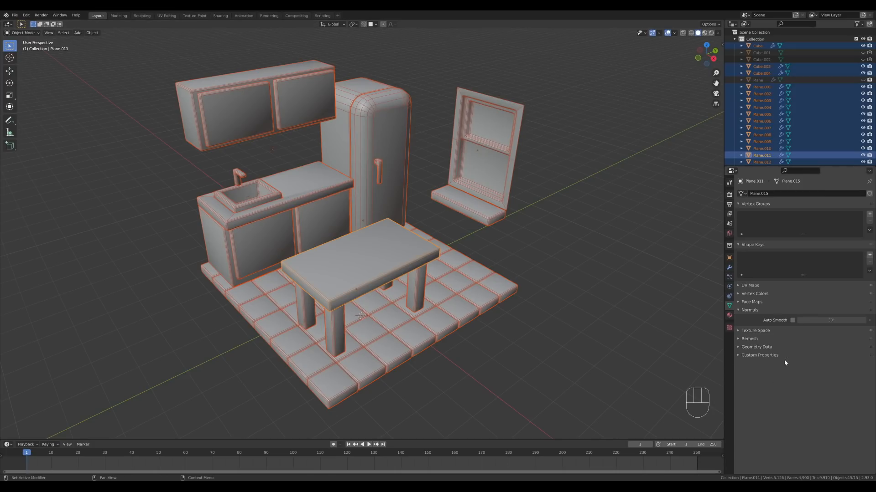
{"action": "left_click", "coordinate": [792, 320], "text": "alt"}
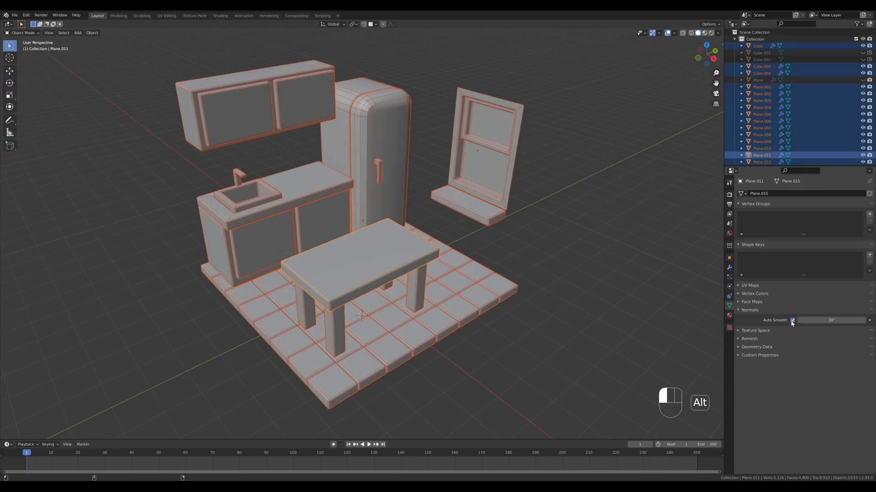
{"action": "left_click_drag", "start_coordinate": [831, 321], "coordinate": [866, 320], "text": "alt"}
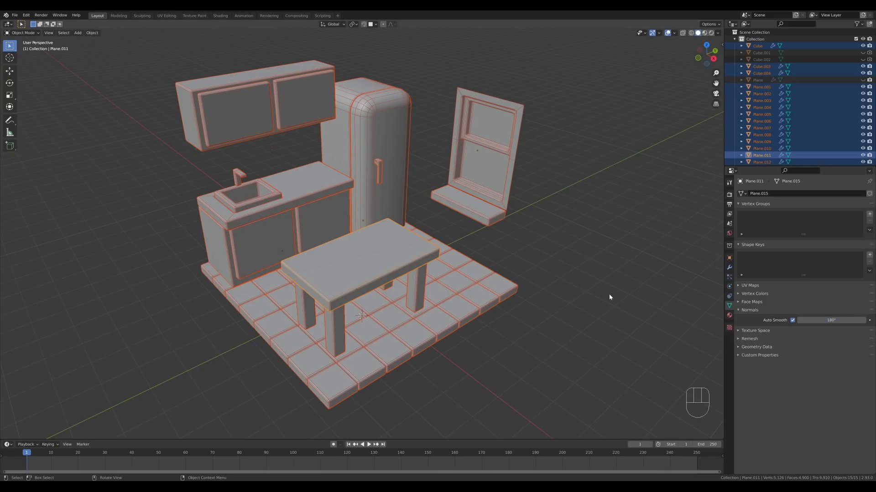
- Turn off the wireframe overlay, unhide all hidden objects, and save the file
{"action": "left_click", "coordinate": [580, 248]}
{"action": "key", "text": "less"}
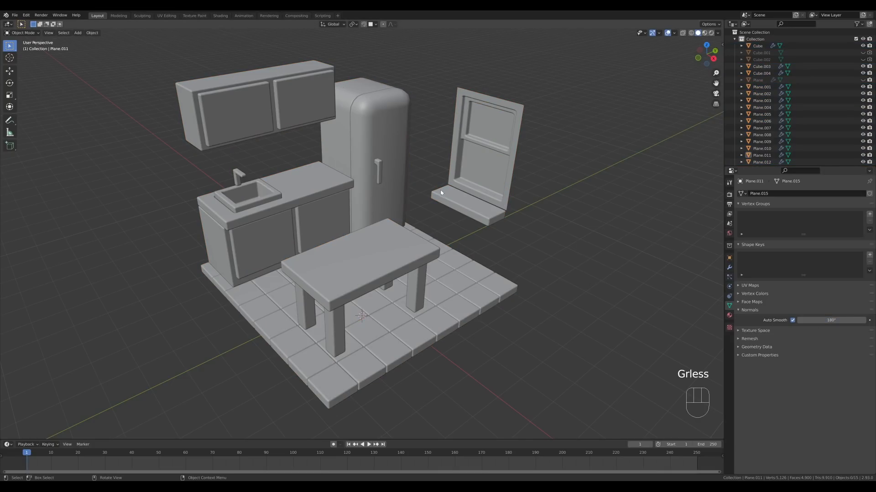
{"action": "middle_click_drag", "start_coordinate": [427, 177], "coordinate": [462, 211]}
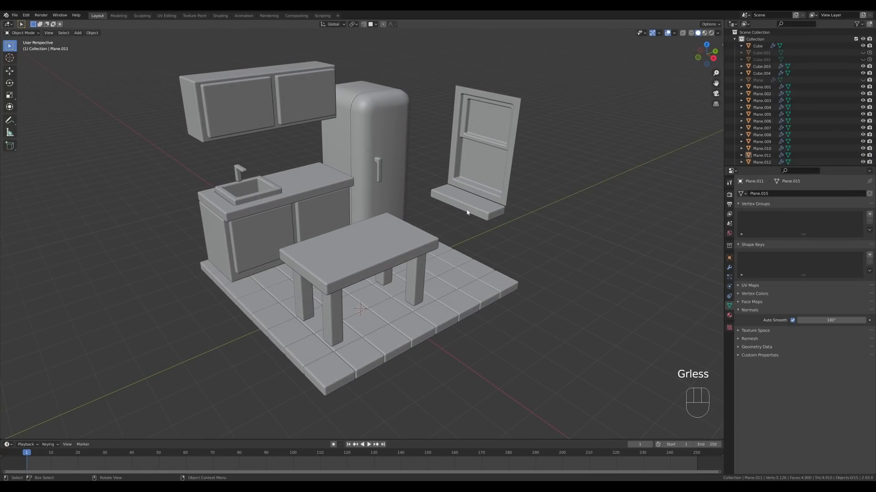
{"action": "key", "text": "alt+h"}
{"action": "left_click", "coordinate": [627, 218]}
{"action": "key", "text": "ctrl+s"}
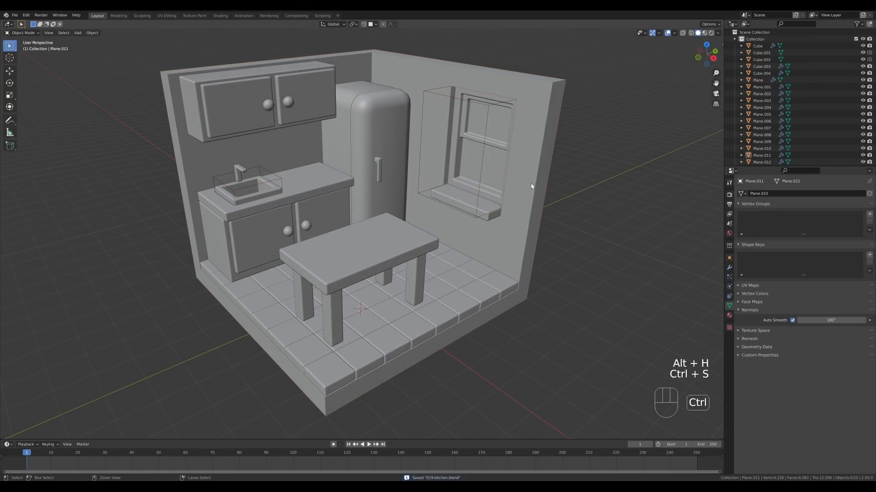
- Scale the table top's whole mesh slightly wider along the X axis in Edit Mode
{"action": "middle_click_drag", "start_coordinate": [532, 185], "coordinate": [537, 193]}
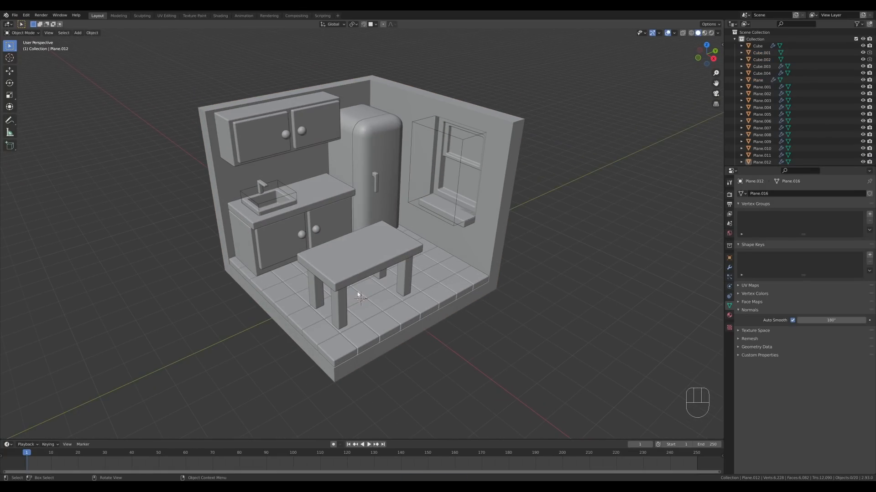
{"action": "middle_click_drag", "start_coordinate": [390, 276], "coordinate": [401, 269]}
{"action": "left_click", "coordinate": [396, 251]}
{"action": "key", "text": "Tab"}
{"action": "key", "text": "a"}
{"action": "key", "text": "s"}
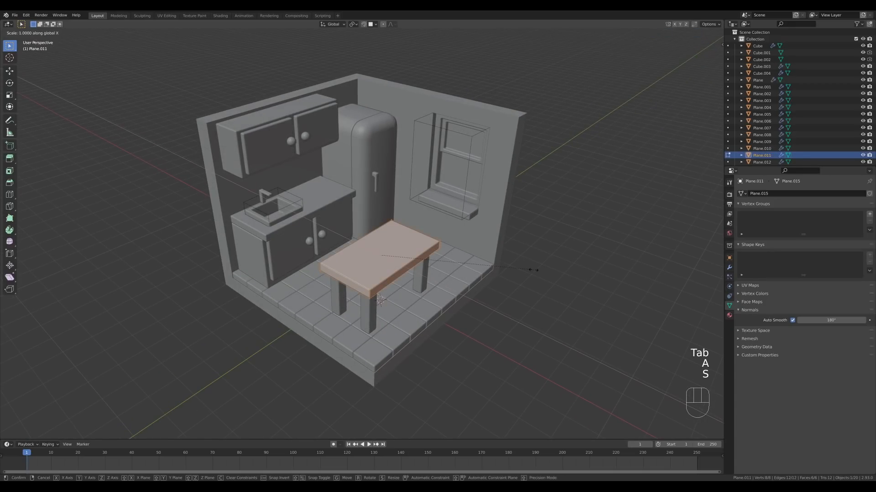
{"action": "key", "text": "x"}
{"action": "left_click", "coordinate": [552, 275]}
{"action": "key", "text": "Tab"}
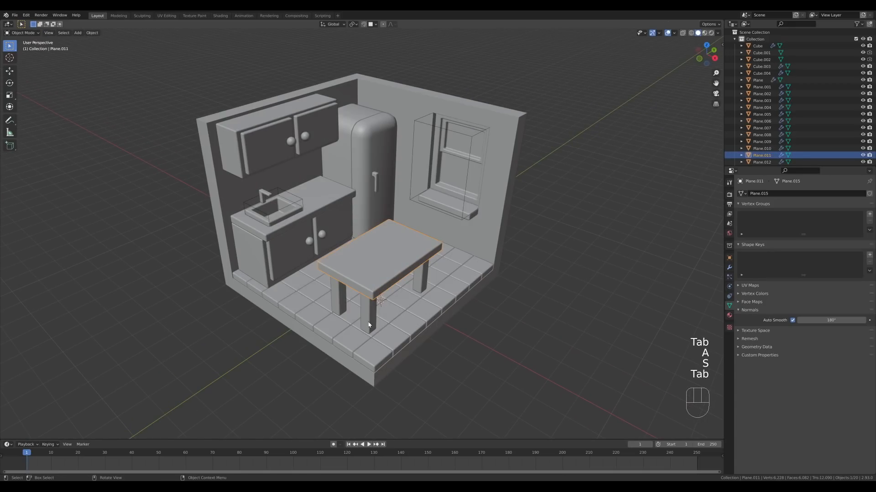
- Move the table legs' whole mesh slightly outward along the X axis in Edit Mode
{"action": "left_click", "coordinate": [369, 317]}
{"action": "key", "text": "Tab"}
{"action": "key", "text": "a"}
{"action": "key", "text": "g"}
{"action": "key", "text": "x"}
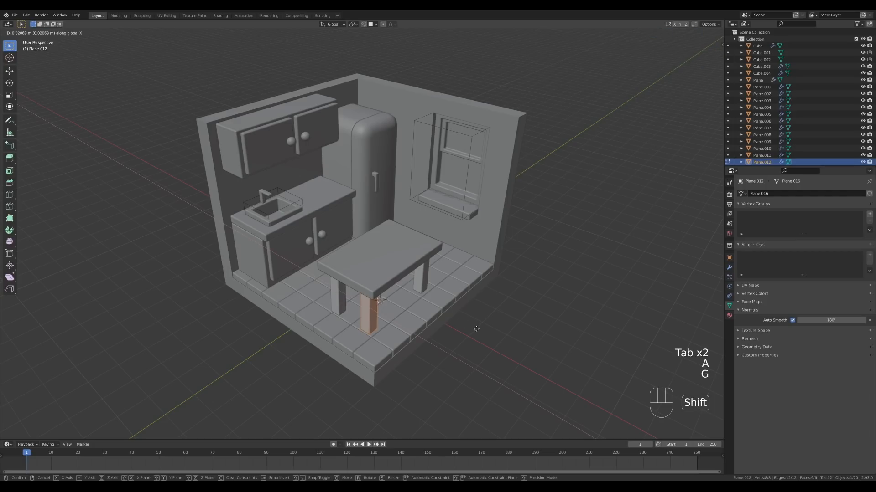
{"action": "left_click", "coordinate": [496, 335]}
{"action": "key", "text": "Tab"}
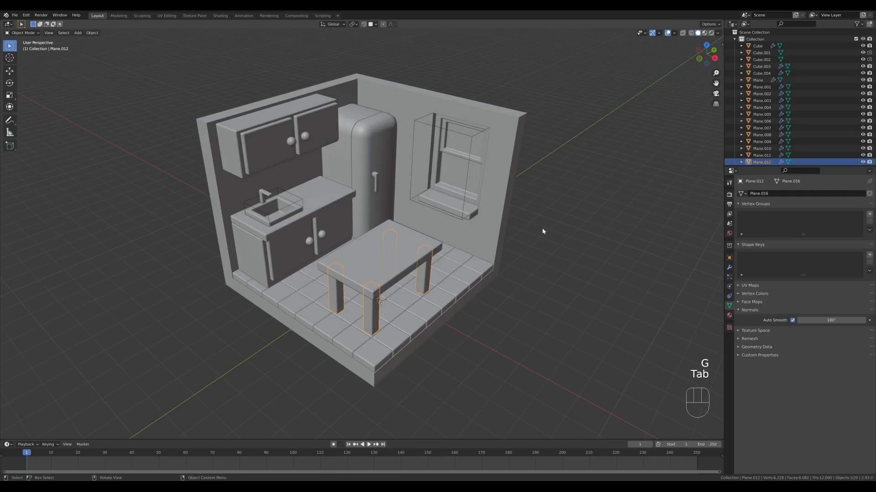
- Reset the 3D cursor to the world origin and add a ground plane there, scaled up about 31 times
{"action": "middle_click_drag", "start_coordinate": [542, 228], "coordinate": [535, 227]}
{"action": "key", "text": "shift+s"}
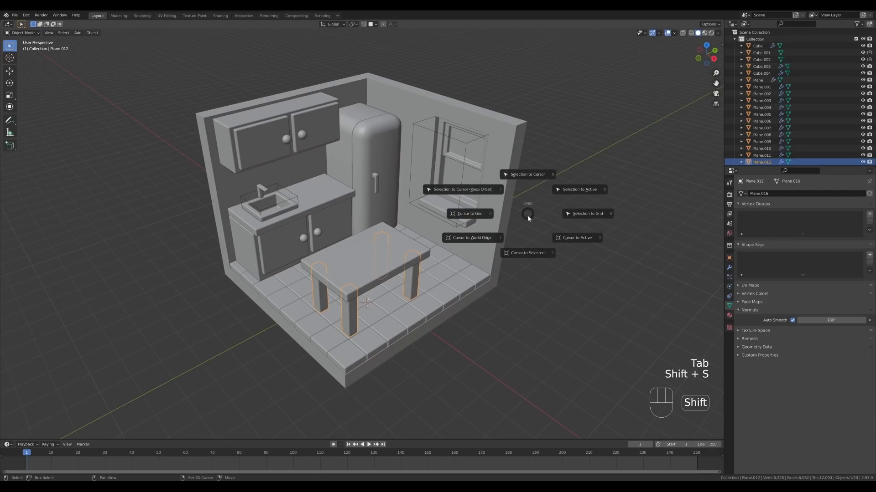
{"action": "left_click", "coordinate": [455, 245]}
{"action": "scroll", "coordinate": [455, 247], "scroll_direction": "down", "scroll_amount": 4}
{"action": "key", "text": "shift+a"}
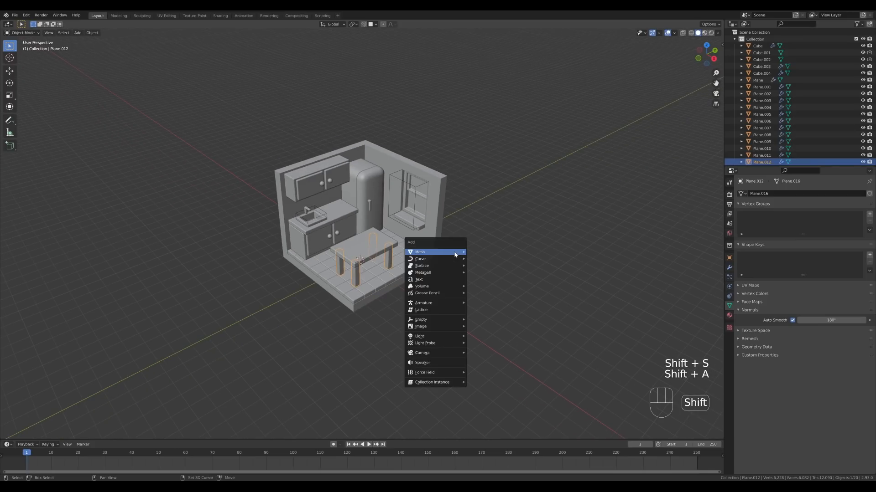
{"action": "left_click", "coordinate": [480, 253]}
{"action": "scroll", "coordinate": [480, 254], "scroll_direction": "down", "scroll_amount": 3}
{"action": "key", "text": "s"}
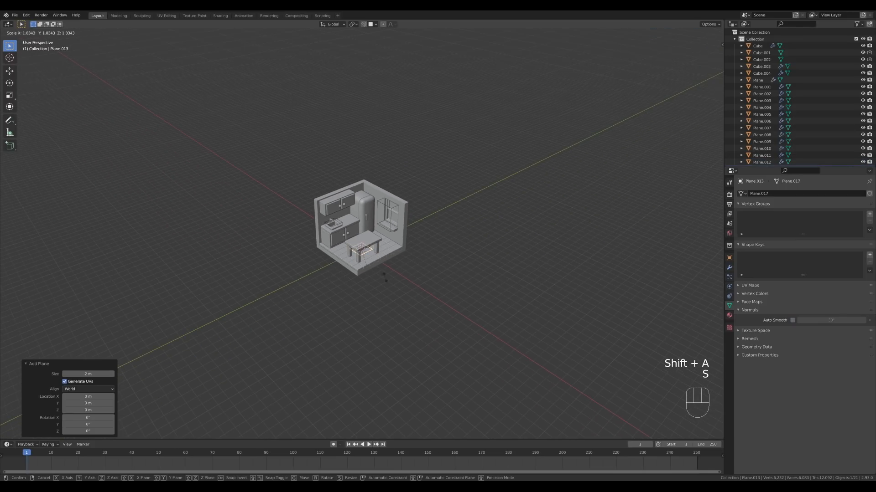
{"action": "left_click", "coordinate": [374, 385]}
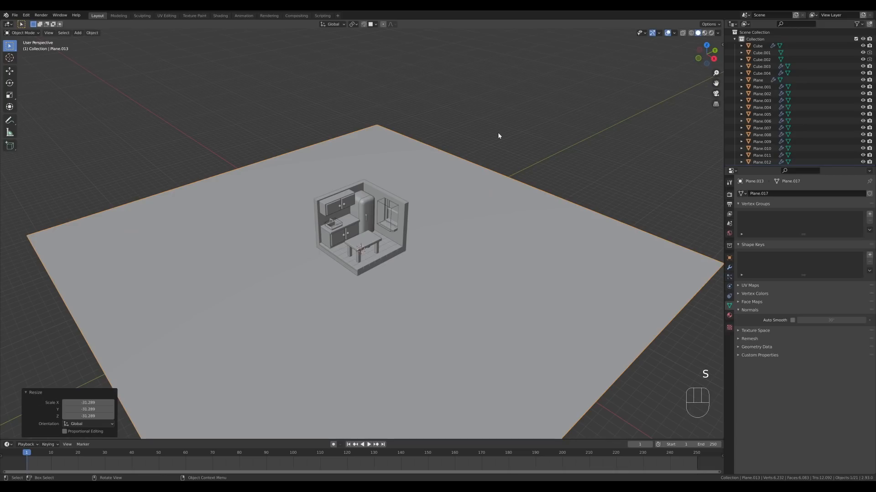
- Create a TrueIsoCam isometric camera with the IsoCam add-on and set its orthographic scale to 18
{"action": "key", "text": "n"}
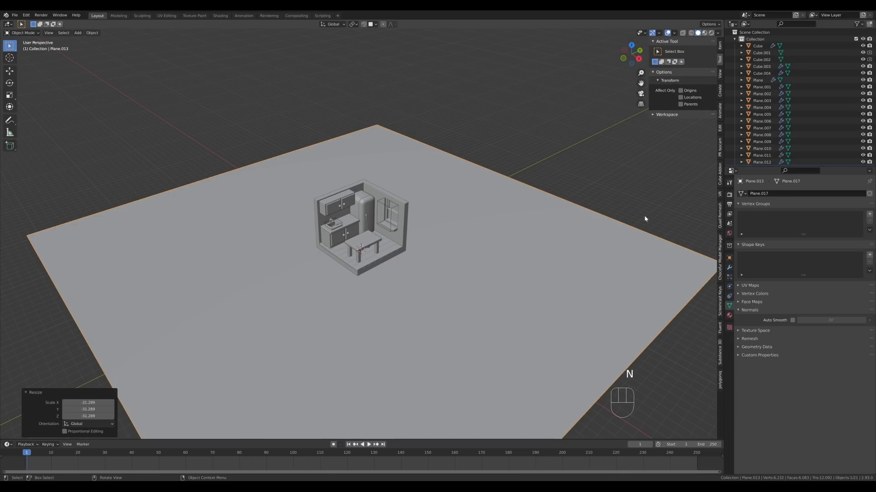
{"action": "left_click", "coordinate": [720, 154]}
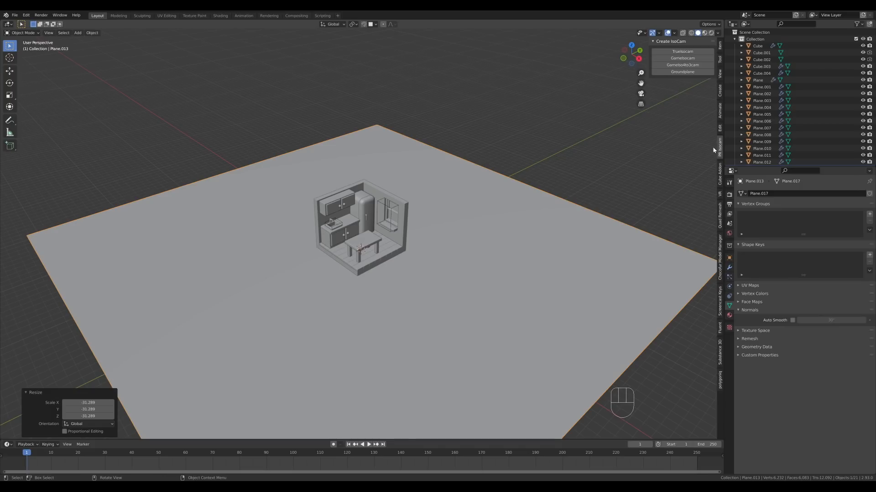
{"action": "left_click", "coordinate": [683, 52]}
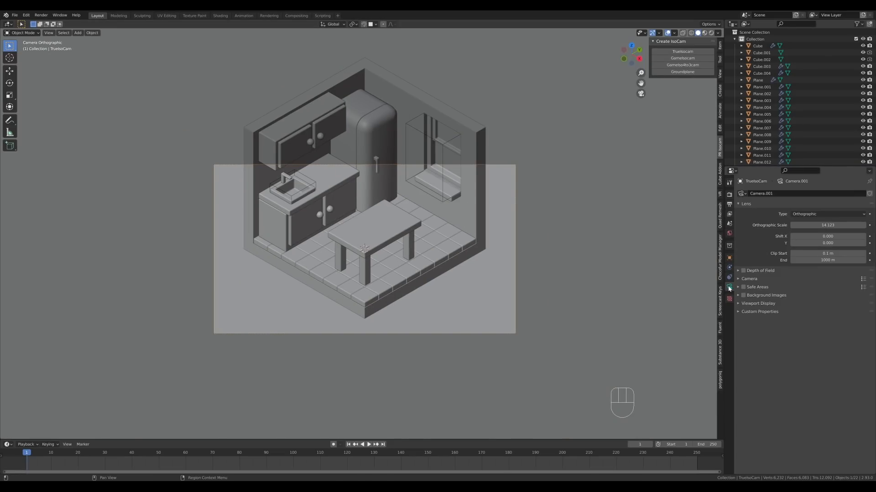
{"action": "left_click", "coordinate": [823, 225]}
{"action": "type", "text": "18"}
{"action": "key", "text": "Return"}
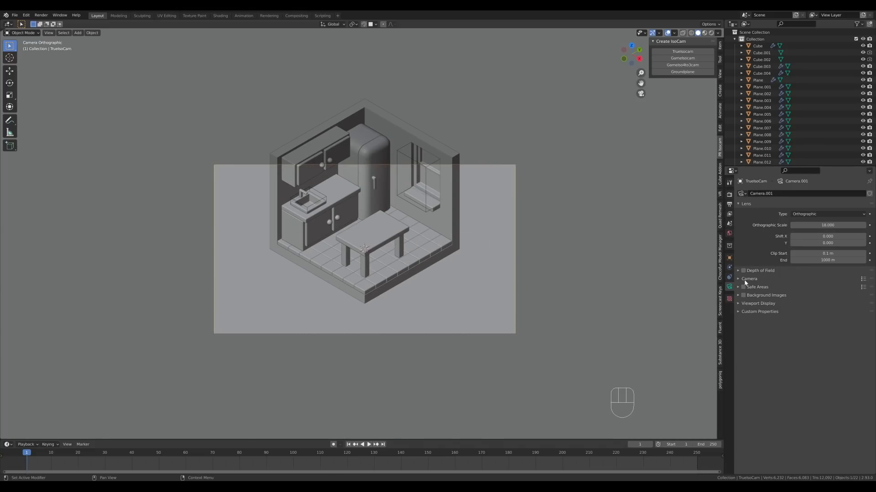
- Set the render resolution to 1600 × 1200 px and raise the isometric camera about 3.41 m along Z to frame the room
{"action": "left_click", "coordinate": [729, 204]}
{"action": "left_click", "coordinate": [815, 201]}
{"action": "type", "text": "166"}
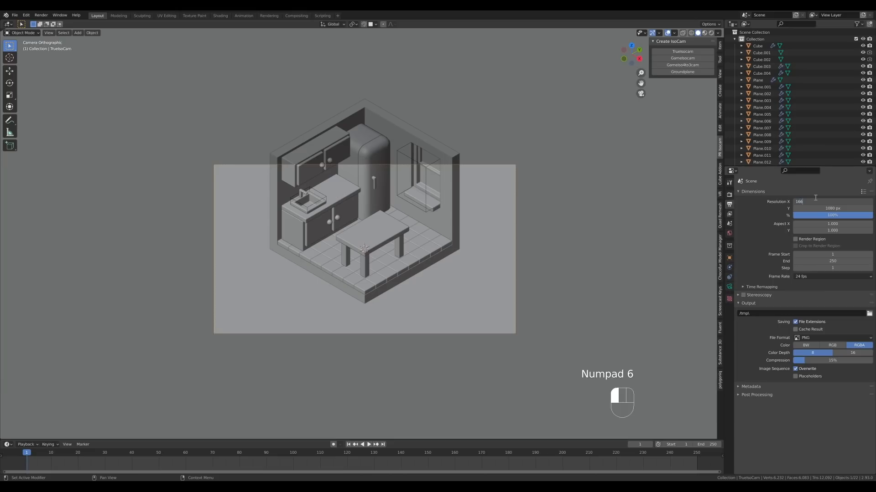
{"action": "type", "text": "00"}
{"action": "key", "text": "Tab"}
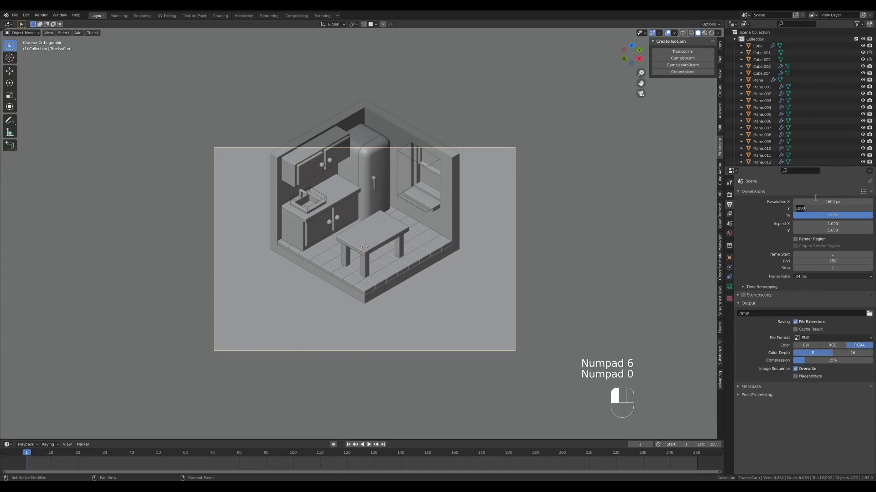
{"action": "type", "text": "1200"}
{"action": "key", "text": "Return"}
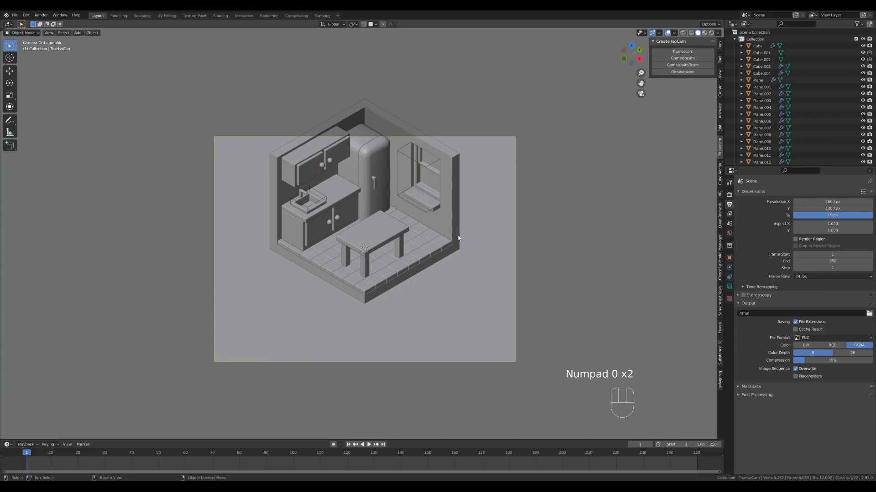
{"action": "key", "text": "g"}
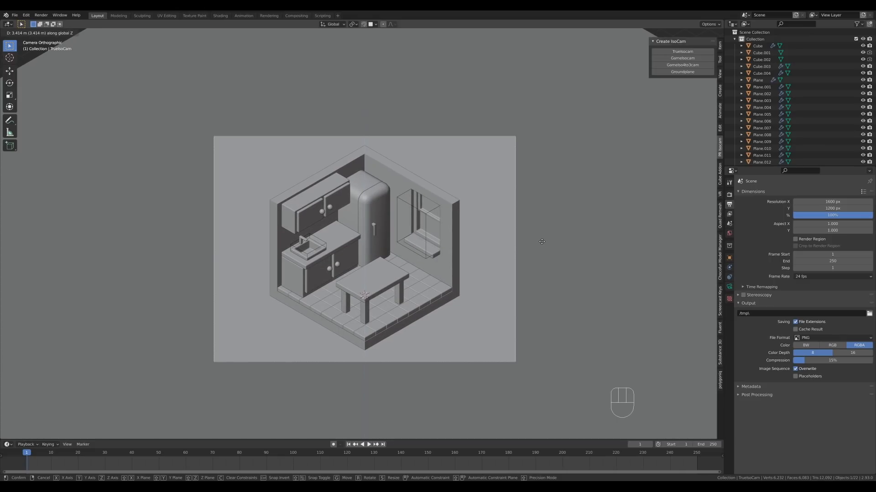
{"action": "left_click", "coordinate": [542, 241]}
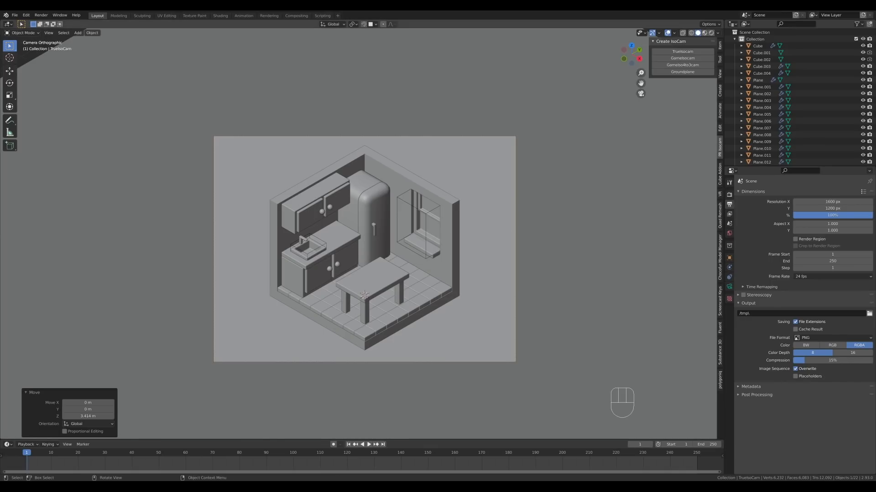
- Switch the viewport to Material Preview and give the ground plane a new material with a yellow-orange base color
{"action": "key", "text": "z"}
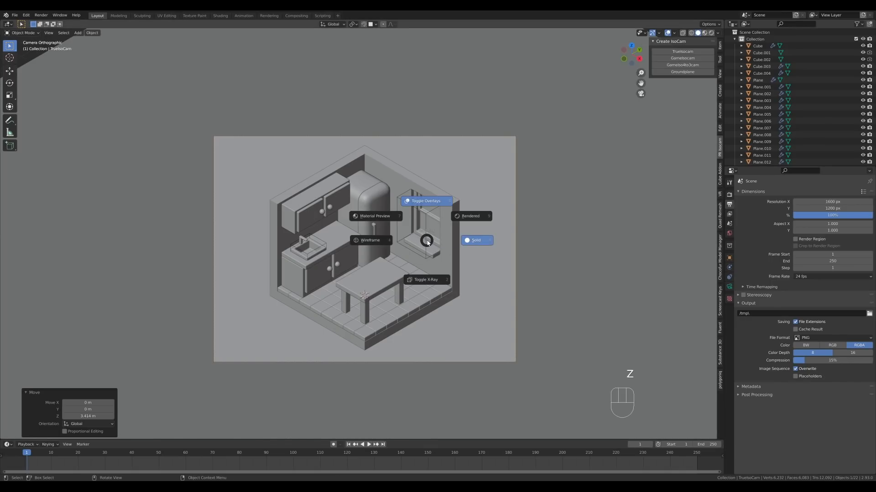
{"action": "left_click", "coordinate": [316, 185]}
{"action": "scroll", "coordinate": [463, 280], "scroll_direction": "down", "scroll_amount": 1, "text": "shift"}
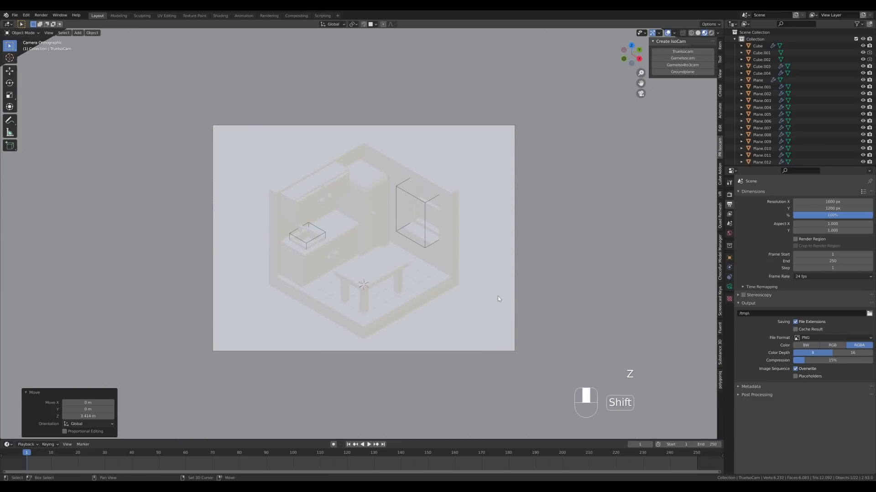
{"action": "left_click", "coordinate": [570, 170]}
{"action": "left_click", "coordinate": [729, 316]}
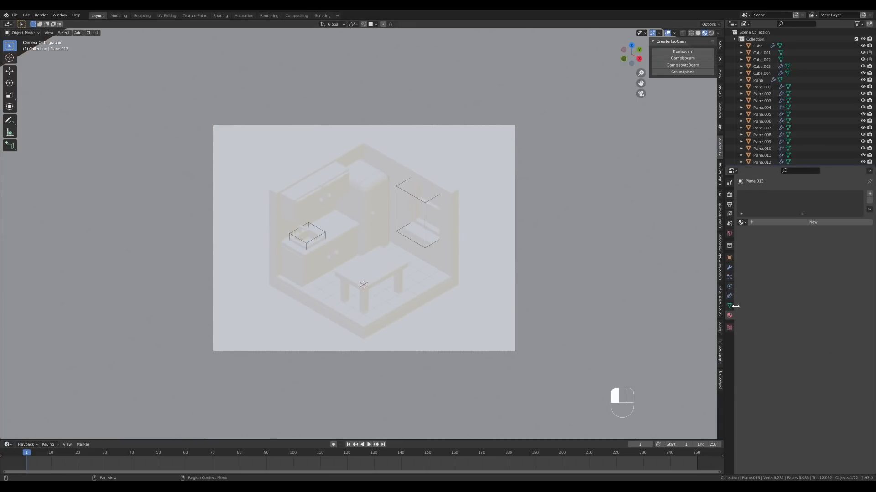
{"action": "left_click", "coordinate": [767, 223]}
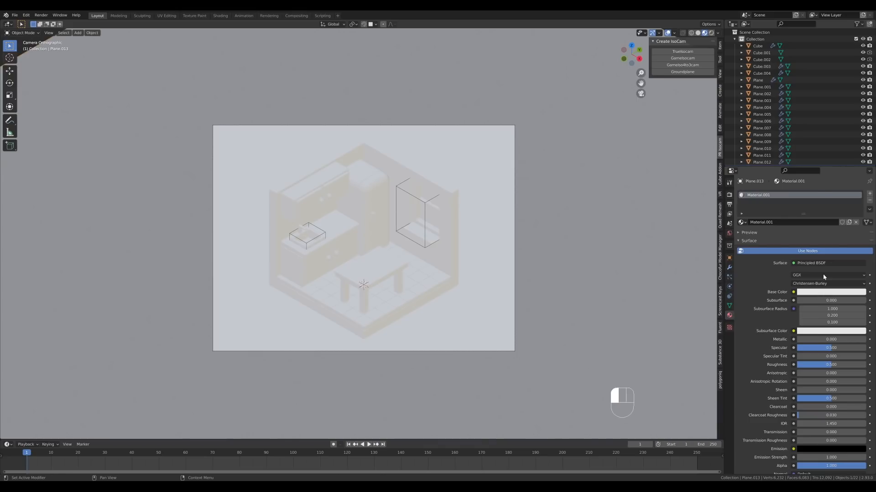
{"action": "left_click", "coordinate": [814, 292]}
{"action": "left_click_drag", "start_coordinate": [830, 232], "coordinate": [821, 234]}
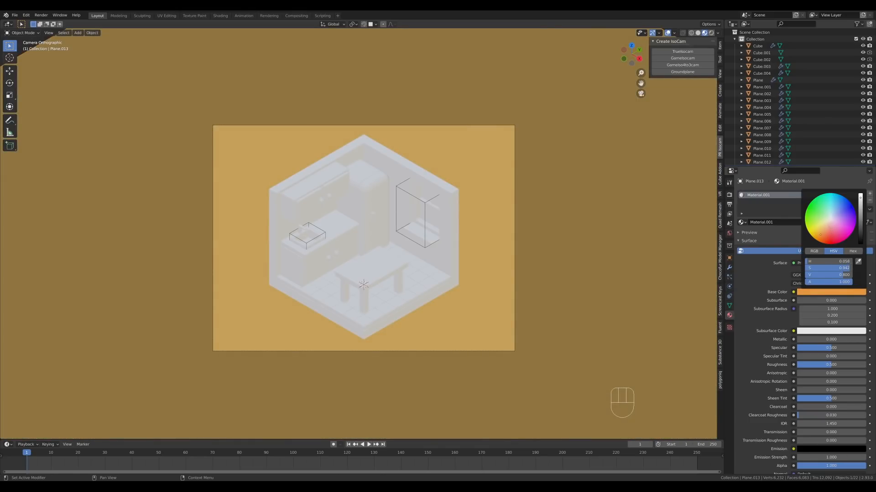
{"action": "left_click_drag", "start_coordinate": [820, 233], "coordinate": [819, 234]}
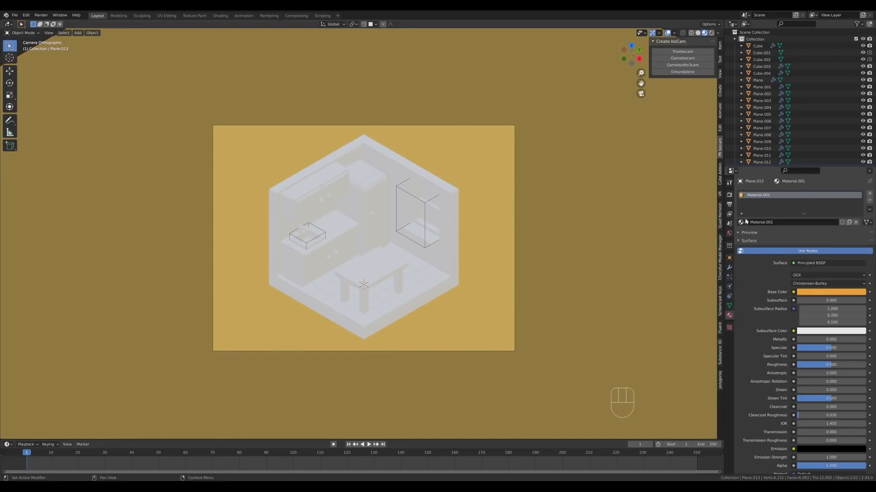
- Give the room's wall and floor shell a new material with a pale peach-beige base color
{"action": "left_click", "coordinate": [447, 198]}
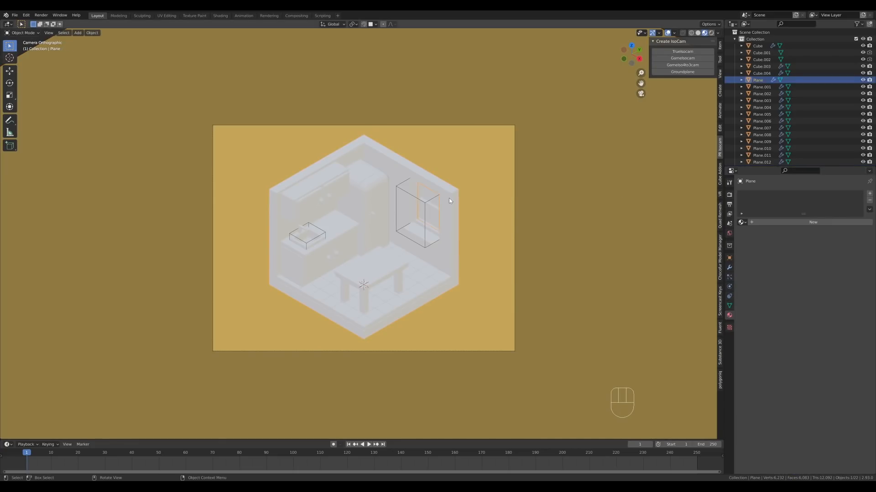
{"action": "left_click", "coordinate": [773, 223]}
{"action": "left_click", "coordinate": [823, 293]}
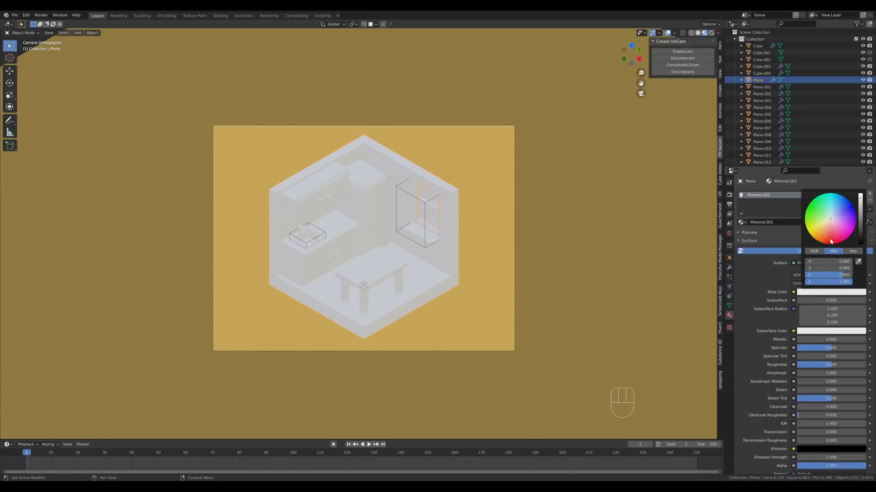
{"action": "left_click_drag", "start_coordinate": [828, 226], "coordinate": [829, 223]}
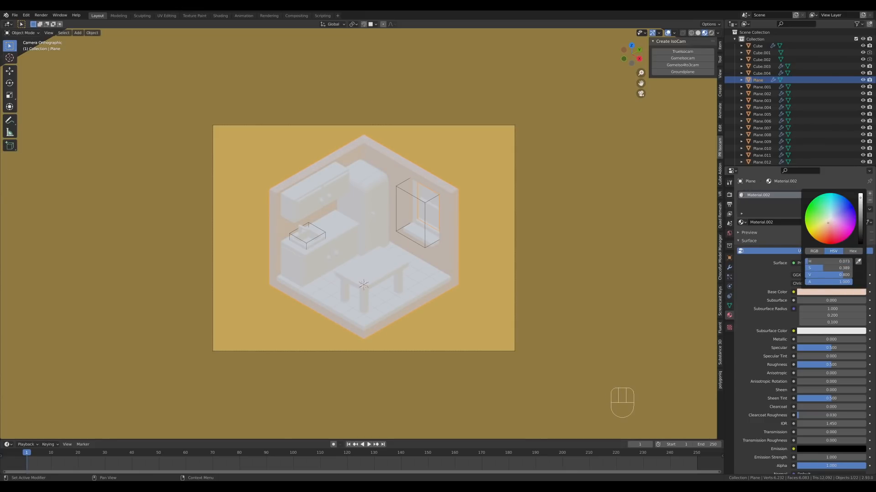
{"action": "left_click_drag", "start_coordinate": [828, 223], "coordinate": [827, 225]}
- Give the lower cabinet body a new material with a blue-violet base color
{"action": "scroll", "coordinate": [435, 280], "scroll_direction": "up", "scroll_amount": 1}
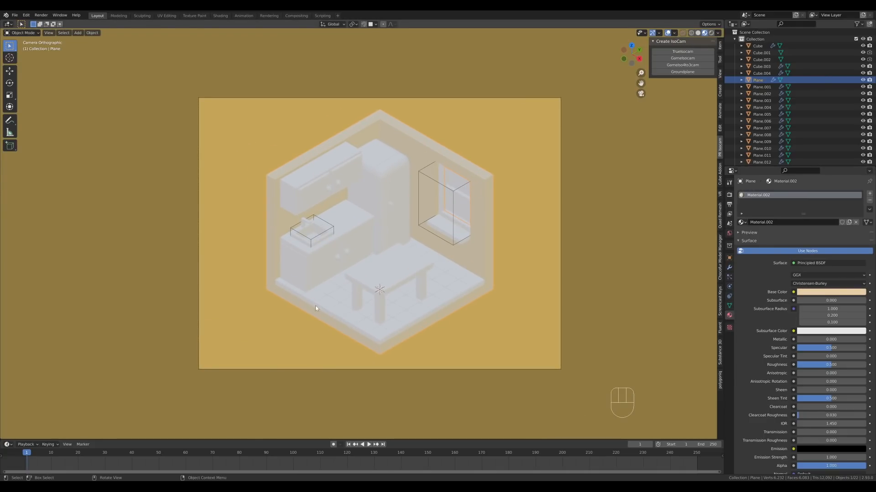
{"action": "left_click", "coordinate": [302, 278]}
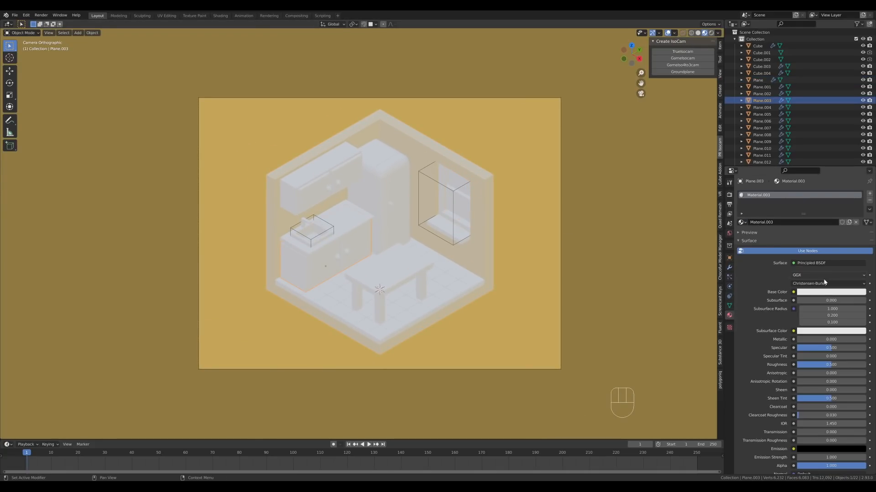
{"action": "left_click", "coordinate": [829, 292]}
{"action": "left_click", "coordinate": [842, 217]}
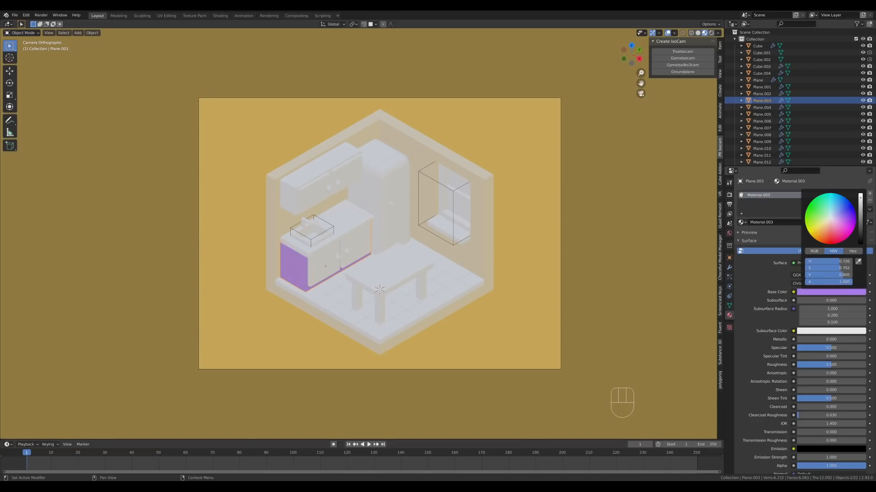
{"action": "left_click", "coordinate": [845, 215]}
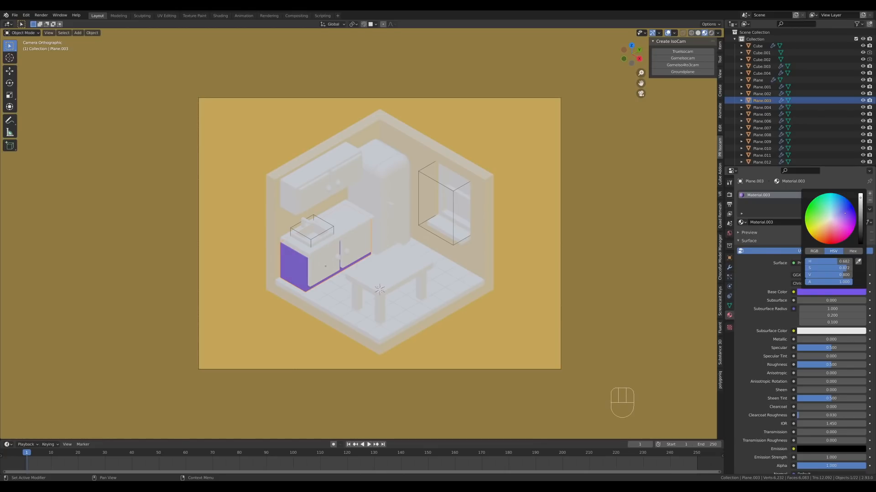
- Assign the existing blue-violet Material.003 to the lower cabinet doors, the upper cabinet body and the upper cabinet doors
{"action": "left_click", "coordinate": [319, 267]}
{"action": "left_click", "coordinate": [741, 222]}
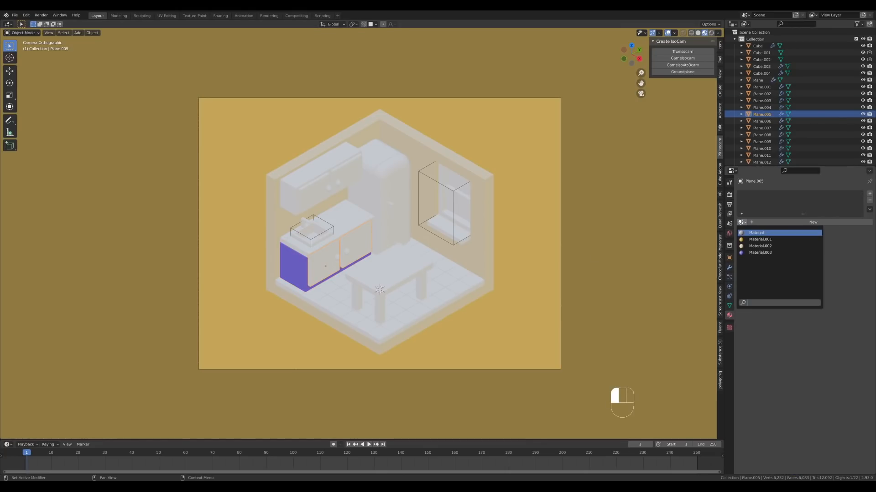
{"action": "left_click", "coordinate": [762, 251]}
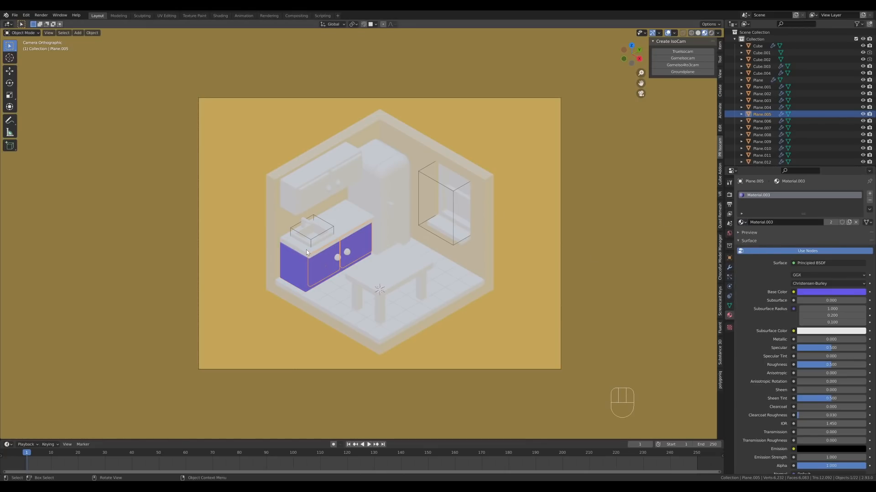
{"action": "left_click", "coordinate": [283, 186]}
{"action": "left_click", "coordinate": [741, 222]}
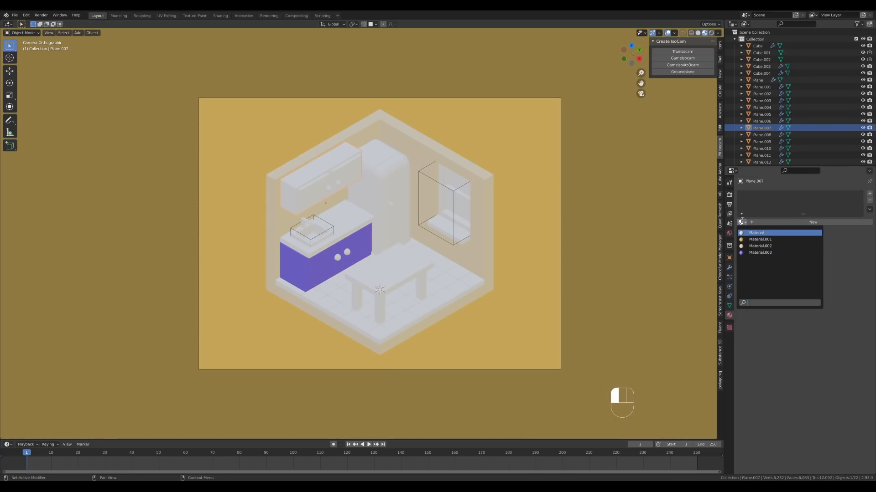
{"action": "left_click", "coordinate": [762, 251]}
{"action": "left_click", "coordinate": [289, 187]}
{"action": "left_click", "coordinate": [741, 222]}
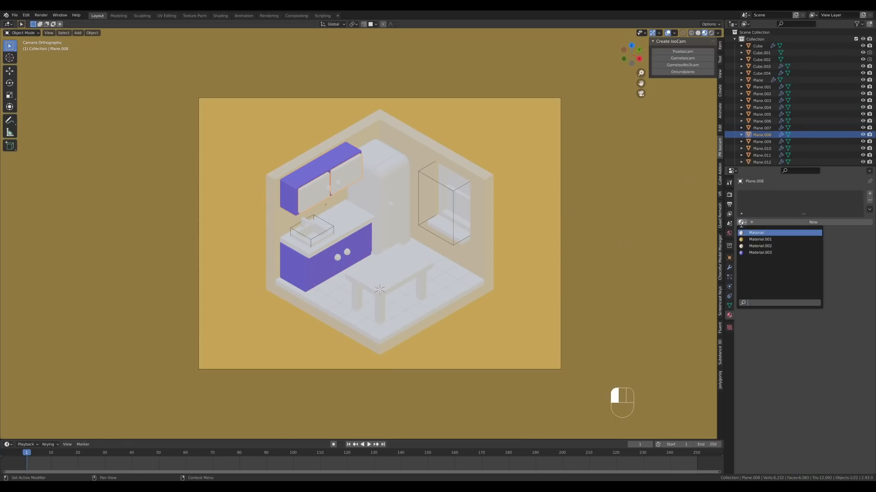
{"action": "left_click", "coordinate": [763, 252]}
- Give the kitchen countertop a new material with an orange base color
{"action": "left_click", "coordinate": [319, 240]}
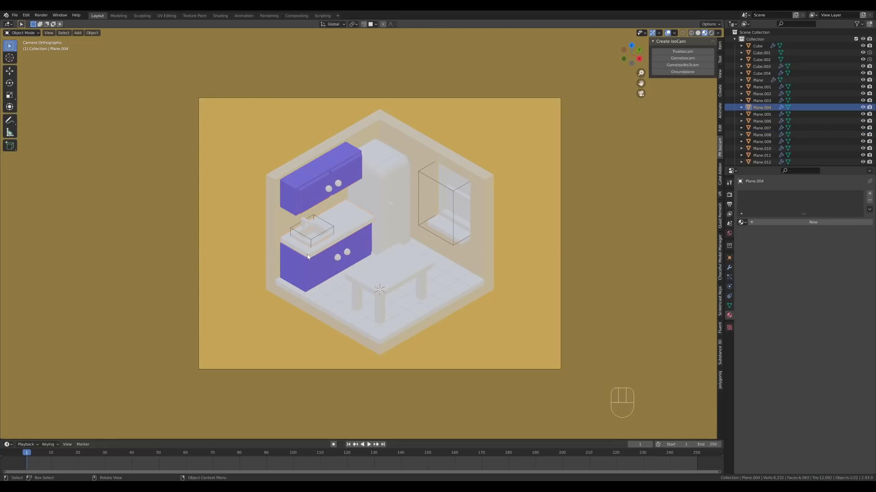
{"action": "left_click", "coordinate": [773, 222]}
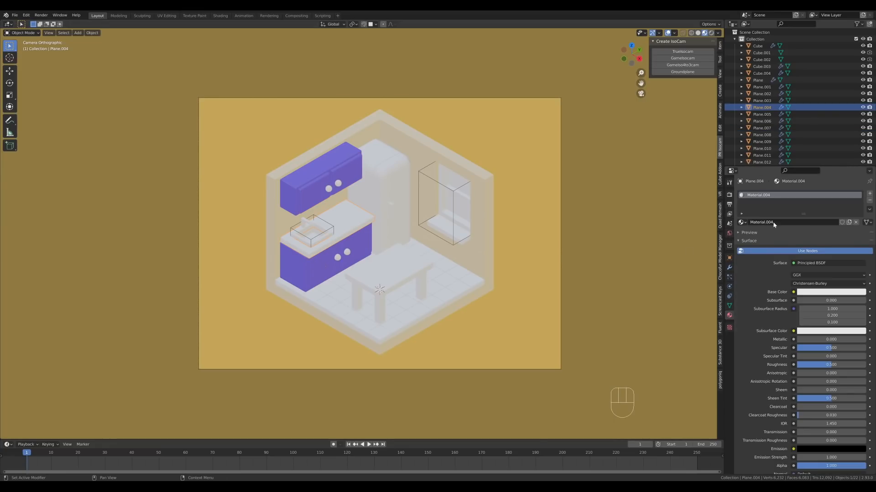
{"action": "left_click", "coordinate": [821, 292]}
{"action": "left_click", "coordinate": [820, 233]}
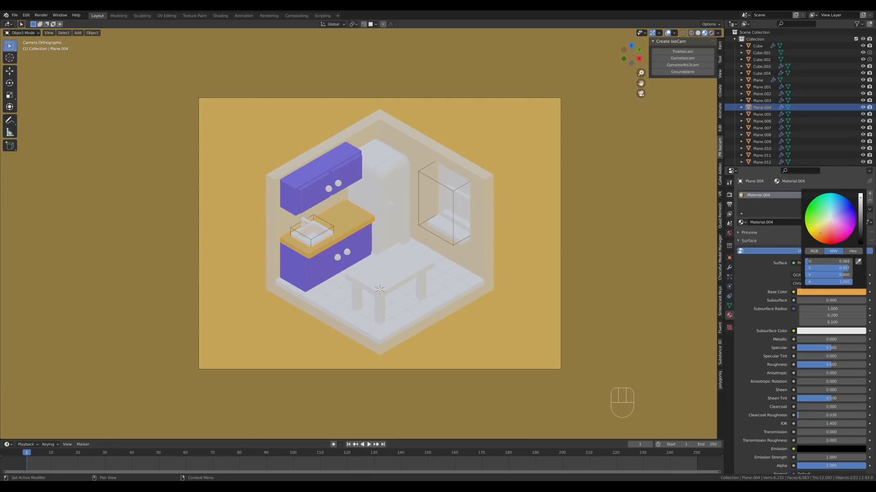
- Assign the countertop's orange Material.004 to the window sill, the tabletop and the table legs
{"action": "left_click_drag", "start_coordinate": [819, 234], "coordinate": [819, 234]}
{"action": "left_click", "coordinate": [459, 229]}
{"action": "left_click", "coordinate": [741, 222]}
{"action": "left_click", "coordinate": [750, 255]}
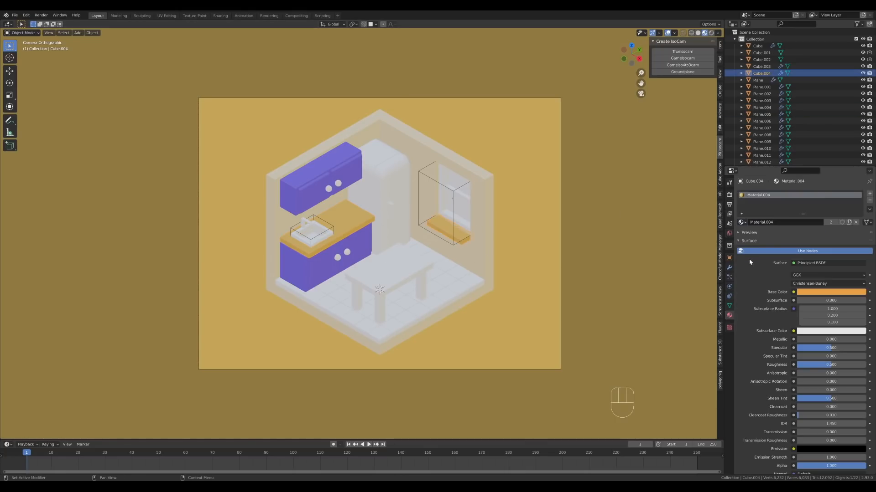
{"action": "left_click", "coordinate": [364, 276]}
{"action": "left_click", "coordinate": [741, 223]}
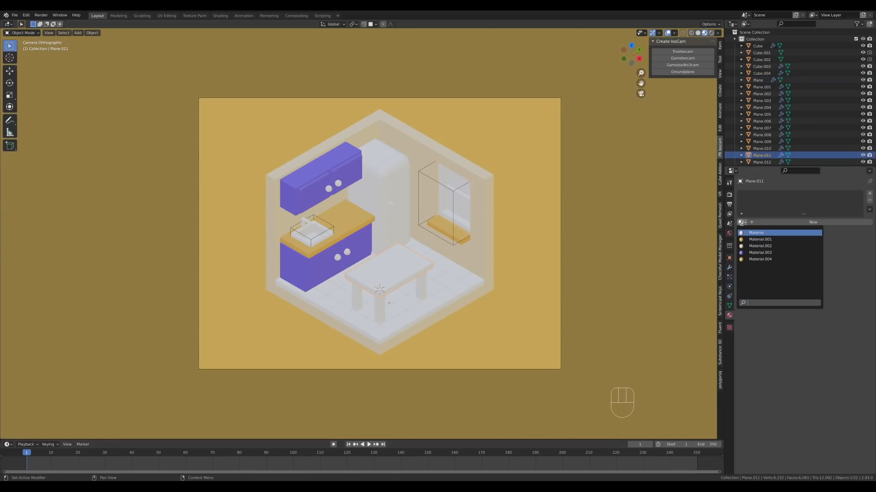
{"action": "left_click", "coordinate": [757, 259]}
{"action": "left_click", "coordinate": [381, 305]}
{"action": "left_click", "coordinate": [741, 222]}
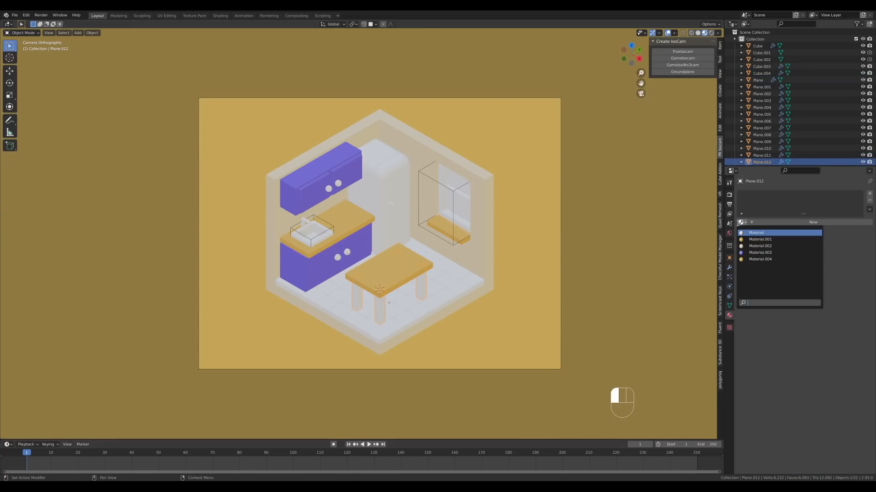
{"action": "left_click", "coordinate": [757, 260]}
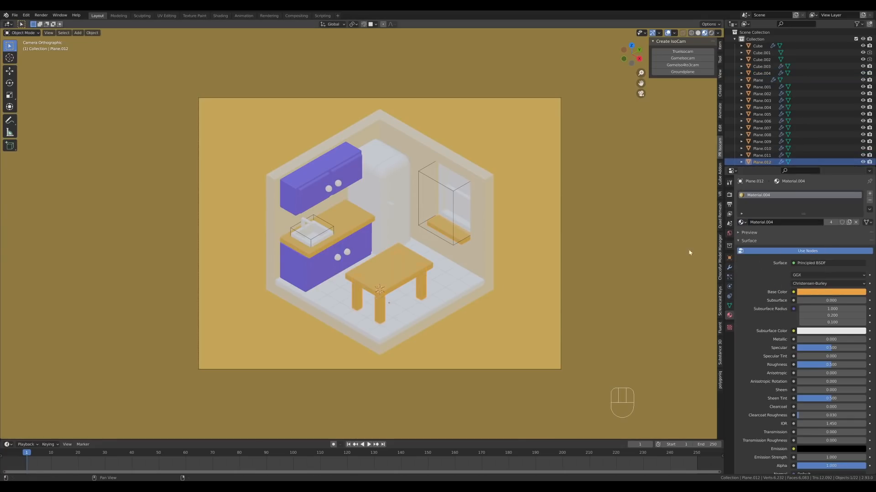
- Give the fridge door a new material with a red base color
{"action": "left_click", "coordinate": [393, 180]}
{"action": "left_click", "coordinate": [754, 223]}
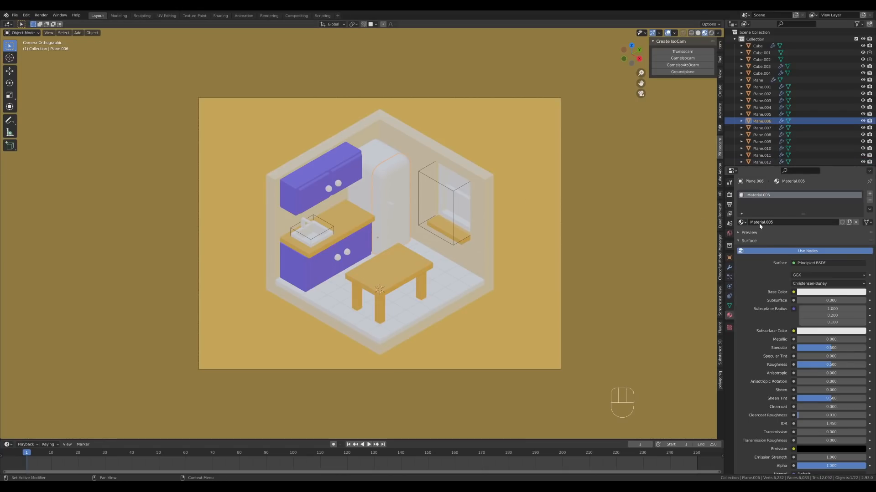
{"action": "left_click", "coordinate": [824, 298]}
{"action": "left_click", "coordinate": [823, 292]}
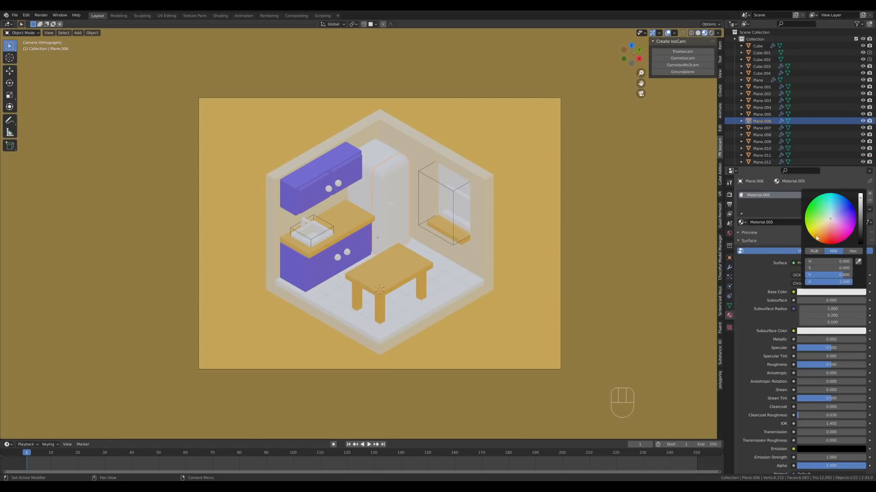
{"action": "left_click", "coordinate": [830, 237]}
{"action": "left_click_drag", "start_coordinate": [830, 237], "coordinate": [830, 237]}
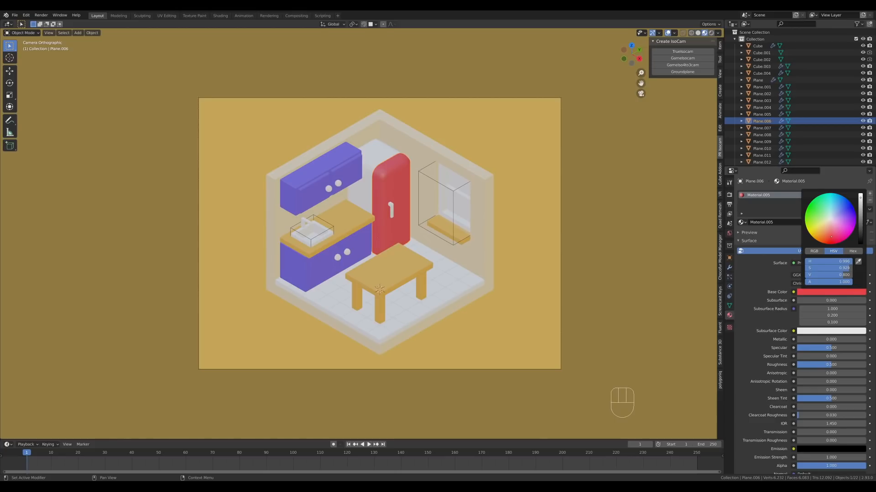
- Give the fridge body behind the red door a new material with a pure white base color
{"action": "left_click", "coordinate": [364, 163]}
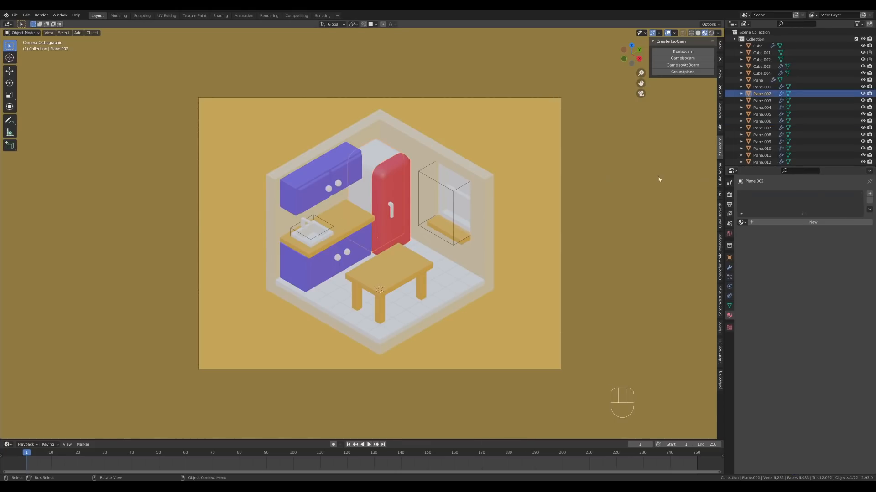
{"action": "left_click", "coordinate": [801, 222]}
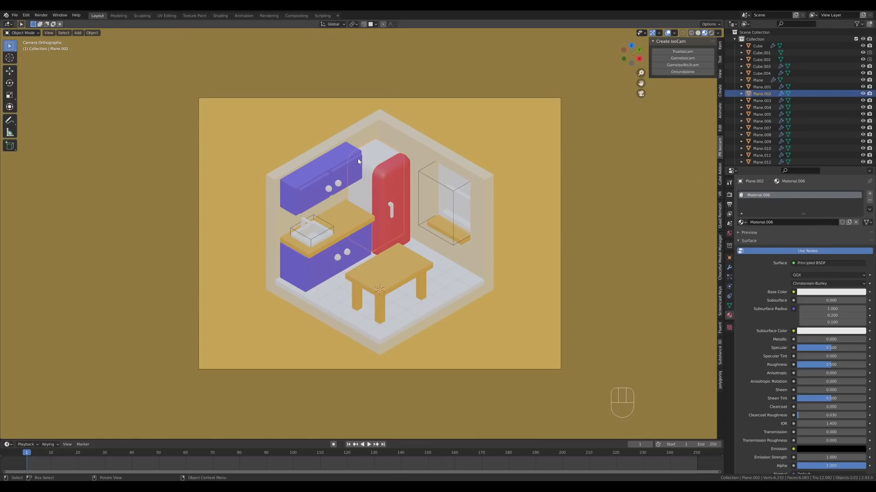
{"action": "left_click", "coordinate": [829, 292]}
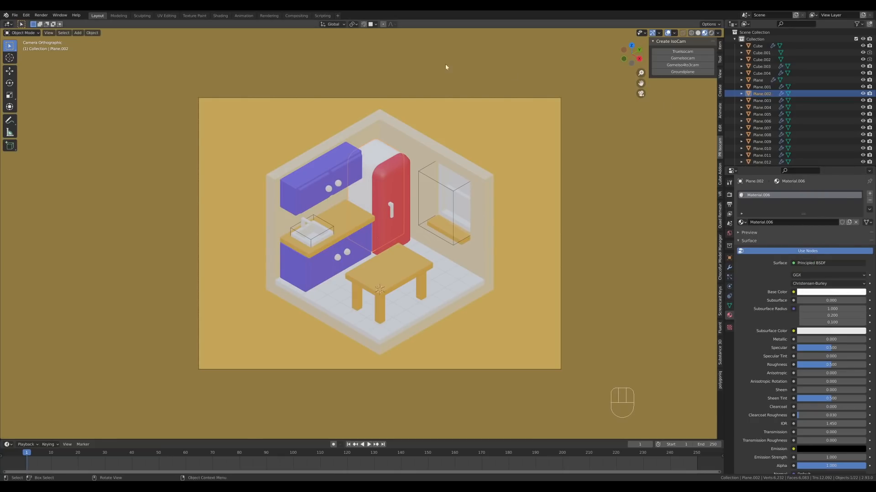
- Give the kitchen sink a new material with a very dark purple base color
{"action": "left_click", "coordinate": [313, 230]}
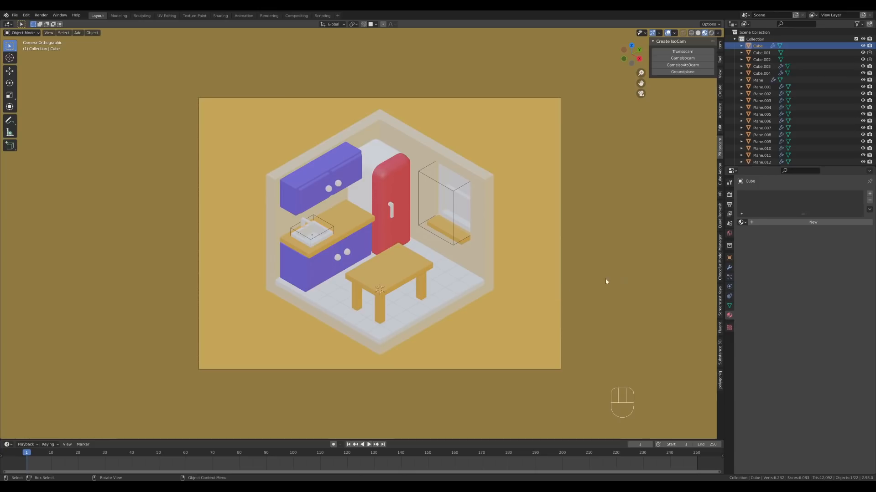
{"action": "left_click", "coordinate": [812, 222]}
{"action": "left_click", "coordinate": [823, 291]}
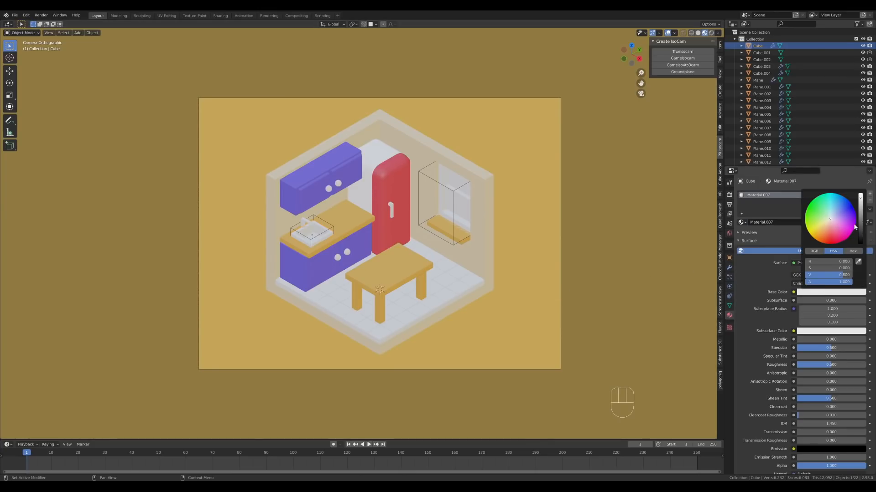
{"action": "left_click_drag", "start_coordinate": [859, 227], "coordinate": [860, 238]}
{"action": "left_click", "coordinate": [847, 214]}
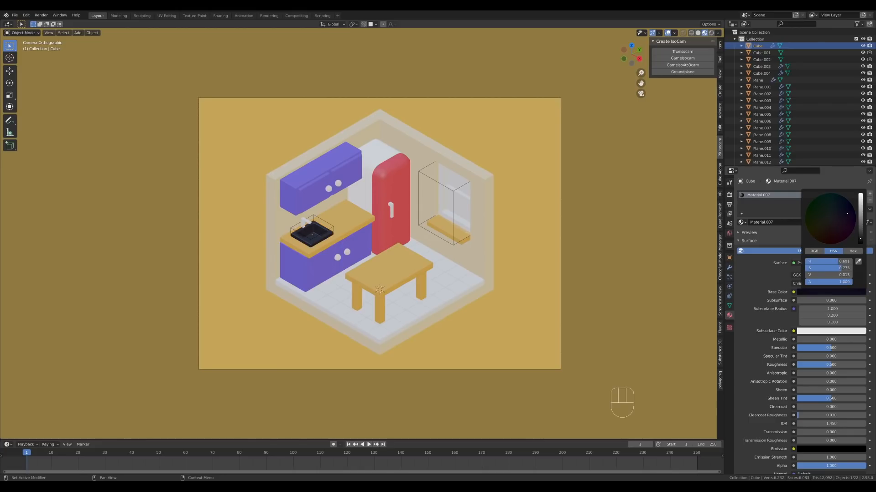
{"action": "left_click_drag", "start_coordinate": [860, 239], "coordinate": [849, 218]}
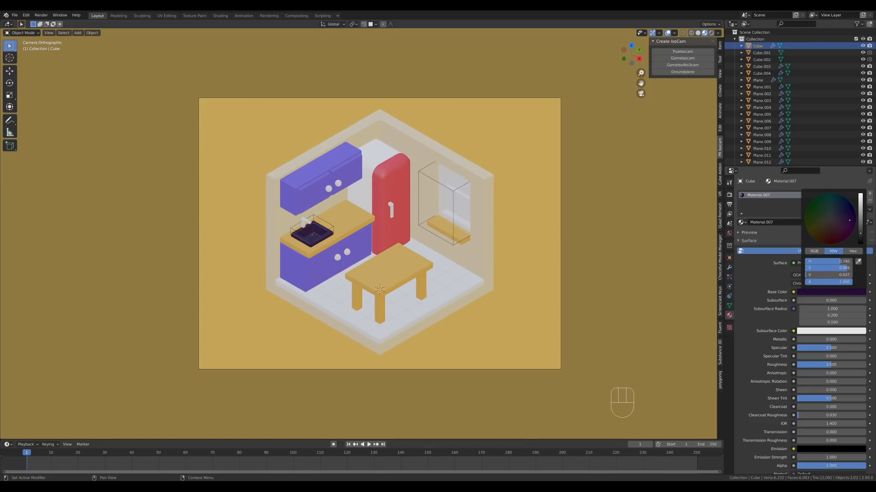
- Assign the existing white Material.006 to the window frame
{"action": "left_click", "coordinate": [447, 215]}
{"action": "left_click", "coordinate": [742, 222]}
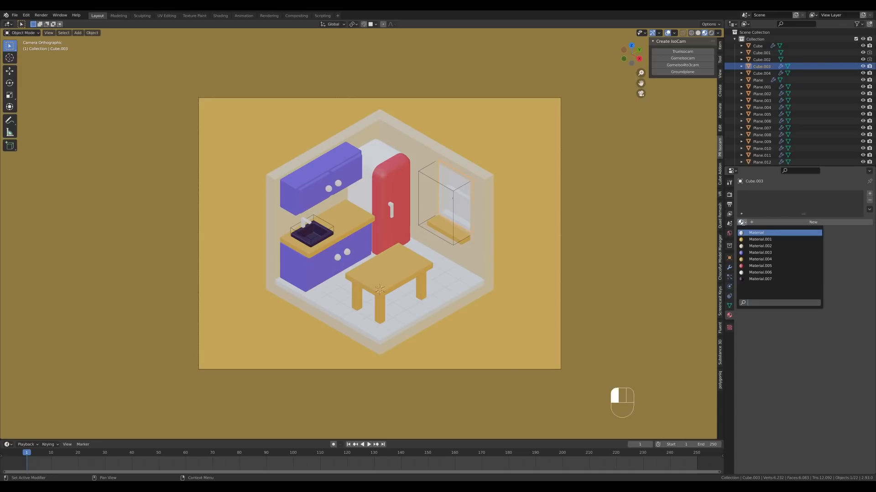
{"action": "left_click", "coordinate": [763, 273]}
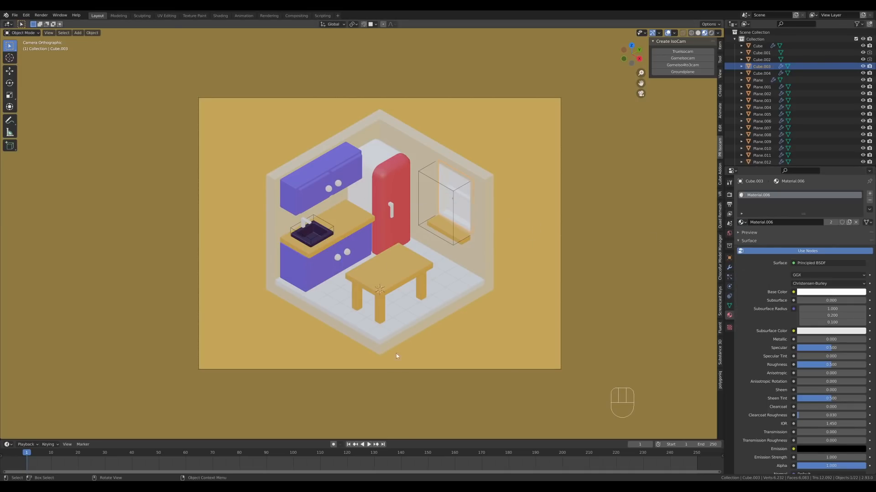
- Apply both Array modifiers on the floor tiles, keeping the Bevel modifier live
{"action": "left_click", "coordinate": [401, 320]}
{"action": "middle_click_drag", "start_coordinate": [444, 356], "coordinate": [463, 303], "text": "shift"}
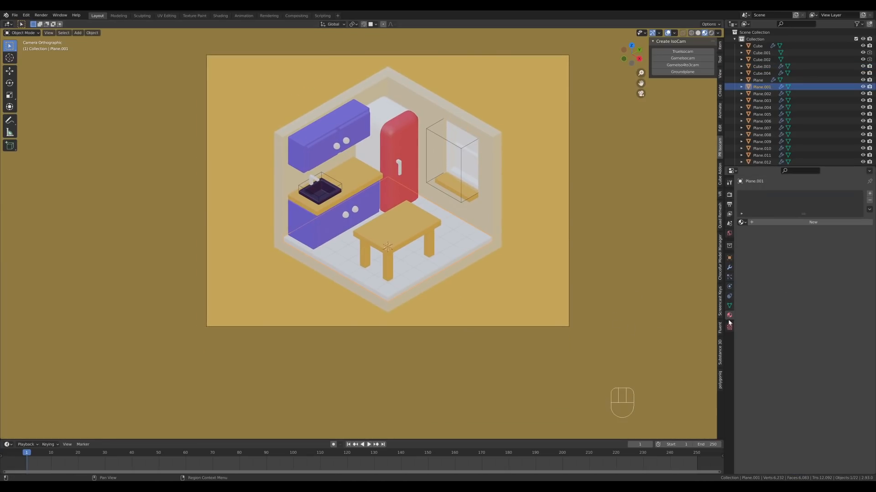
{"action": "left_click", "coordinate": [729, 267]}
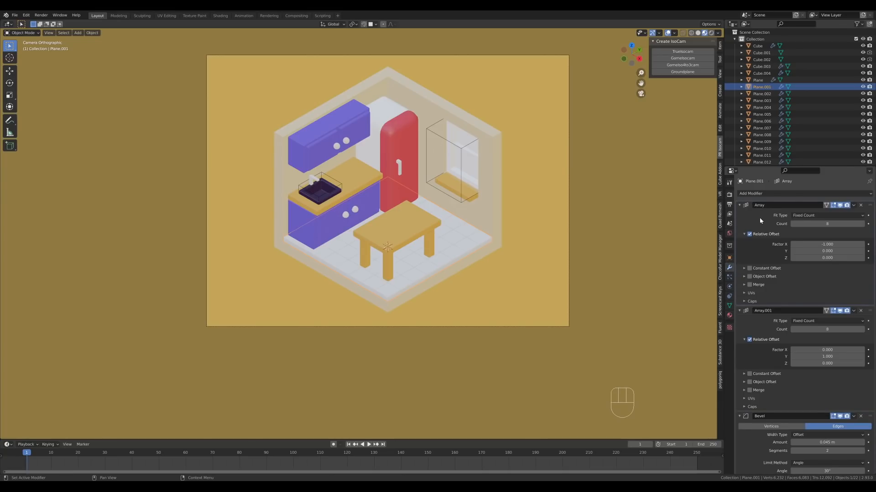
{"action": "key", "text": "ctrl+a"}
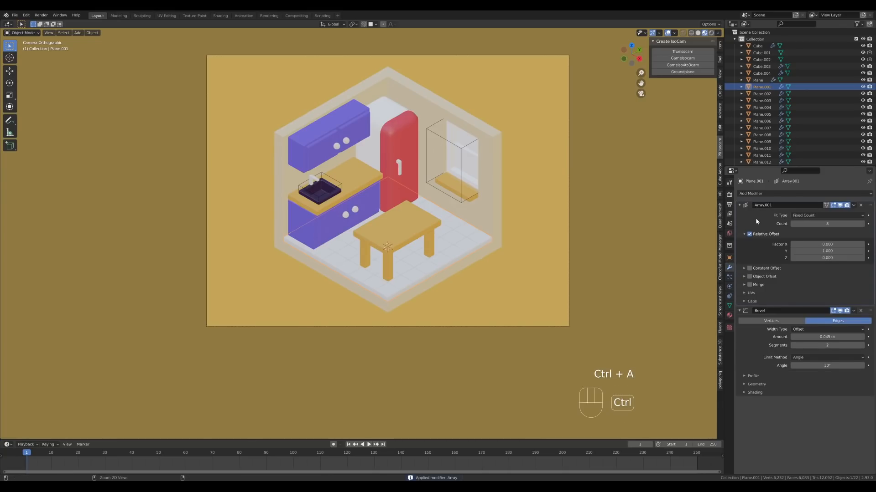
{"action": "key", "text": "ctrl+a"}
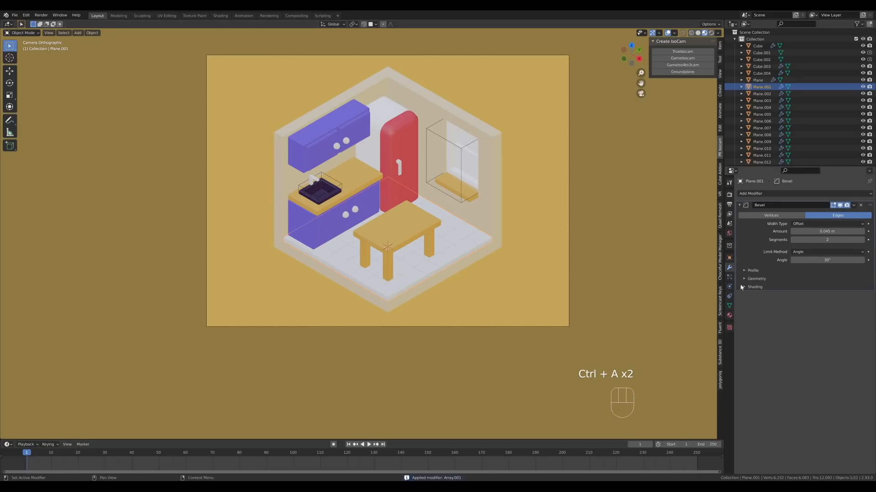
- Assign the existing white Material.006 to the floor tiles
{"action": "left_click", "coordinate": [729, 315]}
{"action": "left_click", "coordinate": [742, 222]}
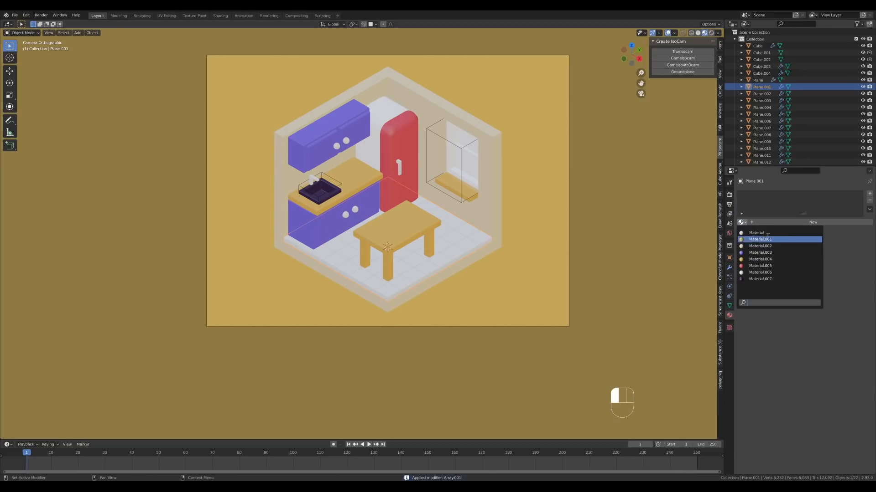
{"action": "left_click", "coordinate": [759, 272]}
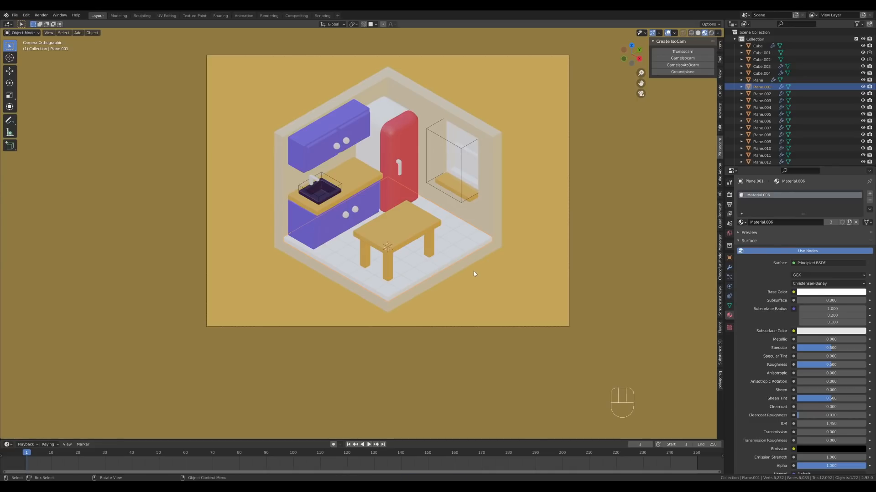
- Add Material.007 as a second material on the floor tiles and assign it to alternating tiles in the two rows along the open edge opposite the cabinets
{"action": "key", "text": "Tab"}
{"action": "key", "text": "3"}
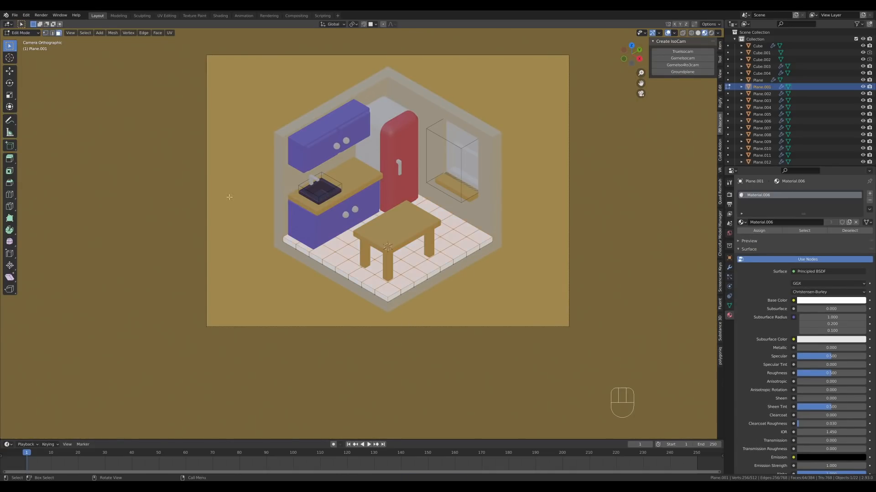
{"action": "left_click", "coordinate": [388, 289]}
{"action": "left_click", "coordinate": [505, 303]}
{"action": "middle_click_drag", "start_coordinate": [388, 292], "coordinate": [335, 323]}
{"action": "key", "text": "l"}
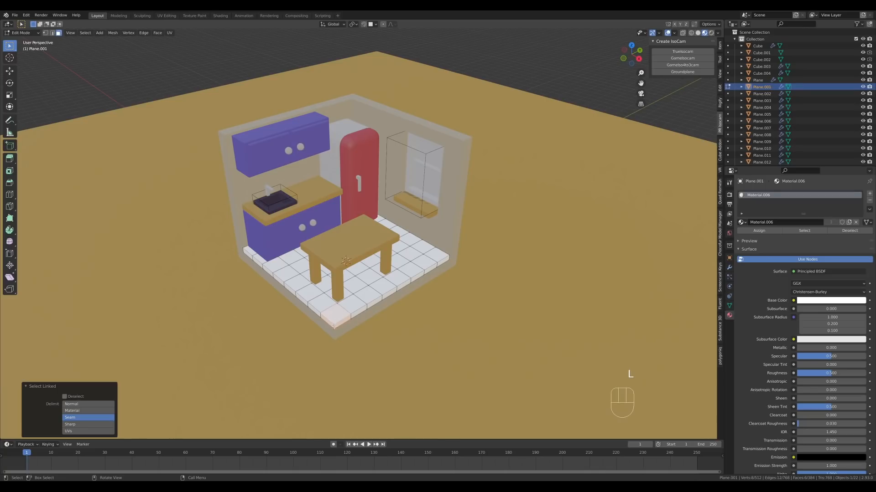
{"action": "key", "text": "l"}
{"action": "key", "text": "l"}
{"action": "key", "text": "l"}
{"action": "left_click", "coordinate": [869, 193]}
{"action": "left_click", "coordinate": [742, 236]}
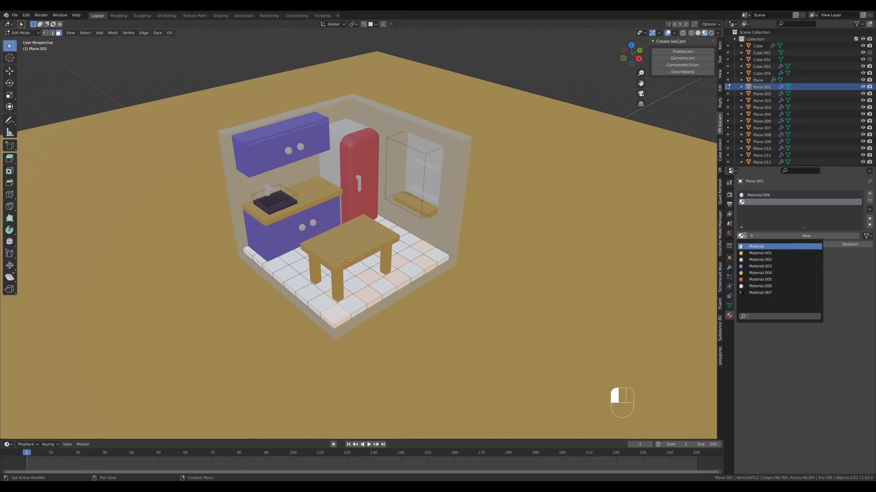
{"action": "left_click", "coordinate": [755, 292]}
{"action": "left_click", "coordinate": [758, 244]}
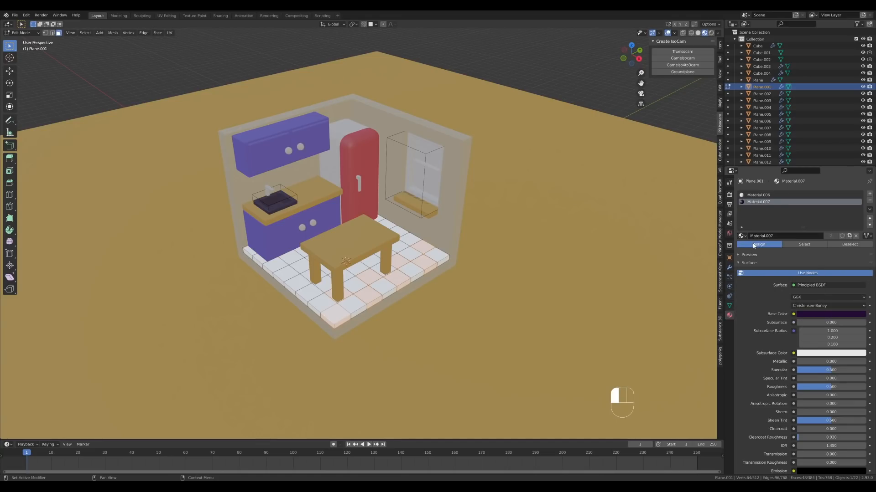
{"action": "key", "text": "Tab"}
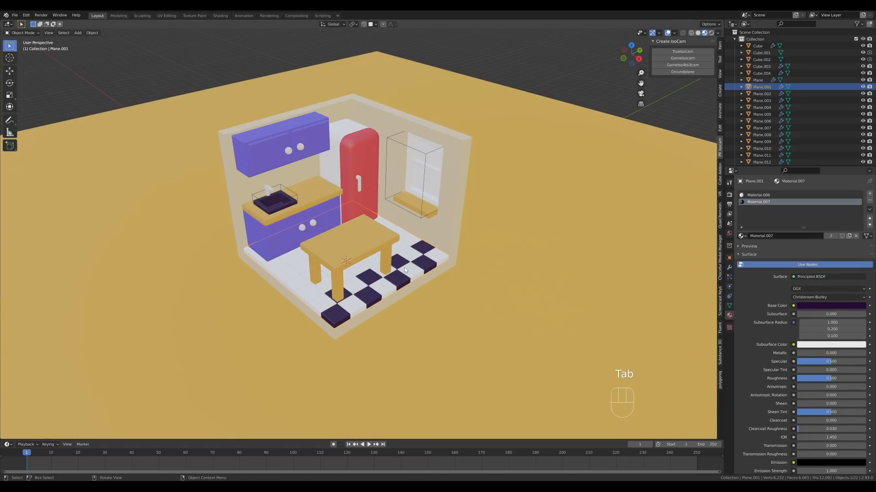
- Delete the vertices of all floor tiles except the two checkered rows along the open edge opposite the cabinets
{"action": "key", "text": "KP_7"}
{"action": "scroll", "coordinate": [440, 241], "scroll_direction": "up", "scroll_amount": 2}
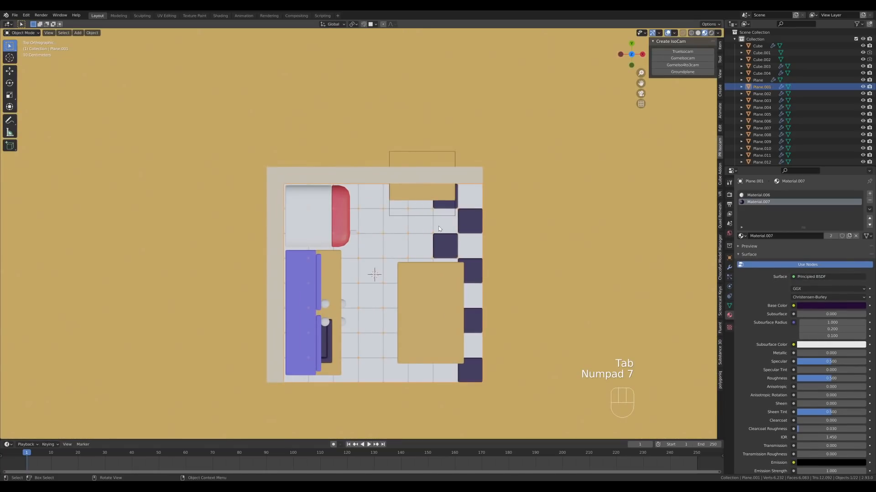
{"action": "key", "text": "Tab"}
{"action": "key", "text": "1"}
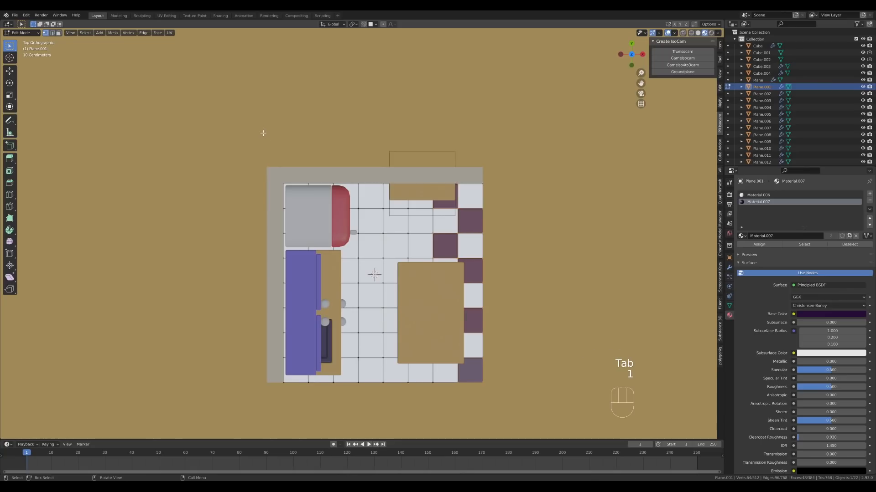
{"action": "mouse_move", "coordinate": [257, 122]}
{"action": "left_mouse_down"}
{"action": "mouse_move", "coordinate": [406, 389]}
{"action": "mouse_move", "coordinate": [412, 415]}
{"action": "left_mouse_up"}
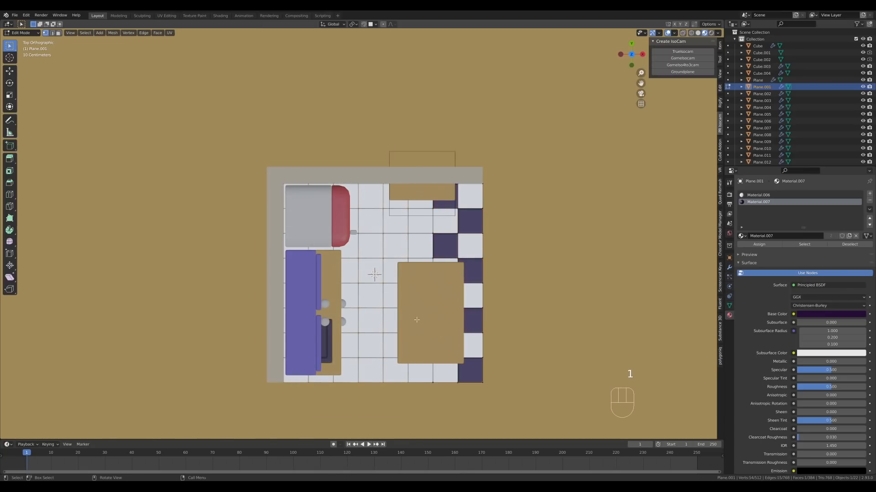
{"action": "key", "text": "z"}
{"action": "left_click_drag", "start_coordinate": [218, 122], "coordinate": [420, 415]}
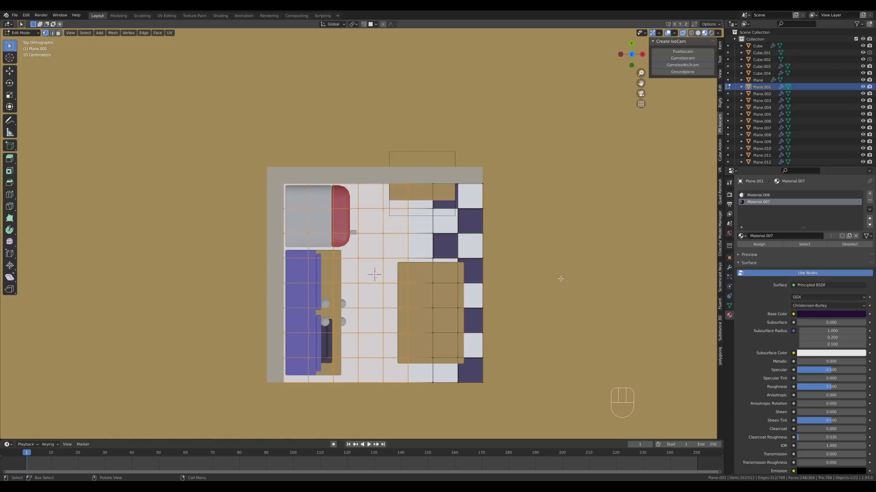
{"action": "key", "text": "ctrl+KP_Add"}
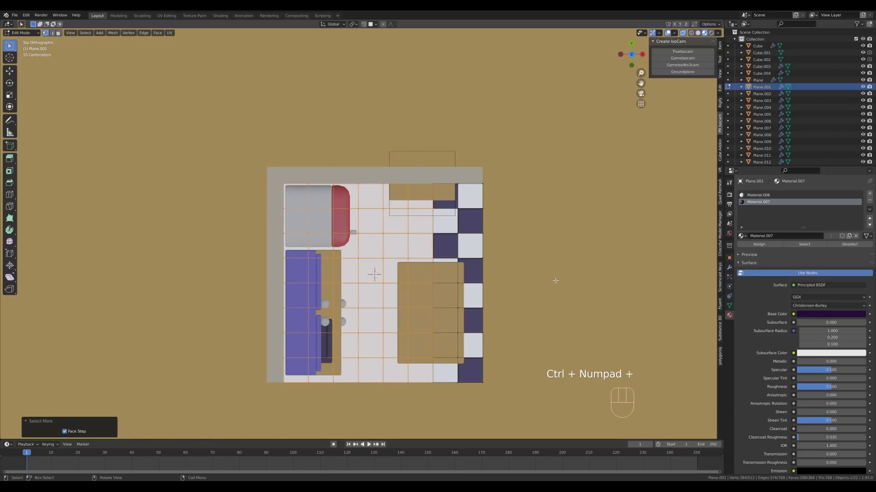
{"action": "middle_click_drag", "start_coordinate": [554, 277], "coordinate": [534, 232]}
{"action": "key", "text": "x"}
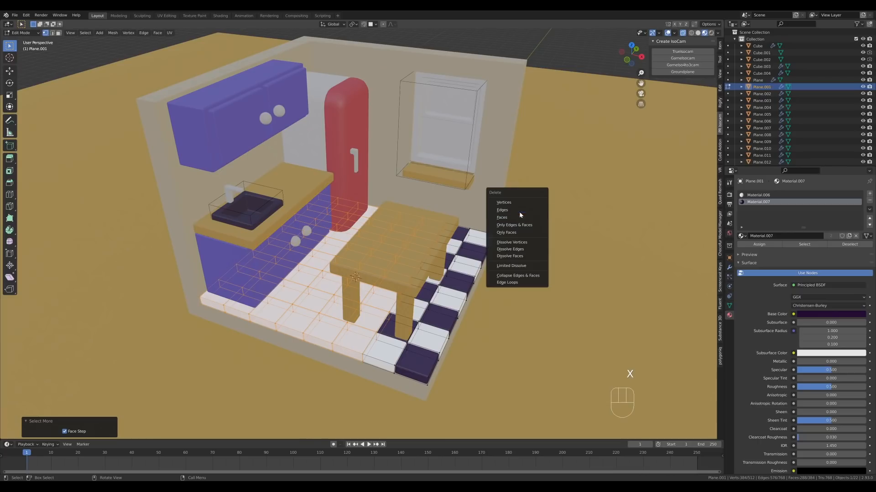
{"action": "left_click", "coordinate": [504, 202]}
{"action": "middle_click_drag", "start_coordinate": [504, 202], "coordinate": [484, 279]}
{"action": "key", "text": "Tab"}
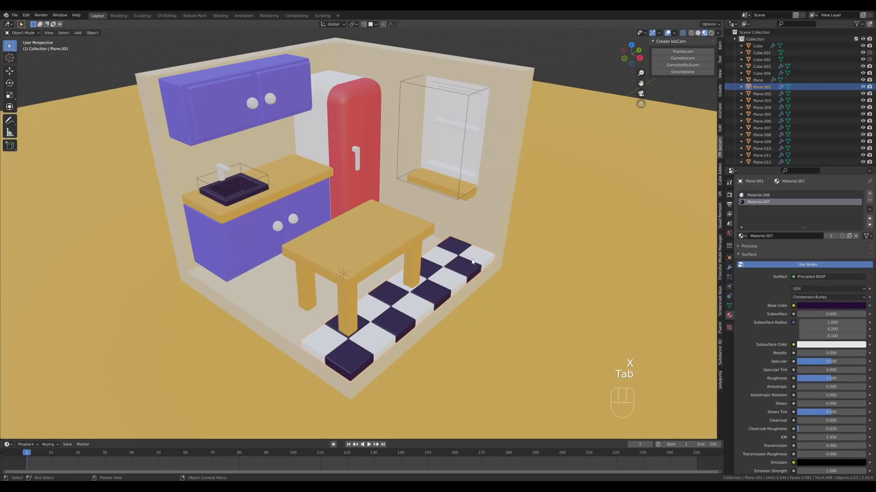
- Add an Array modifier to the floor tiles with a count of 4 and a relative X offset of -1
{"action": "left_click", "coordinate": [729, 267]}
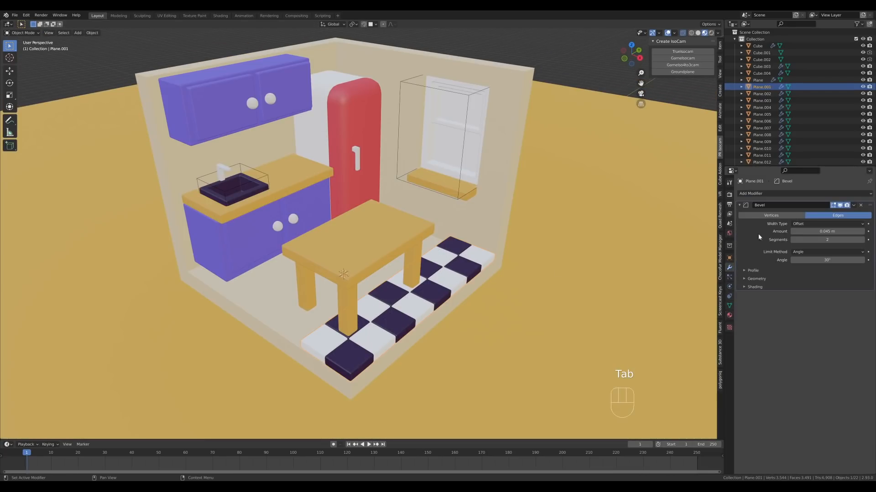
{"action": "left_click", "coordinate": [753, 193]}
{"action": "left_click", "coordinate": [734, 215]}
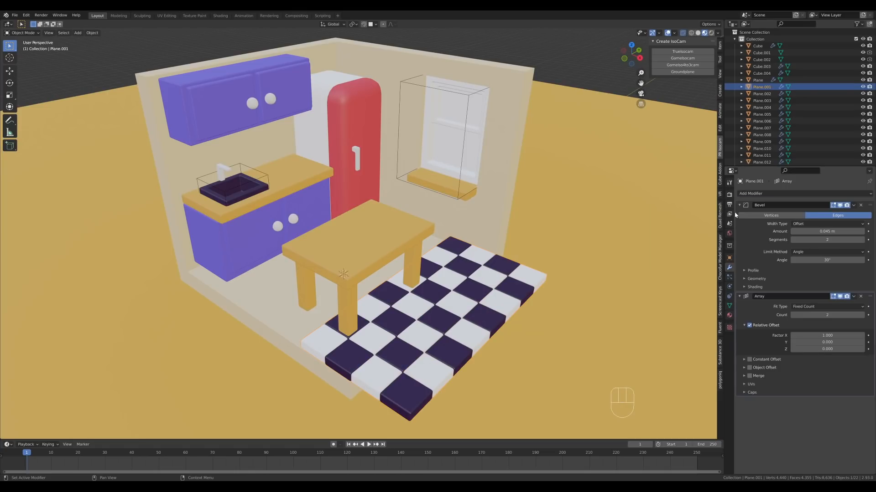
{"action": "left_click", "coordinate": [833, 336]}
{"action": "key", "text": "BackSpace"}
{"action": "type", "text": "-1"}
{"action": "key", "text": "Return"}
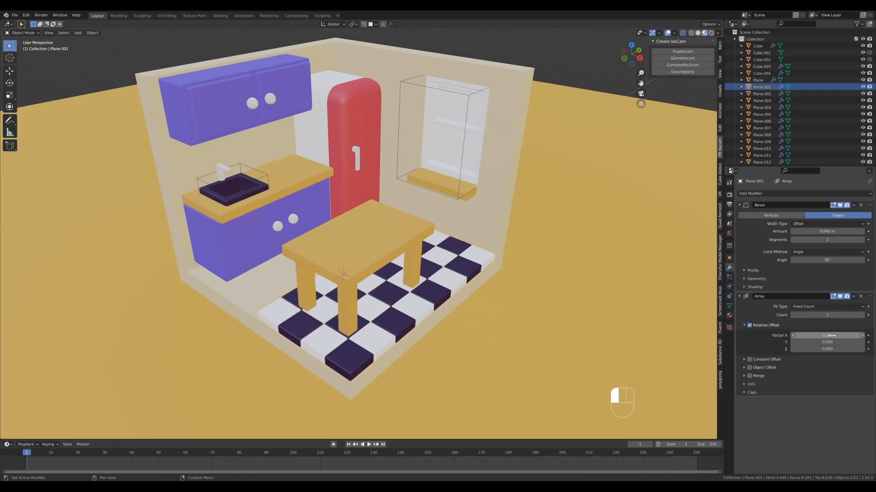
{"action": "left_click", "coordinate": [862, 315]}
{"action": "left_click", "coordinate": [862, 315]}
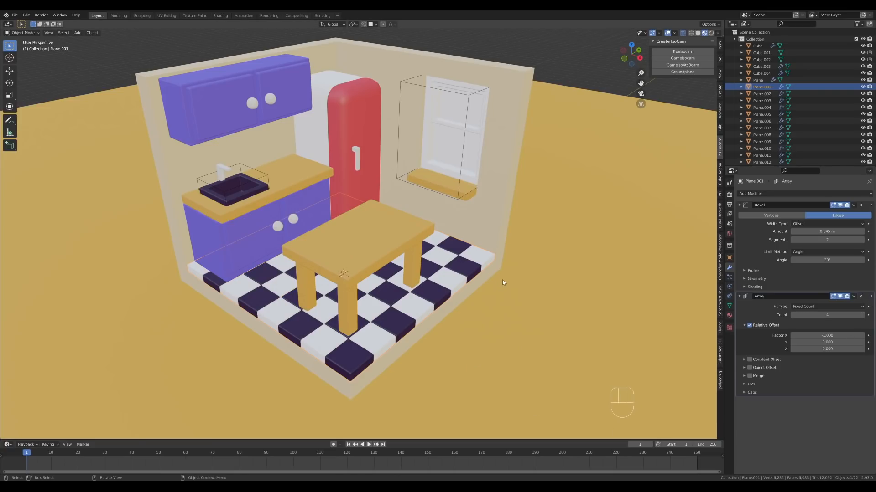
{"action": "scroll", "coordinate": [496, 224], "scroll_direction": "down", "scroll_amount": 3}
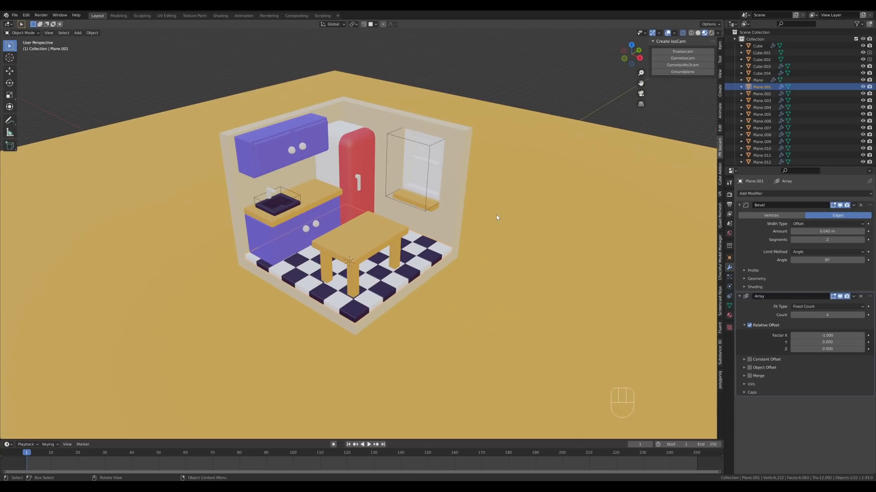
{"action": "scroll", "coordinate": [497, 196], "scroll_direction": "up", "scroll_amount": 2}
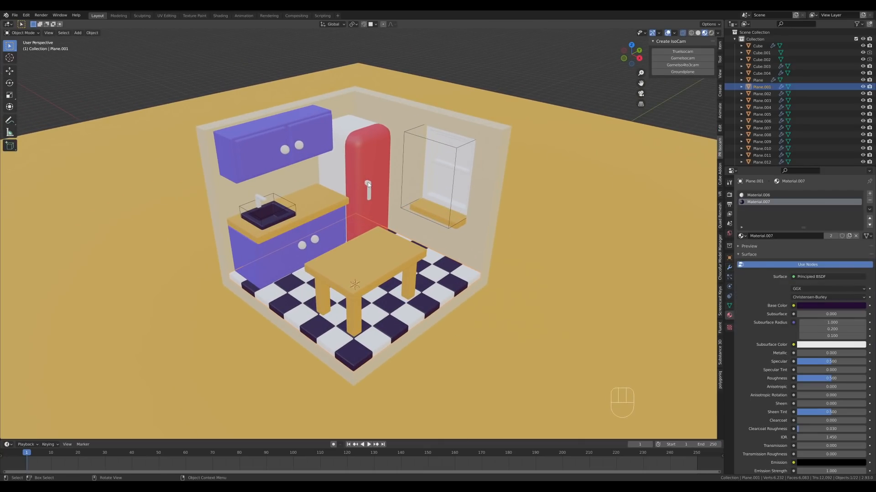
- Create a new material for the fridge handle and set its Metallic value to 1
{"action": "key", "text": "ctrl+z"}
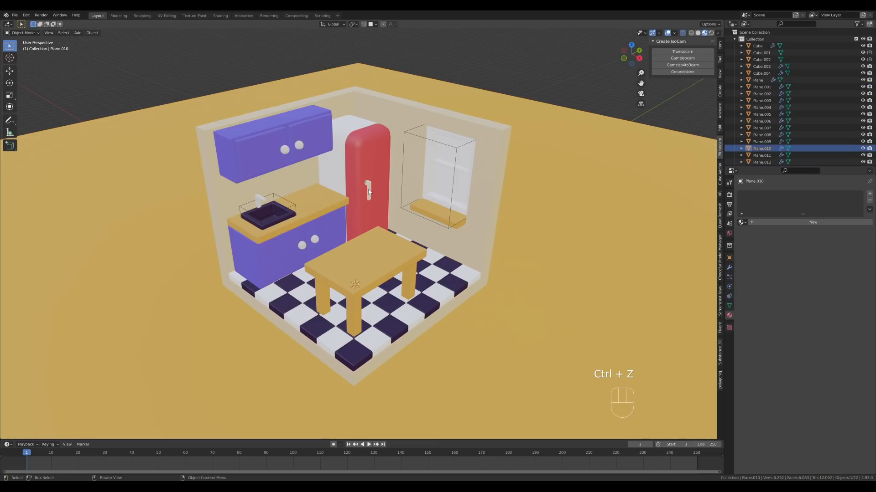
{"action": "left_click", "coordinate": [761, 223]}
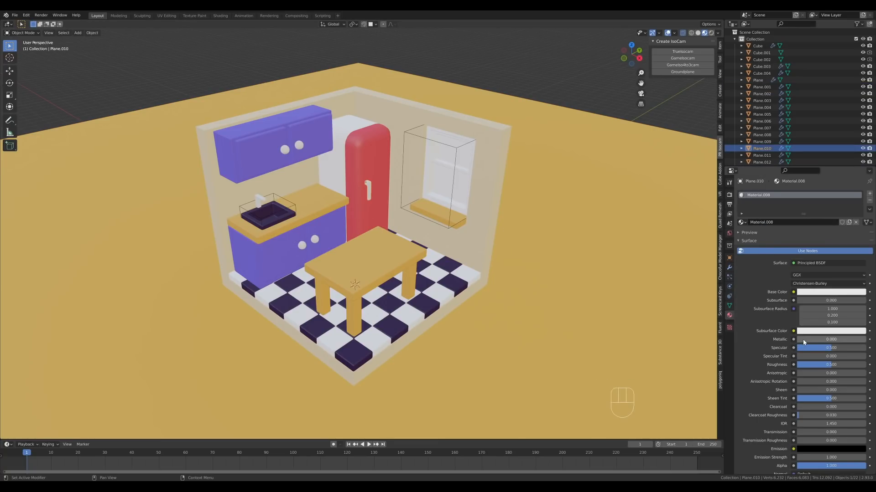
{"action": "left_click_drag", "start_coordinate": [803, 340], "coordinate": [866, 339]}
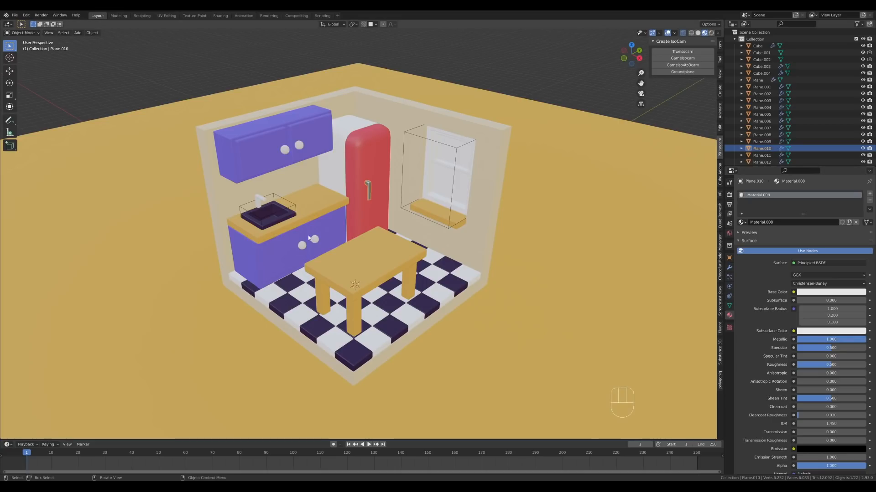
- Assign the metallic Material.008 to the sink faucet and the cabinet knobs
{"action": "left_click", "coordinate": [259, 200]}
{"action": "left_click", "coordinate": [741, 222]}
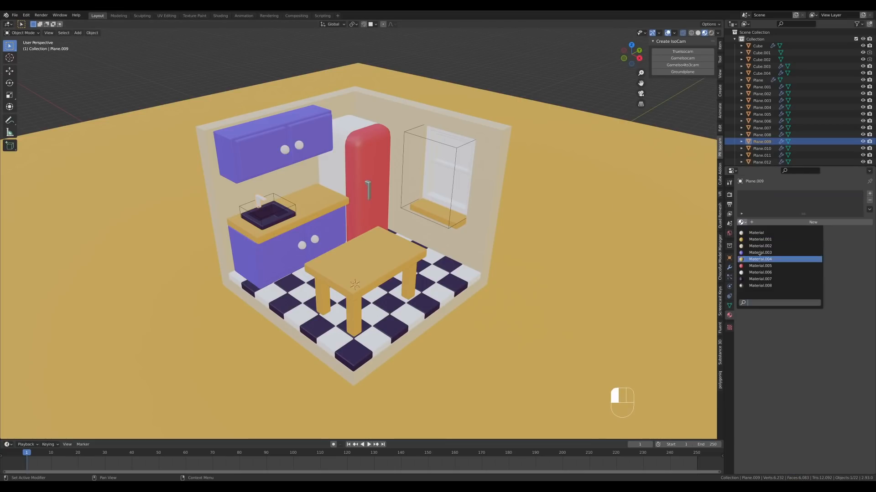
{"action": "left_click", "coordinate": [758, 286]}
{"action": "left_click", "coordinate": [286, 153]}
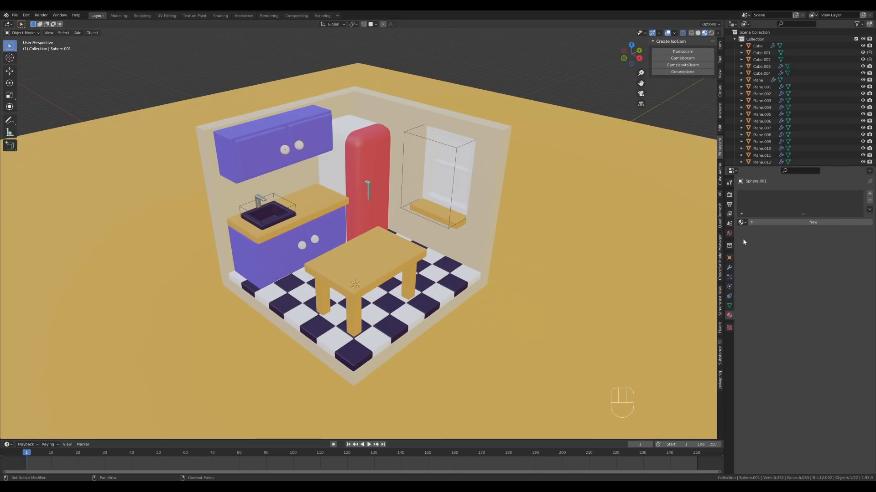
{"action": "left_click", "coordinate": [741, 223]}
{"action": "left_click", "coordinate": [760, 286]}
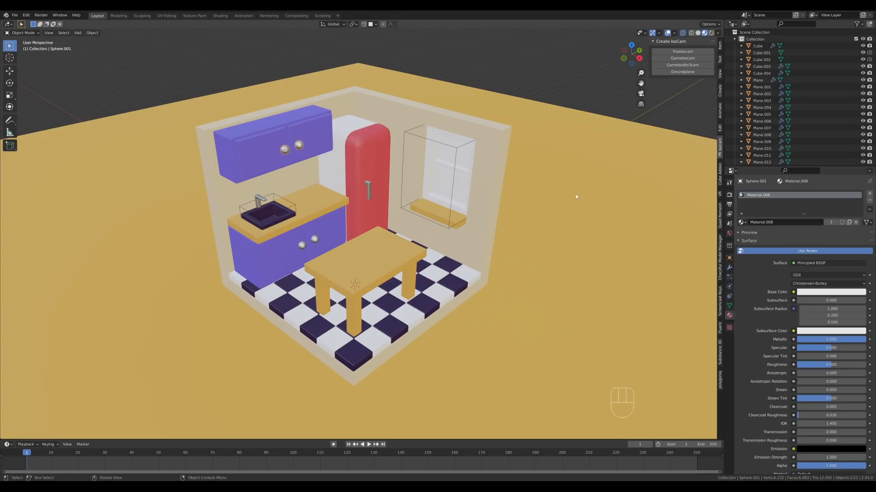
- Add a second material to the window with an Emission surface of strength 20, and save the file
{"action": "left_click", "coordinate": [435, 182]}
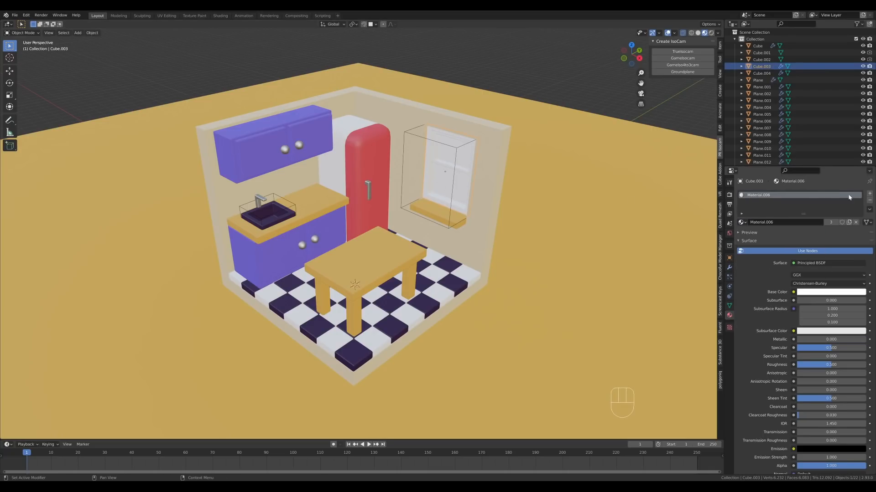
{"action": "left_click", "coordinate": [870, 193]}
{"action": "left_click", "coordinate": [764, 236]}
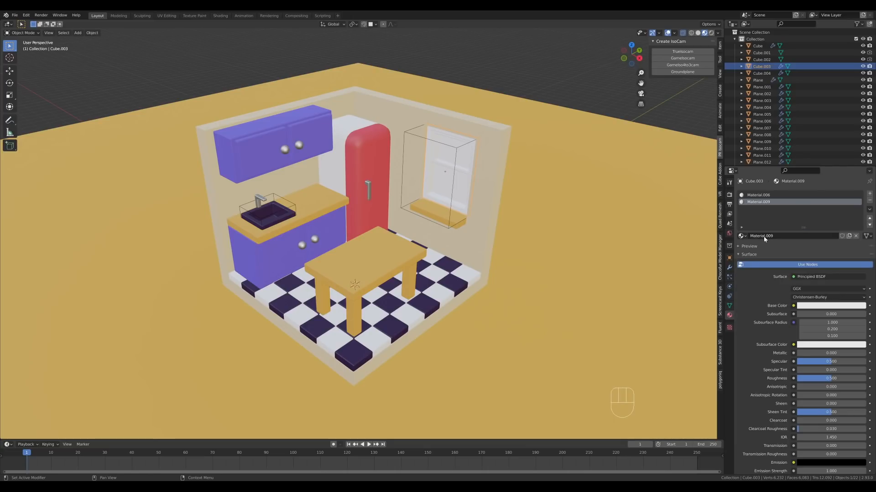
{"action": "left_click", "coordinate": [819, 277]}
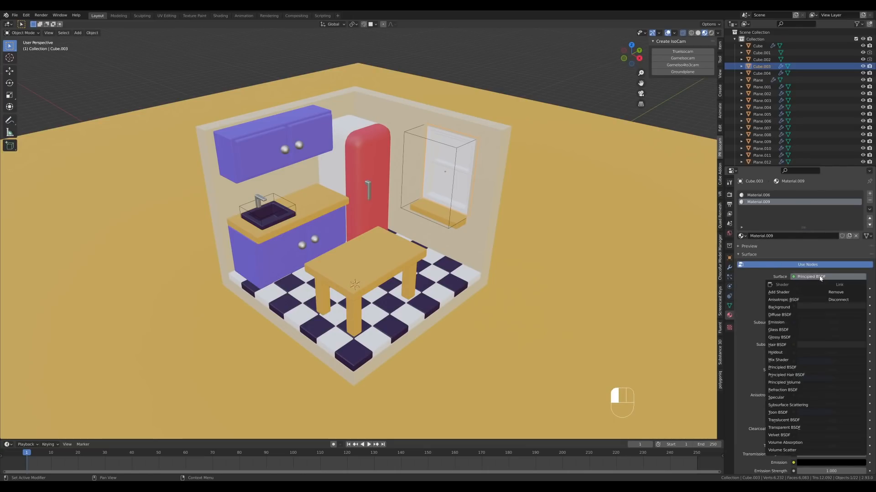
{"action": "left_click", "coordinate": [783, 322]}
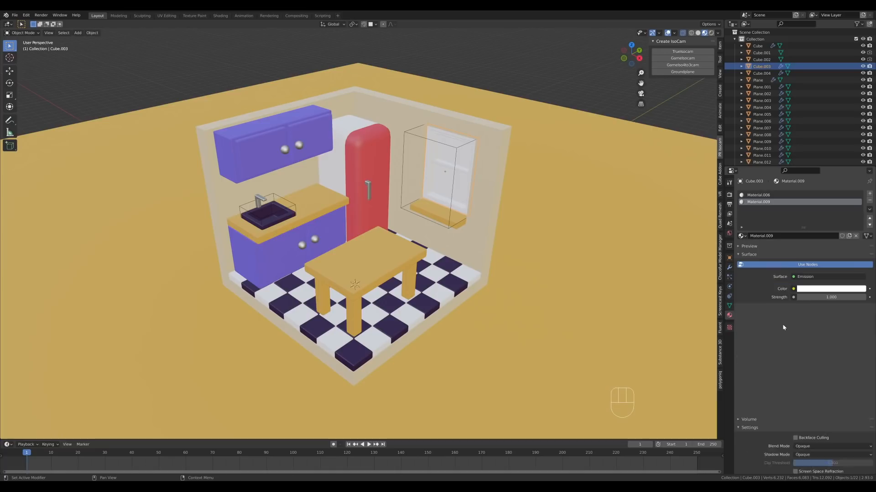
{"action": "left_click", "coordinate": [835, 297]}
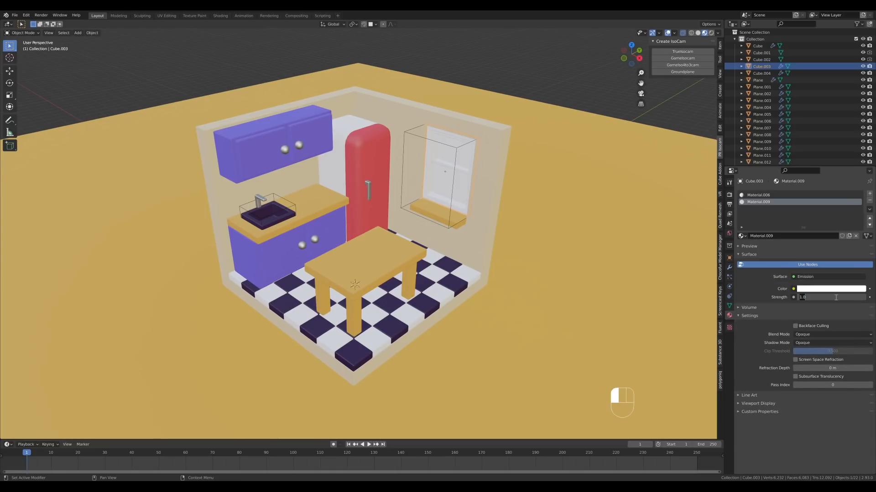
{"action": "type", "text": "20"}
{"action": "key", "text": "Return"}
{"action": "scroll", "coordinate": [505, 186], "scroll_direction": "down", "scroll_amount": 1}
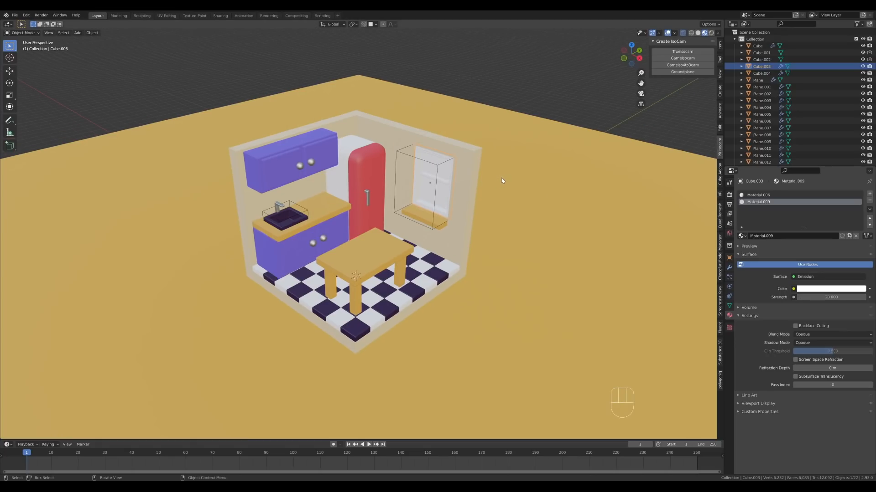
{"action": "key", "text": "ctrl+s"}
- Enable Ambient Occlusion, Bloom and Screen Space Reflections in the Eevee render settings
{"action": "left_click", "coordinate": [731, 196]}
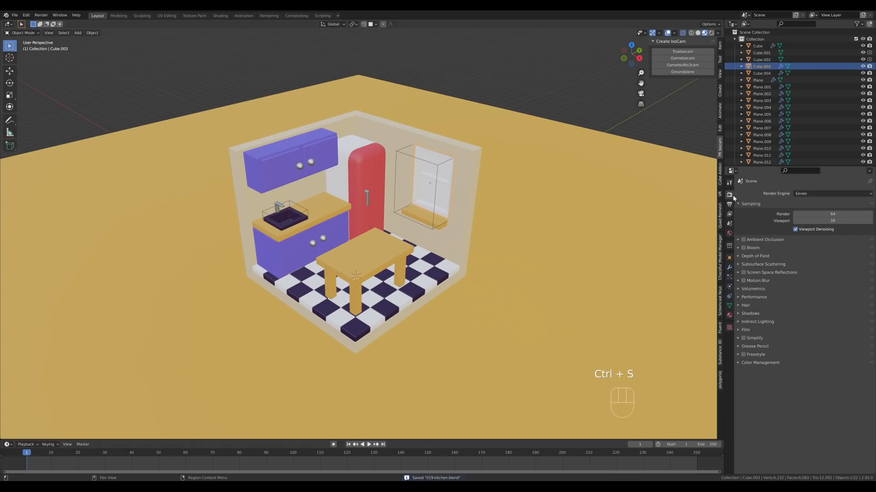
{"action": "left_click", "coordinate": [743, 248]}
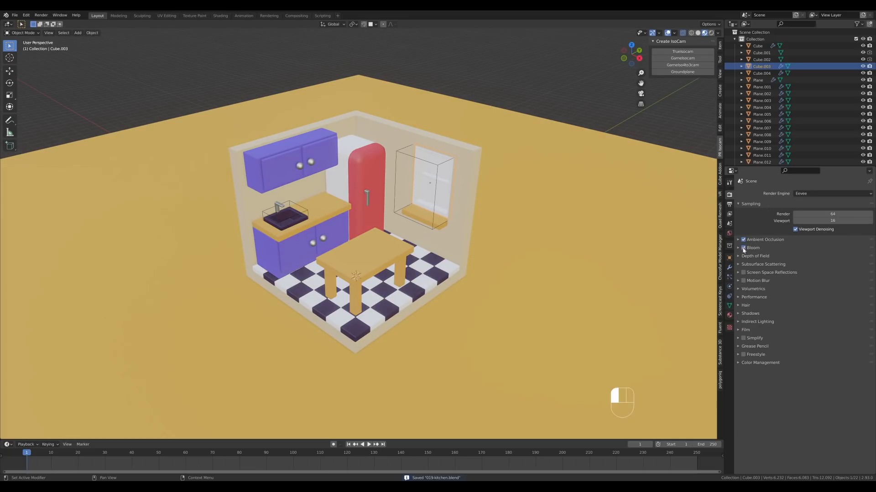
{"action": "left_click", "coordinate": [743, 272]}
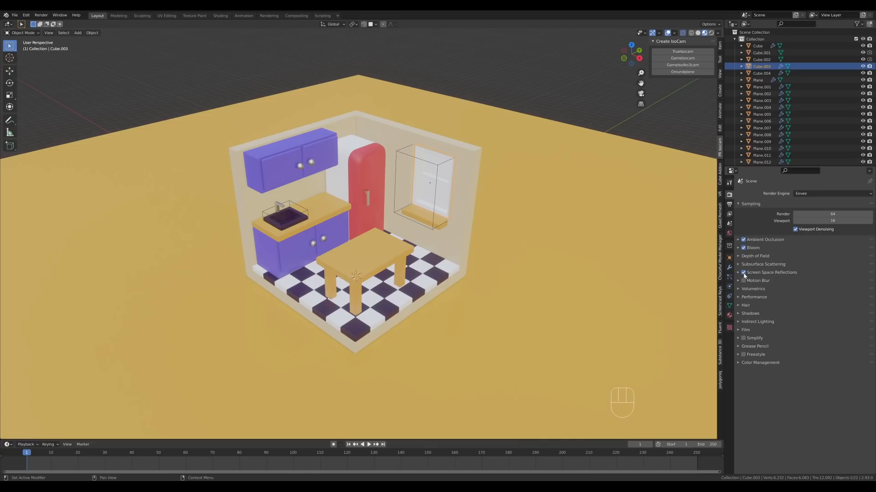
{"action": "left_click", "coordinate": [738, 273]}
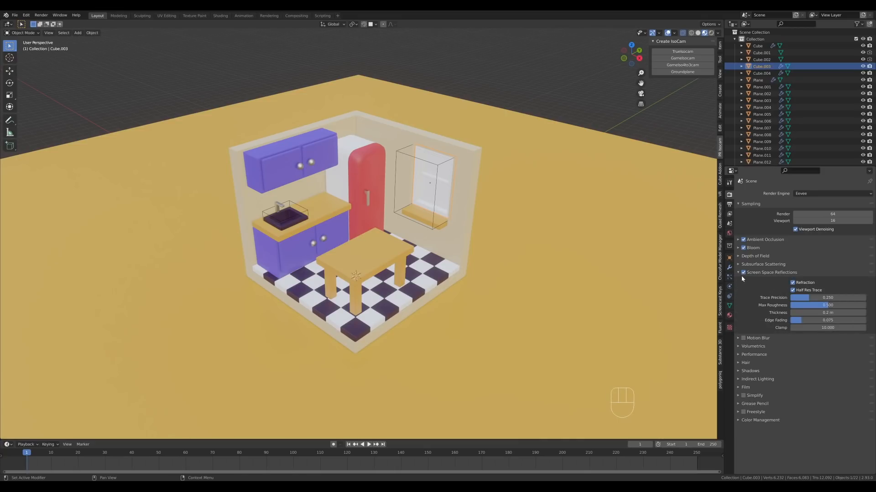
{"action": "left_click", "coordinate": [738, 273]}
- Assign the emissive Material.009 to the upper and lower pane faces of the window
{"action": "key", "text": "Tab"}
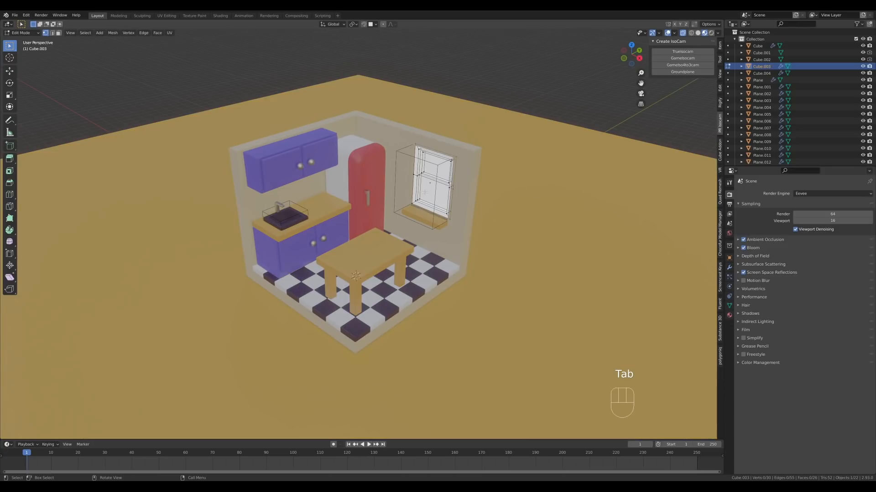
{"action": "key", "text": "3"}
{"action": "left_click", "coordinate": [427, 192]}
{"action": "left_click", "coordinate": [432, 168], "text": "shift"}
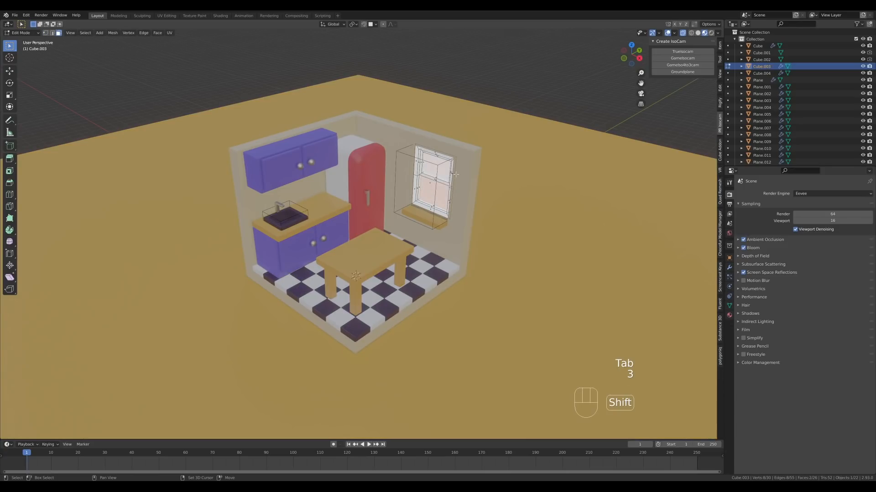
{"action": "left_click", "coordinate": [729, 315]}
{"action": "left_click", "coordinate": [770, 202]}
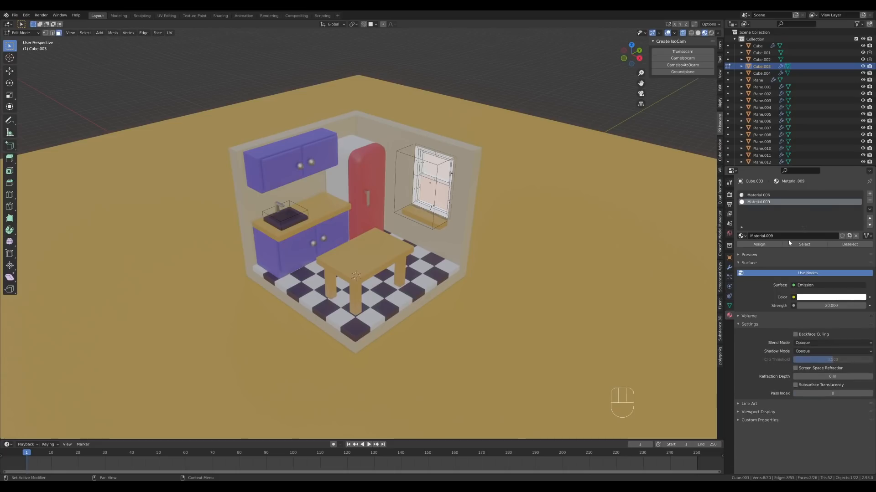
{"action": "left_click", "coordinate": [768, 245]}
{"action": "key", "text": "Tab"}
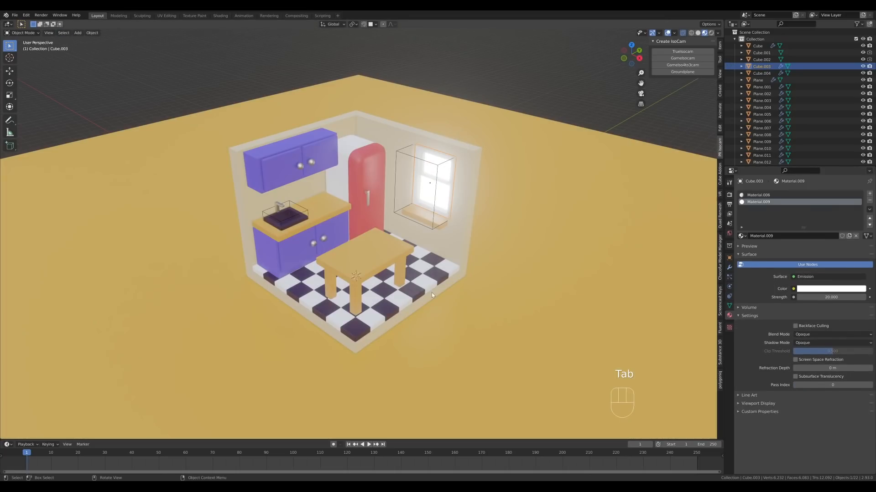
- Add a mesh circle with 12 vertices on the tabletop, near the table's cabinet-side end
{"action": "scroll", "coordinate": [408, 289], "scroll_direction": "up", "scroll_amount": 4}
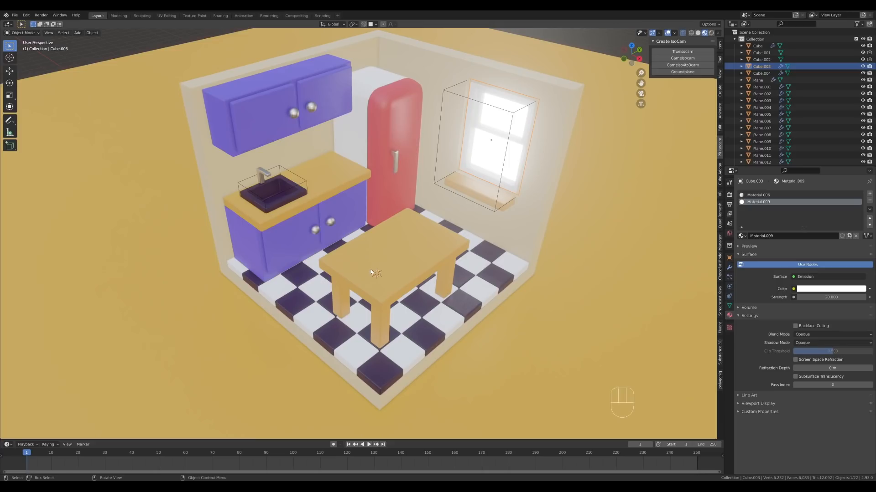
{"action": "right_click", "coordinate": [361, 262], "text": "shift"}
{"action": "key", "text": "shift+a"}
{"action": "mouse_move", "coordinate": [417, 266]}
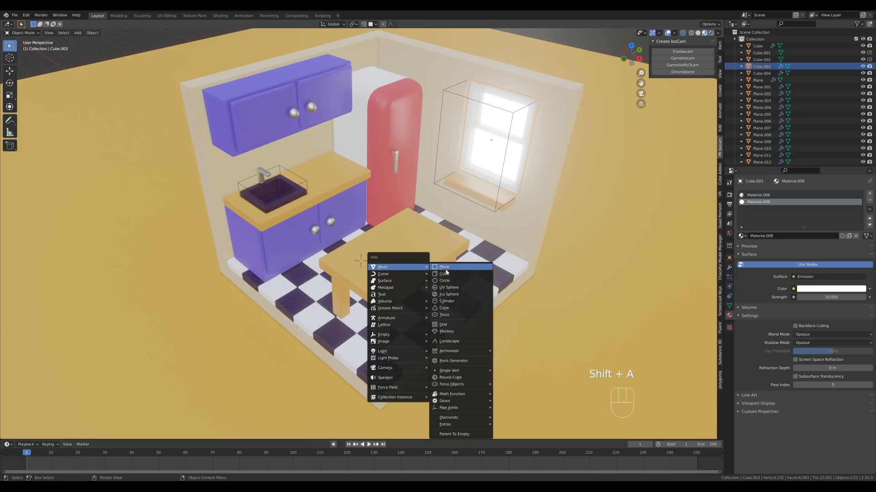
{"action": "left_click", "coordinate": [446, 282]}
{"action": "left_click", "coordinate": [90, 359]}
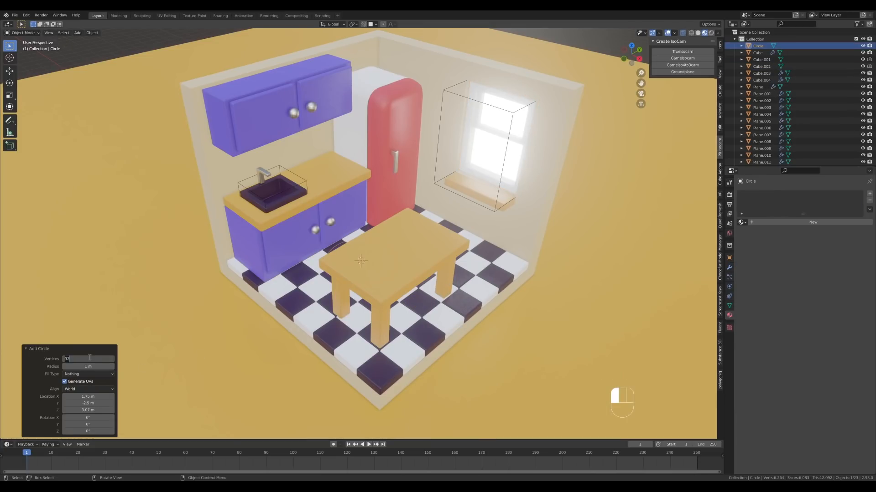
{"action": "type", "text": "12"}
{"action": "key", "text": "Return"}
- Scale the circle's vertices down to the size of a cup base and fill it with a face
{"action": "key", "text": "Tab"}
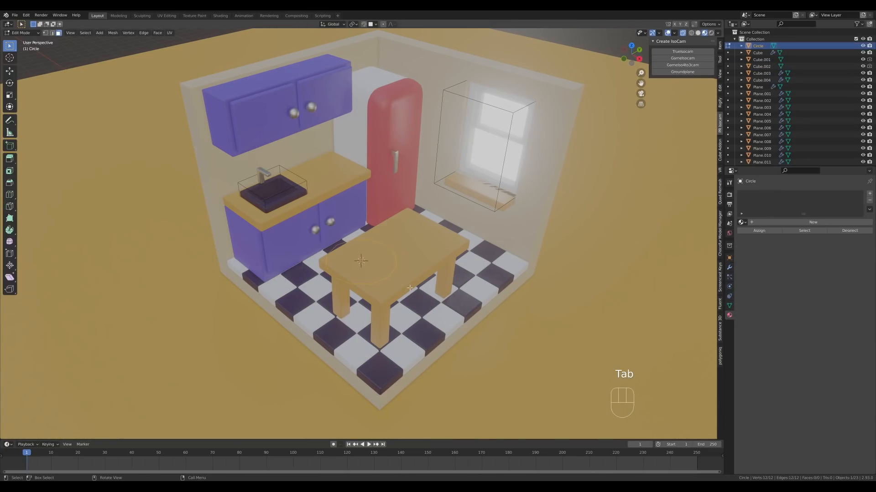
{"action": "key", "text": "1"}
{"action": "key", "text": "s"}
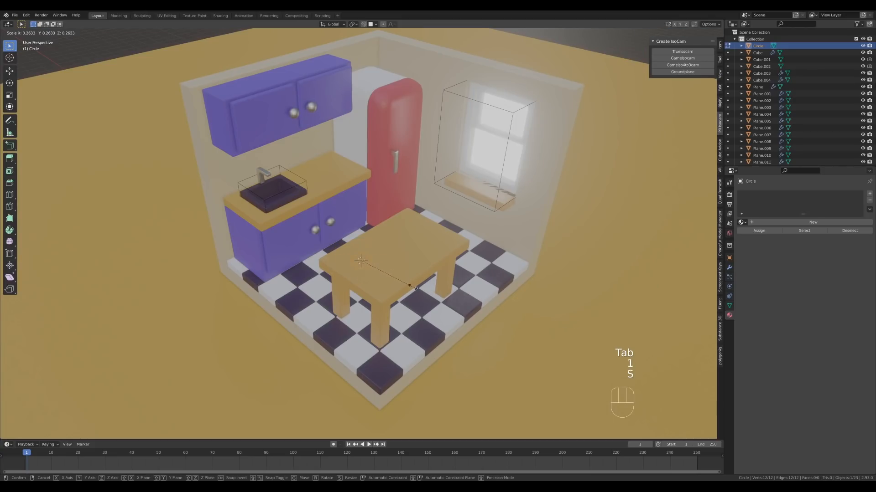
{"action": "left_click", "coordinate": [403, 283]}
{"action": "key", "text": "f"}
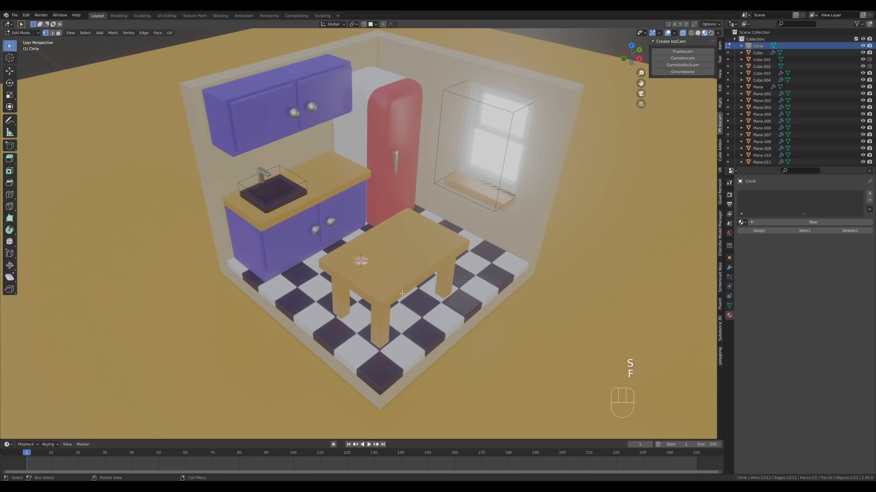
- Extrude the base upward about 0.54 m, widen the rim by about 1.39, and delete the top face to form an open cup
{"action": "key", "text": "e"}
{"action": "left_click", "coordinate": [406, 271]}
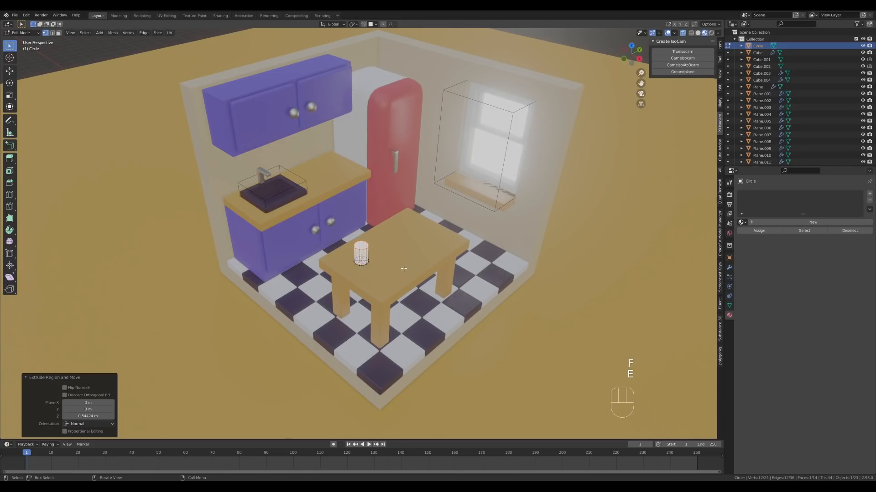
{"action": "key", "text": "s"}
{"action": "left_click", "coordinate": [411, 260]}
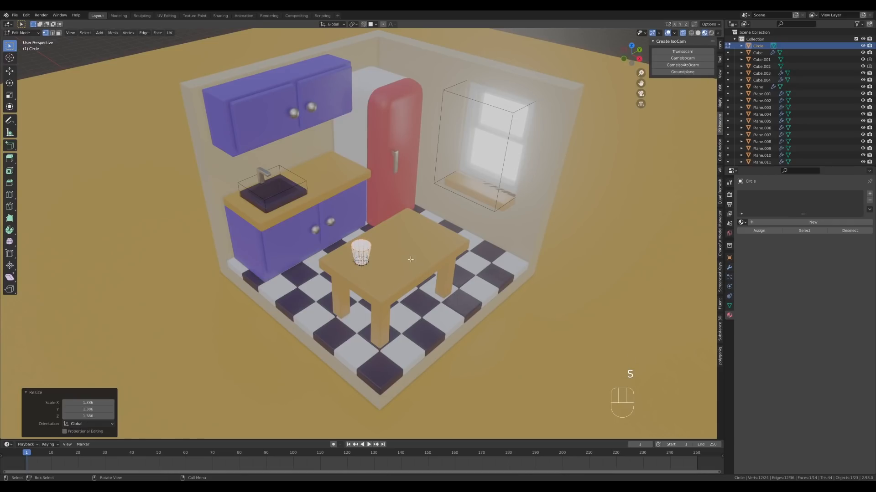
{"action": "key", "text": "x"}
{"action": "left_click", "coordinate": [397, 277]}
{"action": "middle_click_drag", "start_coordinate": [401, 261], "coordinate": [402, 243]}
{"action": "scroll", "coordinate": [401, 239], "scroll_direction": "up", "scroll_amount": 1}
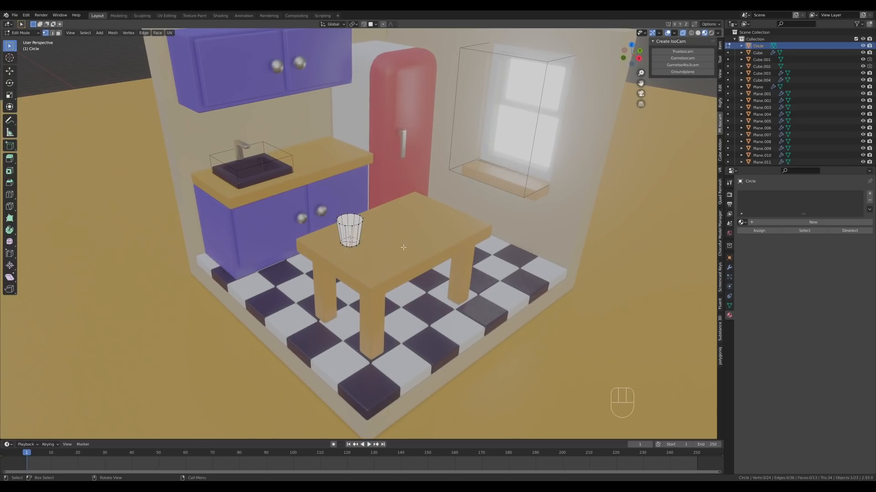
- Try adding an edge loop around the cup's lower wall and a level-1 Subdivision modifier
{"action": "key", "text": "Tab"}
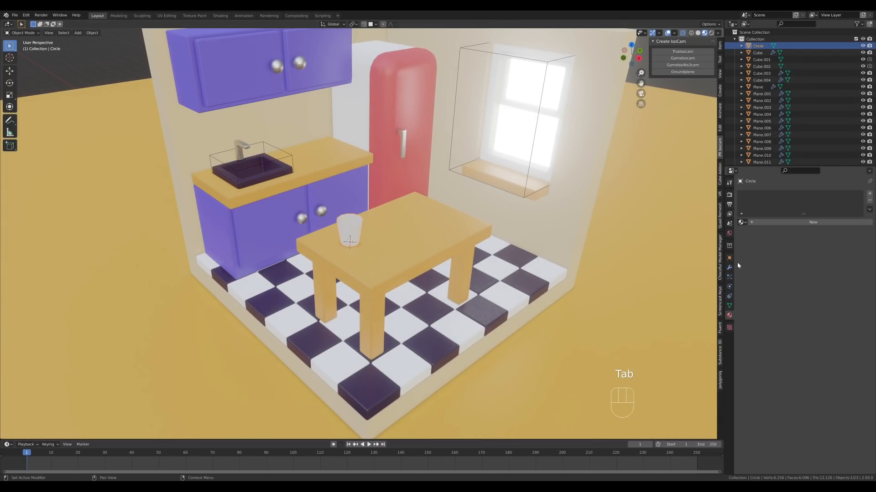
{"action": "key", "text": "Tab"}
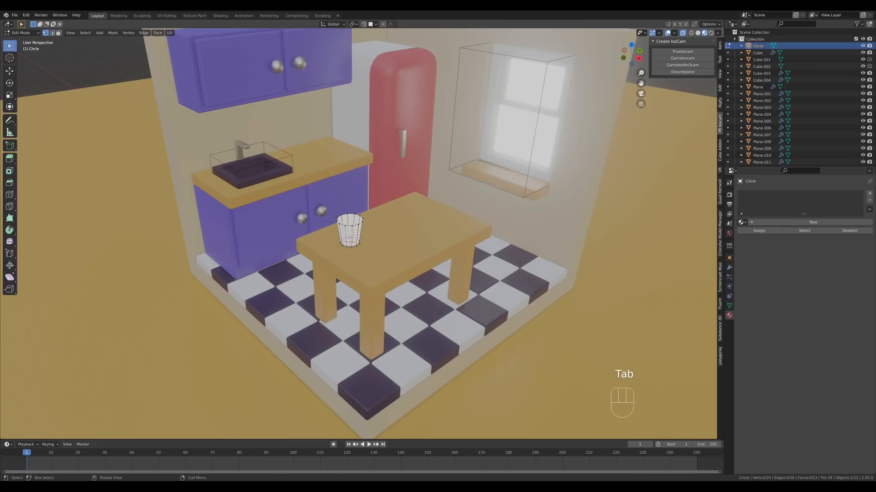
{"action": "key", "text": "ctrl+r"}
{"action": "left_click", "coordinate": [354, 240]}
{"action": "left_click", "coordinate": [354, 238]}
{"action": "key", "text": "Tab"}
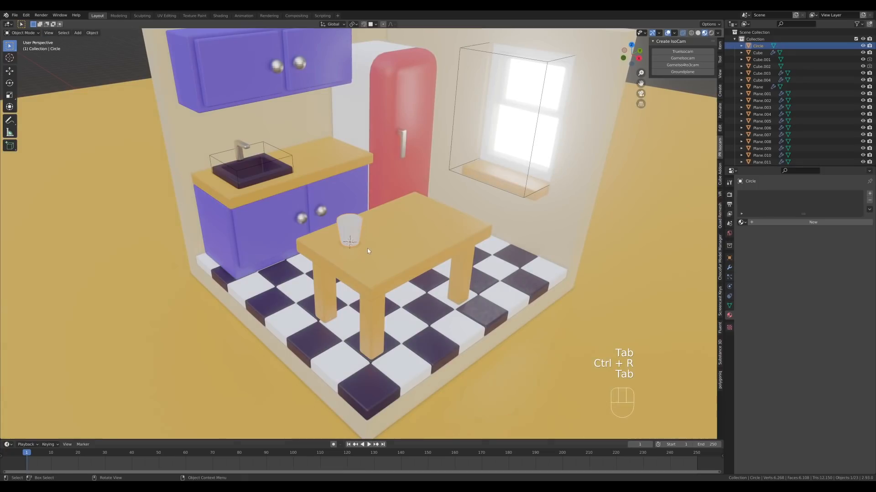
{"action": "key", "text": "ctrl+1"}
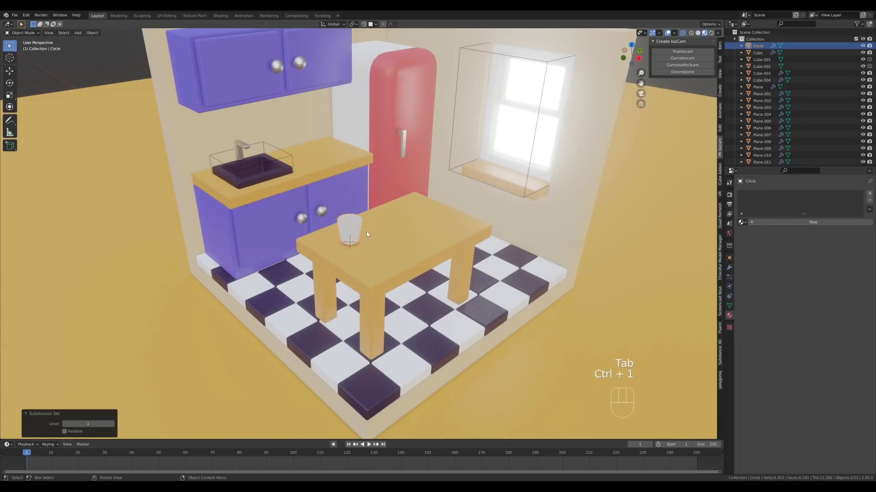
- Try thickening the cup's walls with a Solidify modifier set to about 0.047 m
{"action": "left_click", "coordinate": [729, 267]}
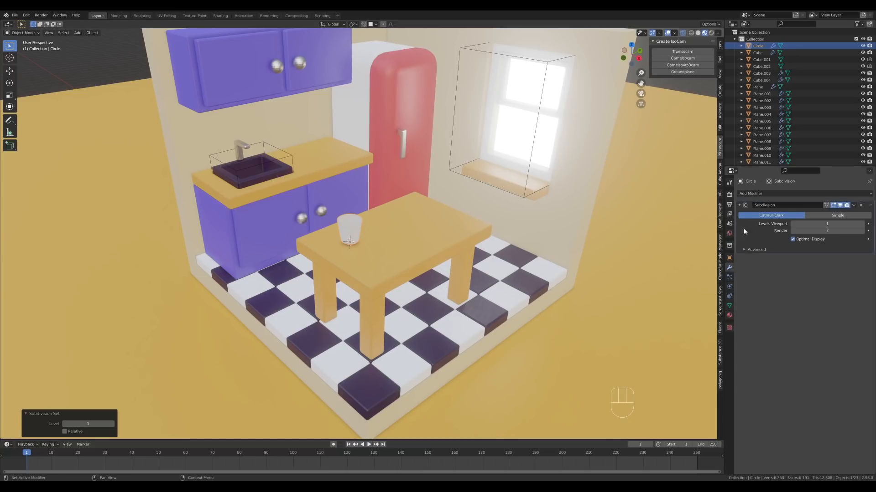
{"action": "left_click", "coordinate": [754, 194]}
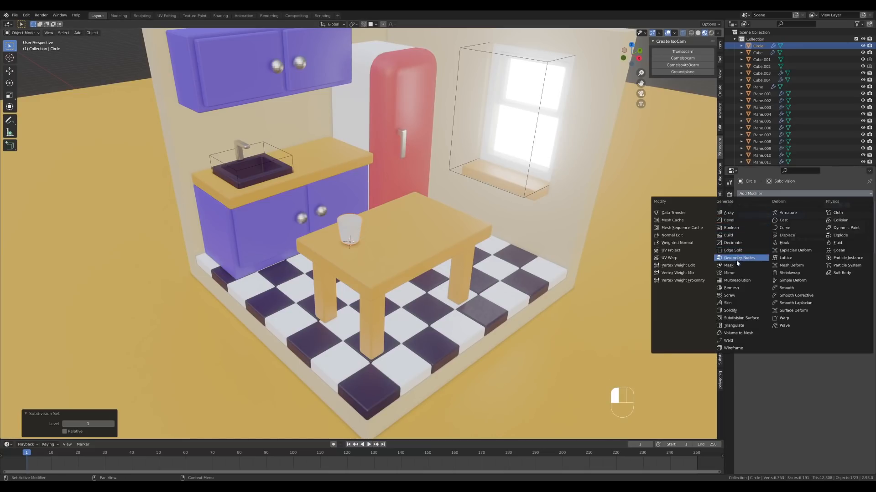
{"action": "left_click", "coordinate": [730, 310]}
{"action": "scroll", "coordinate": [337, 233], "scroll_direction": "up", "scroll_amount": 4}
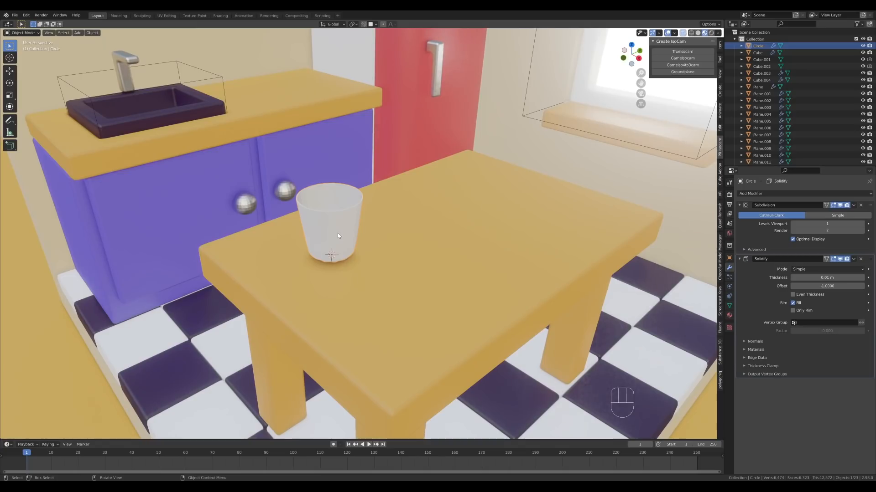
{"action": "middle_click_drag", "start_coordinate": [338, 233], "coordinate": [386, 235], "text": "shift"}
{"action": "left_click_drag", "start_coordinate": [822, 279], "coordinate": [824, 278], "text": "shift"}
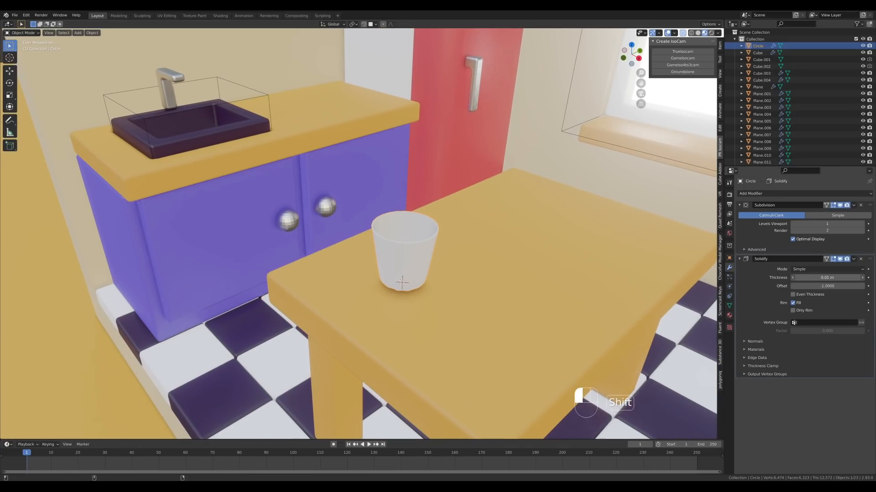
- Try smooth shading on the cup with Auto Smooth at 30°
{"action": "right_click", "coordinate": [444, 254]}
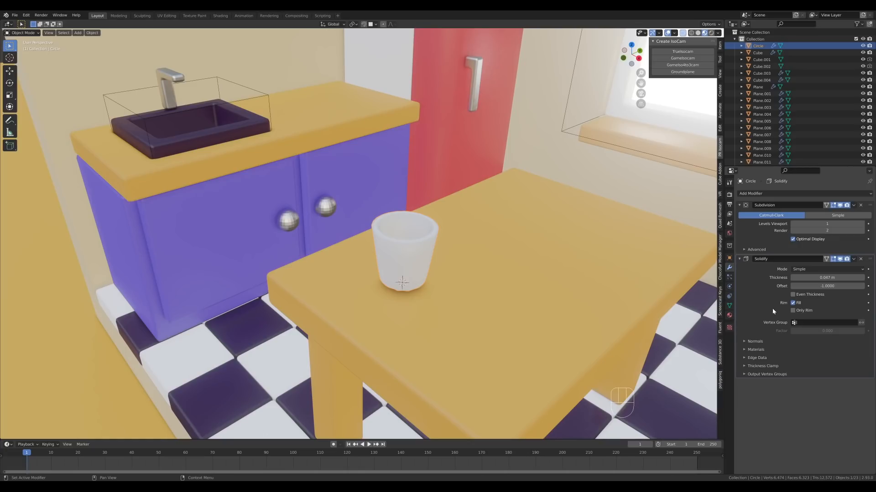
{"action": "left_click", "coordinate": [729, 305]}
{"action": "left_click", "coordinate": [792, 320]}
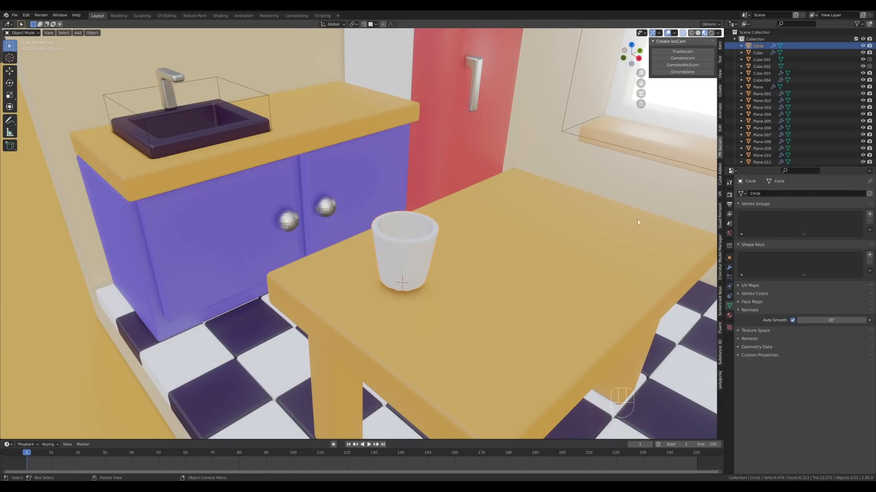
{"action": "scroll", "coordinate": [467, 325], "scroll_direction": "down", "scroll_amount": 5}
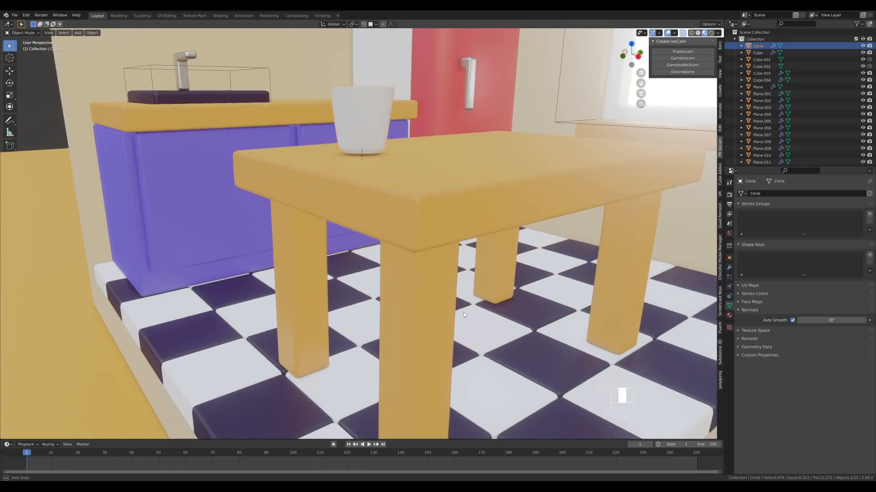
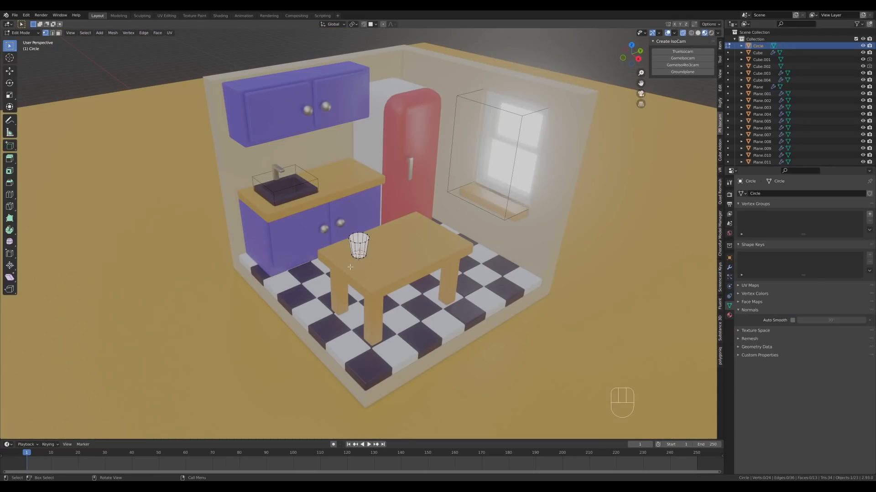
- Bevel the edge loop around the cup's base with two segments
{"action": "scroll", "coordinate": [350, 267], "scroll_direction": "up", "scroll_amount": 5}
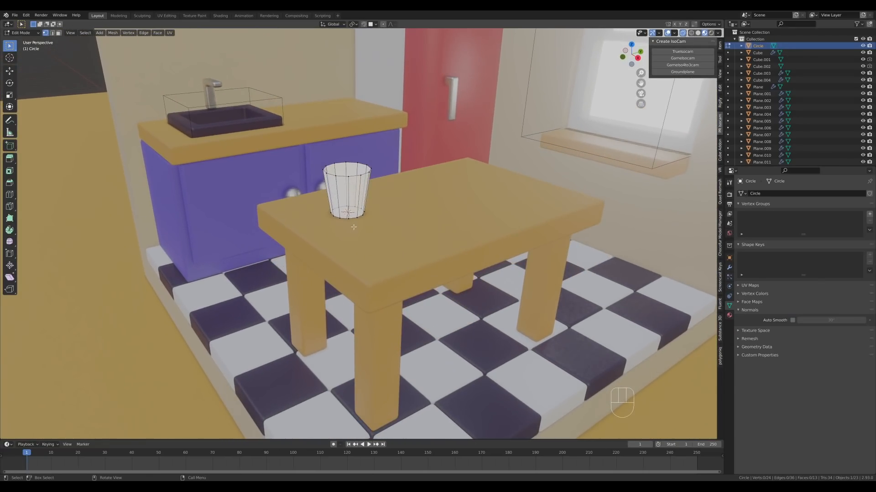
{"action": "left_click", "coordinate": [353, 220], "text": "alt"}
{"action": "middle_click_drag", "start_coordinate": [388, 221], "coordinate": [398, 225]}
{"action": "key", "text": "2"}
{"action": "key", "text": "ctrl+b"}
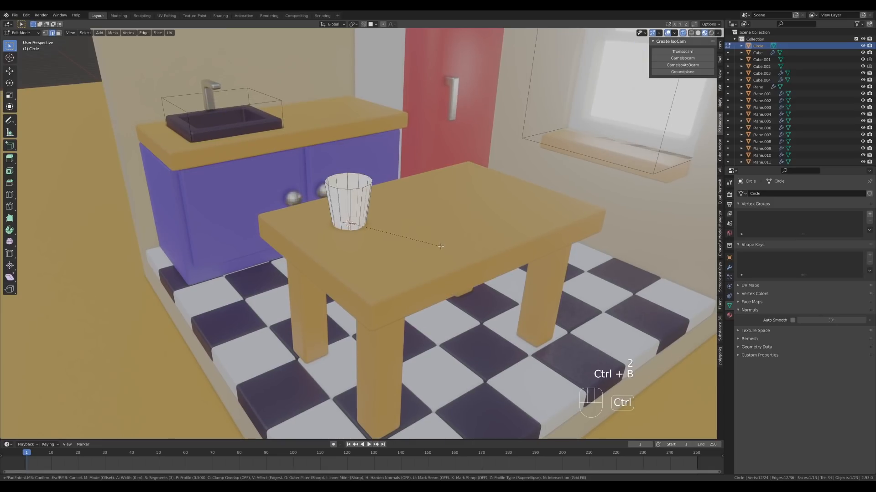
{"action": "scroll", "coordinate": [444, 246], "scroll_direction": "down", "scroll_amount": 1}
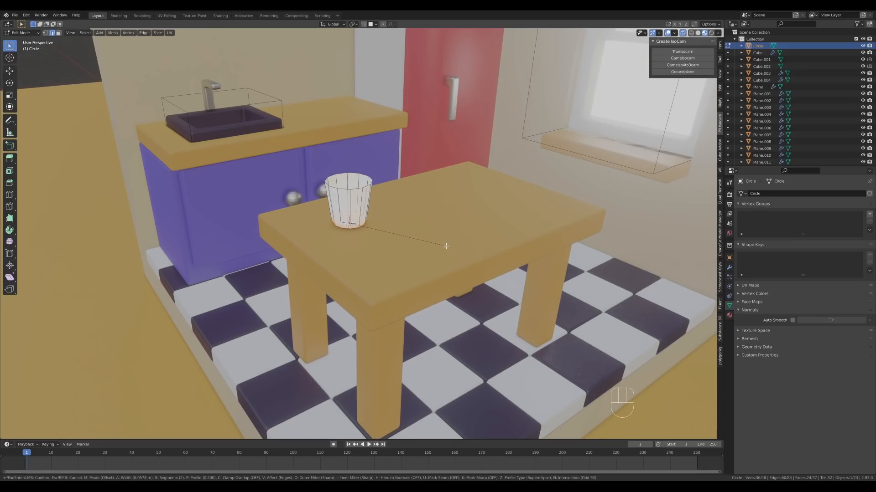
{"action": "left_click", "coordinate": [447, 246]}
{"action": "key", "text": "Tab"}
- Add a level-1 Subdivision modifier to the cup and a Solidify modifier with a thickness of about 0.06 m
{"action": "key", "text": "ctrl"}
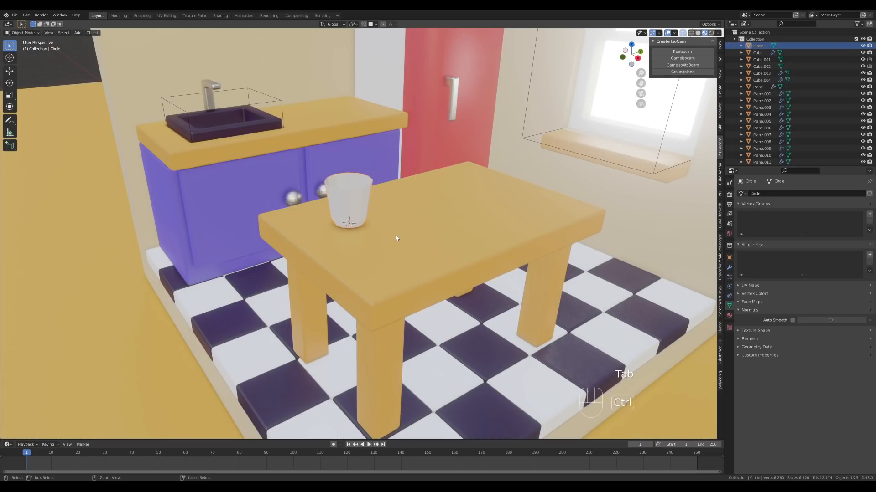
{"action": "key", "text": "ctrl+1"}
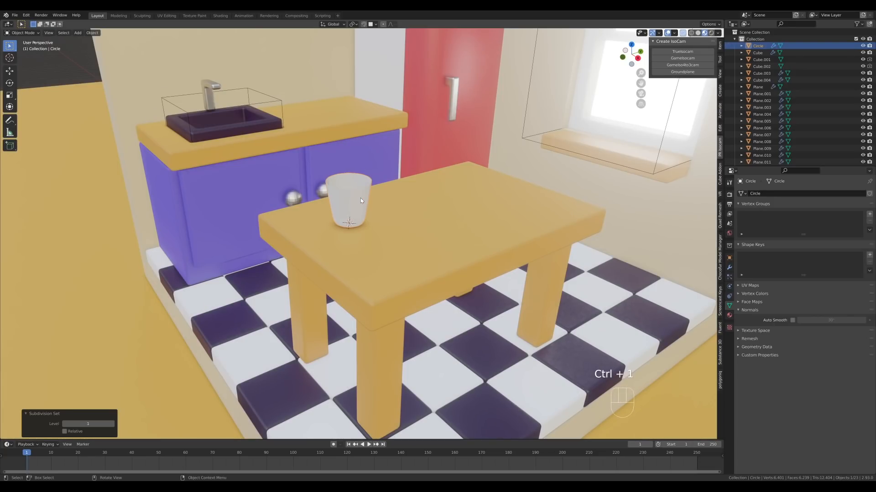
{"action": "left_click", "coordinate": [729, 267]}
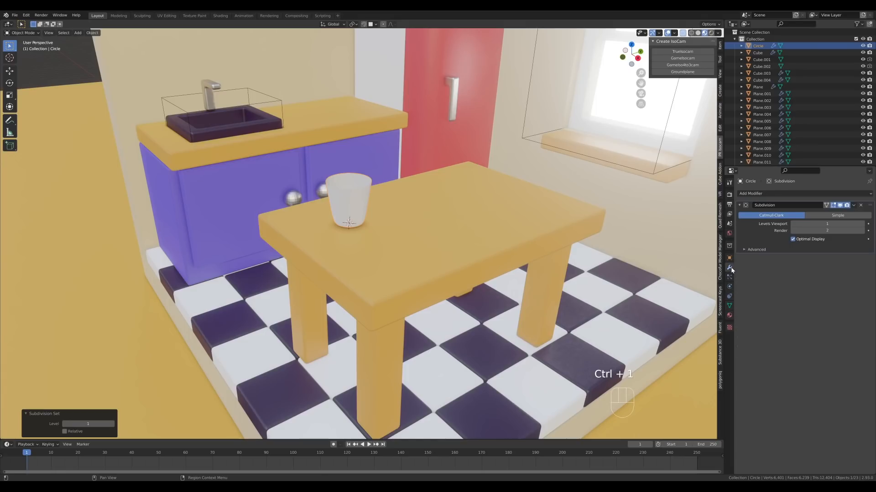
{"action": "left_click", "coordinate": [755, 193]}
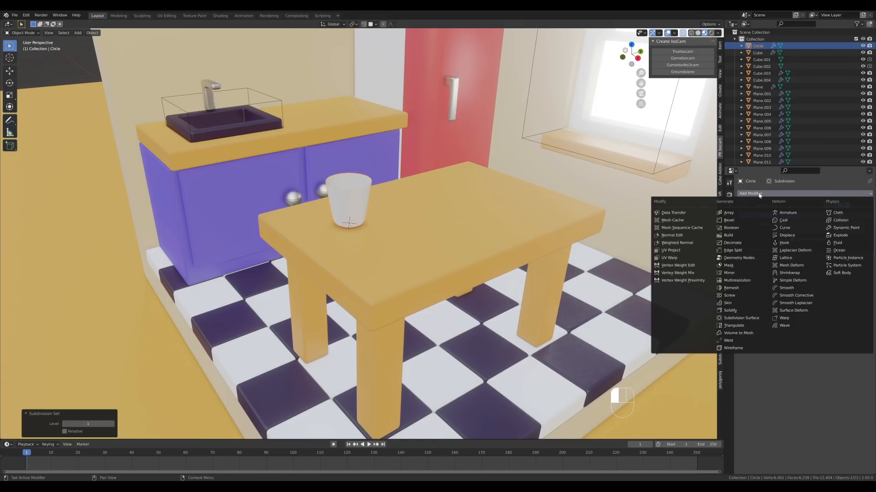
{"action": "left_click", "coordinate": [732, 311]}
{"action": "scroll", "coordinate": [375, 213], "scroll_direction": "up", "scroll_amount": 4}
{"action": "middle_click_drag", "start_coordinate": [377, 116], "coordinate": [397, 292], "text": "shift"}
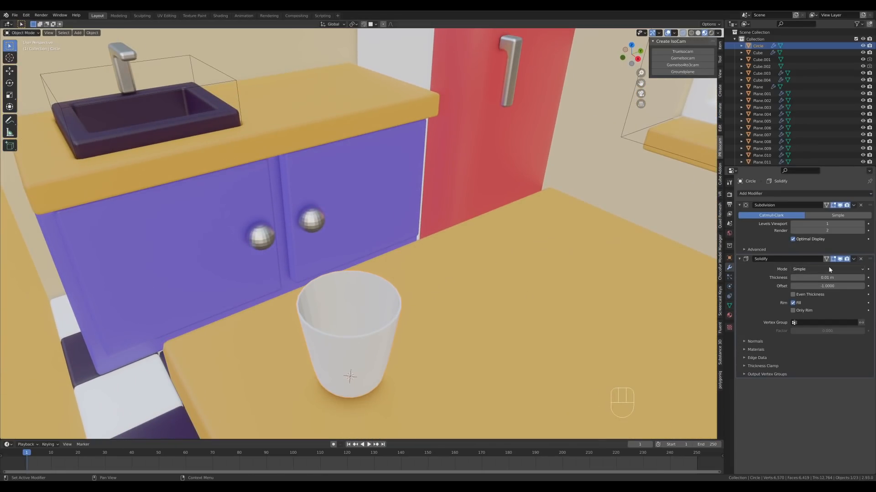
{"action": "left_click_drag", "start_coordinate": [828, 277], "coordinate": [866, 278], "text": "shift"}
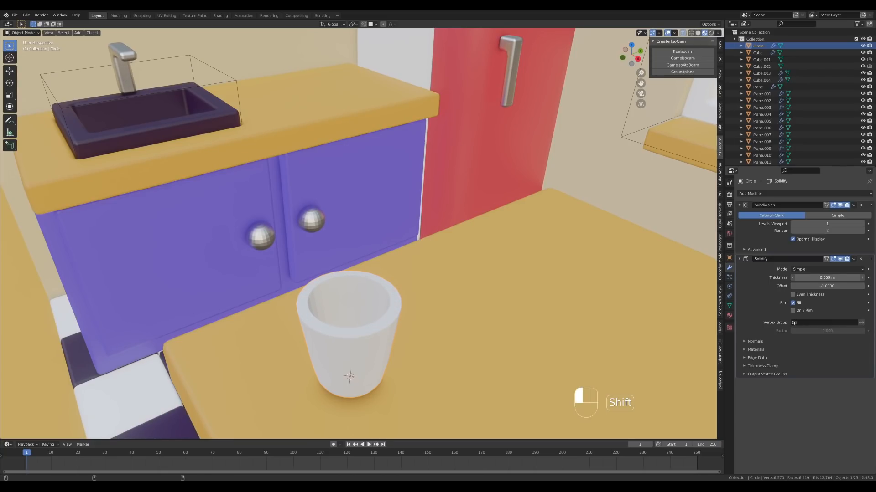
{"action": "left_click_drag", "start_coordinate": [866, 277], "coordinate": [867, 277], "text": "shift"}
- Enable Auto Smooth at 30° on the cup and shade it smooth
{"action": "left_click", "coordinate": [730, 306]}
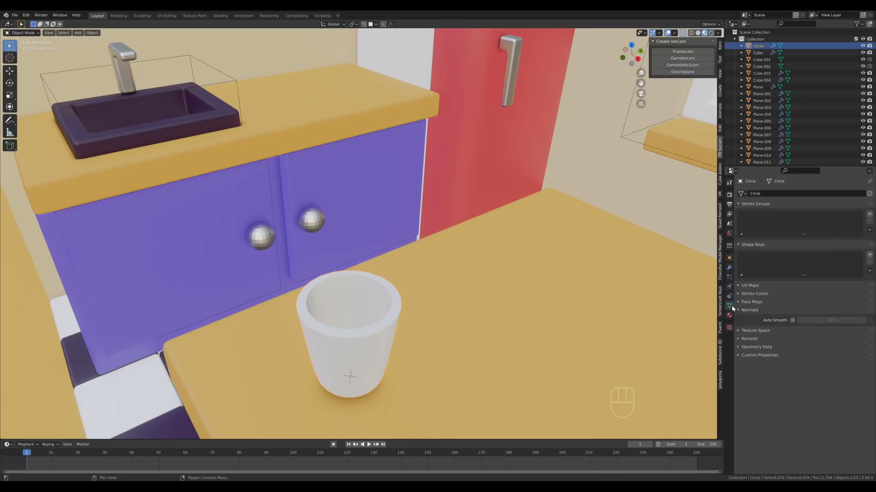
{"action": "left_click", "coordinate": [792, 320]}
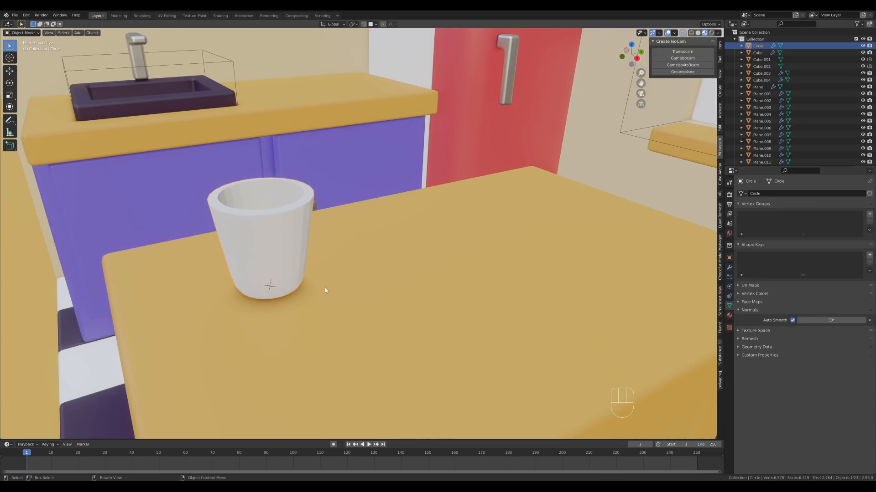
{"action": "right_click", "coordinate": [300, 238]}
{"action": "left_click", "coordinate": [307, 241]}
- Scale the cup down slightly on the tabletop
{"action": "scroll", "coordinate": [320, 226], "scroll_direction": "down", "scroll_amount": 3}
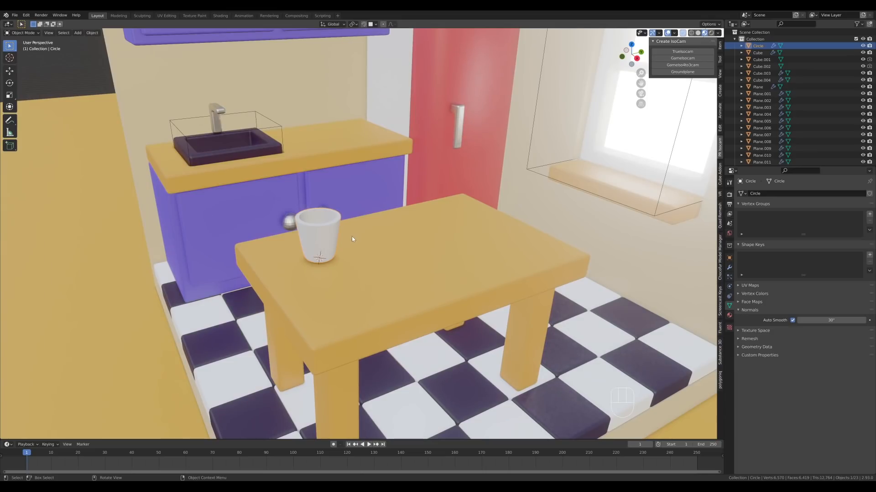
{"action": "middle_click_drag", "start_coordinate": [438, 265], "coordinate": [472, 297]}
{"action": "key", "text": "s"}
{"action": "left_click", "coordinate": [461, 297]}
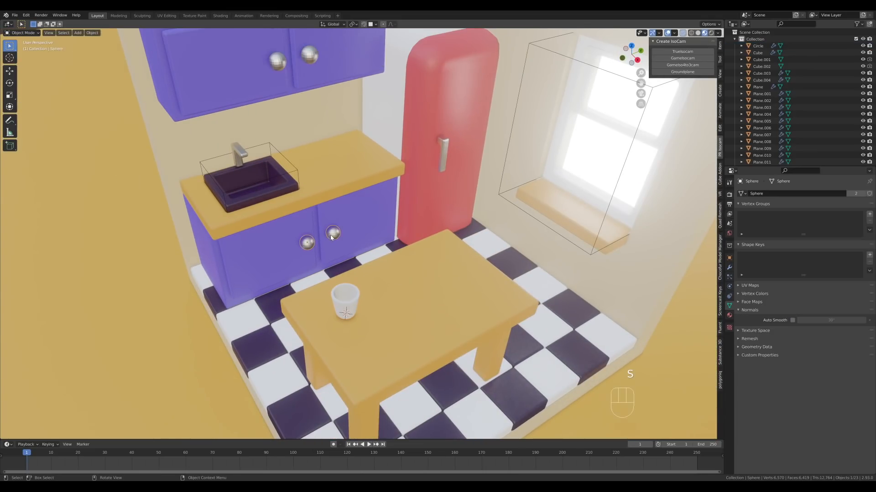
- Shade the lower cabinet's round door knob smooth
{"action": "right_click", "coordinate": [332, 237]}
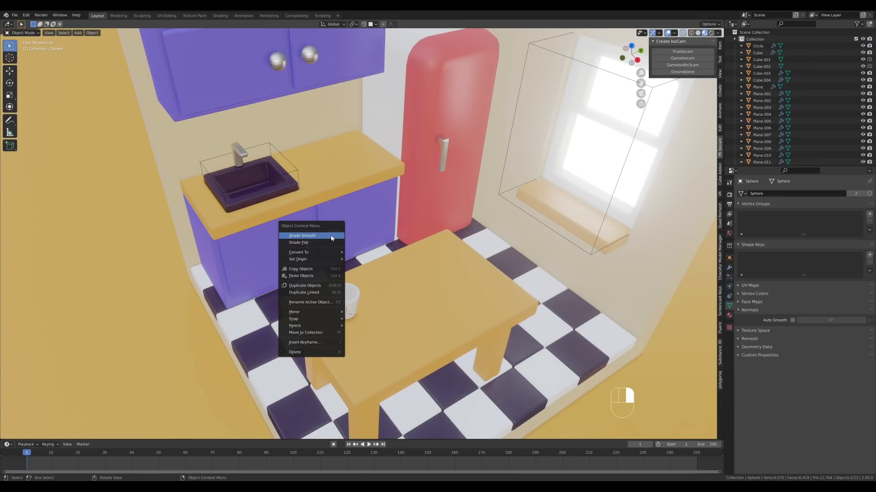
{"action": "left_click", "coordinate": [332, 236]}
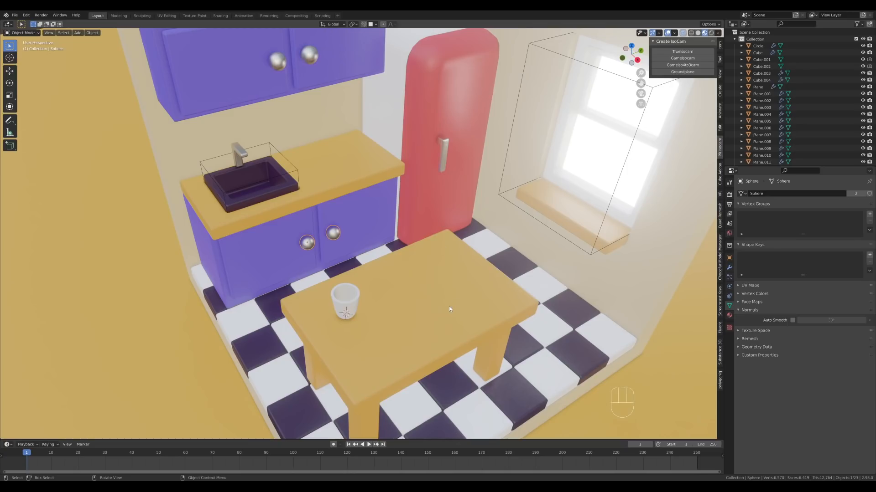
- Move the cup about 0.86 m in X and -0.18 m in Y, then place a linked duplicate offset about -1.02 m in X and 0.82 m in Y
{"action": "left_click", "coordinate": [343, 305]}
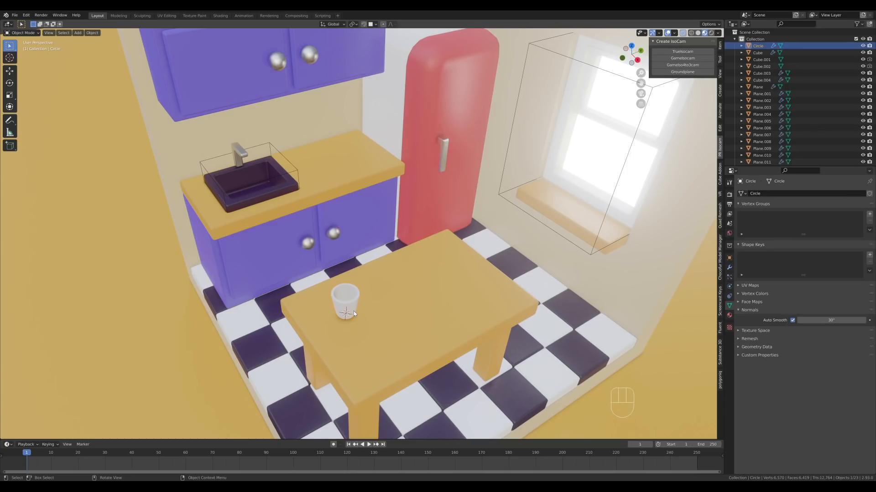
{"action": "key", "text": "alt+d"}
{"action": "left_click", "coordinate": [371, 381]}
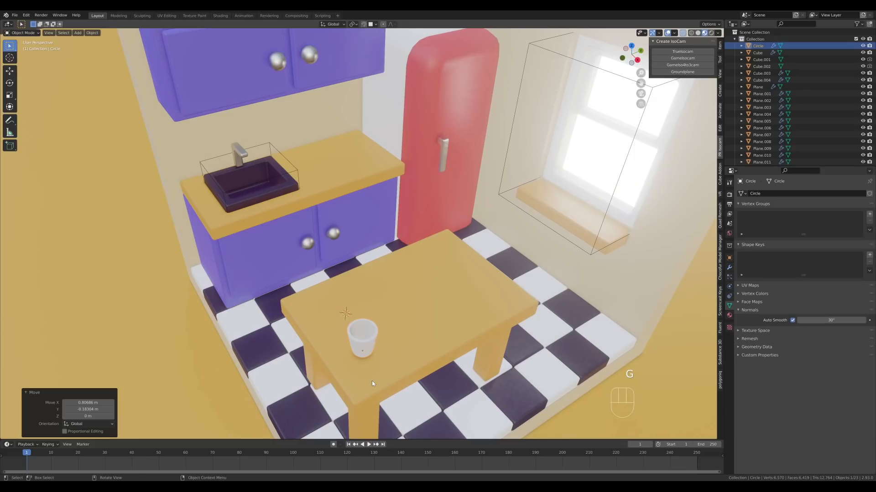
{"action": "left_click", "coordinate": [385, 319]}
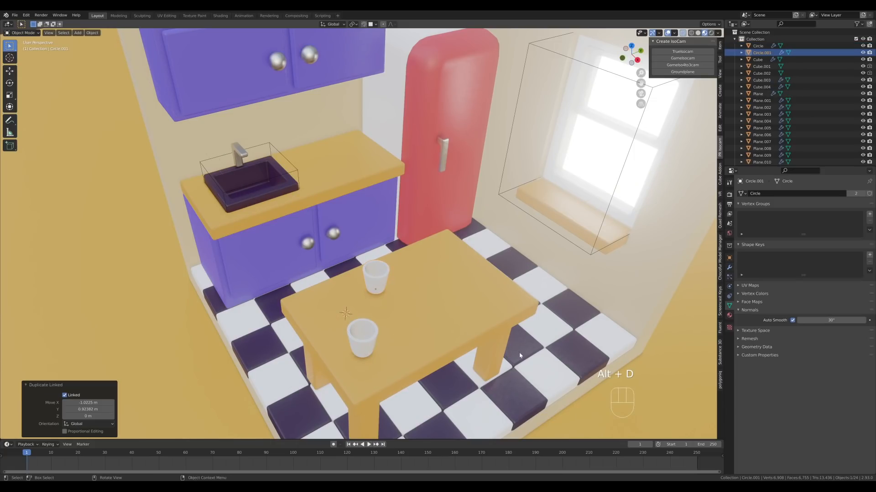
- Place the 3D cursor on the tabletop's window-side half and add a 12-vertex mesh circle there
{"action": "right_click", "coordinate": [453, 297], "text": "shift"}
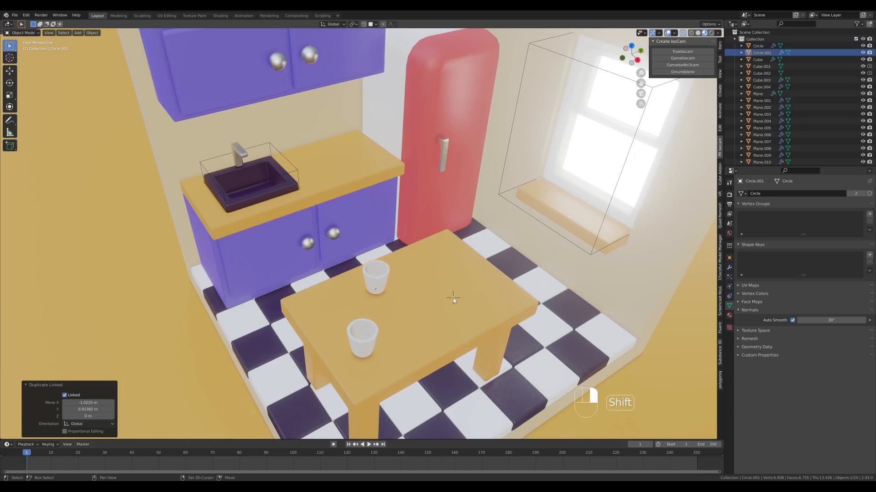
{"action": "key", "text": "shift+a"}
{"action": "mouse_move", "coordinate": [514, 312]}
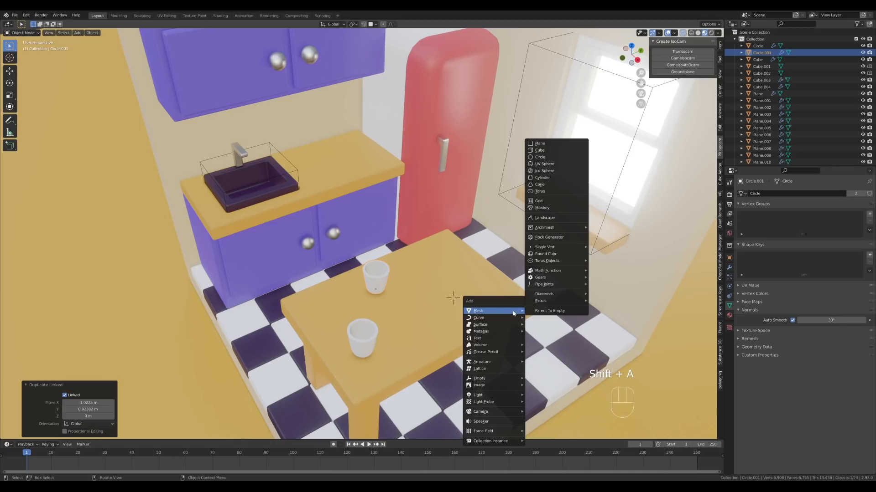
{"action": "left_click", "coordinate": [550, 157]}
- Scale the new circle's vertices down to plate size and fill the outline with a face
{"action": "key", "text": "1"}
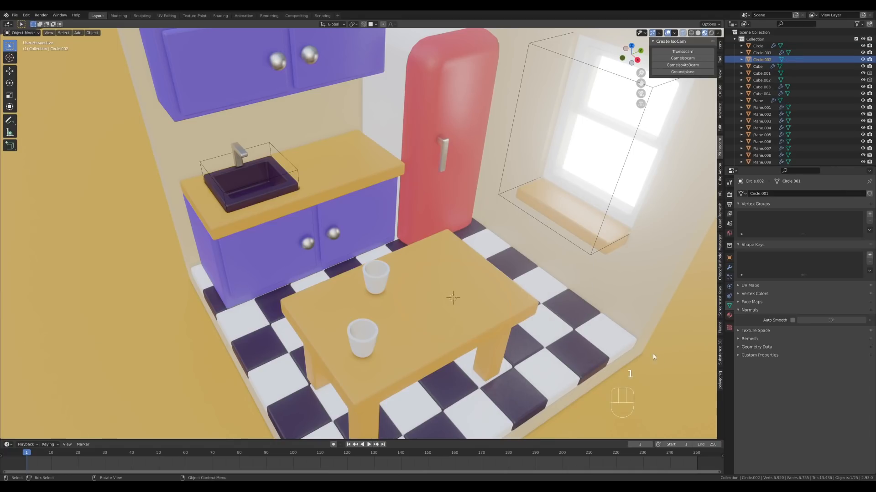
{"action": "key", "text": "Tab"}
{"action": "key", "text": "s"}
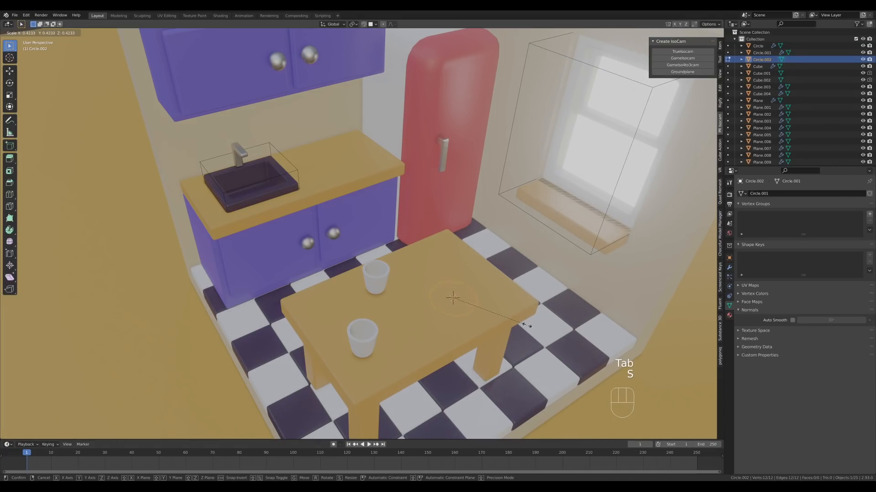
{"action": "left_click", "coordinate": [513, 322]}
{"action": "key", "text": "f"}
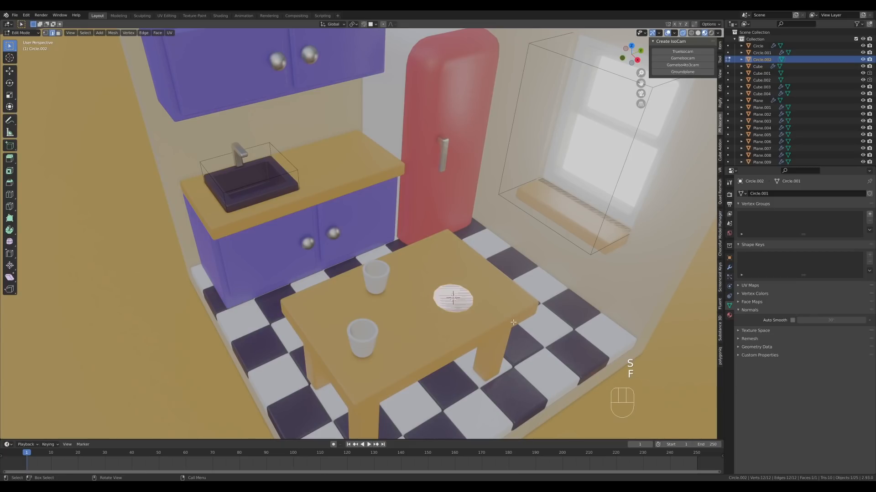
- Extrude the plate's filled base upward by about 0.13 m and scale the raised face to about 1.235
{"action": "key", "text": "e"}
{"action": "left_click", "coordinate": [513, 318]}
{"action": "key", "text": "s"}
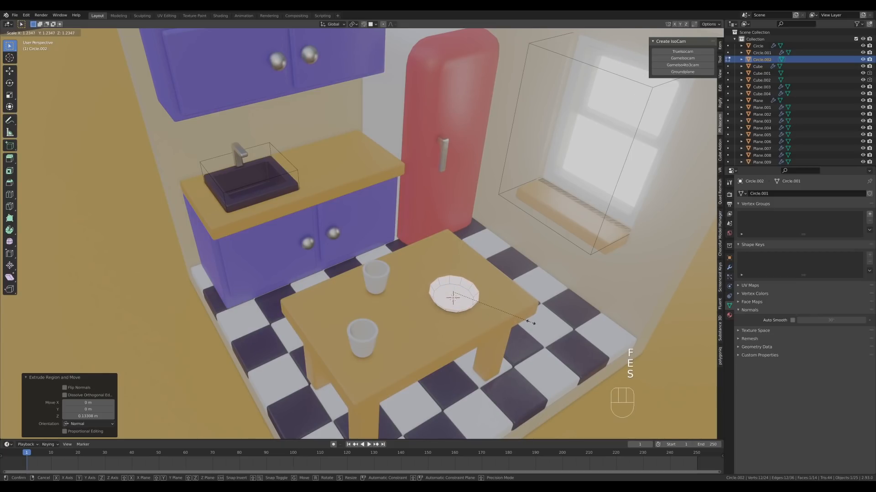
{"action": "left_click", "coordinate": [531, 322]}
- Extrude the plate's rim in place, scale it outward to about 1.555, and raise it about 0.07 m along Z
{"action": "key", "text": "e"}
{"action": "right_click", "coordinate": [534, 312]}
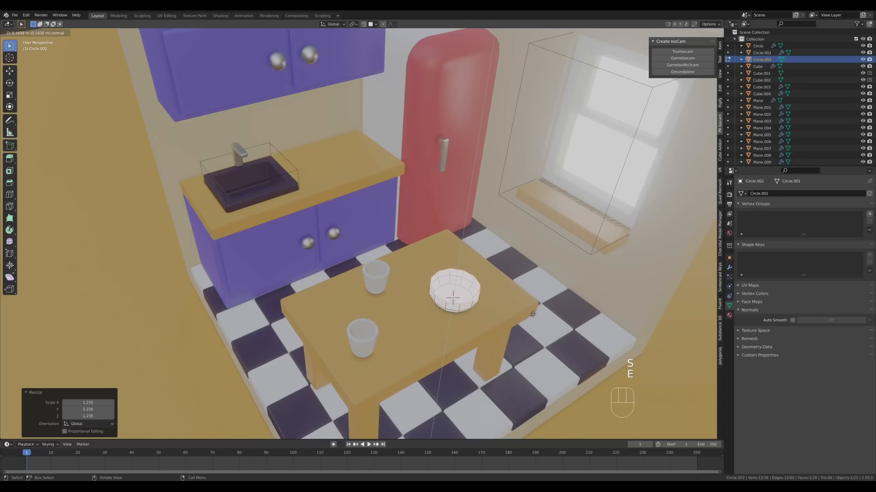
{"action": "key", "text": "s"}
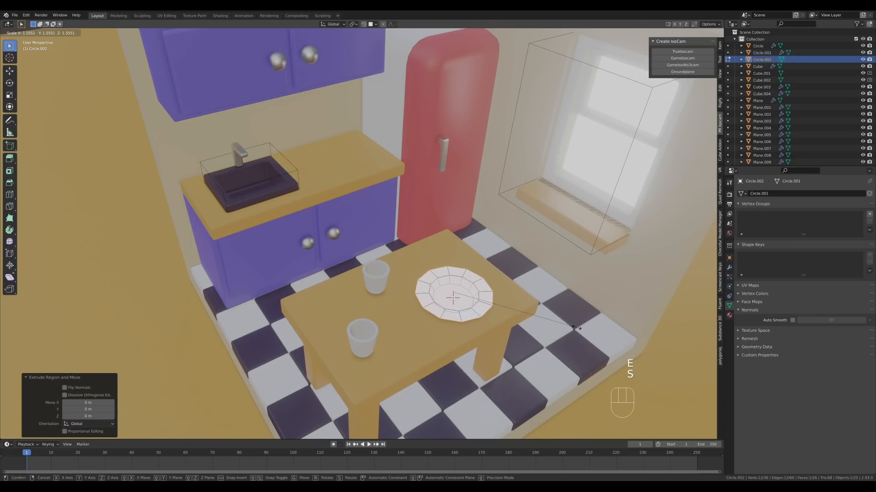
{"action": "left_click", "coordinate": [576, 327]}
{"action": "key", "text": "g"}
{"action": "key", "text": "z"}
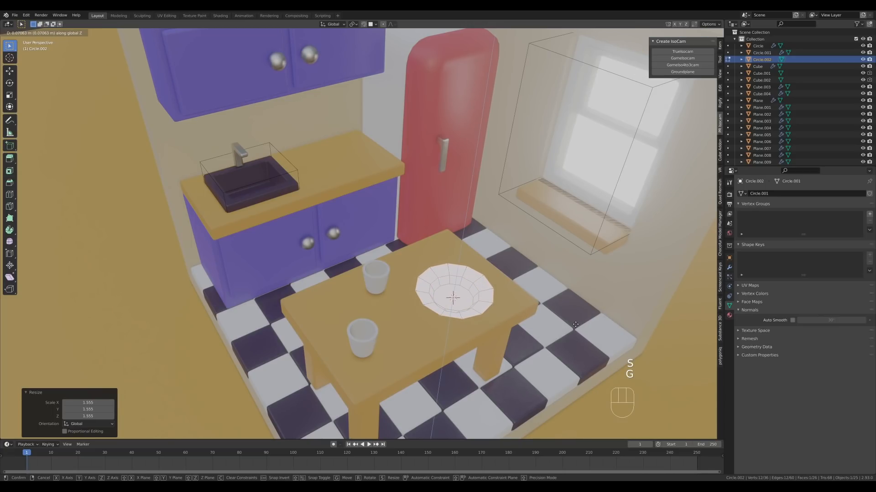
{"action": "left_click", "coordinate": [575, 324]}
- Delete the face capping the plate's opening and bevel the edge loop around its inner well with two segments
{"action": "key", "text": "x"}
{"action": "left_click", "coordinate": [504, 290]}
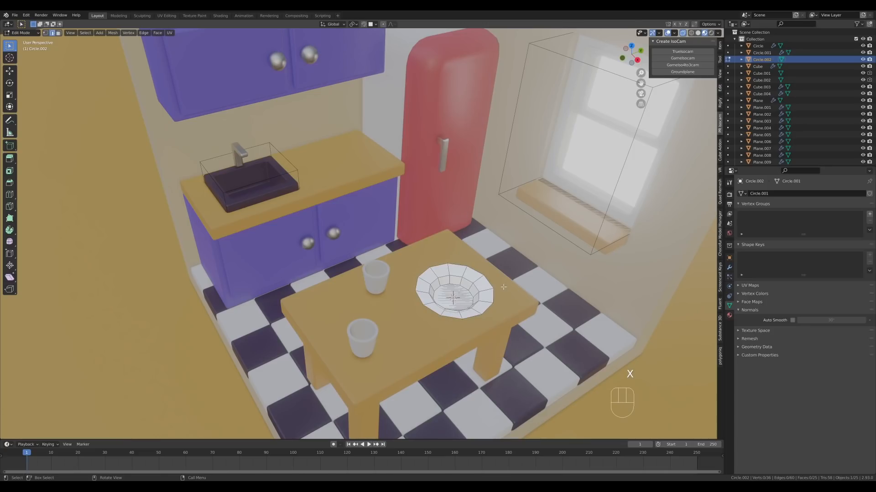
{"action": "middle_click_drag", "start_coordinate": [547, 316], "coordinate": [494, 289]}
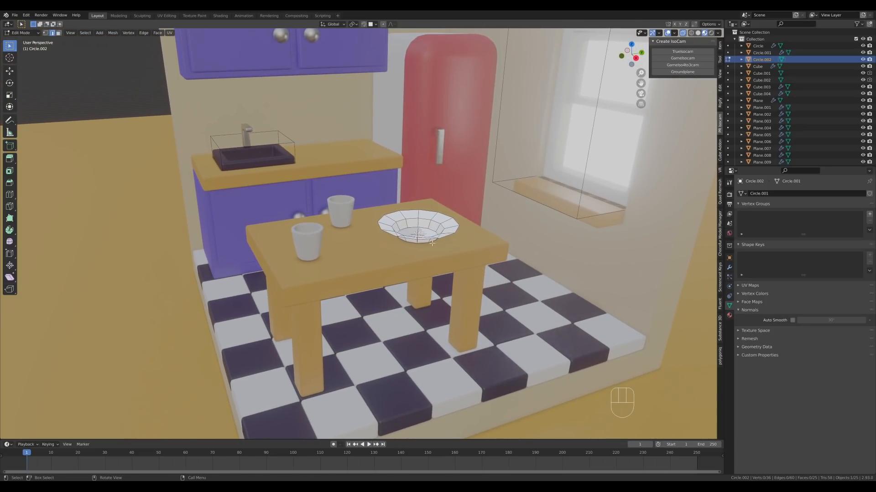
{"action": "key", "text": "a"}
{"action": "key", "text": "ctrl+b"}
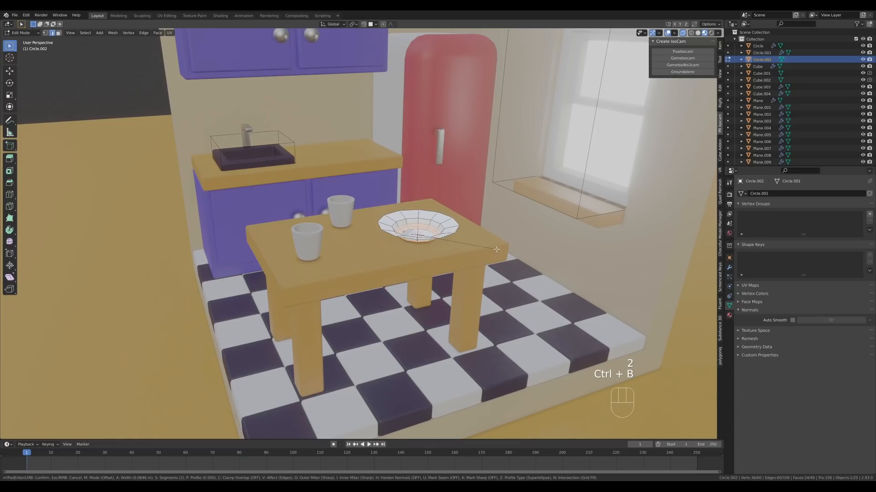
{"action": "left_click", "coordinate": [495, 249]}
- Leave mesh editing, give the plate a level 1 subdivision surface, and shade it smooth
{"action": "key", "text": "Tab"}
{"action": "mouse_move", "coordinate": [491, 247]}
{"action": "middle_mouse_down"}
{"action": "mouse_move", "coordinate": [466, 242]}
{"action": "mouse_move", "coordinate": [484, 256]}
{"action": "middle_mouse_up"}
{"action": "key", "text": "ctrl+1"}
{"action": "key", "text": "ctrl+z"}
{"action": "right_click", "coordinate": [451, 253]}
{"action": "left_click", "coordinate": [451, 252]}
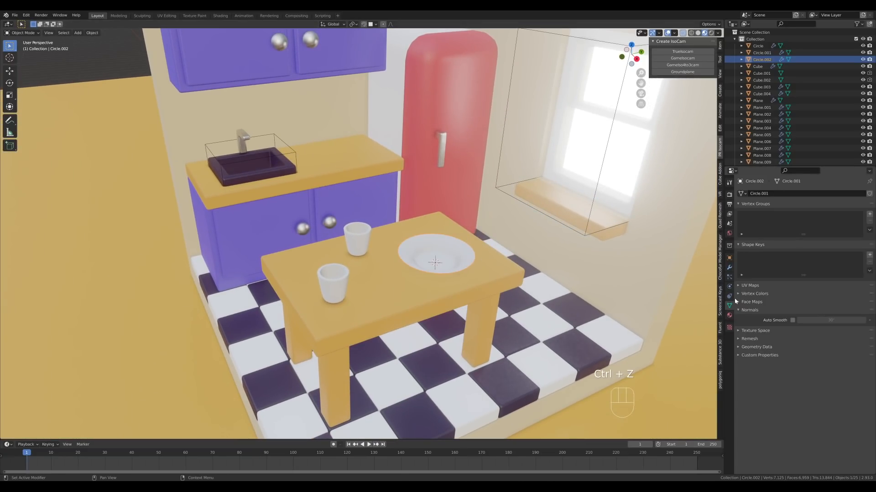
- Add a Solidify modifier to the plate with a thickness of 0.037 m
{"action": "left_click", "coordinate": [729, 267]}
{"action": "left_click", "coordinate": [765, 193]}
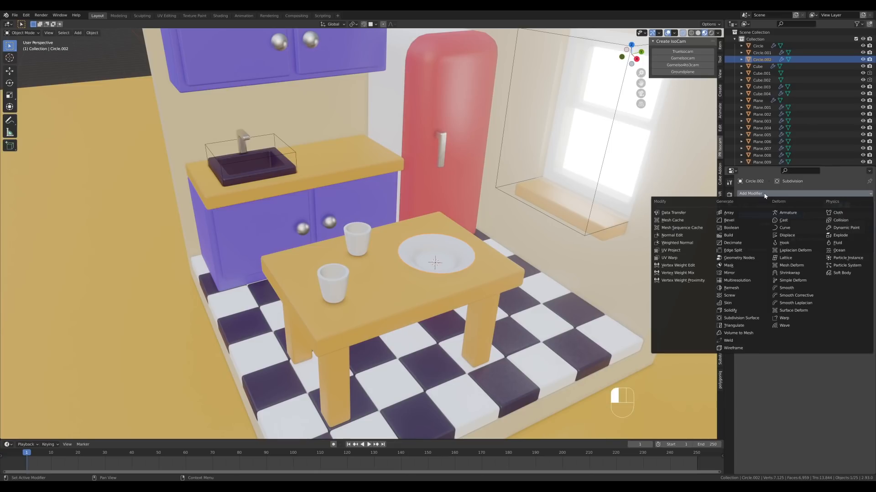
{"action": "left_click", "coordinate": [731, 310]}
{"action": "scroll", "coordinate": [635, 291], "scroll_direction": "up", "scroll_amount": 6}
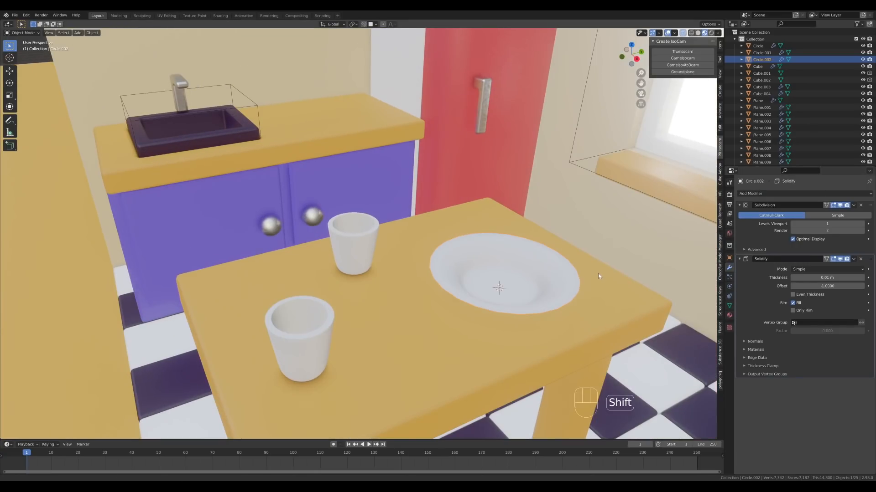
{"action": "left_click_drag", "start_coordinate": [826, 278], "coordinate": [841, 278], "text": "shift"}
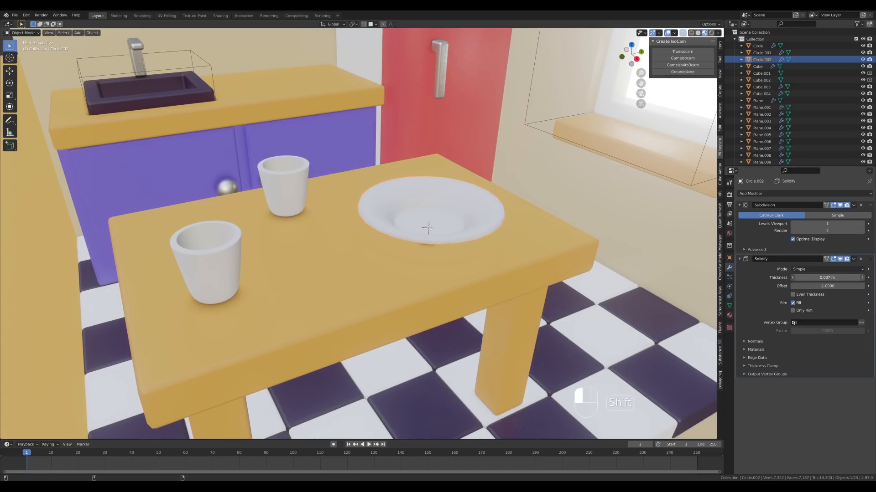
- Enable Auto Smooth at 30° on the plate's normals
{"action": "left_click", "coordinate": [729, 305]}
{"action": "left_click", "coordinate": [792, 320]}
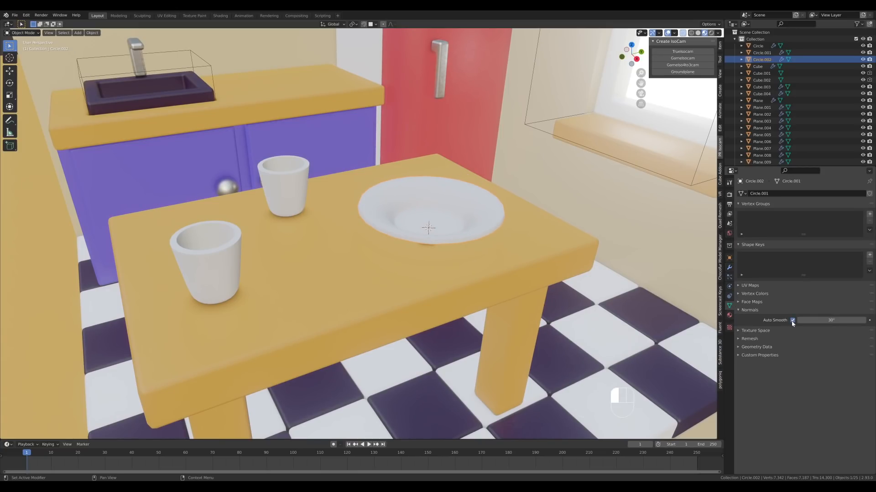
{"action": "middle_click_drag", "start_coordinate": [541, 255], "coordinate": [505, 194]}
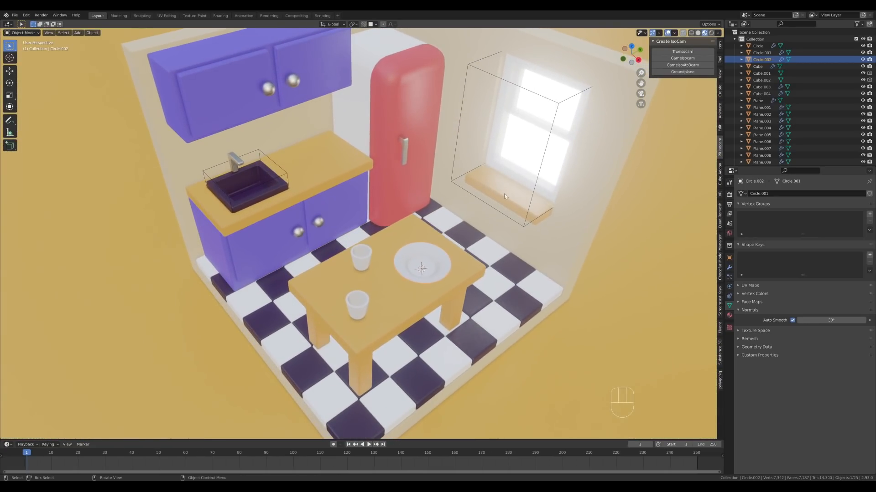
- Assign the existing red Material.005 to the plate
{"action": "left_click", "coordinate": [730, 315]}
{"action": "left_click", "coordinate": [742, 222]}
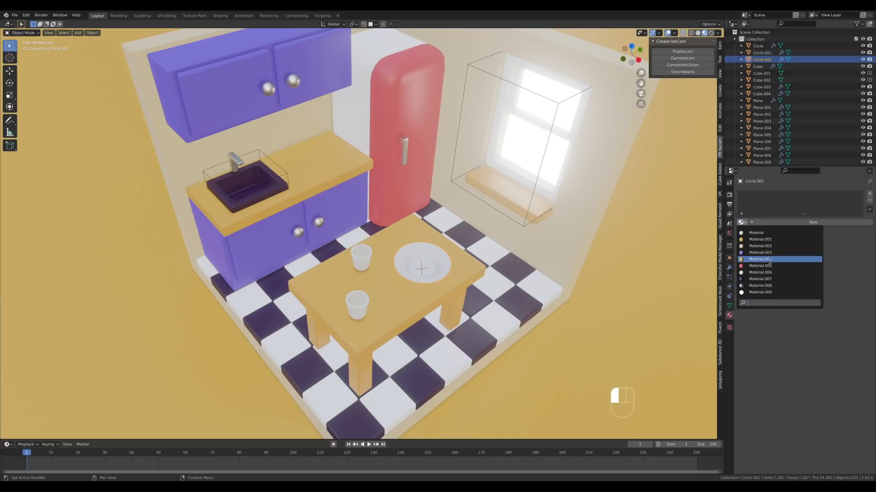
{"action": "left_click", "coordinate": [775, 262]}
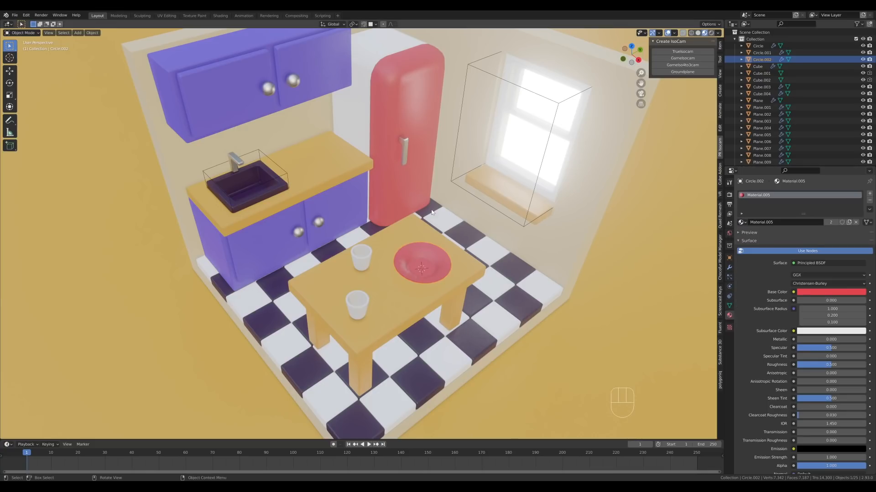
- Give the cups a new glass material with Screen Space Refraction enabled and Transmission set to 1.000
{"action": "left_click", "coordinate": [360, 263]}
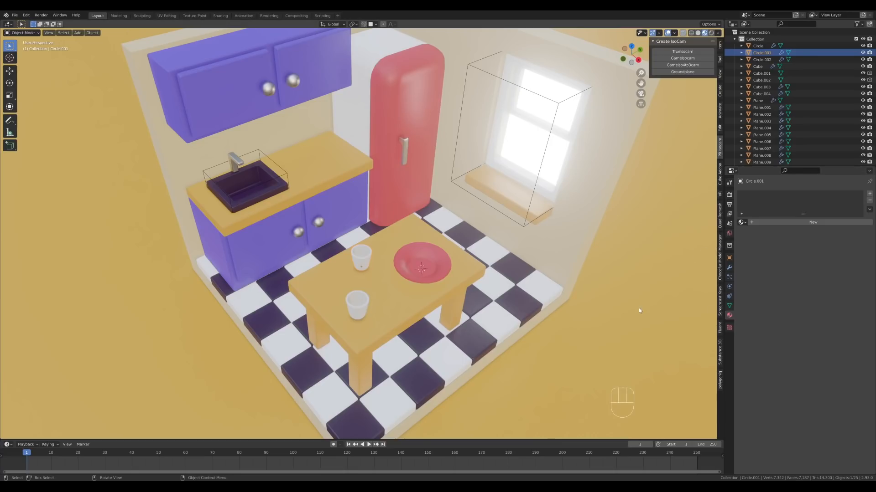
{"action": "left_click", "coordinate": [807, 222]}
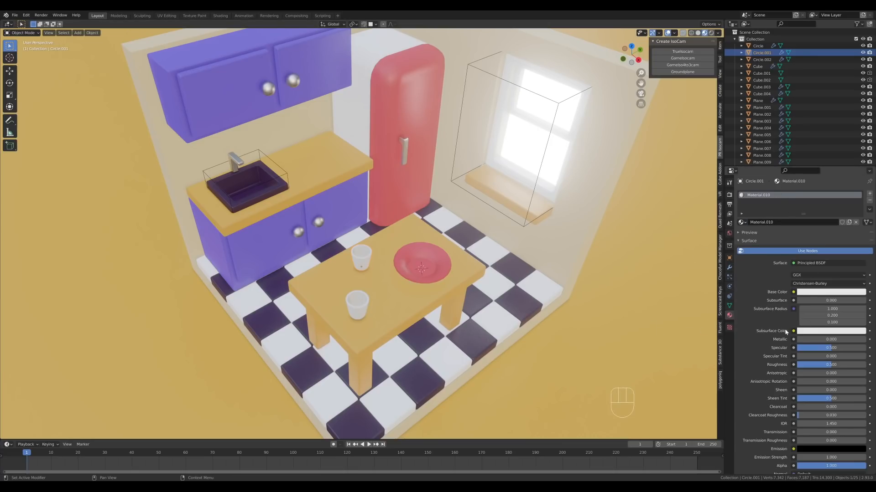
{"action": "scroll", "coordinate": [771, 344], "scroll_direction": "down", "scroll_amount": 5}
{"action": "scroll", "coordinate": [766, 417], "scroll_direction": "down", "scroll_amount": 3}
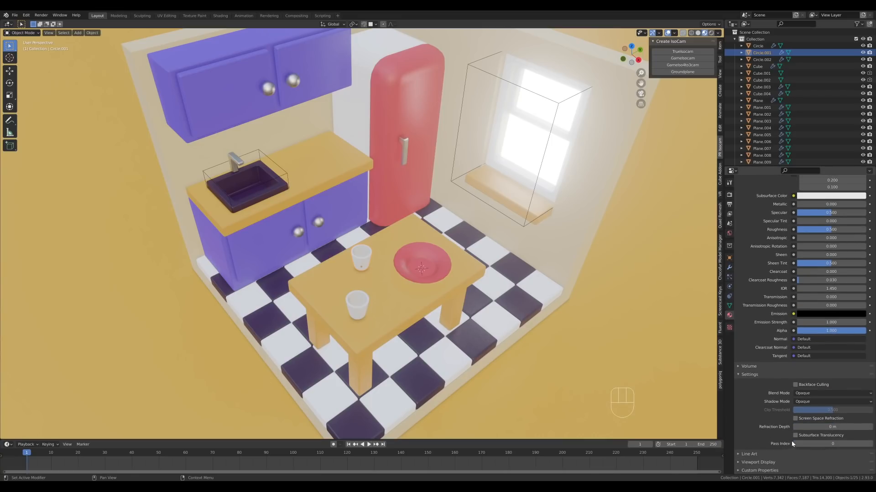
{"action": "left_click", "coordinate": [795, 419]}
{"action": "left_click_drag", "start_coordinate": [803, 298], "coordinate": [866, 298]}
- Return to the isometric camera view and save the kitchen file
{"action": "middle_click_drag", "start_coordinate": [381, 302], "coordinate": [320, 171]}
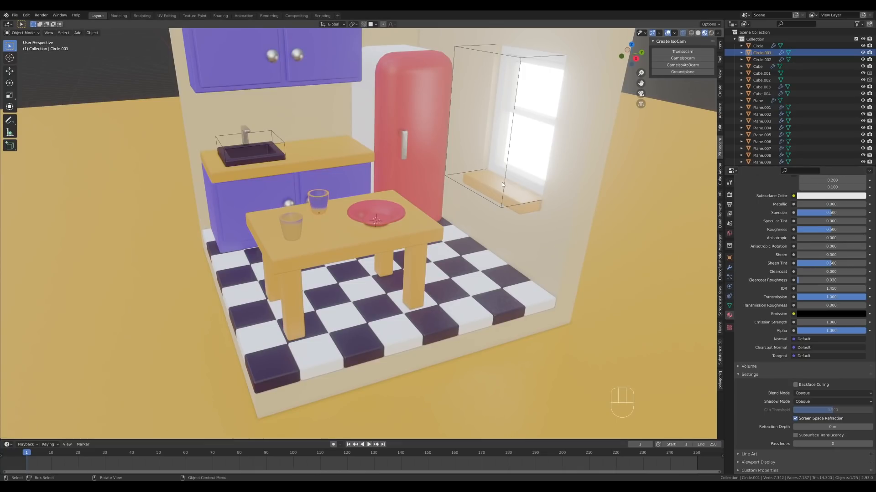
{"action": "mouse_move", "coordinate": [502, 181]}
{"action": "middle_mouse_down"}
{"action": "mouse_move", "coordinate": [516, 185]}
{"action": "mouse_move", "coordinate": [504, 162]}
{"action": "mouse_move", "coordinate": [504, 186]}
{"action": "middle_mouse_up"}
{"action": "scroll", "coordinate": [507, 178], "scroll_direction": "down", "scroll_amount": 2}
{"action": "key", "text": "KP_0"}
{"action": "key", "text": "ctrl+s"}
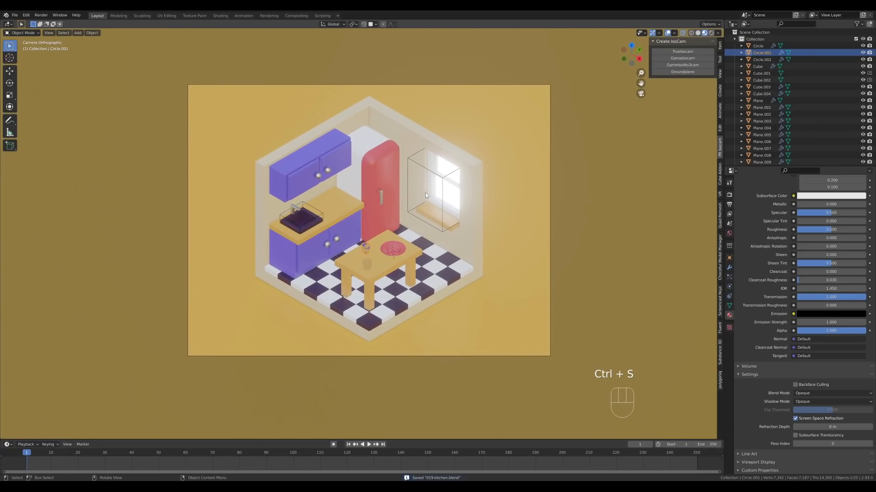
- Define a render region enclosing the entire camera frame
{"action": "key", "text": "ctrl+b"}
{"action": "left_click_drag", "start_coordinate": [159, 50], "coordinate": [568, 385]}
{"action": "middle_click_drag", "start_coordinate": [549, 293], "coordinate": [531, 293], "text": "shift"}
- Switch the render engine to Cycles and set the device to GPU Compute
{"action": "left_click", "coordinate": [730, 195]}
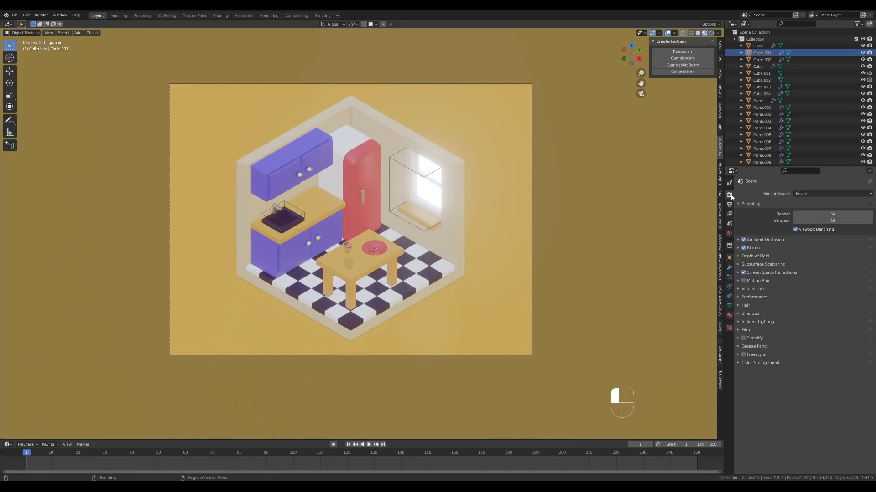
{"action": "left_click", "coordinate": [809, 194]}
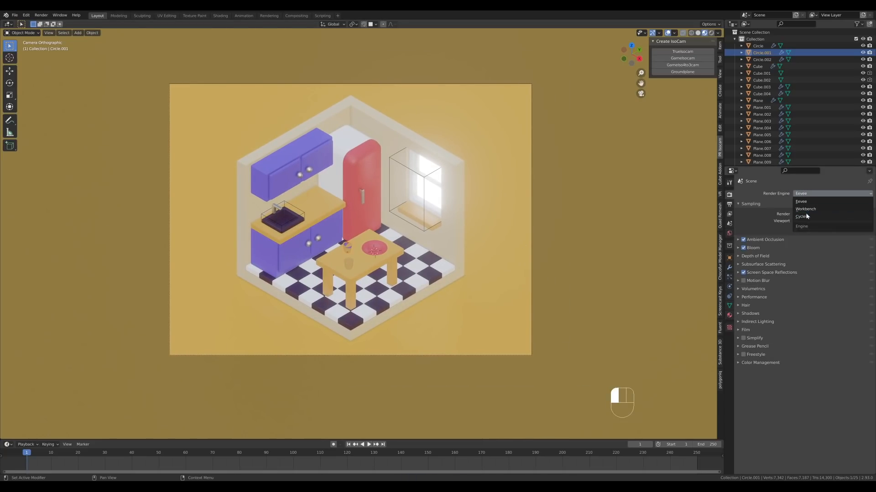
{"action": "left_click", "coordinate": [806, 216]}
{"action": "left_click", "coordinate": [806, 211]}
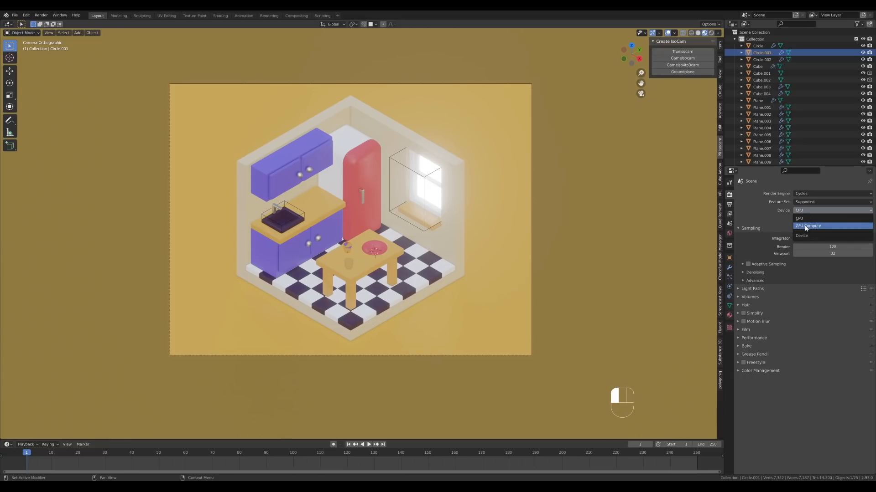
{"action": "left_click", "coordinate": [806, 226]}
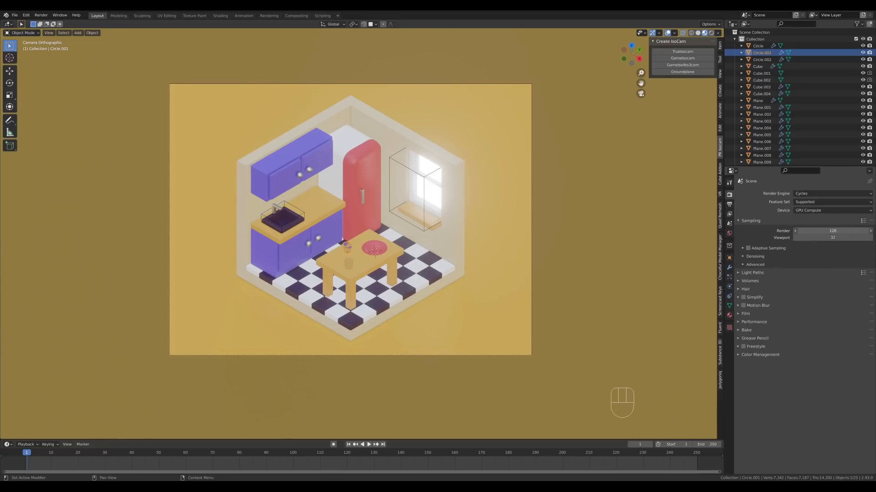
- Set render samples to 512 and enable denoising, using OpenImageDenoise for renders and OptiX for the viewport
{"action": "left_click_drag", "start_coordinate": [821, 230], "coordinate": [826, 229]}
{"action": "left_click", "coordinate": [746, 256]}
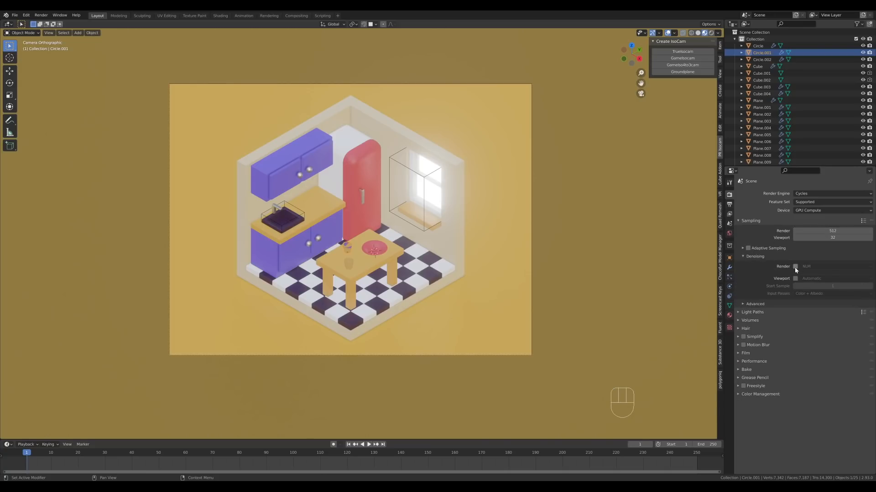
{"action": "left_click", "coordinate": [814, 267]}
{"action": "left_click", "coordinate": [802, 291]}
{"action": "left_click", "coordinate": [796, 278]}
{"action": "left_click", "coordinate": [821, 278]}
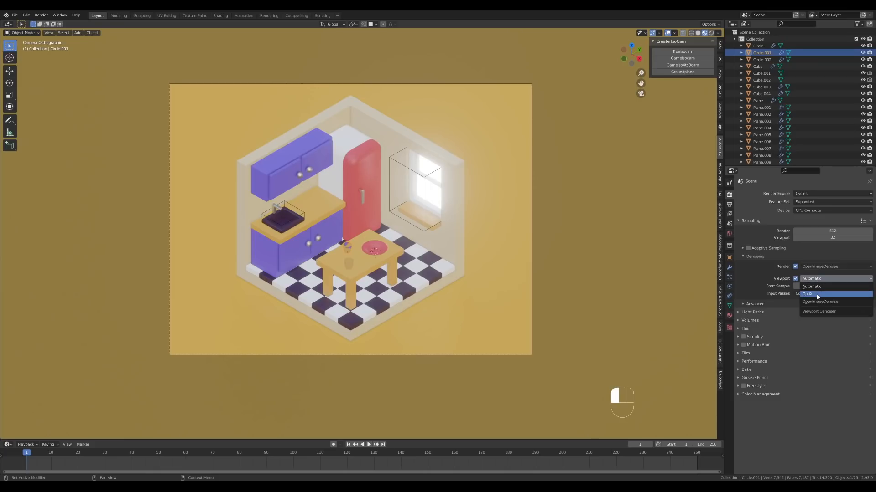
{"action": "left_click", "coordinate": [830, 285]}
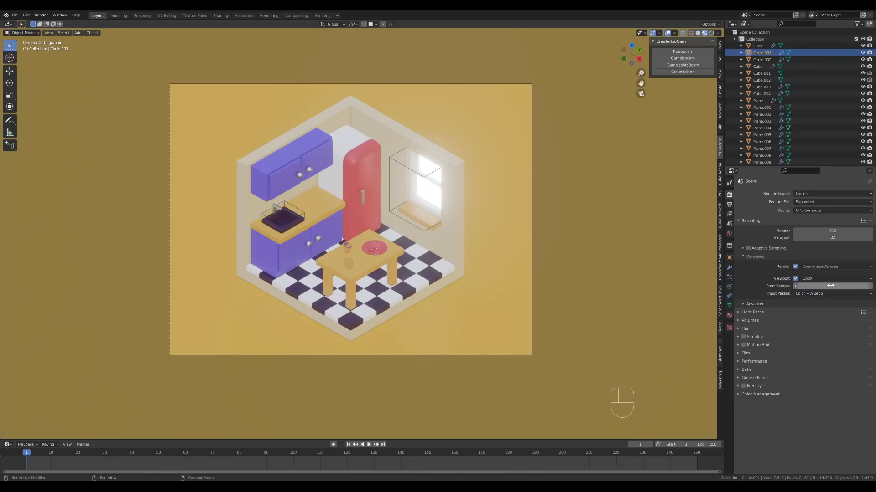
- Set the Cycles render tile size to 512 px in both X and Y
{"action": "left_click", "coordinate": [748, 362]}
{"action": "left_click", "coordinate": [846, 406]}
{"action": "type", "text": "51"}
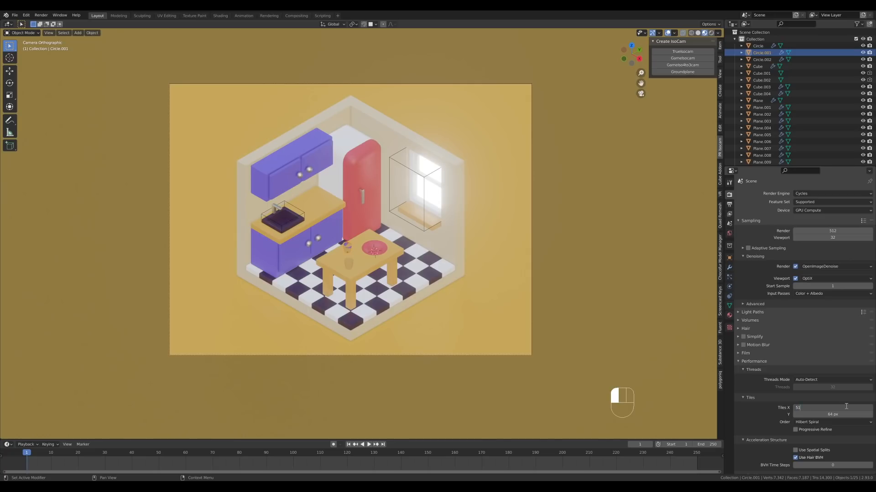
{"action": "type", "text": "2"}
{"action": "key", "text": "Tab"}
{"action": "type", "text": "512"}
{"action": "key", "text": "Return"}
{"action": "left_click", "coordinate": [738, 362]}
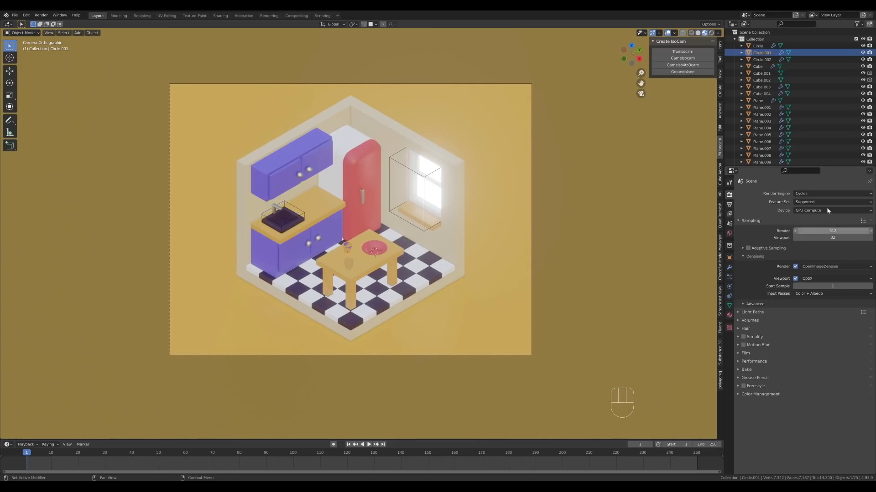
- Switch the viewport to Rendered shading and frame the camera view for inspection
{"action": "key", "text": "z"}
{"action": "key", "text": "z"}
{"action": "key", "text": "z"}
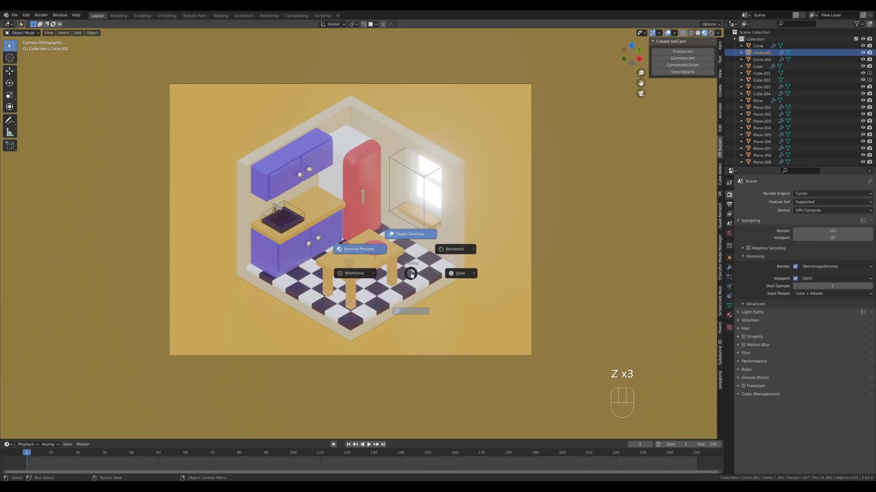
{"action": "left_click", "coordinate": [493, 225]}
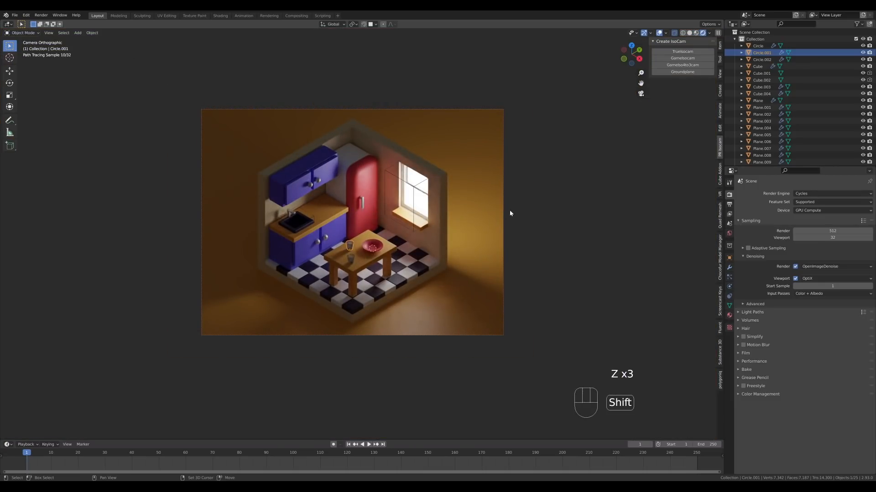
{"action": "middle_click_drag", "start_coordinate": [508, 211], "coordinate": [535, 213], "text": "shift"}
{"action": "scroll", "coordinate": [535, 213], "scroll_direction": "down", "scroll_amount": 1}
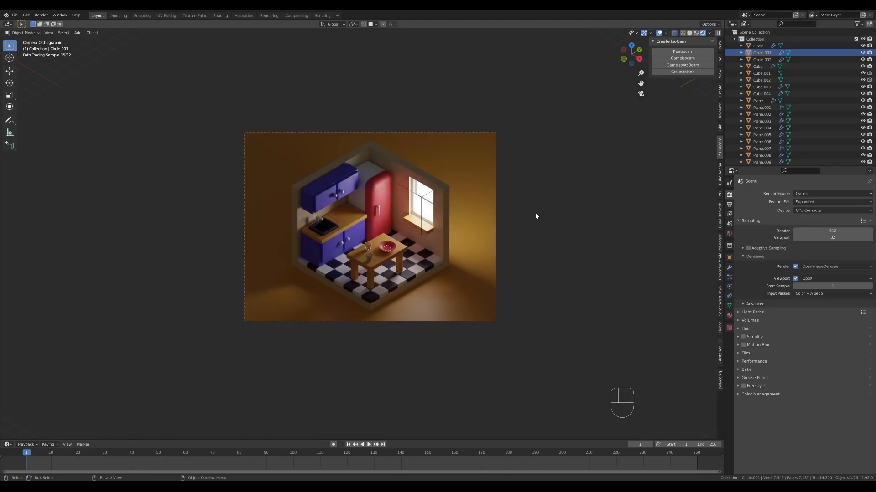
{"action": "scroll", "coordinate": [535, 217], "scroll_direction": "up", "scroll_amount": 1}
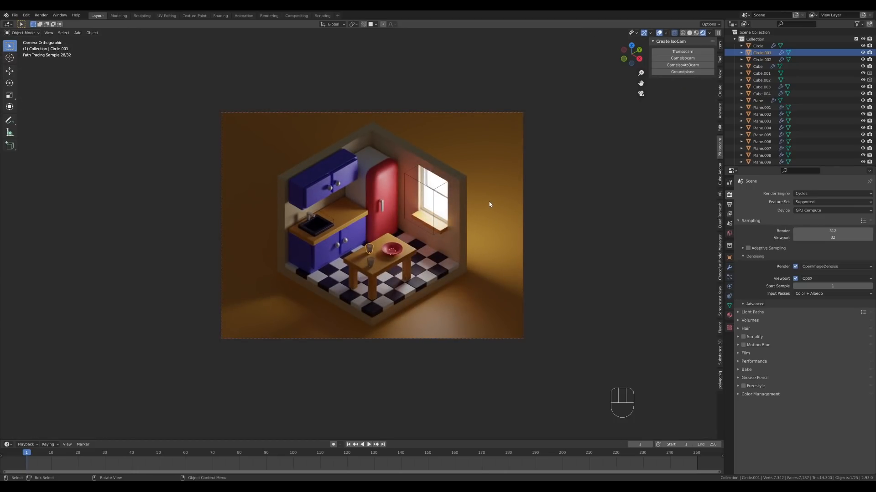
- Brighten the world background color to a light grey with a value of about 0.819
{"action": "left_click", "coordinate": [729, 233]}
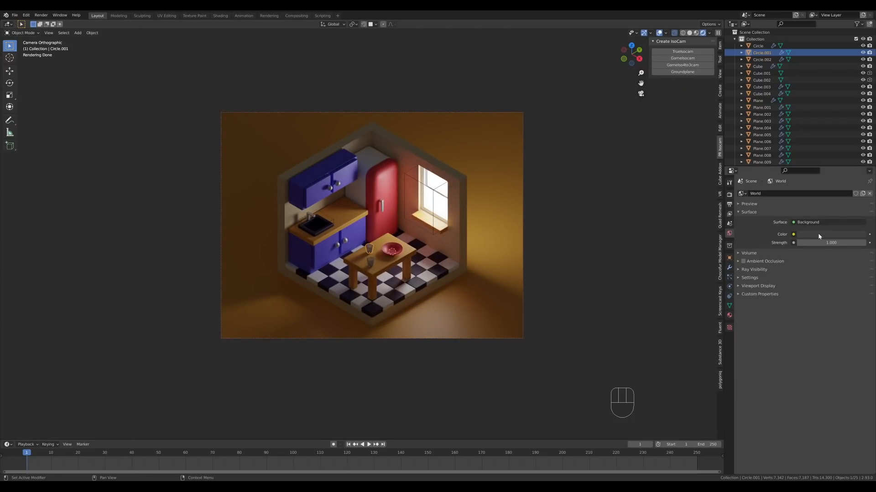
{"action": "left_click", "coordinate": [817, 233]}
{"action": "left_click_drag", "start_coordinate": [860, 182], "coordinate": [860, 145]}
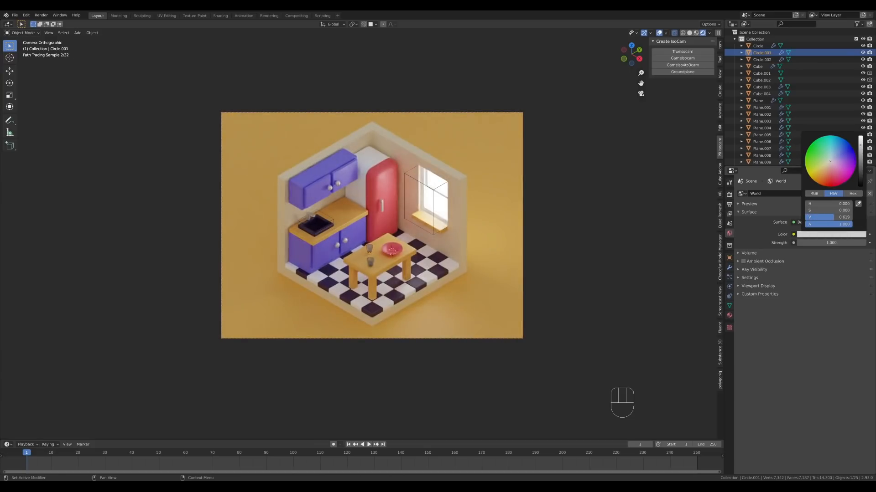
- Change the world background to a blue-violet with hue about 0.669, saturation about 0.789 and value 0.567
{"action": "left_click", "coordinate": [847, 155]}
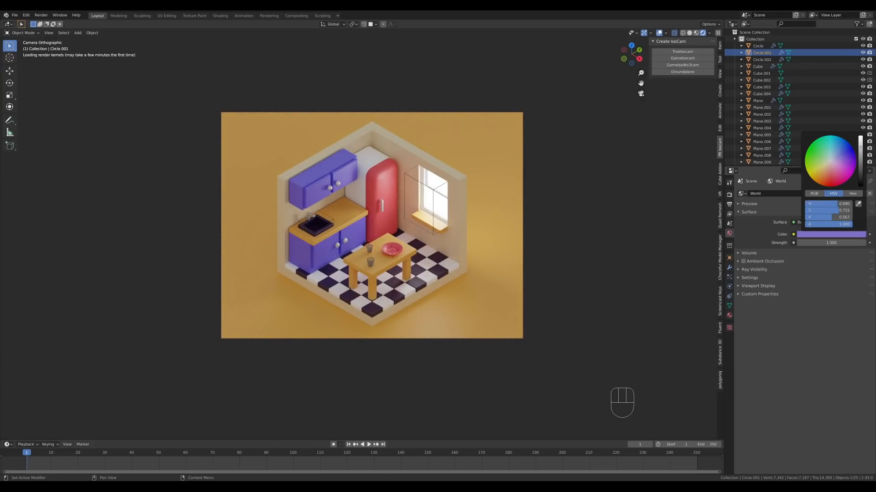
{"action": "left_click_drag", "start_coordinate": [847, 155], "coordinate": [844, 154]}
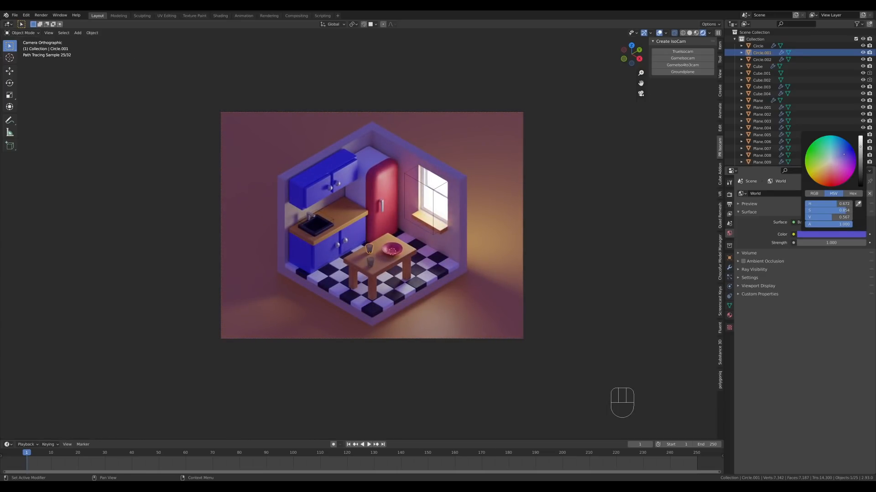
{"action": "left_click_drag", "start_coordinate": [843, 154], "coordinate": [842, 155]}
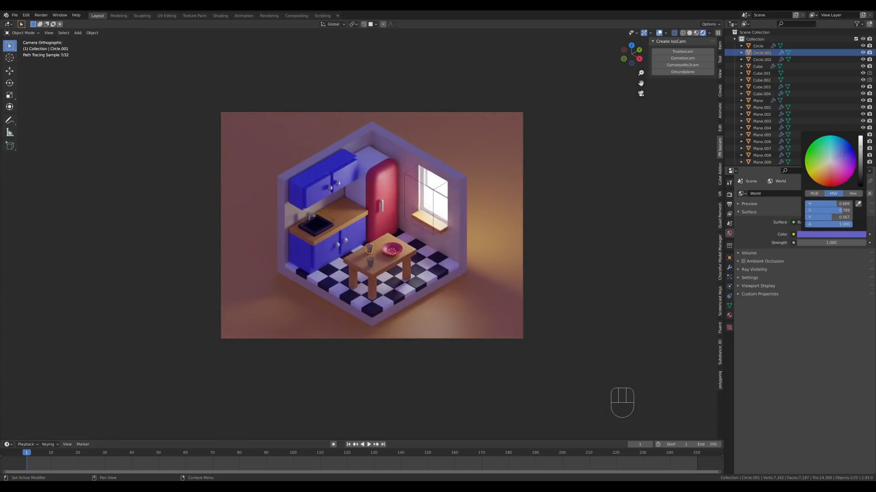
- Add an area light at the world origin and raise it about 13.3 m along Z above the room
{"action": "key", "text": "shift+s"}
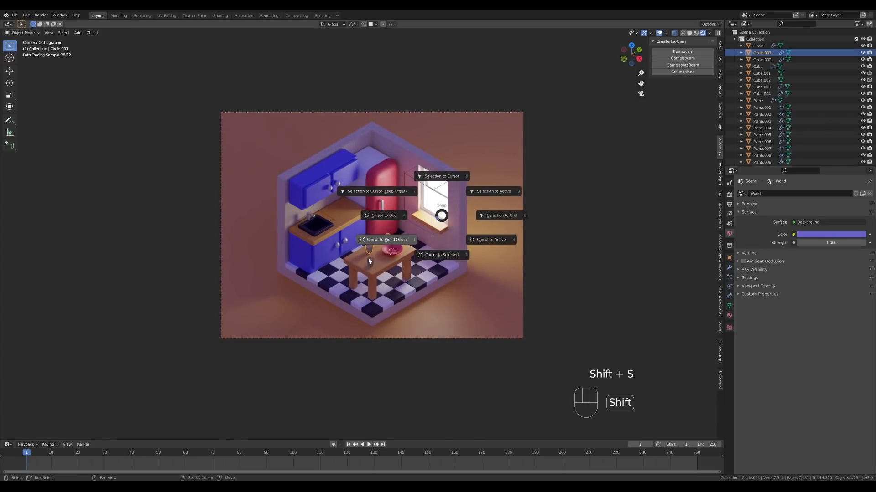
{"action": "left_click", "coordinate": [370, 261]}
{"action": "key", "text": "shift+a"}
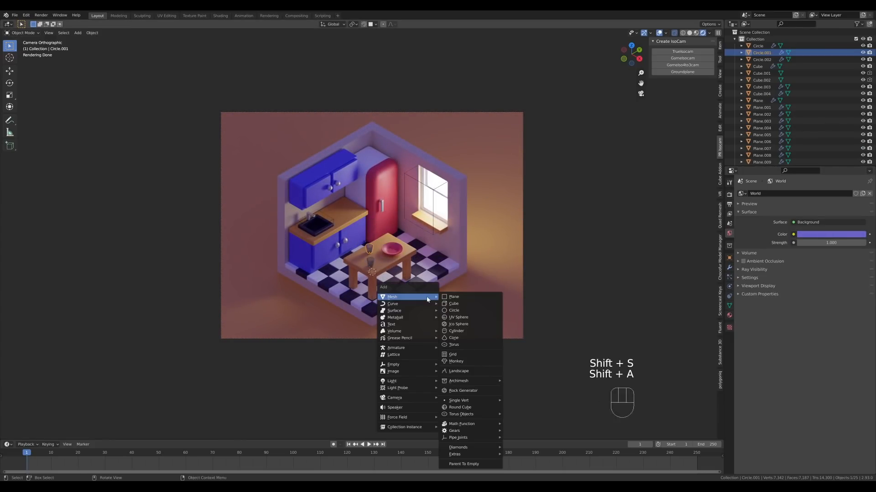
{"action": "mouse_move", "coordinate": [412, 381]}
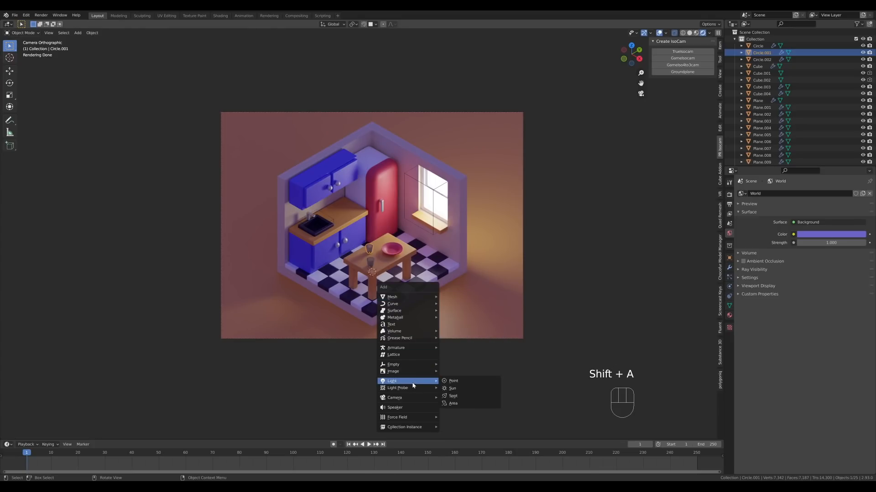
{"action": "left_click", "coordinate": [467, 404]}
{"action": "key", "text": "g"}
{"action": "key", "text": "z"}
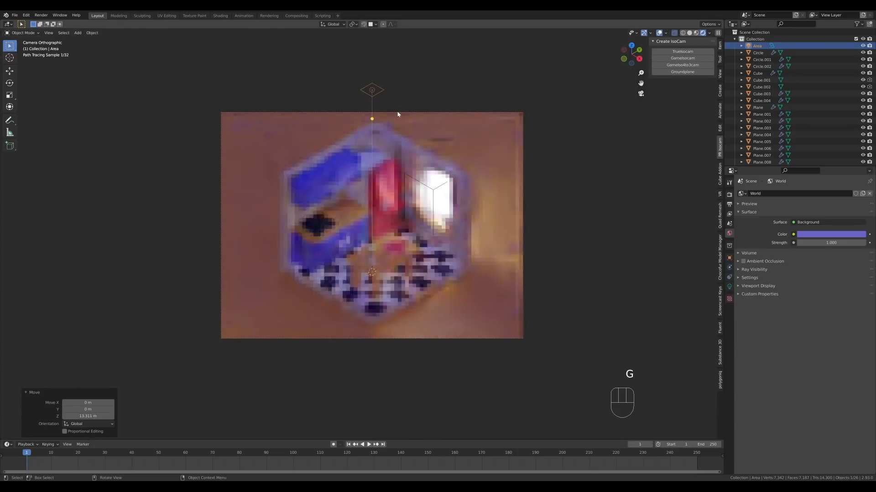
- Enlarge the area light to about 3.53 m and raise it about 0.33 m further along Z
{"action": "left_click", "coordinate": [440, 104]}
{"action": "left_click_drag", "start_coordinate": [440, 104], "coordinate": [443, 104]}
{"action": "key", "text": "g"}
{"action": "middle_click", "coordinate": [444, 102]}
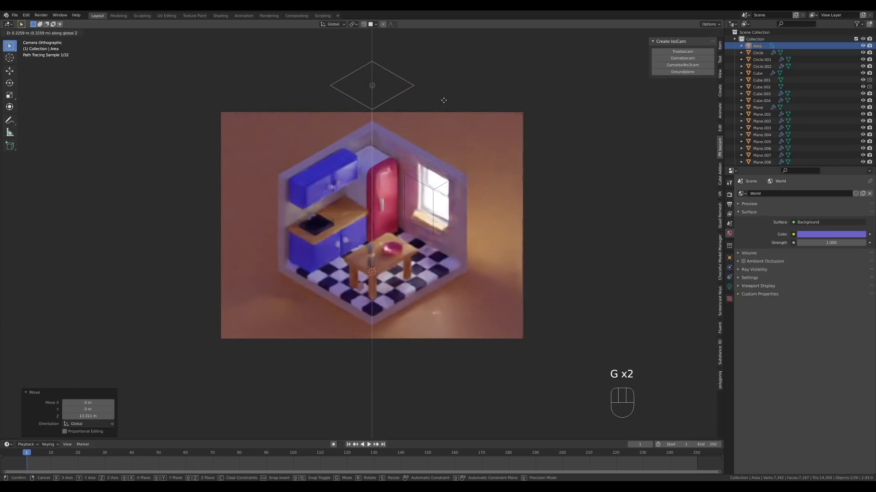
{"action": "left_click", "coordinate": [444, 99]}
- Set the area light's power to 500 W and move it up another 0.32 m or so along Z
{"action": "left_click", "coordinate": [729, 287]}
{"action": "left_click", "coordinate": [833, 238]}
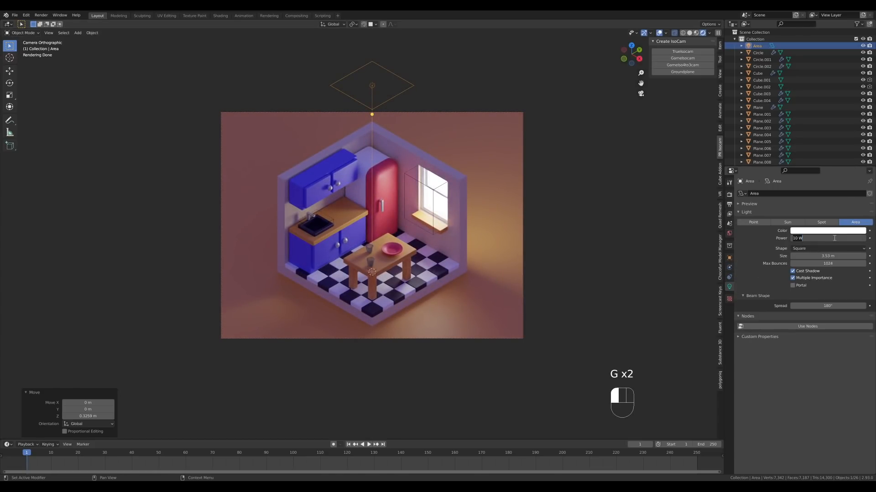
{"action": "type", "text": "5000"}
{"action": "key", "text": "Return"}
{"action": "scroll", "coordinate": [503, 216], "scroll_direction": "down", "scroll_amount": 1}
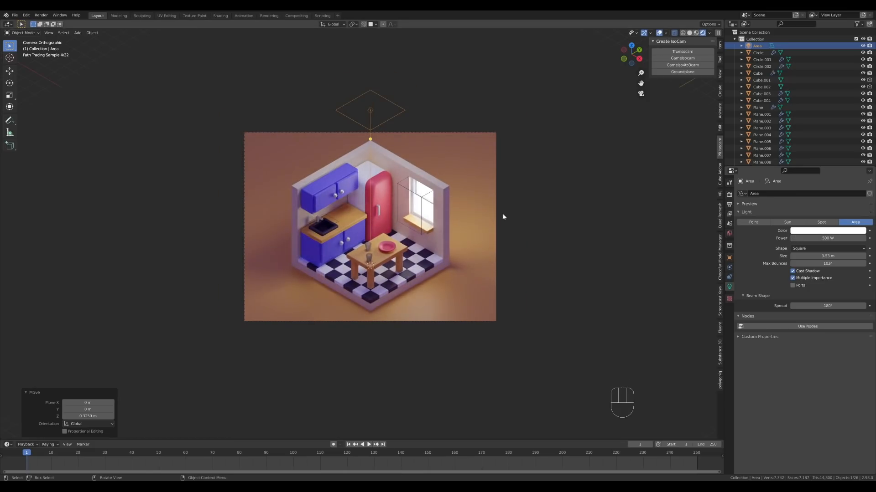
{"action": "key", "text": "g"}
{"action": "middle_click", "coordinate": [473, 193]}
{"action": "left_click", "coordinate": [475, 198]}
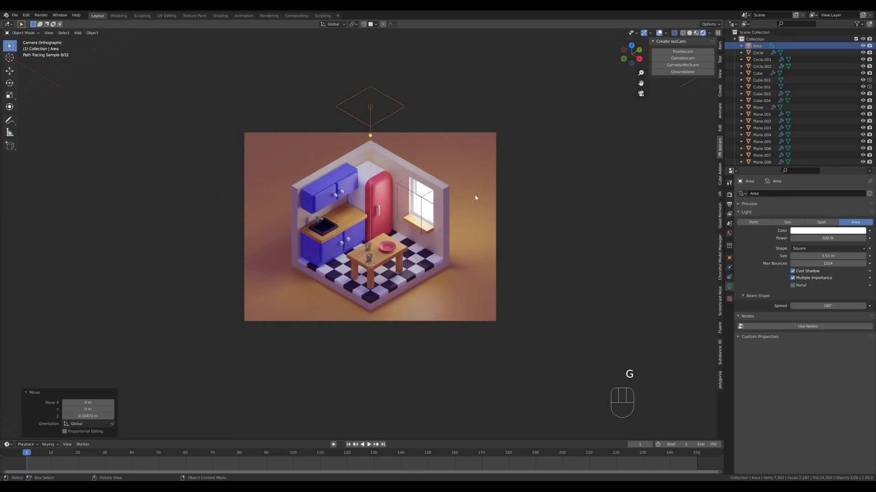
- Set the orange ground plane material's specular to about 0.296 and its roughness to about 0.757
{"action": "left_click", "coordinate": [515, 181]}
{"action": "left_click", "coordinate": [729, 315]}
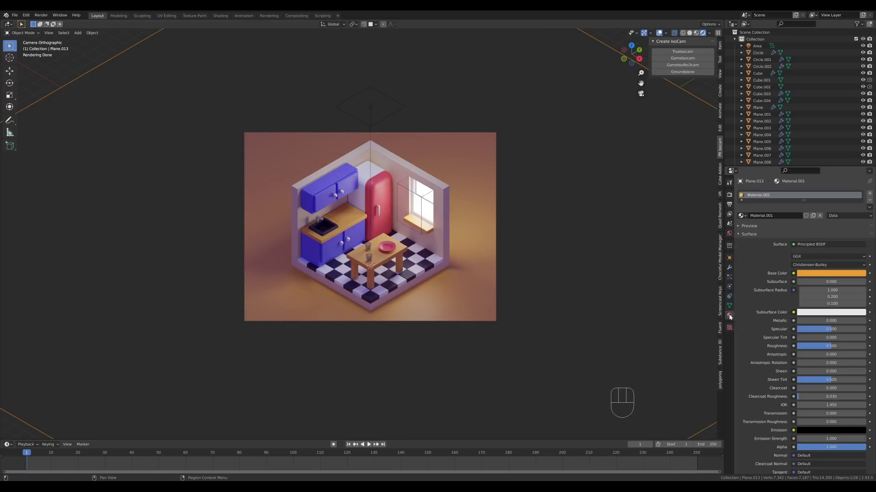
{"action": "mouse_move", "coordinate": [828, 346]}
{"action": "left_mouse_down"}
{"action": "mouse_move", "coordinate": [848, 346]}
{"action": "mouse_move", "coordinate": [817, 329]}
{"action": "left_mouse_up"}
- Tint the overhead area light a warm peach with saturation about 0.329 and full value
{"action": "left_click", "coordinate": [370, 106]}
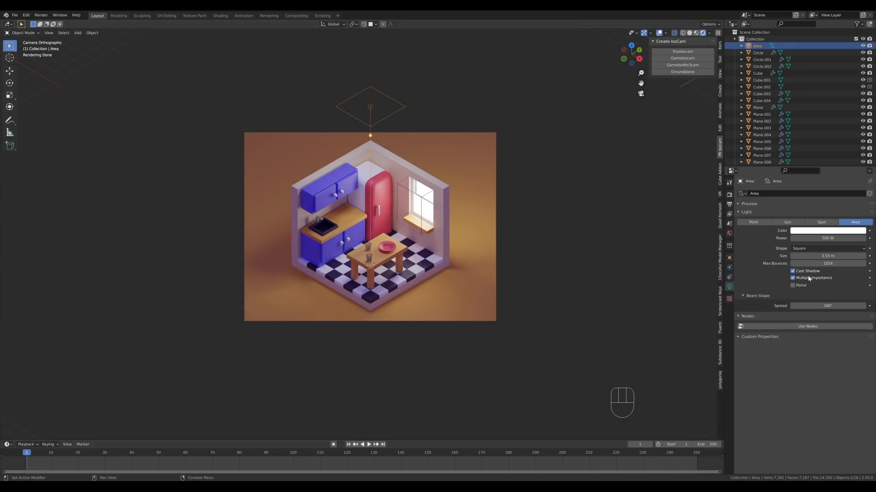
{"action": "left_click", "coordinate": [848, 233]}
{"action": "left_click_drag", "start_coordinate": [832, 166], "coordinate": [830, 170]}
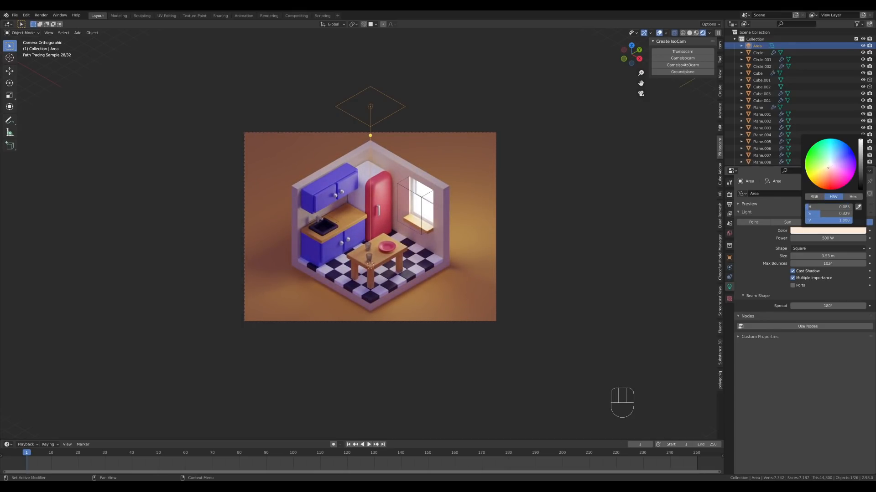
- Shift the world background to a deeper blue-violet with hue about 0.665 and saturation about 0.858
{"action": "left_click", "coordinate": [729, 233]}
{"action": "left_click", "coordinate": [835, 234]}
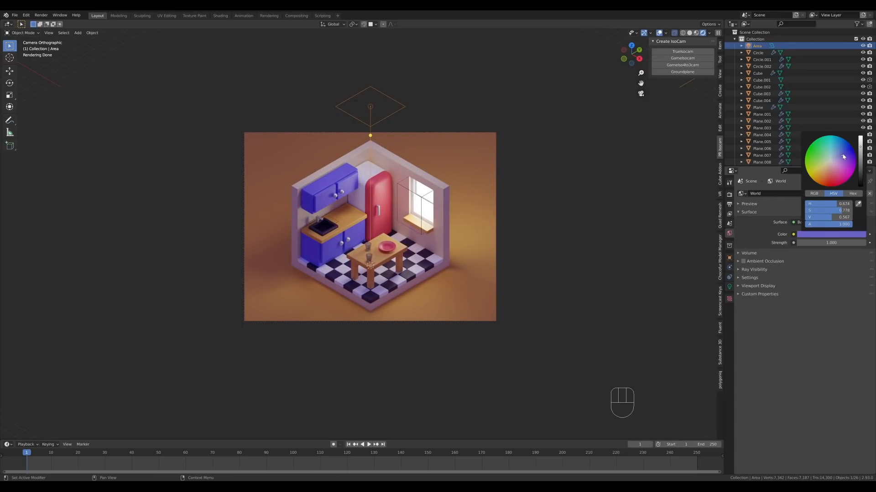
{"action": "left_click_drag", "start_coordinate": [843, 156], "coordinate": [843, 154]}
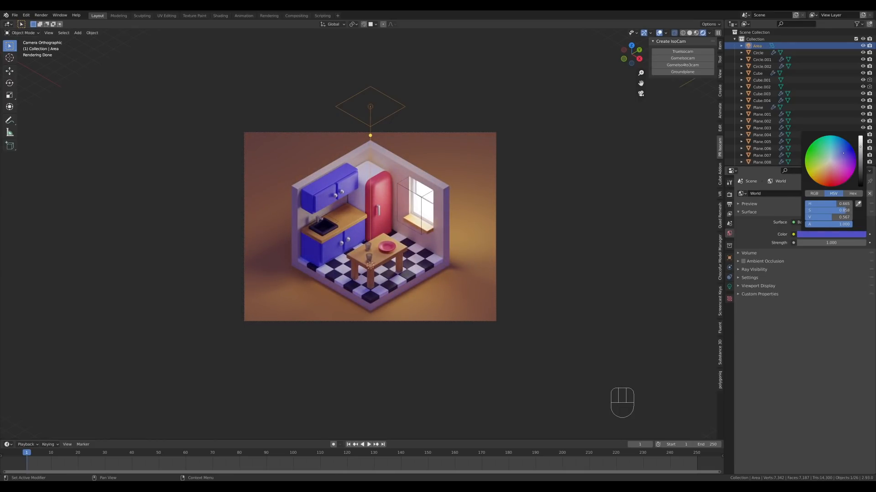
- Change the window's emission material color to a warm light orange with saturation about 0.635
{"action": "left_click", "coordinate": [415, 203]}
{"action": "left_click", "coordinate": [730, 315]}
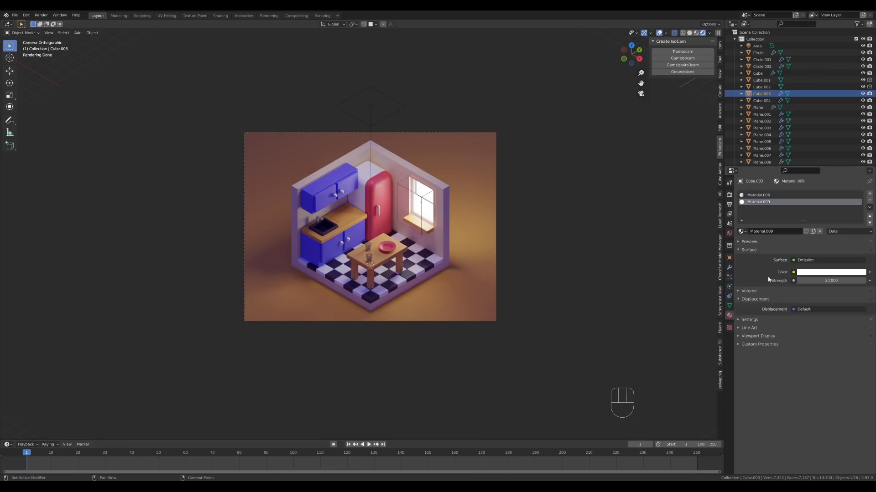
{"action": "left_click", "coordinate": [828, 273]}
{"action": "left_click_drag", "start_coordinate": [827, 203], "coordinate": [824, 206]}
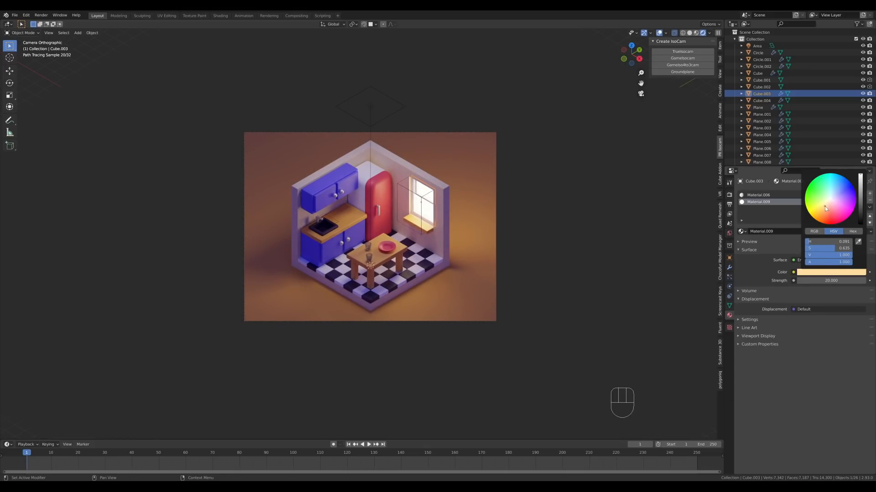
- Set the color management look to High Contrast and raise the exposure to about 1.38
{"action": "left_click", "coordinate": [729, 195]}
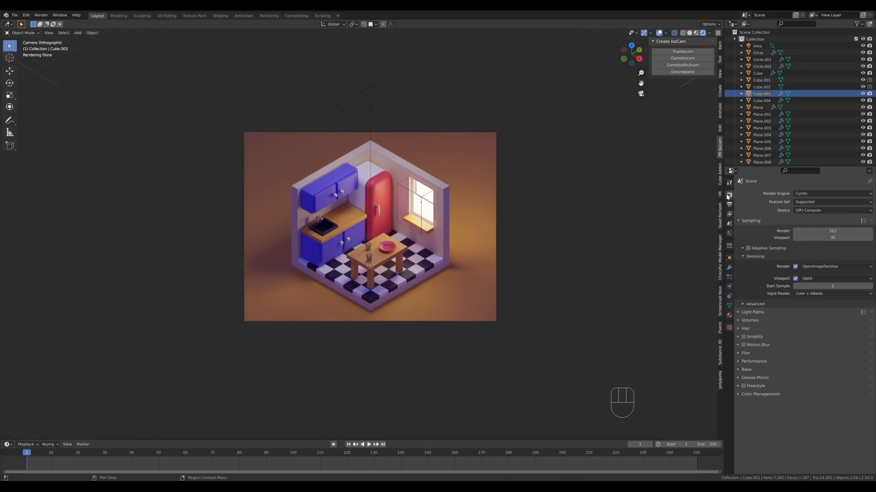
{"action": "left_click", "coordinate": [753, 395]}
{"action": "left_click", "coordinate": [816, 422]}
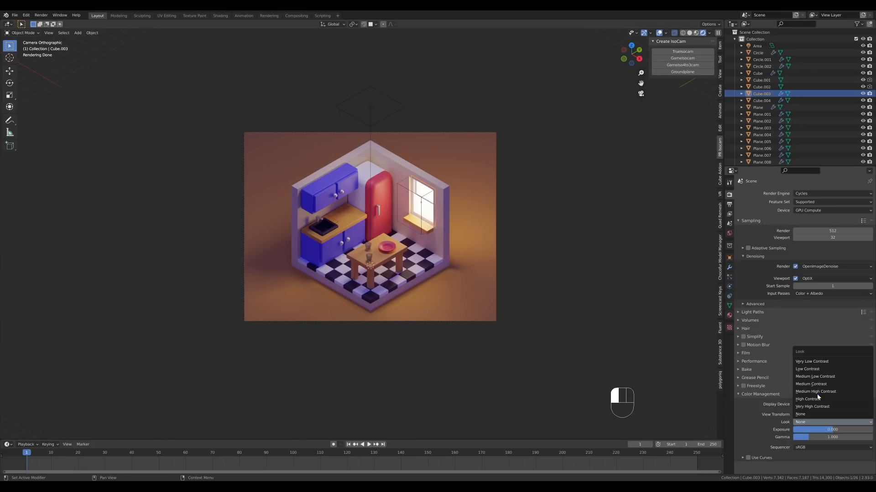
{"action": "left_click", "coordinate": [816, 399]}
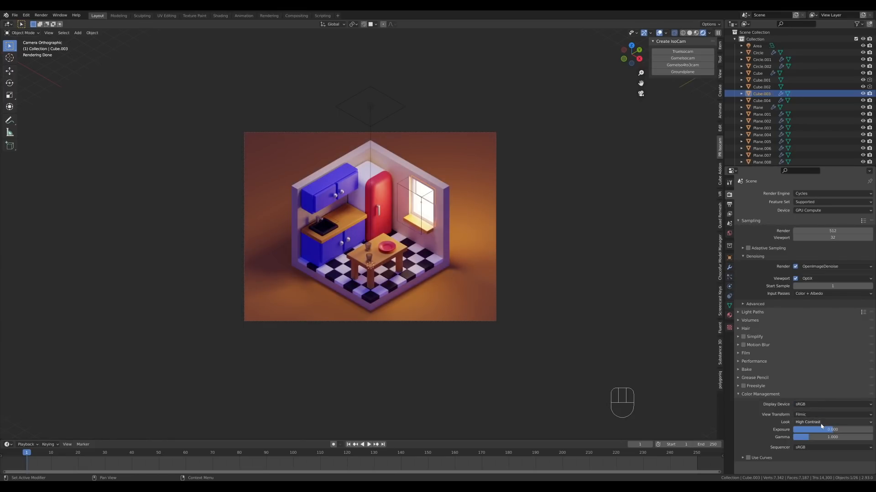
{"action": "left_click_drag", "start_coordinate": [821, 426], "coordinate": [850, 426]}
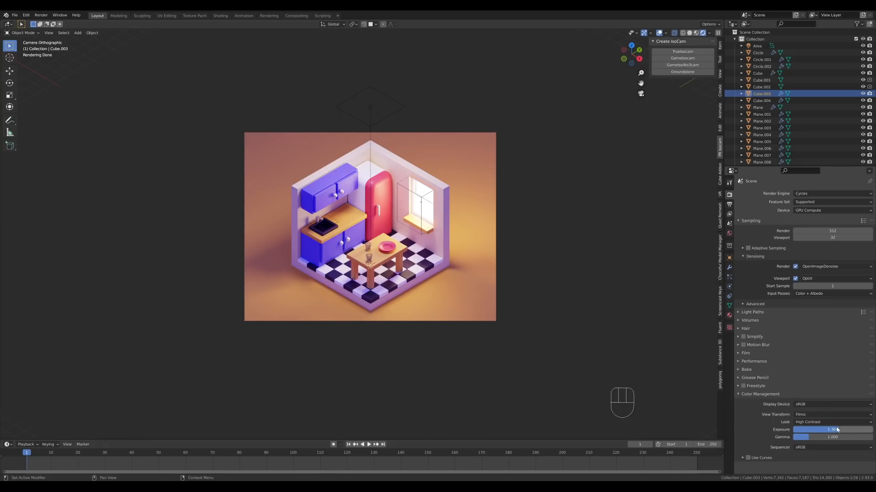
- Make the ground plane's base color a more saturated orange with saturation about 0.971 and value 0.800
{"action": "left_click", "coordinate": [598, 289]}
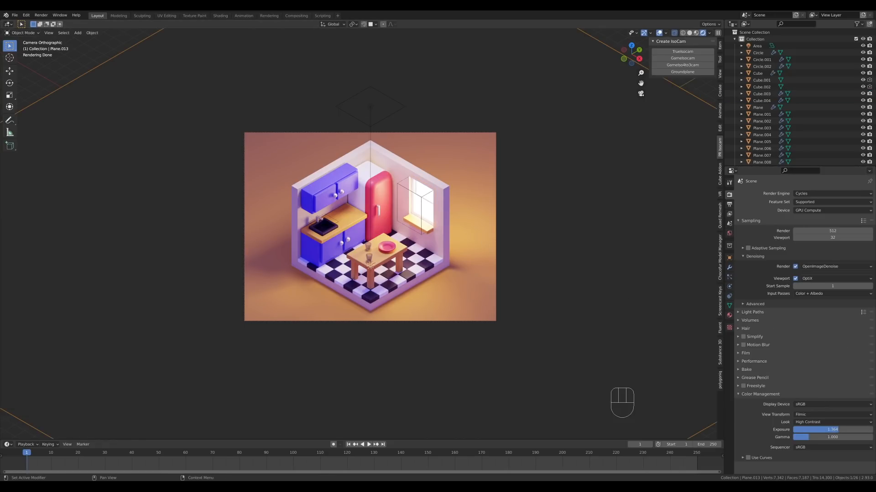
{"action": "left_click", "coordinate": [730, 315]}
{"action": "left_click", "coordinate": [813, 273]}
{"action": "left_click_drag", "start_coordinate": [818, 215], "coordinate": [817, 217]}
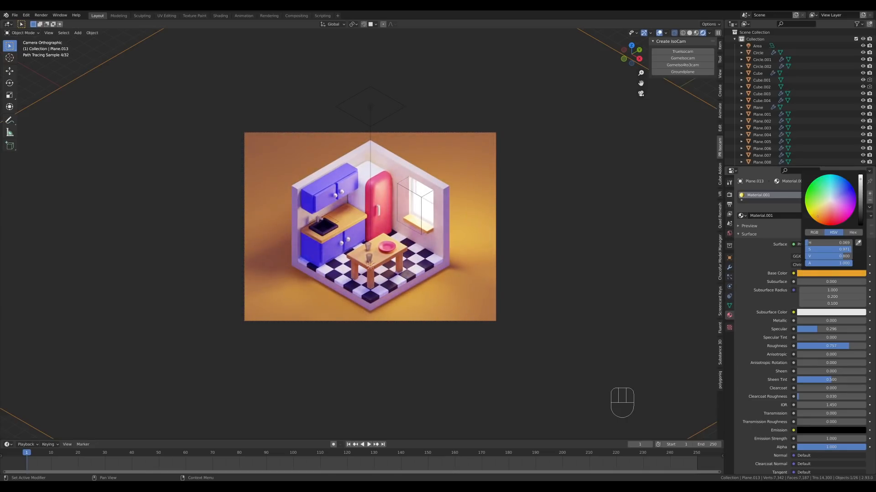
- Examine the rendered kitchen's lighting and colors up close and from a perspective angle outside the camera view
{"action": "scroll", "coordinate": [545, 221], "scroll_direction": "up", "scroll_amount": 3}
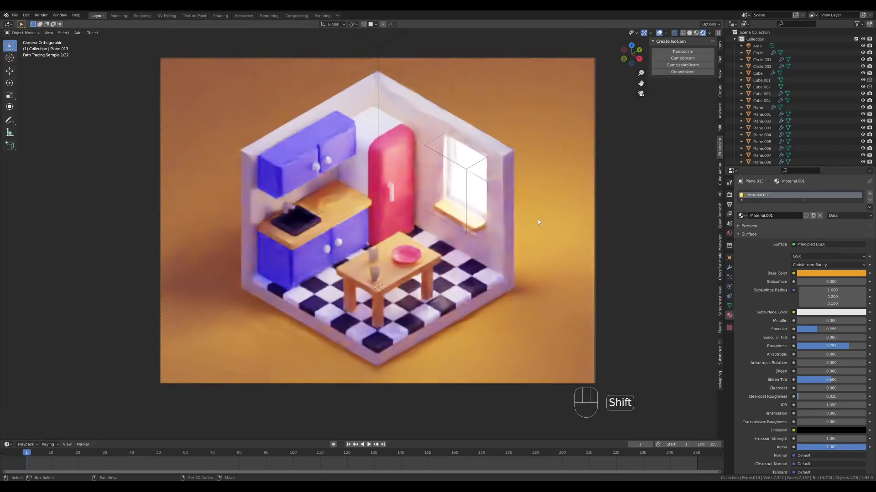
{"action": "middle_click_drag", "start_coordinate": [478, 241], "coordinate": [510, 247]}
{"action": "scroll", "coordinate": [510, 247], "scroll_direction": "up", "scroll_amount": 7}
{"action": "scroll", "coordinate": [532, 246], "scroll_direction": "down", "scroll_amount": 7}
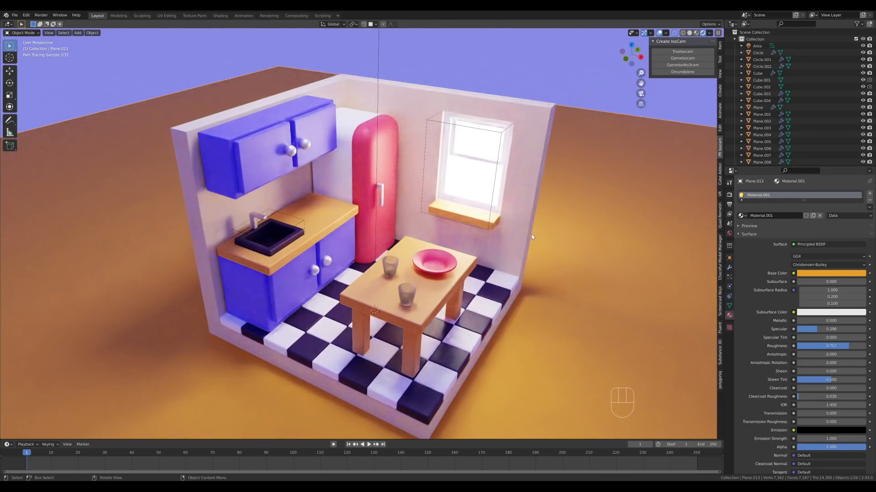
{"action": "scroll", "coordinate": [531, 232], "scroll_direction": "up", "scroll_amount": 2}
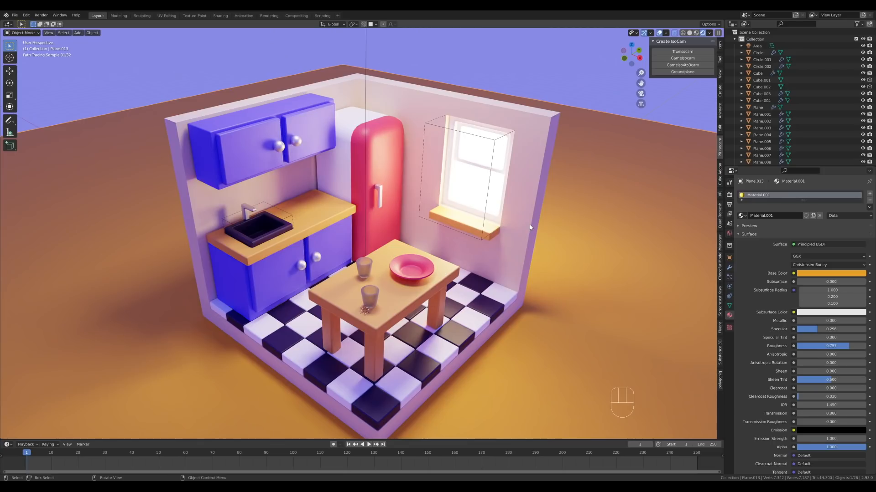